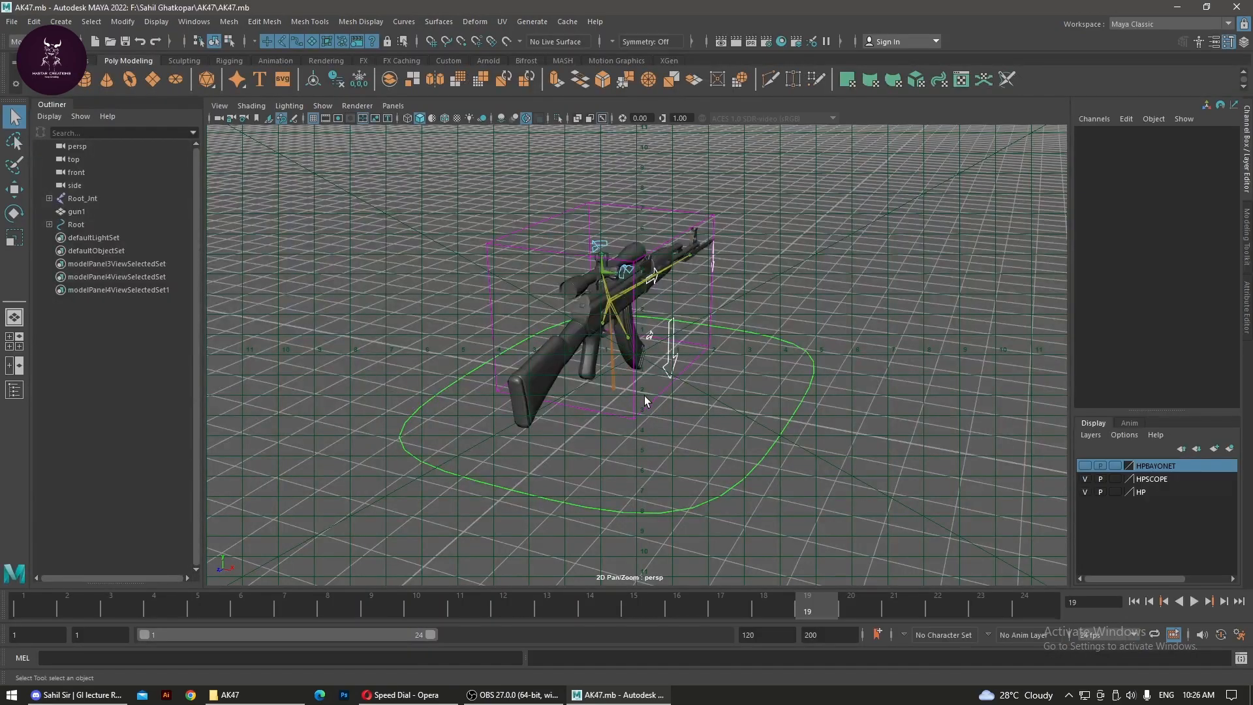
# Turn off the field chart overlay in the perspective viewport around the rifle.
pyautogui.click(689, 441)
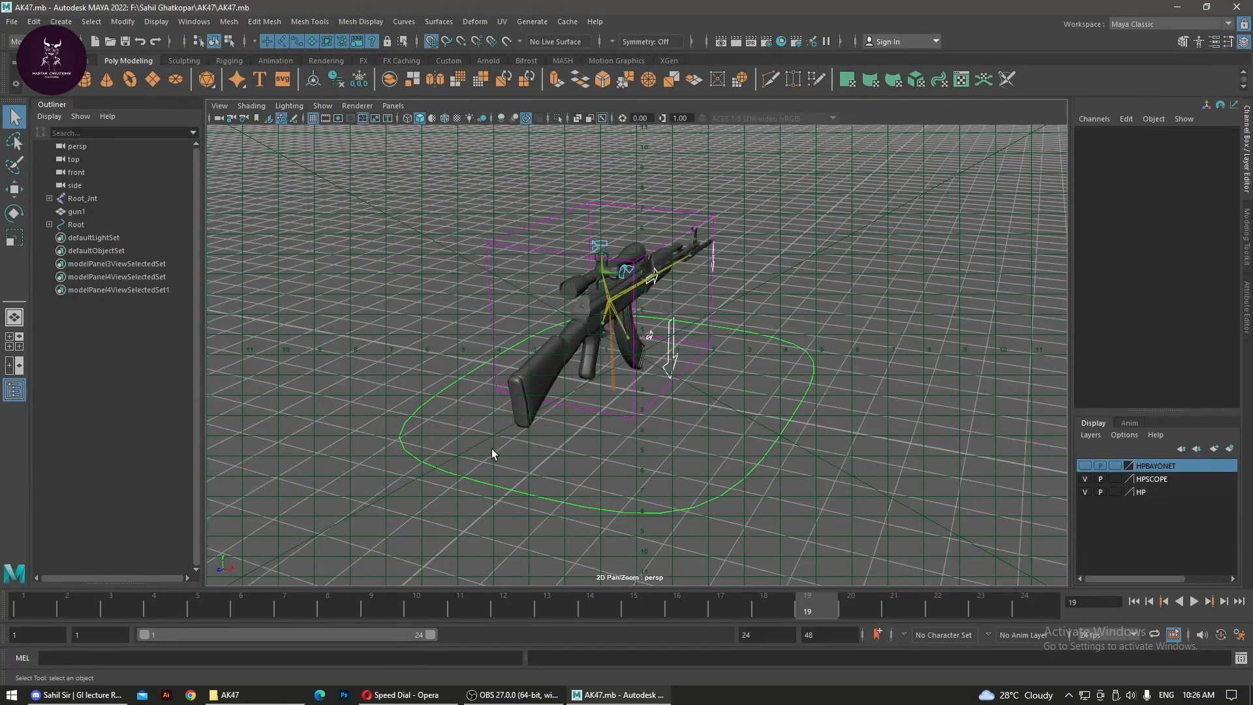
pyautogui.keyDown('alt'); pyautogui.moveTo(547, 431); pyautogui.dragTo(688, 357); pyautogui.keyUp('alt')
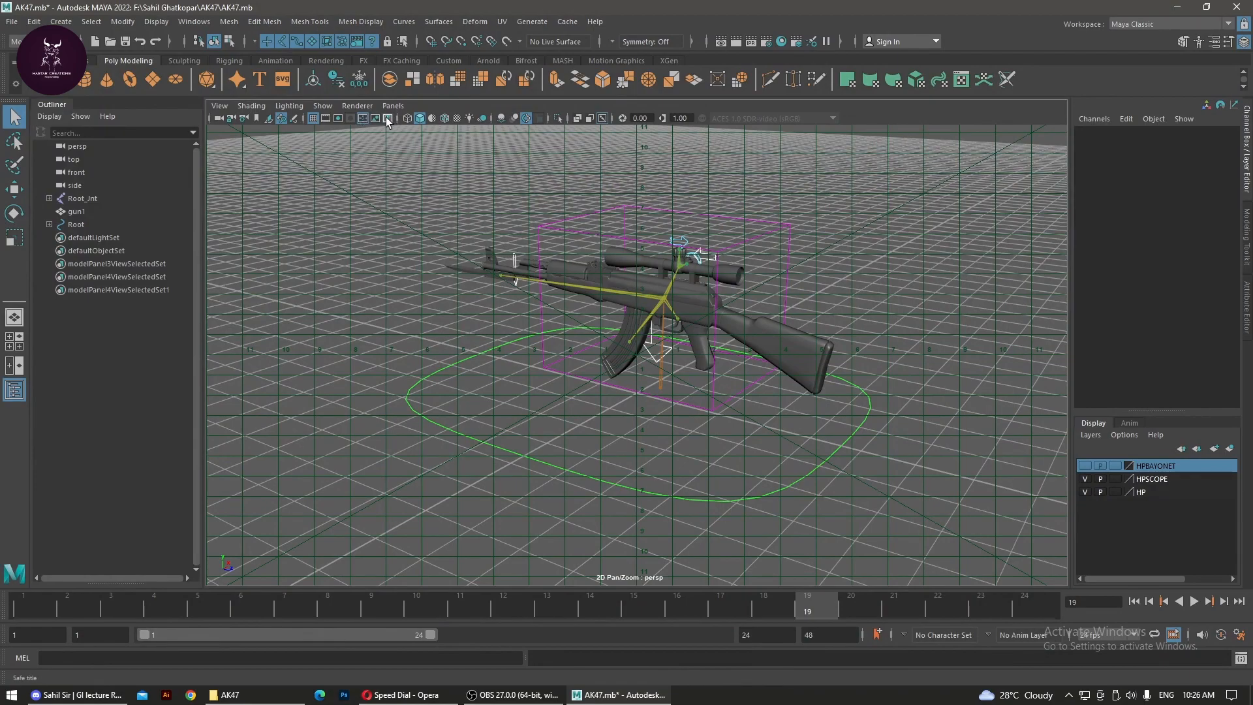
pyautogui.click(363, 118)
pyautogui.keyDown('alt'); pyautogui.moveTo(740, 449); pyautogui.dragTo(798, 498, button='right'); pyautogui.keyUp('alt')
pyautogui.keyDown('alt'); pyautogui.moveTo(797, 498); pyautogui.dragTo(781, 325); pyautogui.keyUp('alt')
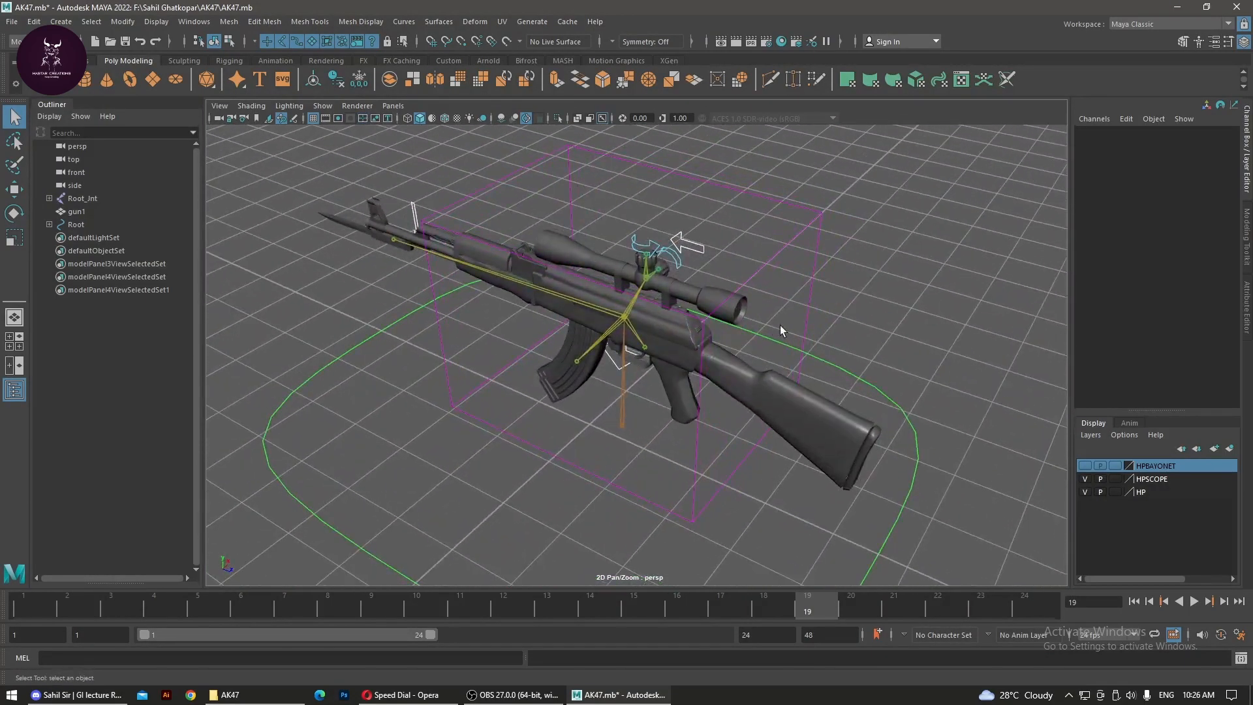
# Try moving the knife control vertically at the tip of the rifle's barrel.
pyautogui.keyDown('alt'); pyautogui.moveTo(429, 227); pyautogui.dragTo(765, 371); pyautogui.keyUp('alt')
pyautogui.keyDown('alt'); pyautogui.moveTo(765, 370); pyautogui.dragTo(763, 373, button='middle'); pyautogui.keyUp('alt')
pyautogui.click(723, 337)
pyautogui.click(713, 337)
pyautogui.press('w')
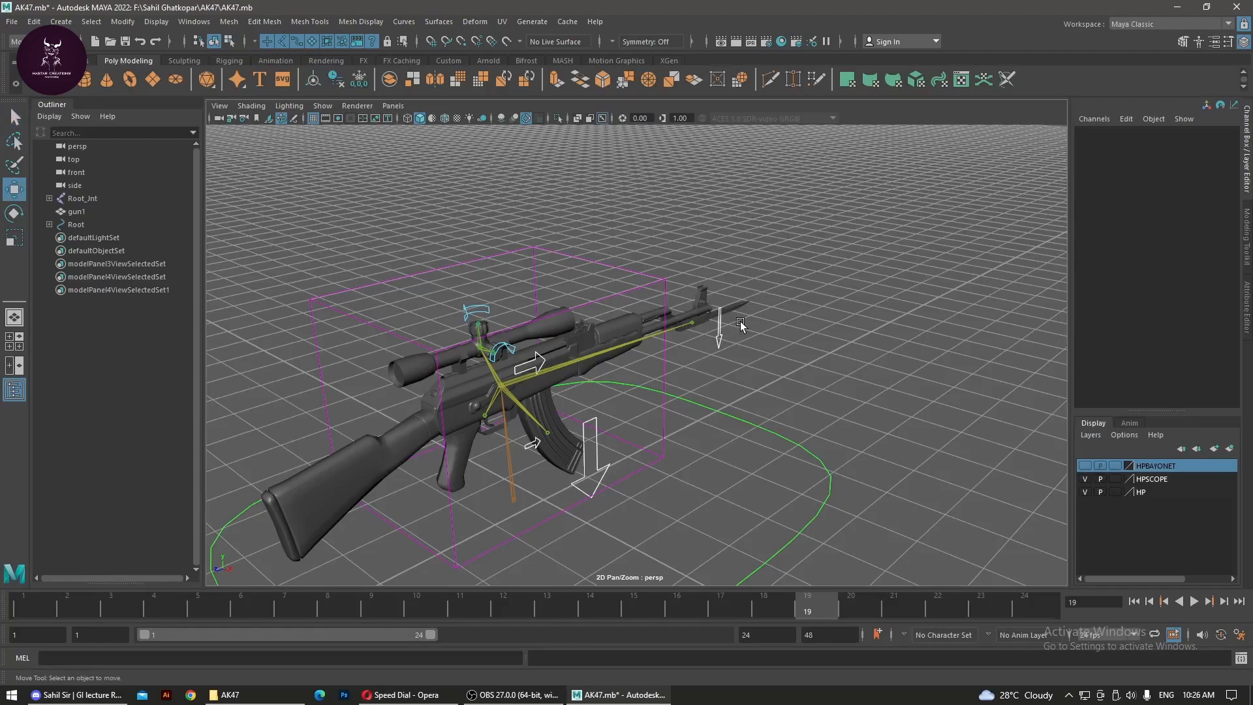
pyautogui.click(719, 327)
pyautogui.moveTo(721, 296); pyautogui.dragTo(750, 4)
# Try moving the magazine control vertically to test how the magazine detaches from the rifle.
pyautogui.click(597, 449)
pyautogui.moveTo(590, 402); pyautogui.dragTo(538, 692)
pyautogui.keyDown('alt'); pyautogui.moveTo(772, 397); pyautogui.dragTo(834, 234, button='middle'); pyautogui.keyUp('alt')
pyautogui.moveTo(651, 440); pyautogui.dragTo(692, 254)
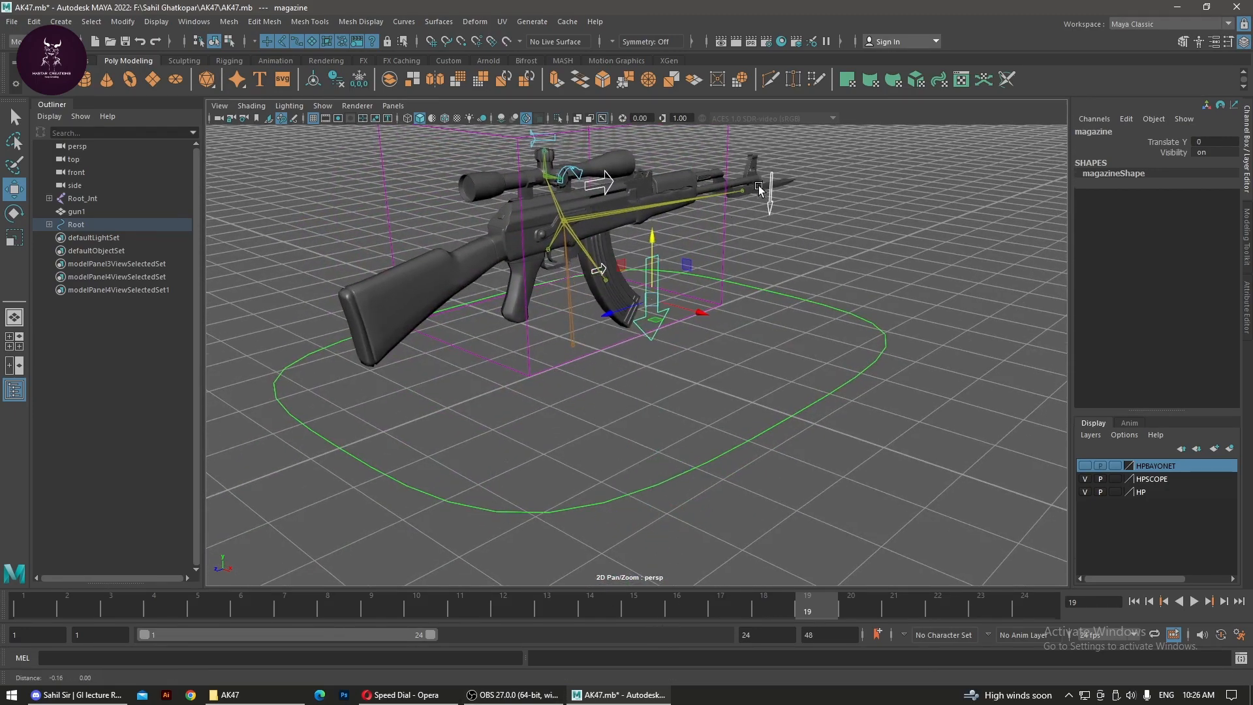
pyautogui.keyDown('alt'); pyautogui.moveTo(692, 261); pyautogui.dragTo(675, 382, button='middle'); pyautogui.keyUp('alt')
# Try sliding the Scope control along the rifle's length to test the scope's Z translation.
pyautogui.keyDown('alt'); pyautogui.moveTo(675, 382); pyautogui.dragTo(547, 362); pyautogui.keyUp('alt')
pyautogui.click(572, 317)
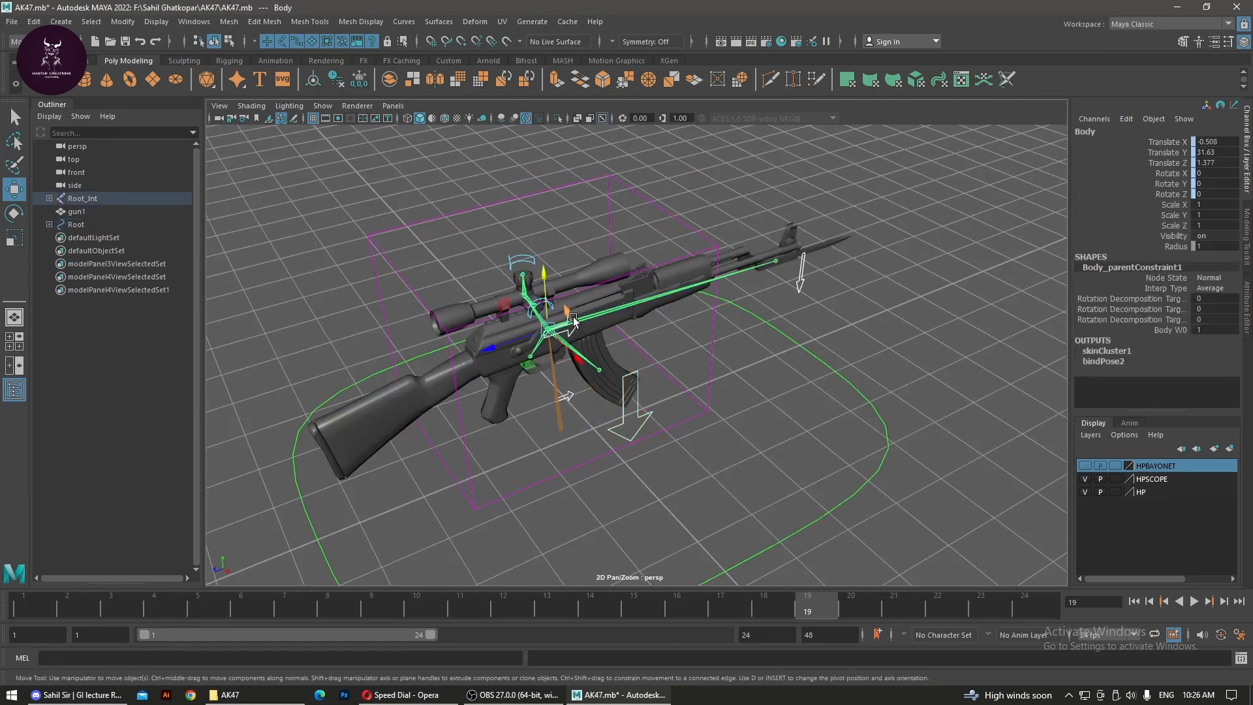
pyautogui.click(625, 353)
pyautogui.click(574, 327)
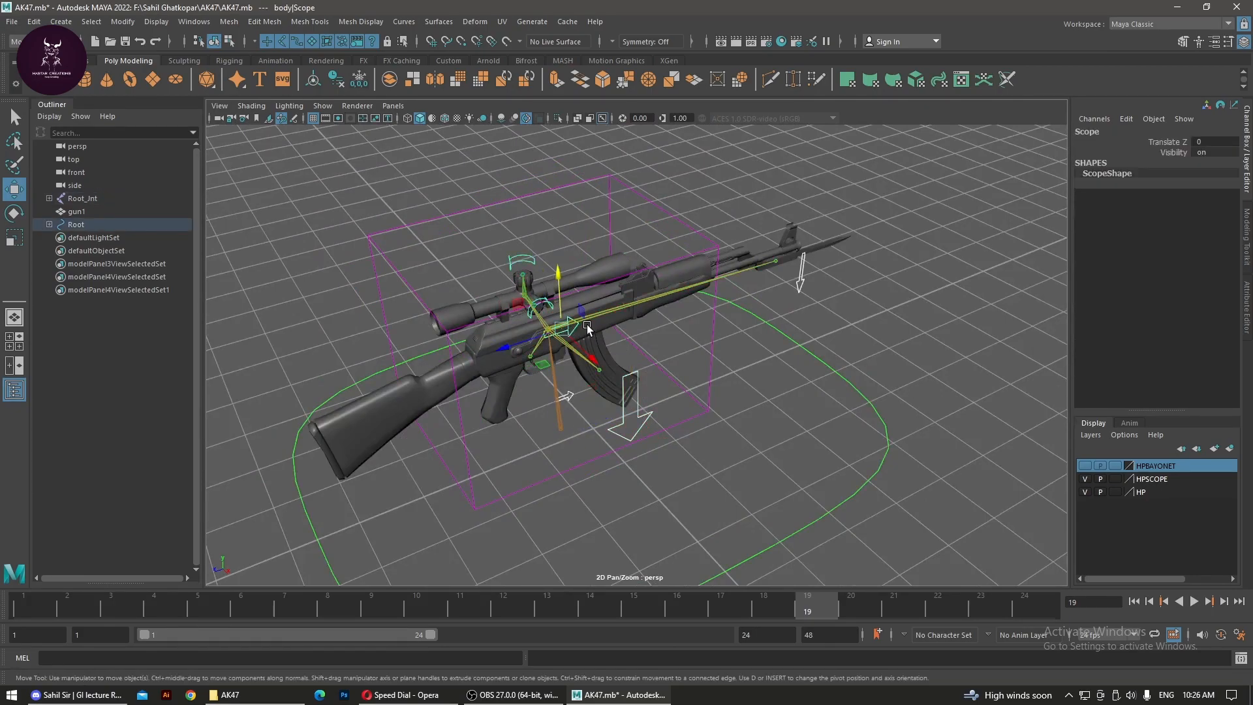
pyautogui.moveTo(520, 342)
pyautogui.keyDown('alt'); pyautogui.mouseDown()
pyautogui.moveTo(597, 390)
pyautogui.moveTo(521, 350)
pyautogui.moveTo(185, 609)
pyautogui.moveTo(520, 344)
pyautogui.mouseUp(); pyautogui.keyUp('alt')
pyautogui.keyDown('alt'); pyautogui.moveTo(910, 339); pyautogui.dragTo(810, 364); pyautogui.keyUp('alt')
pyautogui.moveTo(512, 308); pyautogui.dragTo(453, 320)
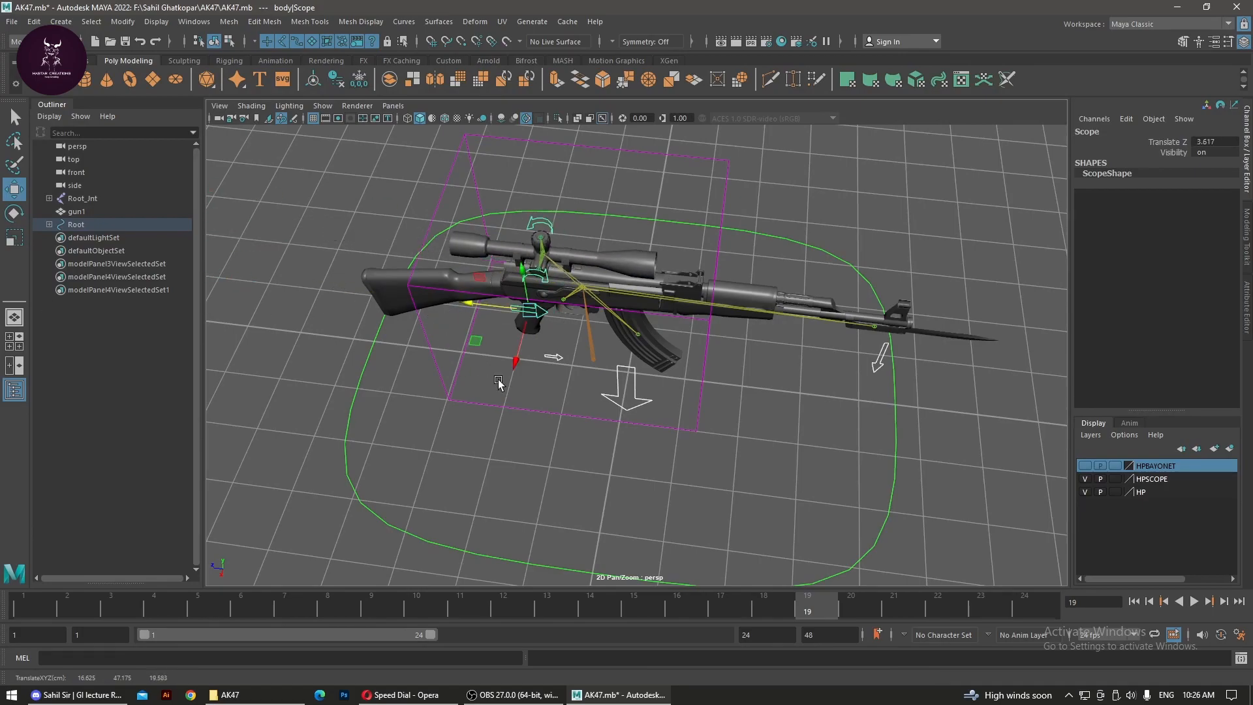
pyautogui.keyDown('alt'); pyautogui.moveTo(498, 383); pyautogui.dragTo(692, 410, button='middle'); pyautogui.keyUp('alt')
pyautogui.keyDown('alt'); pyautogui.moveTo(677, 425); pyautogui.dragTo(725, 387); pyautogui.keyUp('alt')
pyautogui.moveTo(680, 293); pyautogui.dragTo(777, 310)
pyautogui.keyDown('alt'); pyautogui.moveTo(777, 309); pyautogui.dragTo(985, 350, button='right'); pyautogui.keyUp('alt')
pyautogui.keyDown('alt'); pyautogui.moveTo(984, 350); pyautogui.dragTo(833, 551, button='middle'); pyautogui.keyUp('alt')
# Try moving the trigger control beside the magazine to test the trigger's motion.
pyautogui.keyDown('alt'); pyautogui.moveTo(675, 419); pyautogui.dragTo(824, 441, button='right'); pyautogui.keyUp('alt')
pyautogui.moveTo(824, 442)
pyautogui.keyDown('alt'); pyautogui.mouseDown()
pyautogui.moveTo(802, 418)
pyautogui.moveTo(830, 428)
pyautogui.mouseUp(); pyautogui.keyUp('alt')
pyautogui.keyDown('alt'); pyautogui.moveTo(830, 428); pyautogui.dragTo(841, 274, button='middle'); pyautogui.keyUp('alt')
pyautogui.keyDown('alt'); pyautogui.moveTo(757, 522); pyautogui.dragTo(816, 547, button='right'); pyautogui.keyUp('alt')
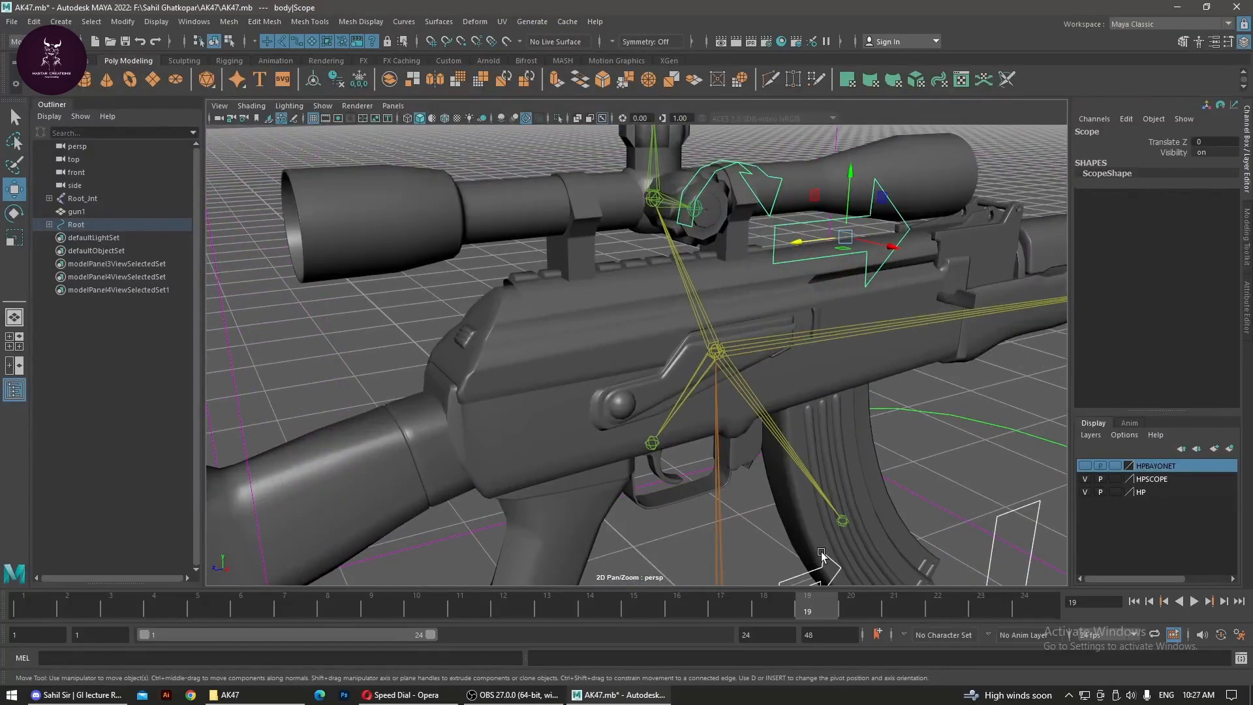
pyautogui.keyDown('alt'); pyautogui.moveTo(821, 555); pyautogui.dragTo(817, 428, button='middle'); pyautogui.keyUp('alt')
pyautogui.click(797, 494)
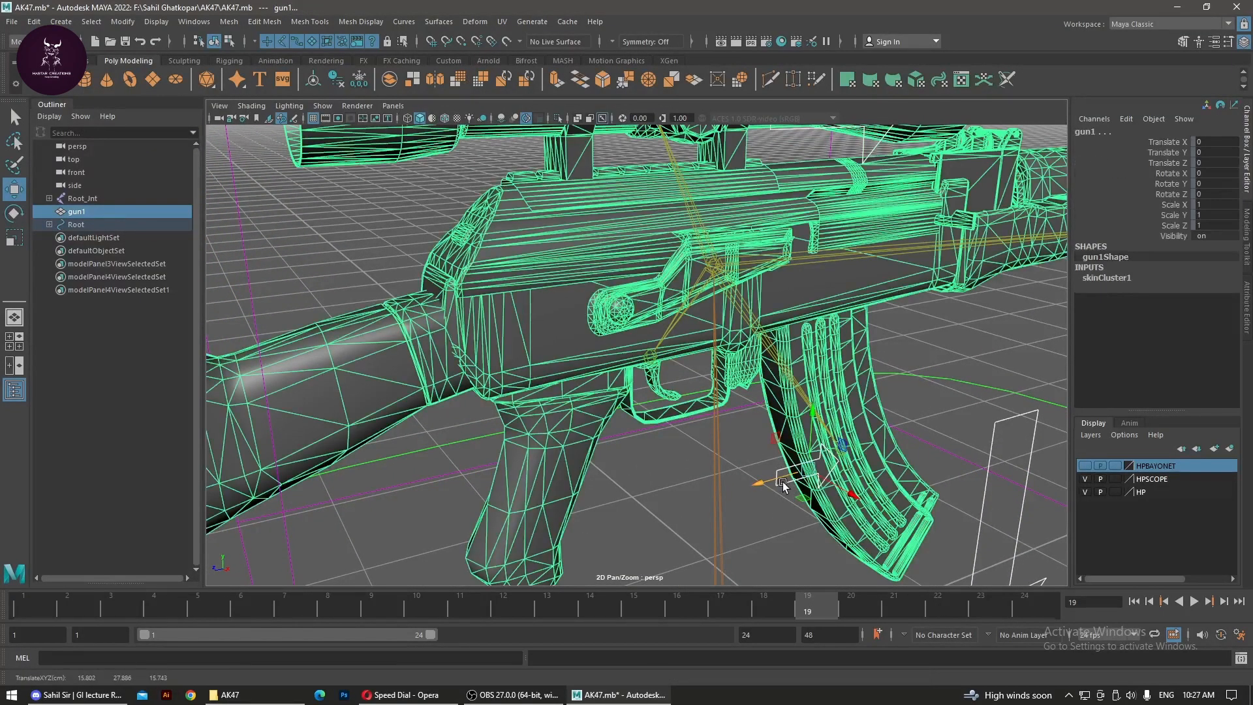
pyautogui.click(777, 517)
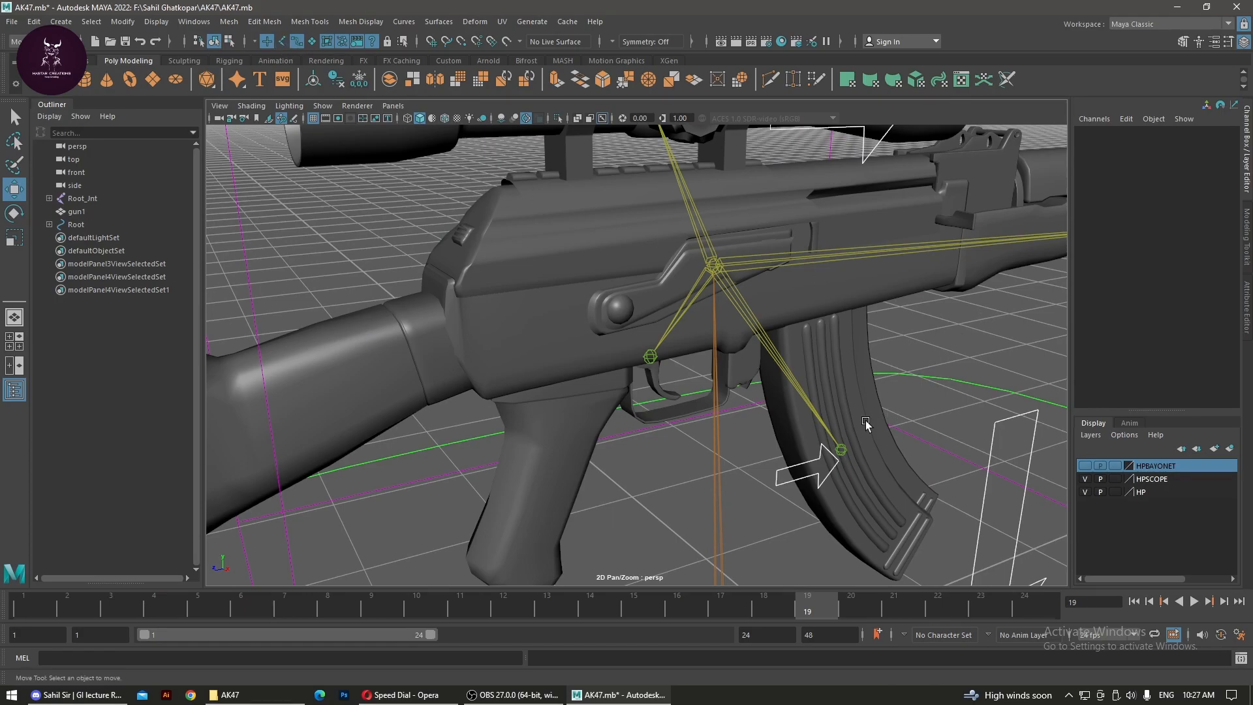
pyautogui.moveTo(676, 316); pyautogui.dragTo(790, 343)
pyautogui.click(758, 305)
pyautogui.moveTo(651, 332); pyautogui.dragTo(782, 353)
# Try rotating the side_rotate control on the scope's side knob.
pyautogui.moveTo(767, 451); pyautogui.dragTo(625, 289)
pyautogui.click(723, 255)
pyautogui.press('e')
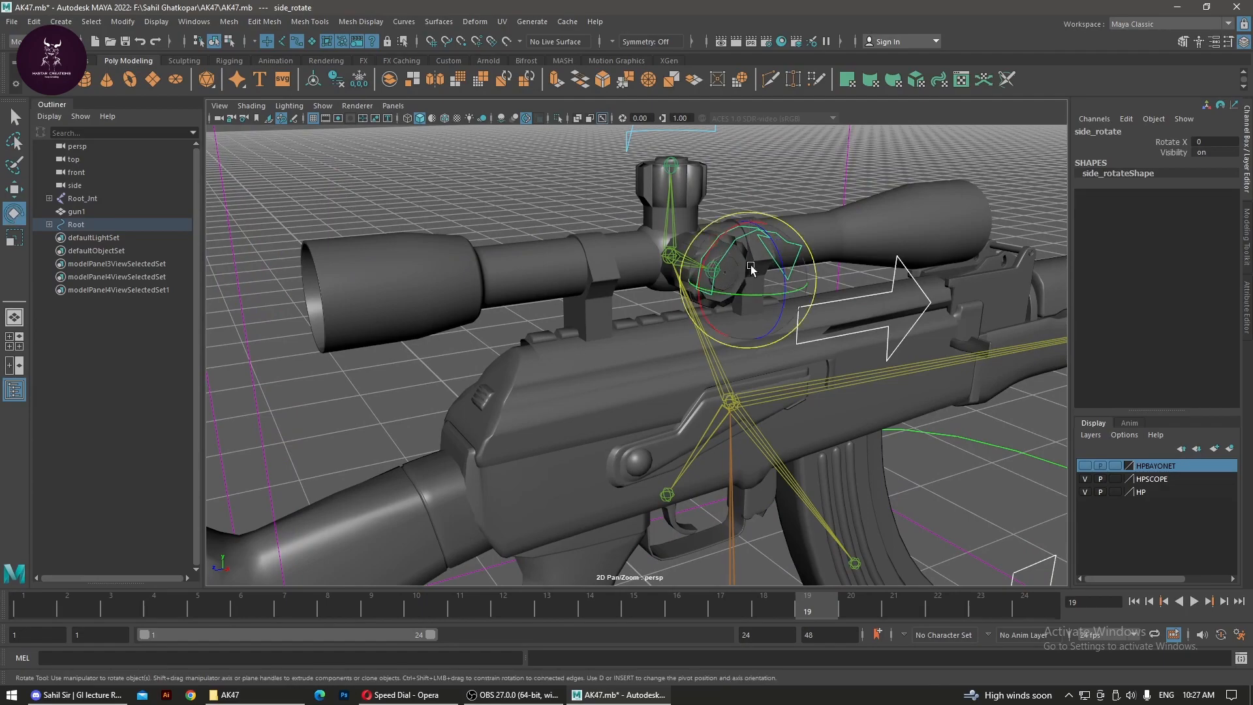
pyautogui.moveTo(766, 257); pyautogui.dragTo(840, 606)
pyautogui.hotkey('ctrl', 'z')
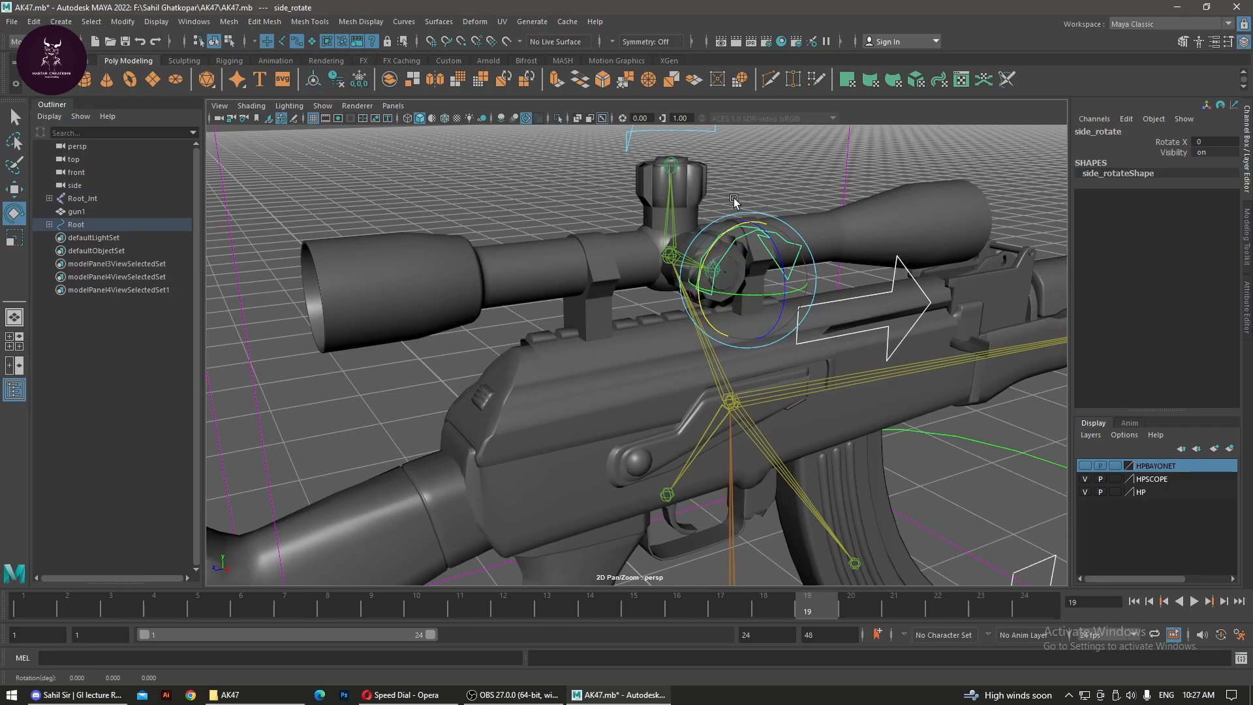
# Select the top_rotate control on the scope's top knob and examine it from behind the rifle.
pyautogui.keyDown('alt'); pyautogui.moveTo(735, 209); pyautogui.dragTo(558, 404); pyautogui.keyUp('alt')
pyautogui.click(655, 314)
pyautogui.keyDown('alt'); pyautogui.moveTo(566, 354); pyautogui.dragTo(632, 400, button='right'); pyautogui.keyUp('alt')
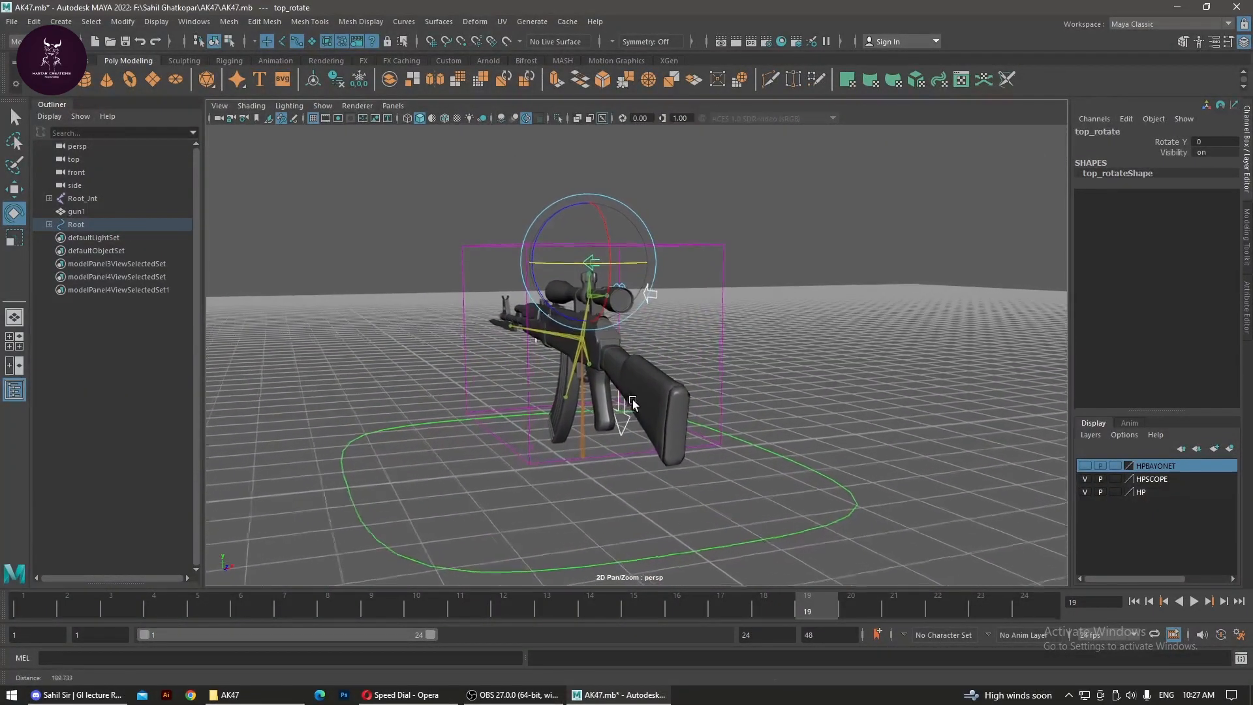
pyautogui.keyDown('alt'); pyautogui.moveTo(650, 393); pyautogui.dragTo(676, 407, button='middle'); pyautogui.keyUp('alt')
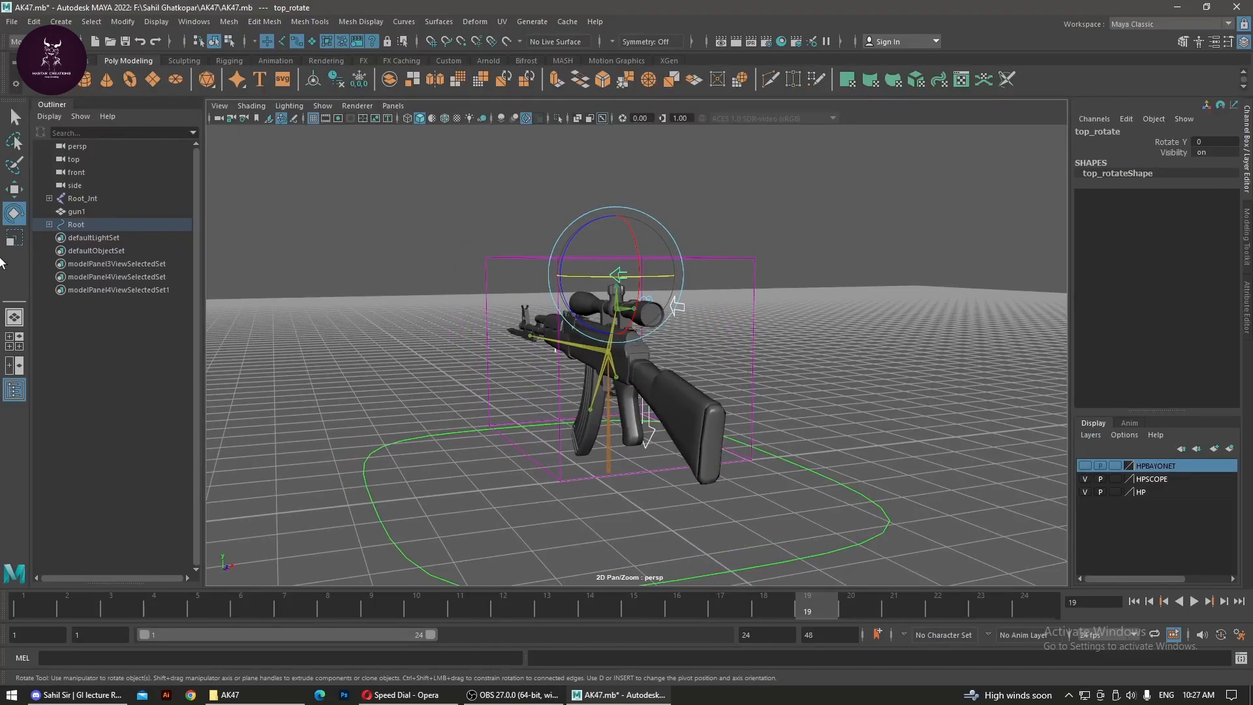
# Select all of the rig's control curves together with the Select tool, and clear the selection.
pyautogui.click(14, 117)
pyautogui.click(570, 426)
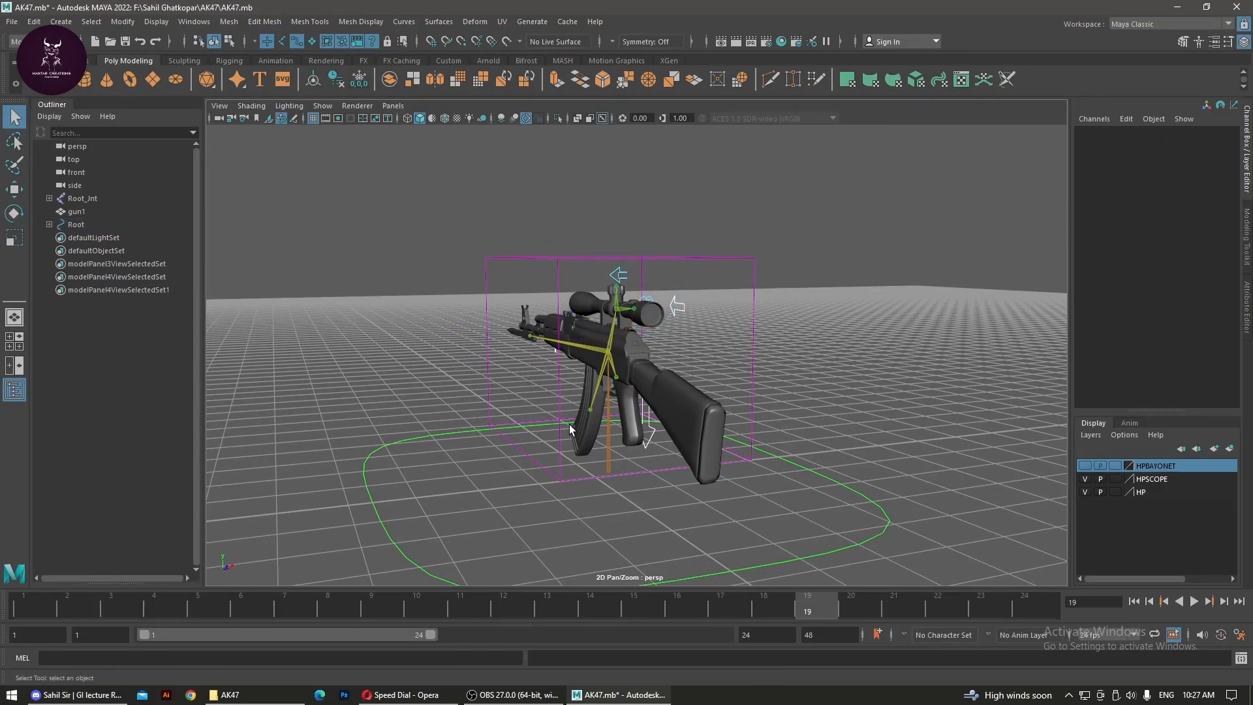
pyautogui.moveTo(352, 231); pyautogui.dragTo(919, 618)
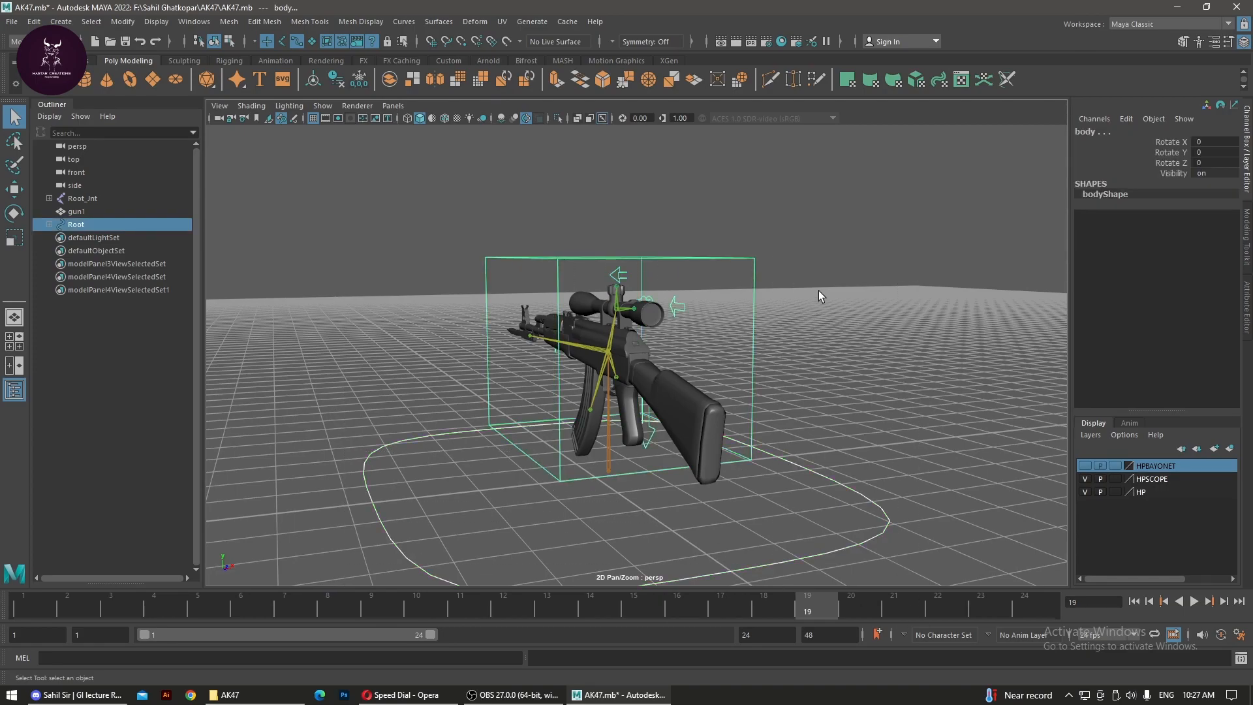
pyautogui.click(741, 428)
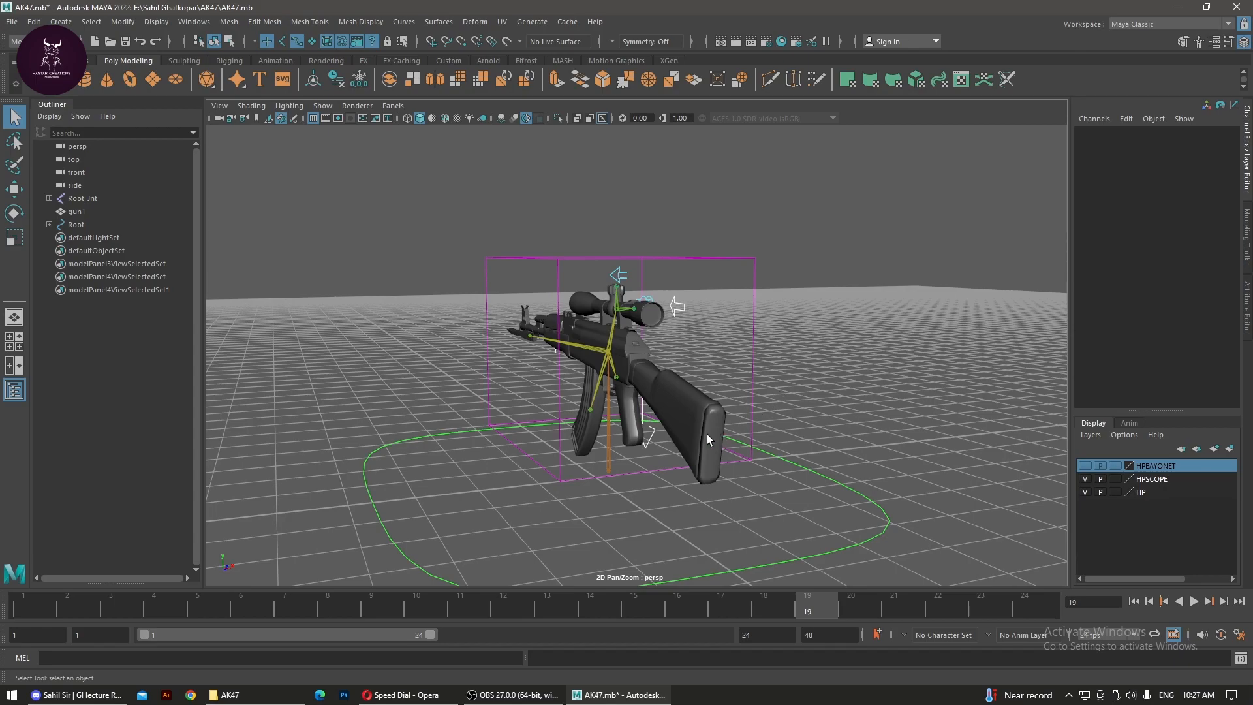
# Expand the Root_Jnt and Body joint hierarchy and the Root, body and Scope control hierarchy in the Outliner.
pyautogui.click(49, 198)
pyautogui.click(57, 211)
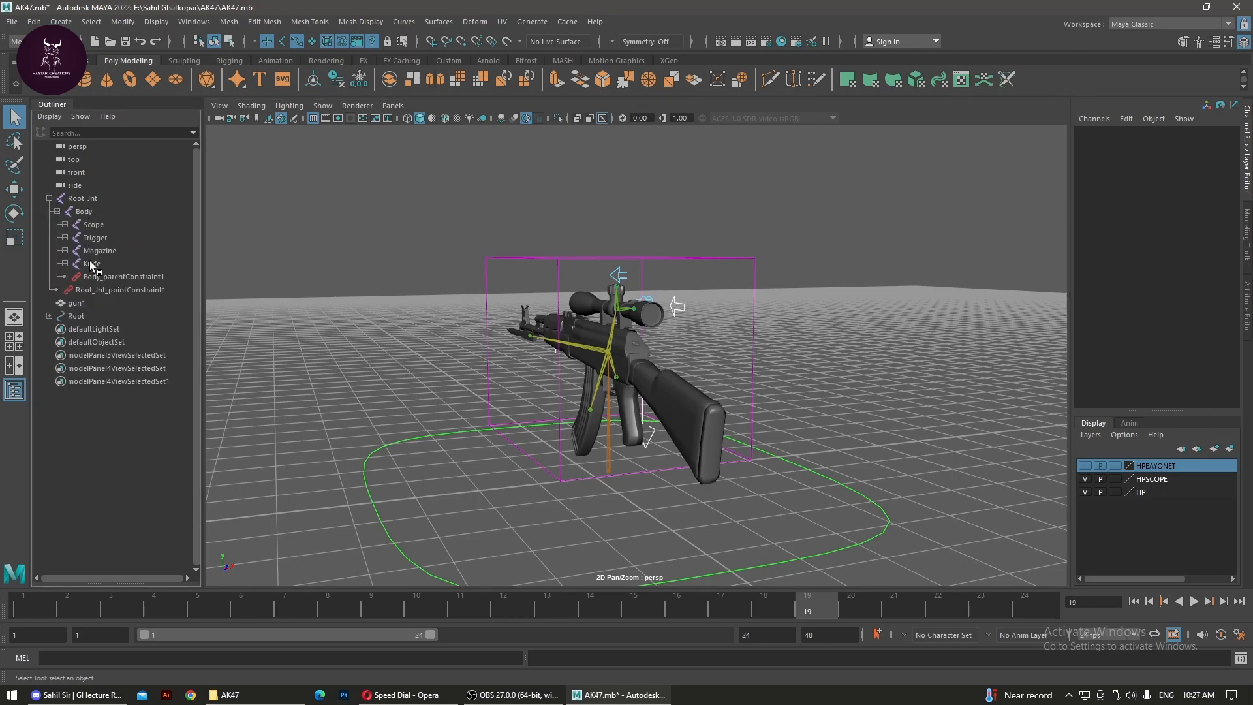
pyautogui.click(49, 316)
pyautogui.click(57, 329)
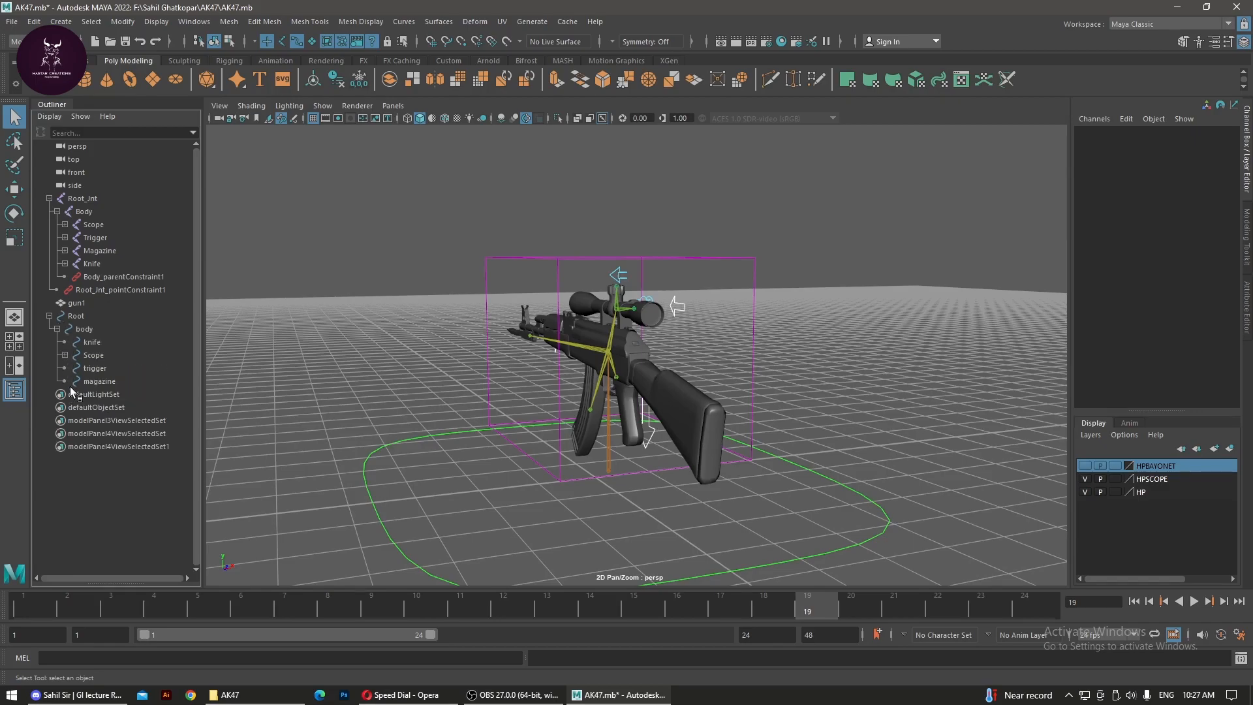
pyautogui.click(66, 355)
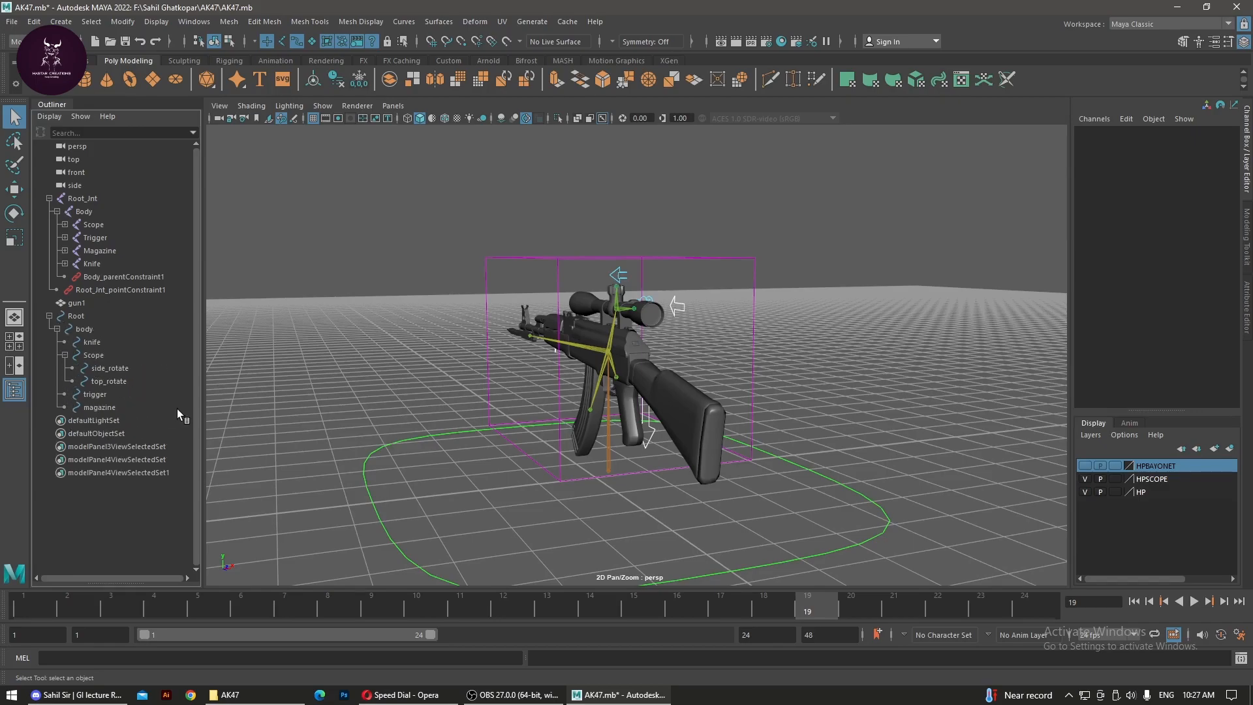
# Try moving the Scope control along Z, away from the rifle body and past the stock.
pyautogui.moveTo(667, 353)
pyautogui.keyDown('alt'); pyautogui.mouseDown()
pyautogui.moveTo(738, 382)
pyautogui.moveTo(664, 355)
pyautogui.mouseUp(); pyautogui.keyUp('alt')
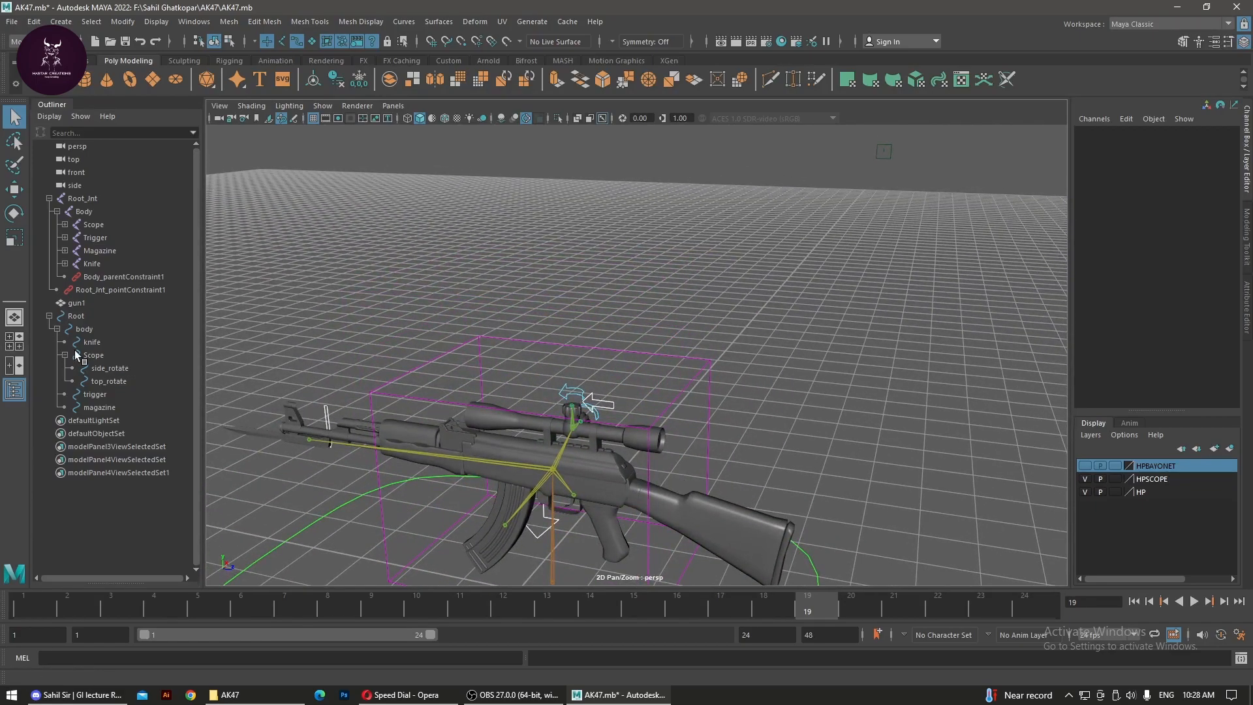
pyautogui.click(91, 355)
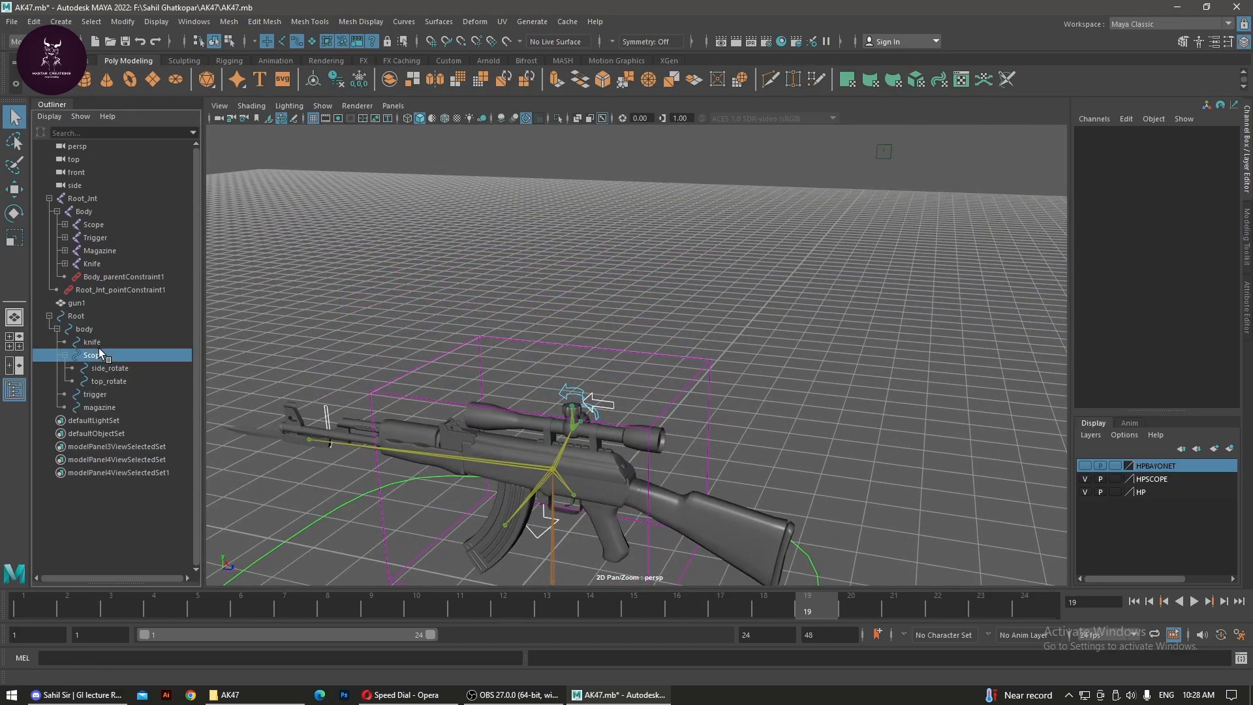
pyautogui.keyDown('alt'); pyautogui.moveTo(792, 397); pyautogui.dragTo(726, 389); pyautogui.keyUp('alt')
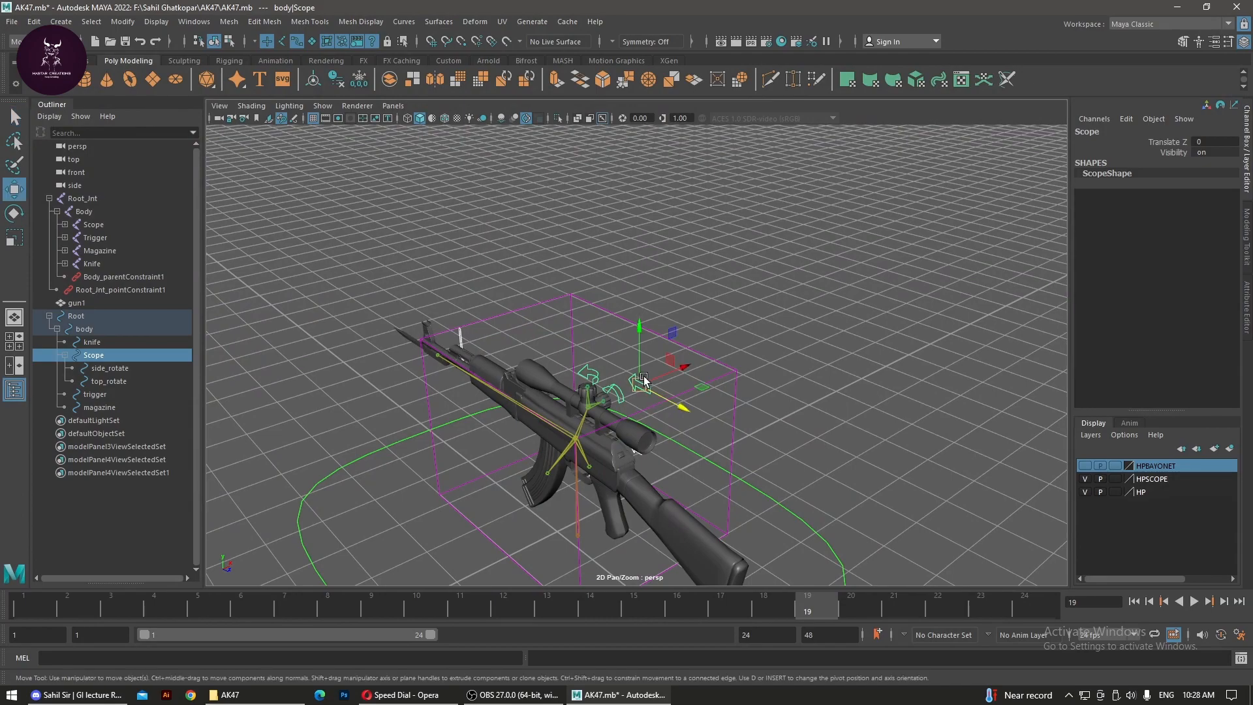
pyautogui.press('w')
pyautogui.click(684, 406)
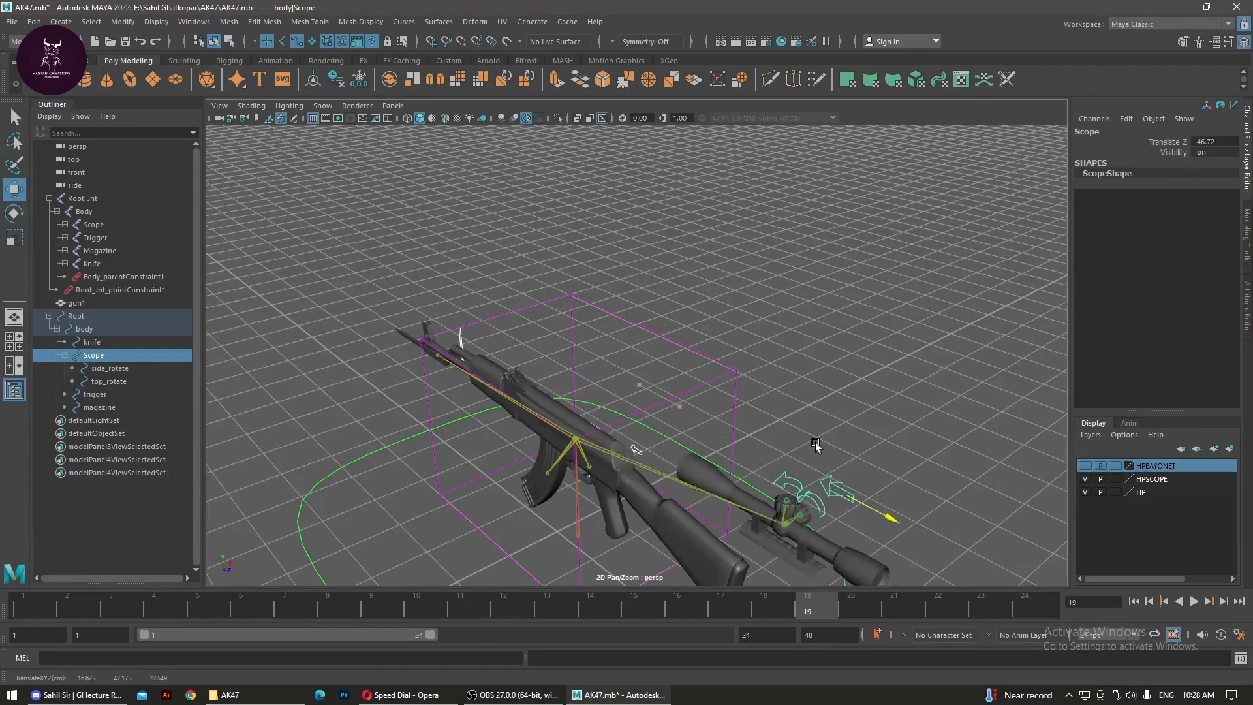
pyautogui.click(972, 333)
pyautogui.keyDown('alt'); pyautogui.moveTo(595, 331); pyautogui.dragTo(602, 252); pyautogui.keyUp('alt')
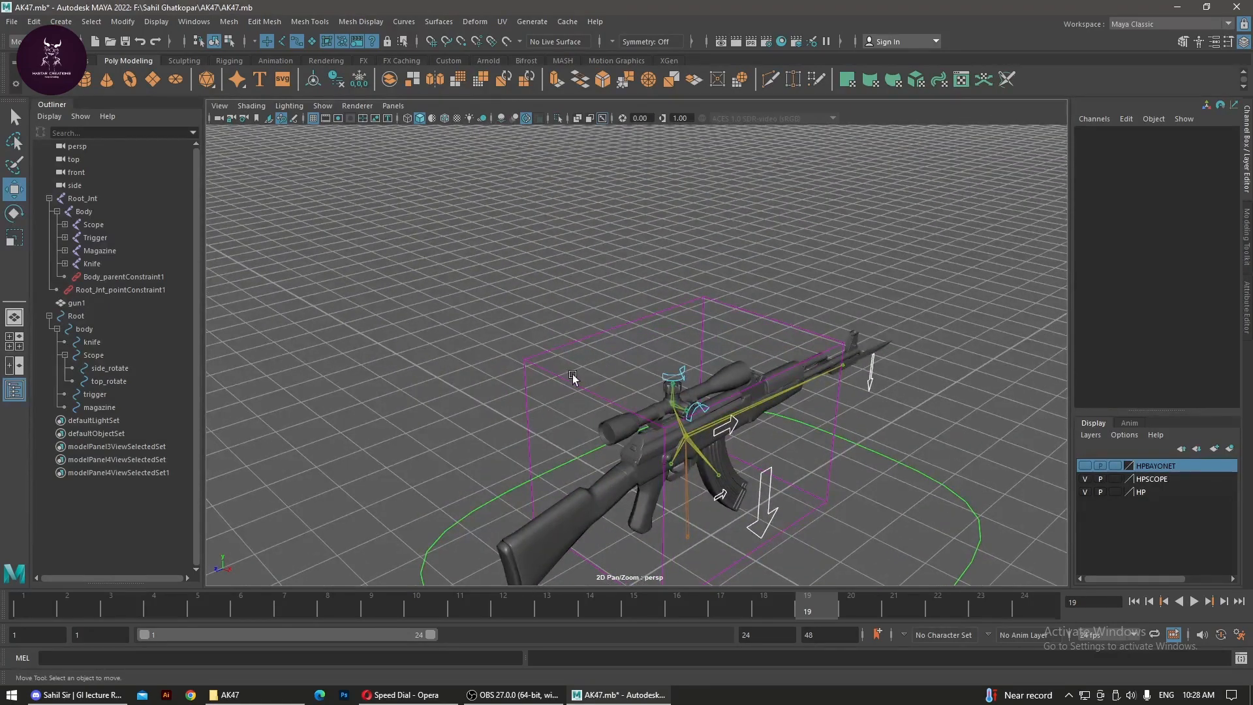
pyautogui.keyDown('alt'); pyautogui.moveTo(573, 378); pyautogui.dragTo(572, 289, button='middle'); pyautogui.keyUp('alt')
pyautogui.keyDown('alt'); pyautogui.moveTo(494, 367); pyautogui.dragTo(695, 363); pyautogui.keyUp('alt')
pyautogui.keyDown('alt'); pyautogui.moveTo(695, 364); pyautogui.dragTo(849, 410, button='right'); pyautogui.keyUp('alt')
pyautogui.keyDown('alt'); pyautogui.moveTo(850, 410); pyautogui.dragTo(828, 374); pyautogui.keyUp('alt')
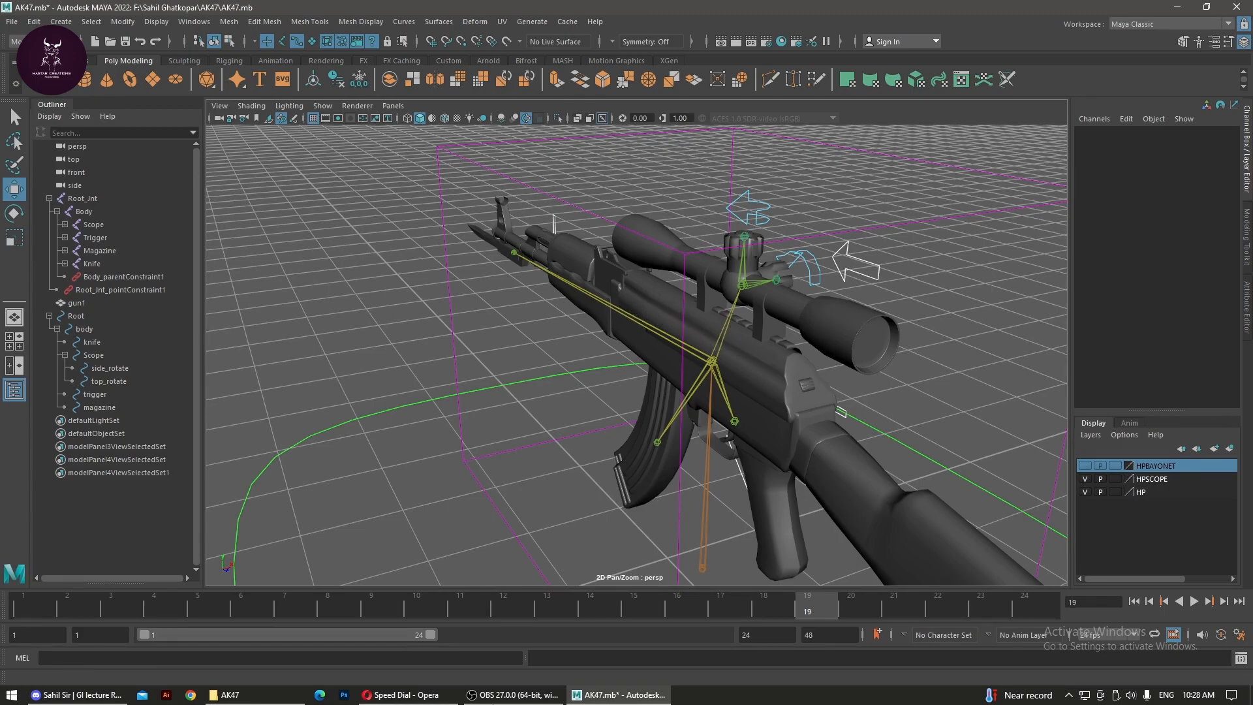
# Switch to the Opera browser and run a Google image search for "pistol" in a new tab.
pyautogui.click(399, 694)
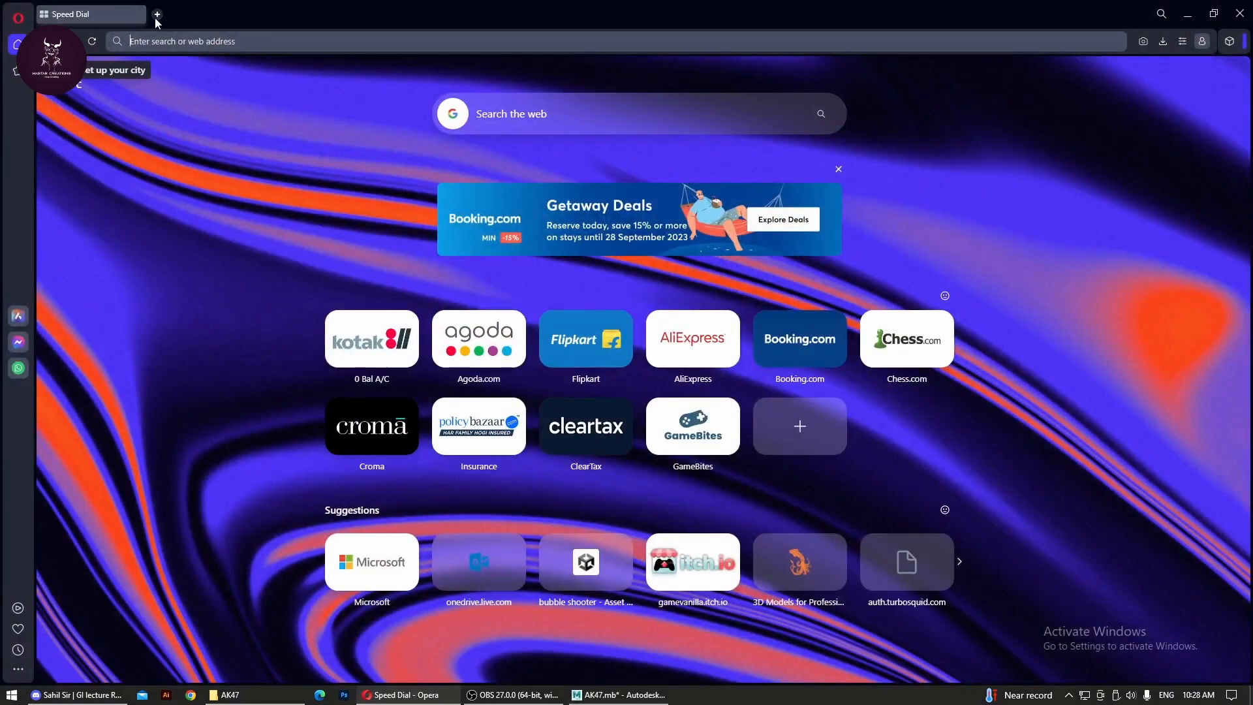
pyautogui.click(157, 15)
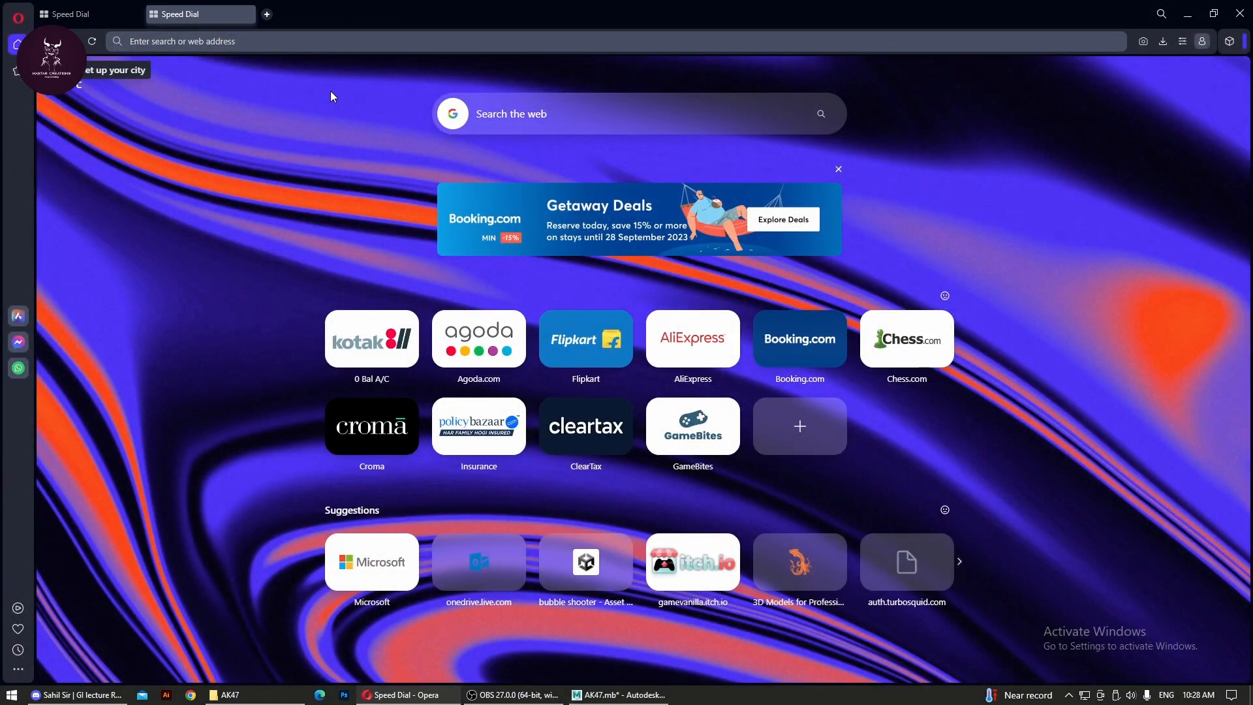
pyautogui.write('pistop')
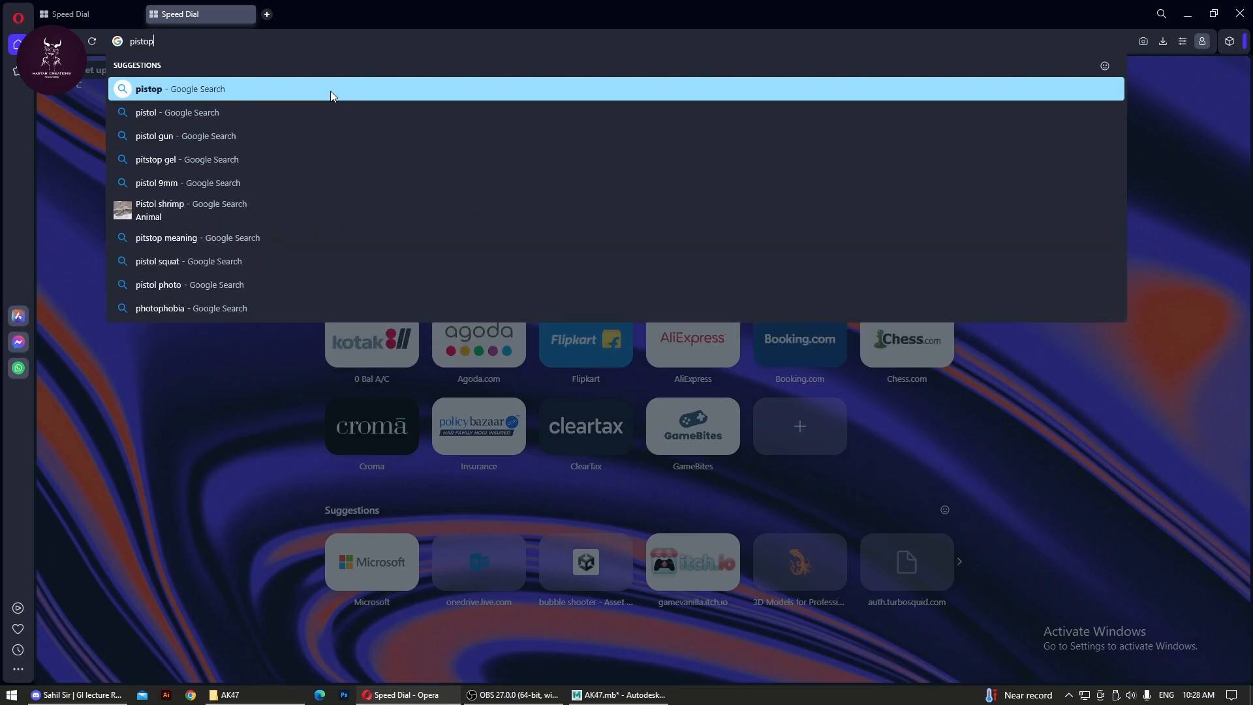
pyautogui.press('BackSpace')
pyautogui.write('l')
pyautogui.press('Return')
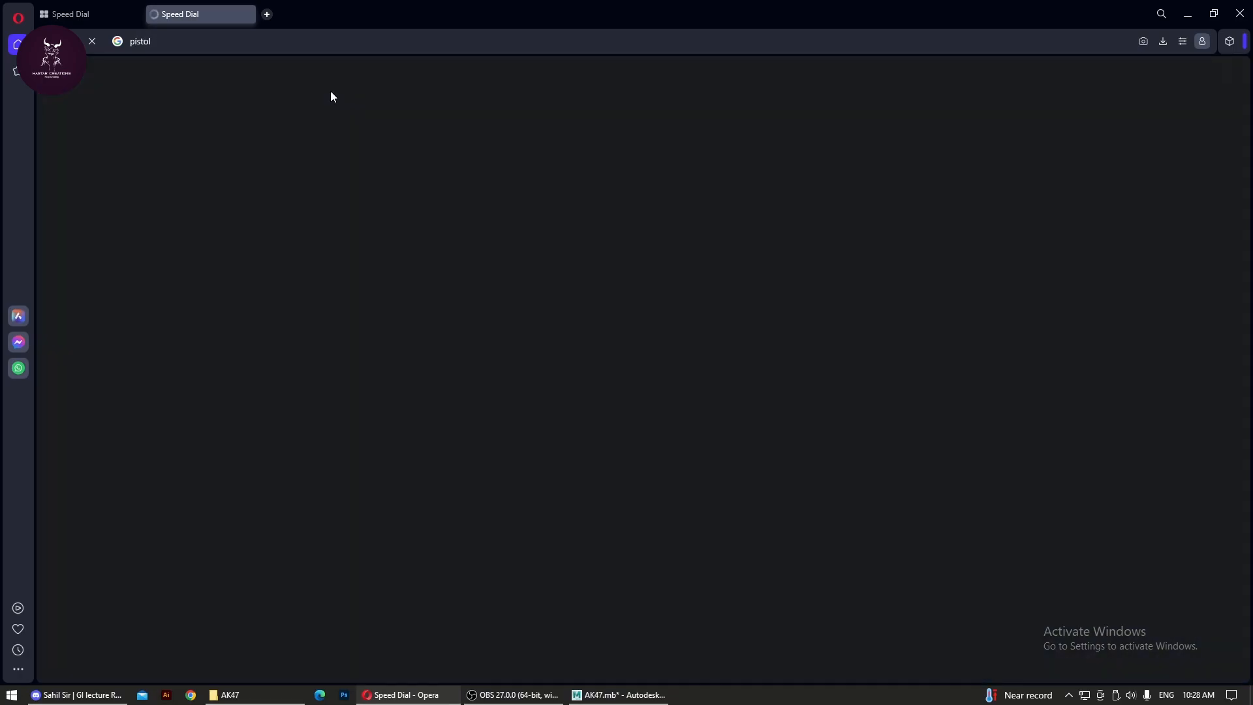
pyautogui.click(203, 142)
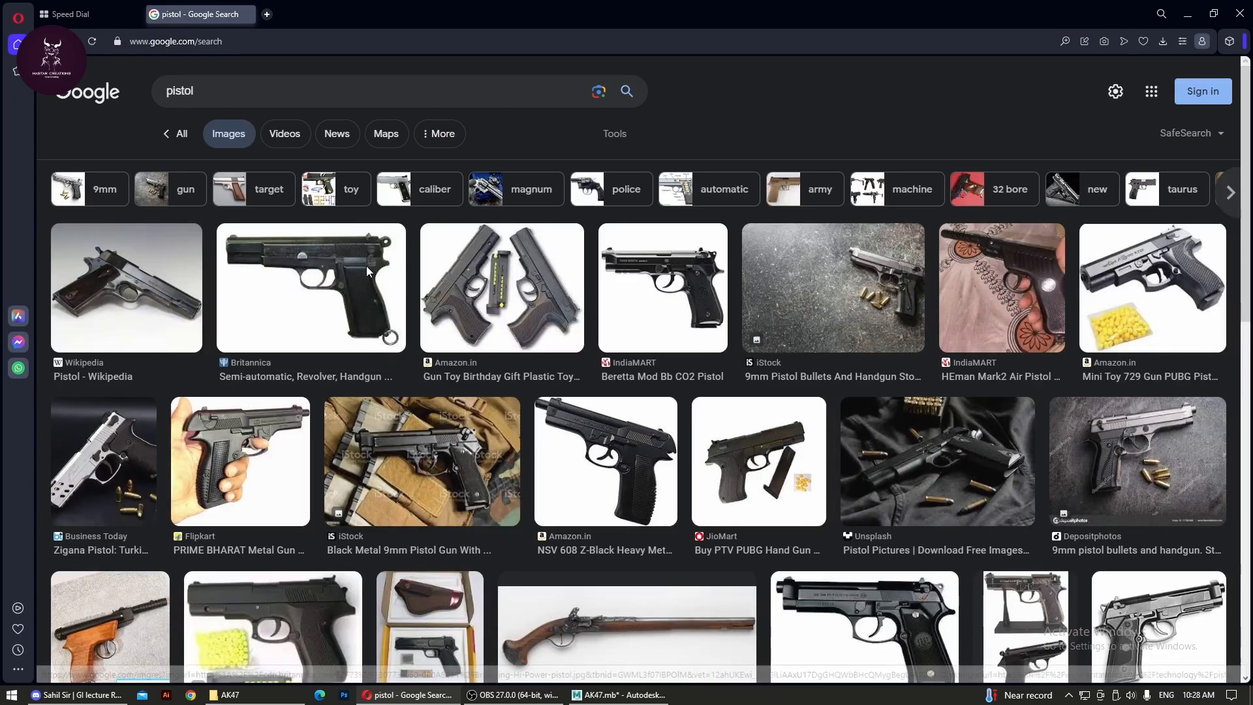
# Preview the Britannica semi-automatic pistol image and examine its parts.
pyautogui.click(366, 265)
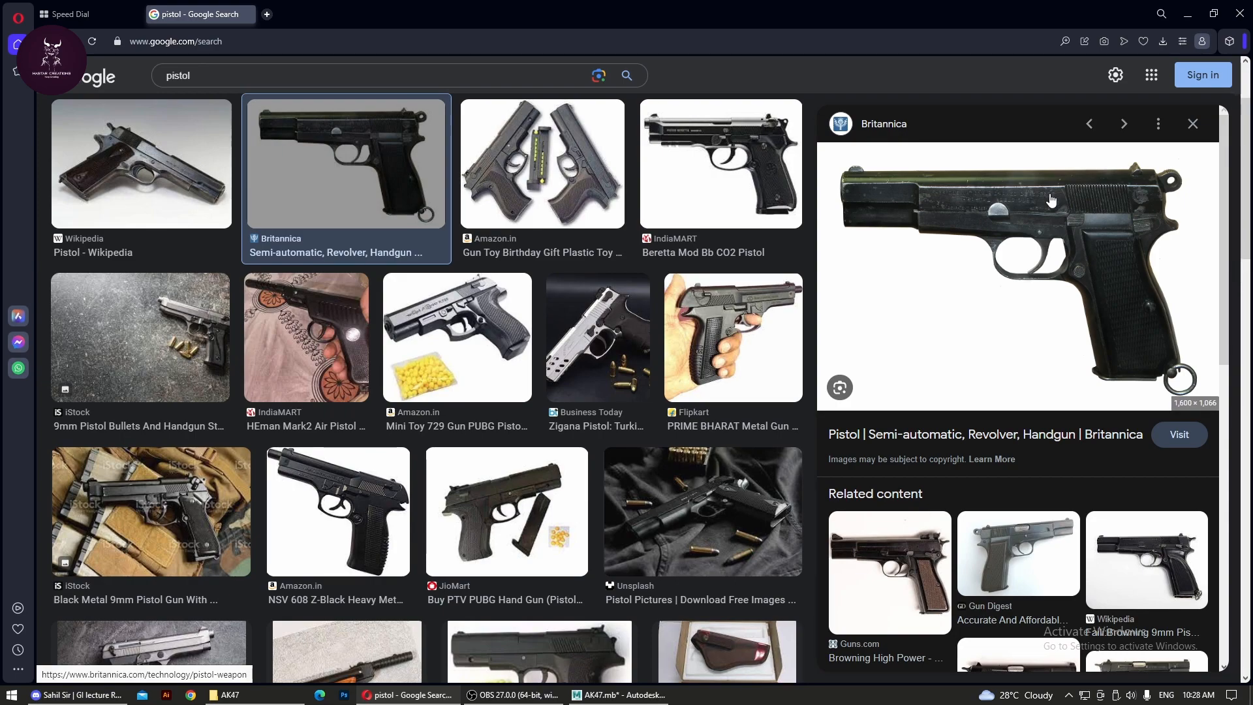
pyautogui.scroll(-4, 772, 273)
pyautogui.scroll(4, 772, 272)
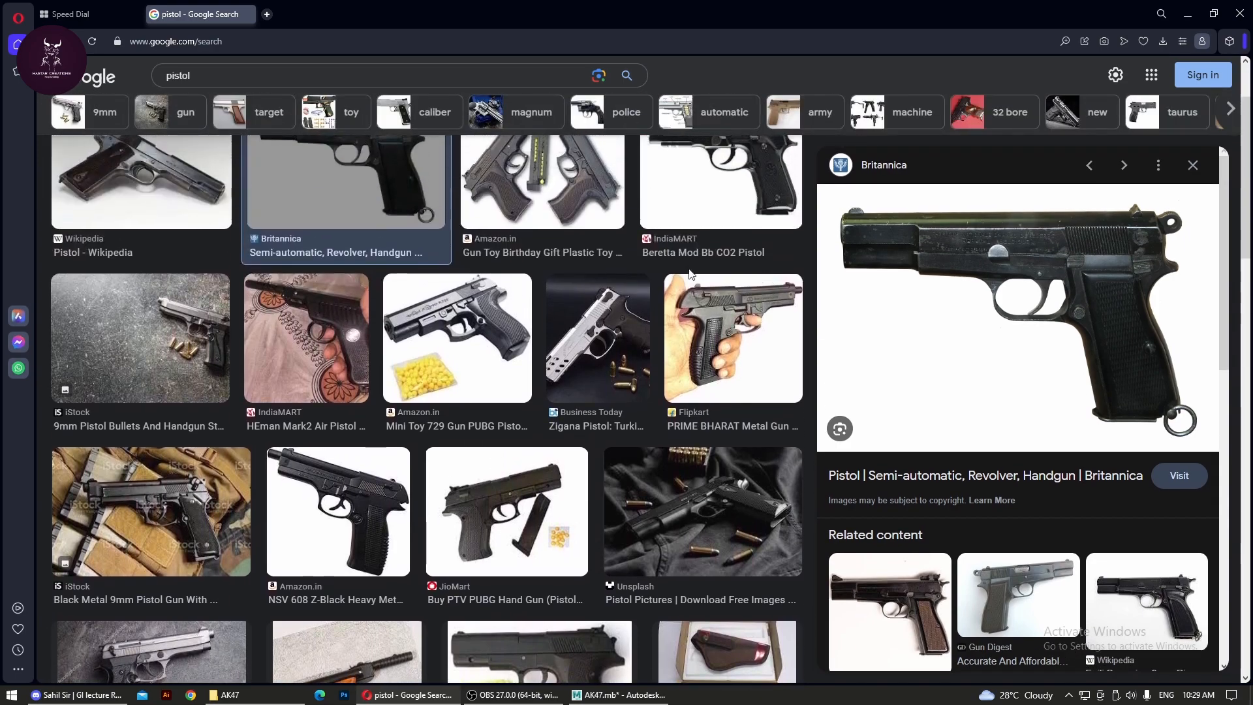
# Search Google Images for "sharif" and refine the query to "sharif gun".
pyautogui.click(145, 77)
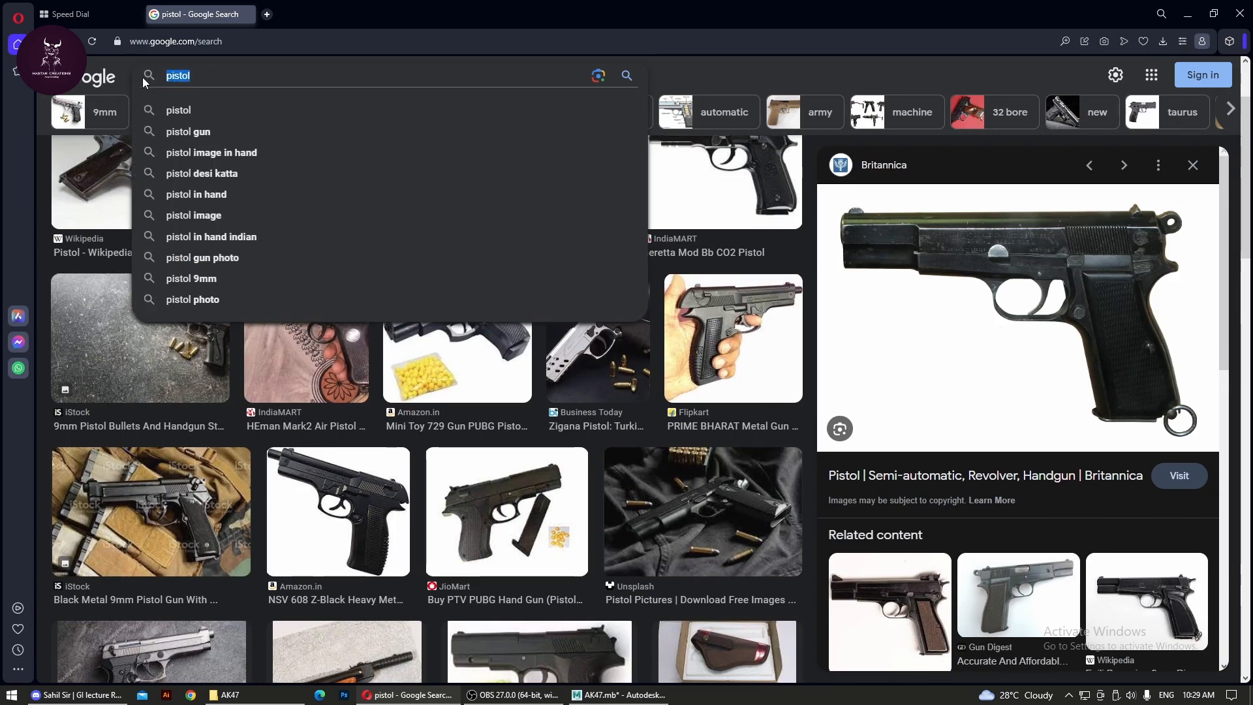
pyautogui.write('sharif')
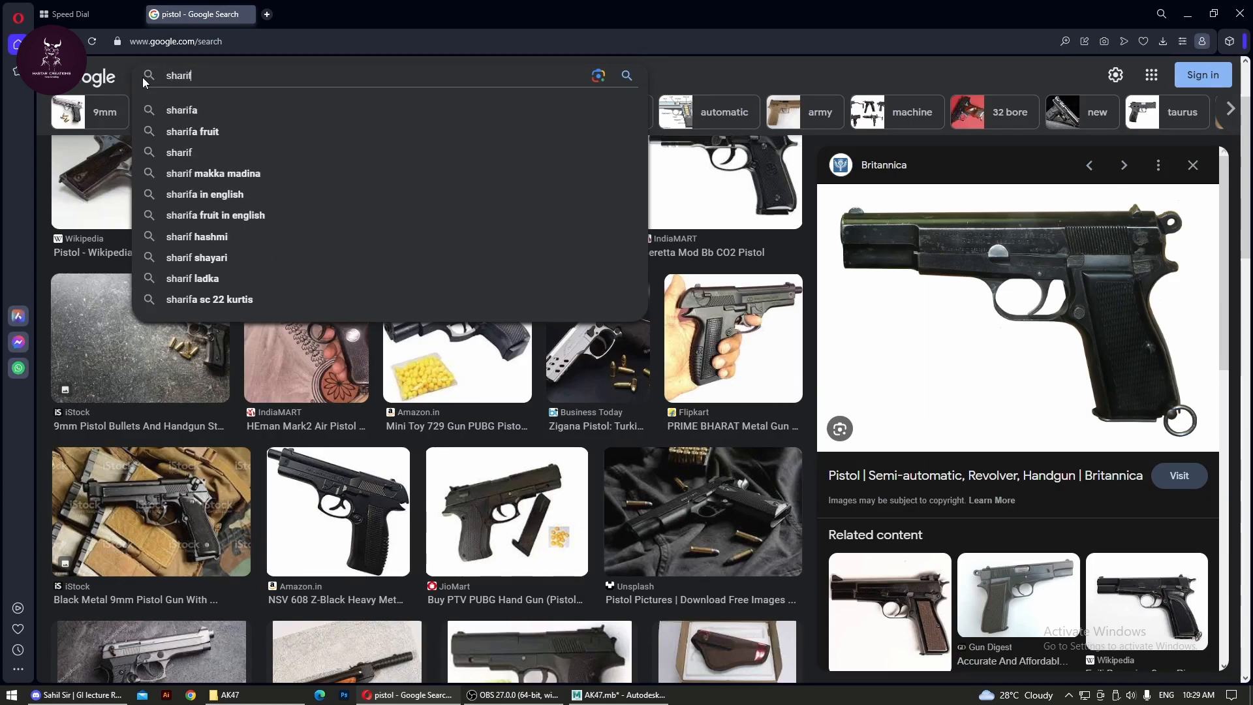
pyautogui.press('Return')
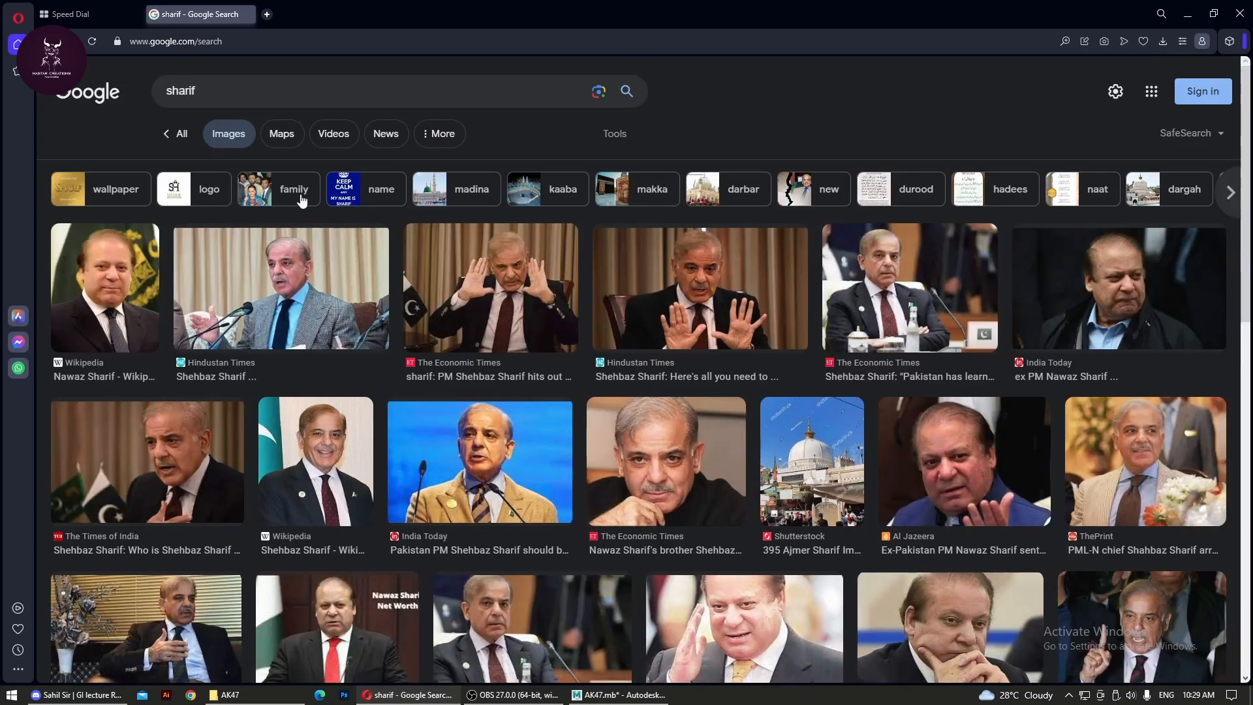
pyautogui.click(255, 96)
pyautogui.write('gun')
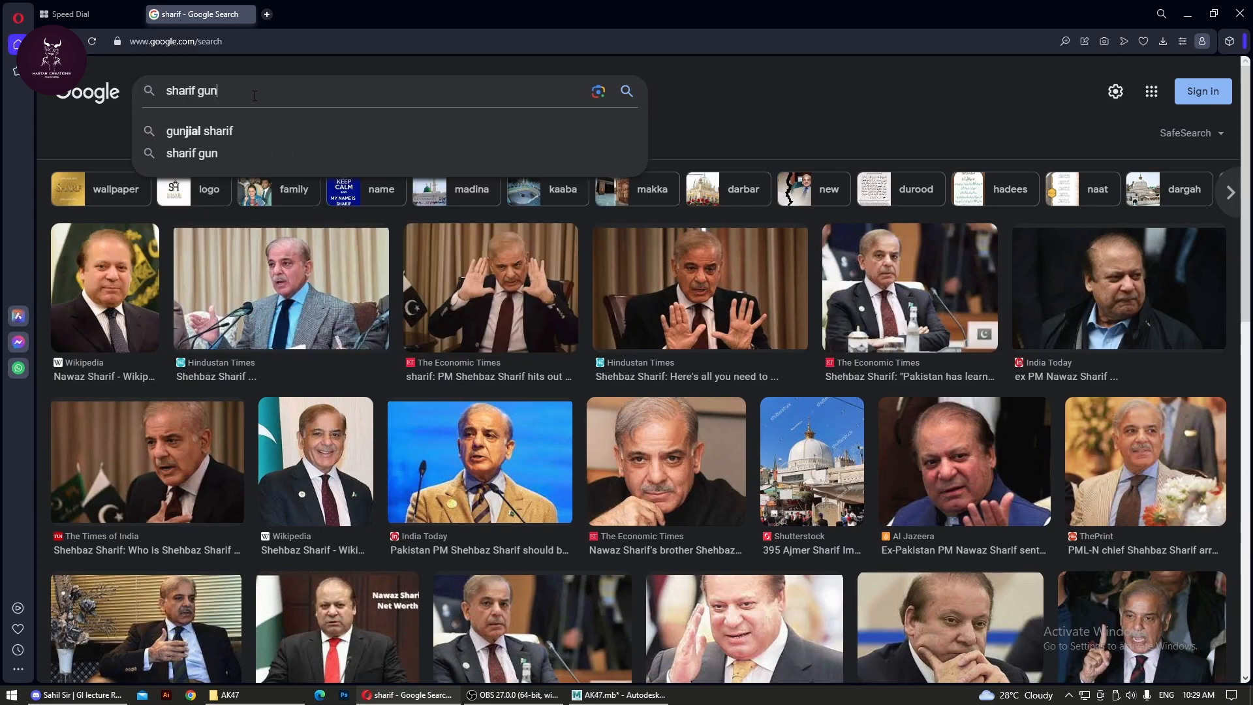
pyautogui.press('Return')
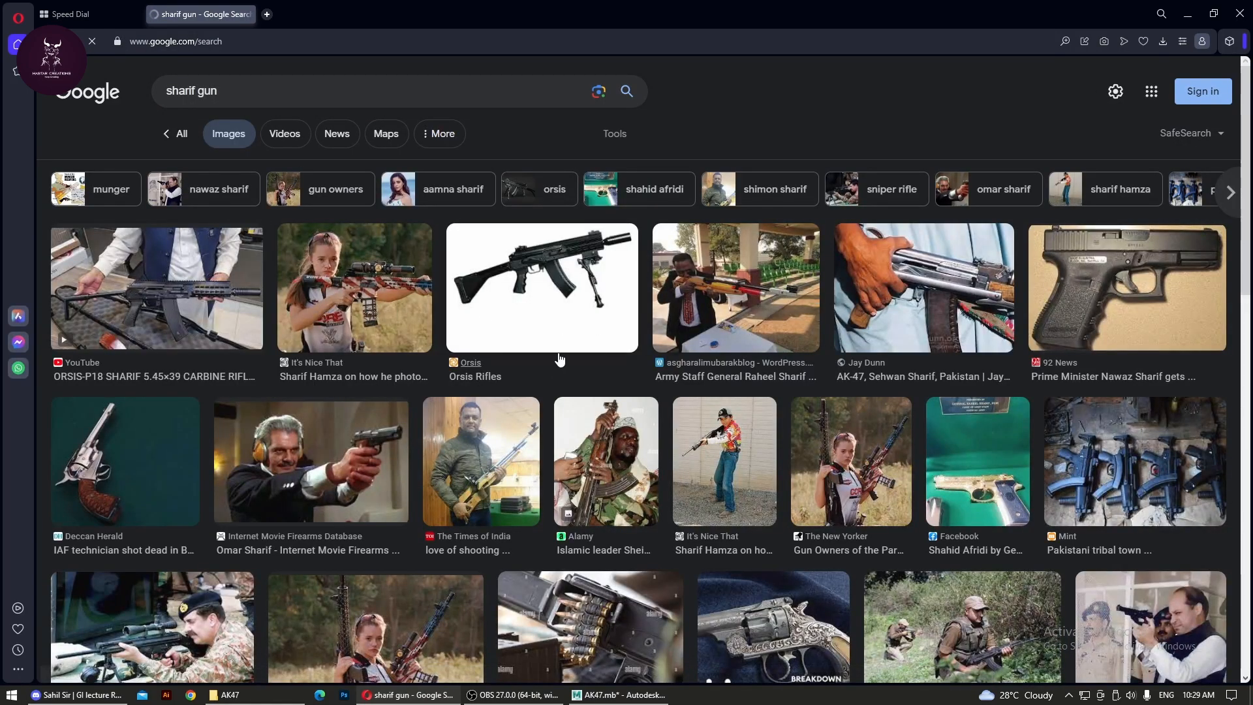
# Preview the Deccan Herald revolver image from the results and examine its parts.
pyautogui.scroll(-3, 742, 333)
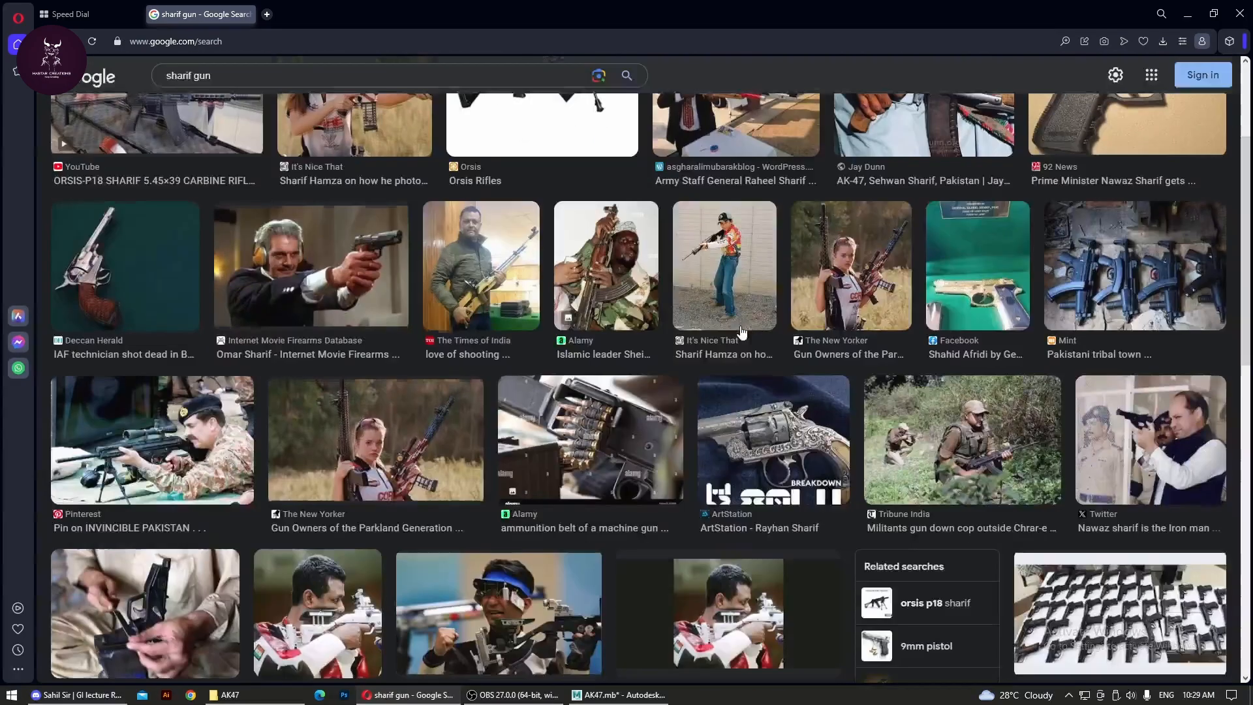
pyautogui.click(160, 283)
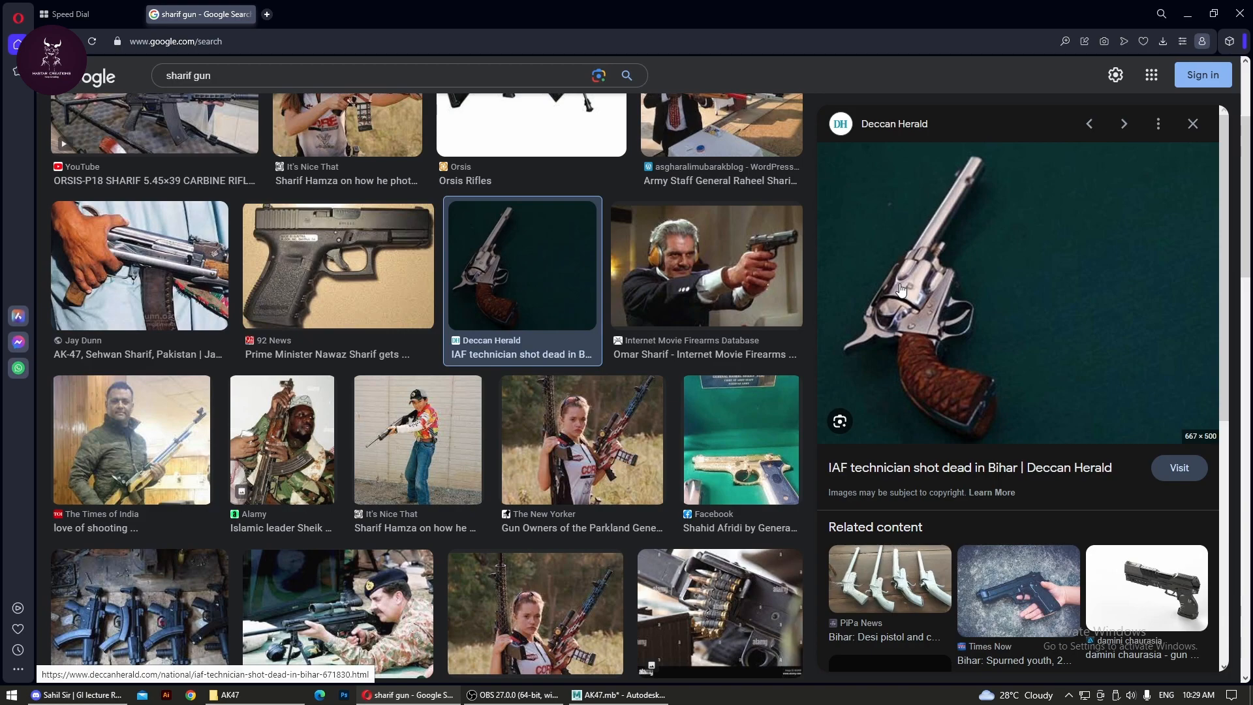
pyautogui.click(539, 693)
pyautogui.click(539, 693)
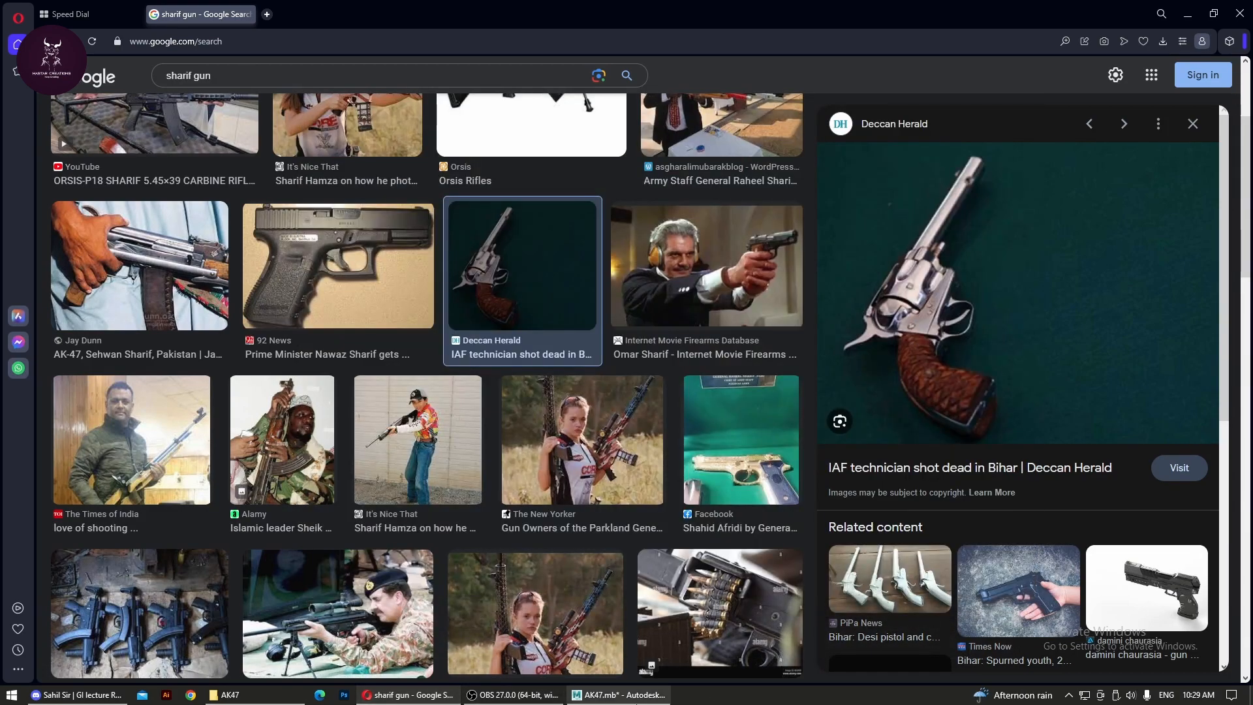
# Switch to Maya and start a new empty scene, discarding the unsaved changes to the AK47 scene.
pyautogui.click(620, 695)
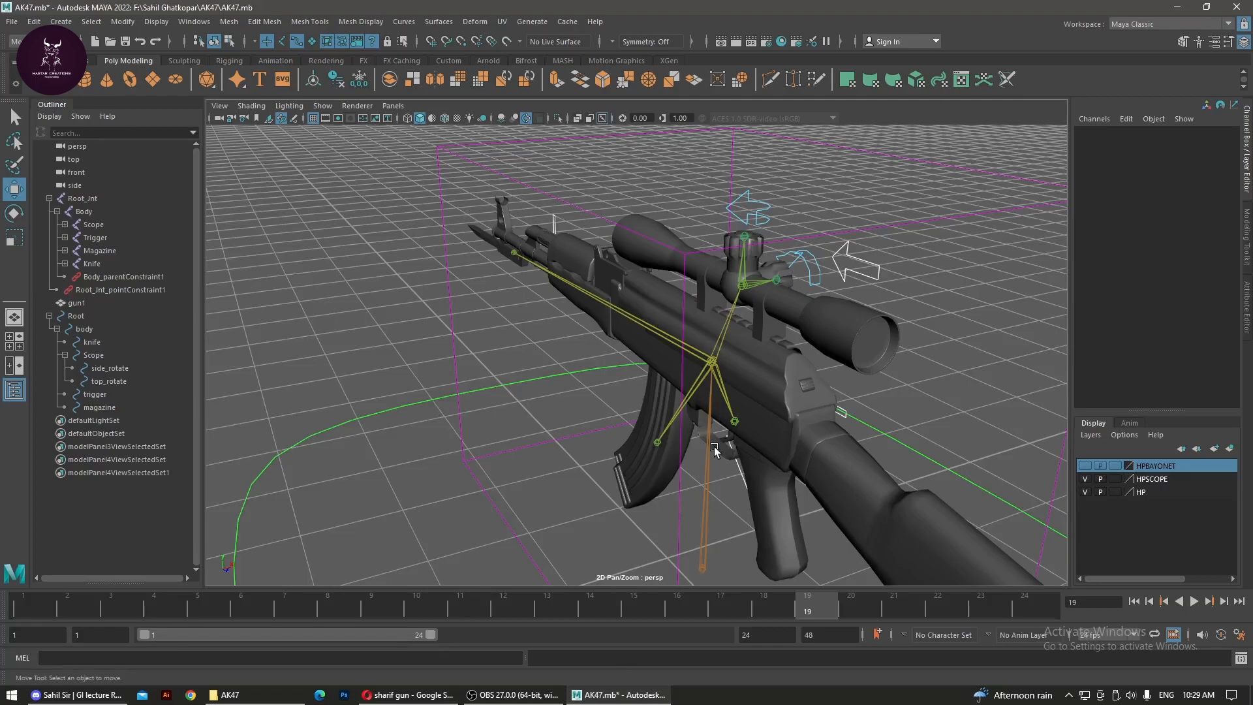
pyautogui.scroll(-4, 769, 439)
pyautogui.keyDown('alt'); pyautogui.moveTo(692, 460); pyautogui.dragTo(682, 390); pyautogui.keyUp('alt')
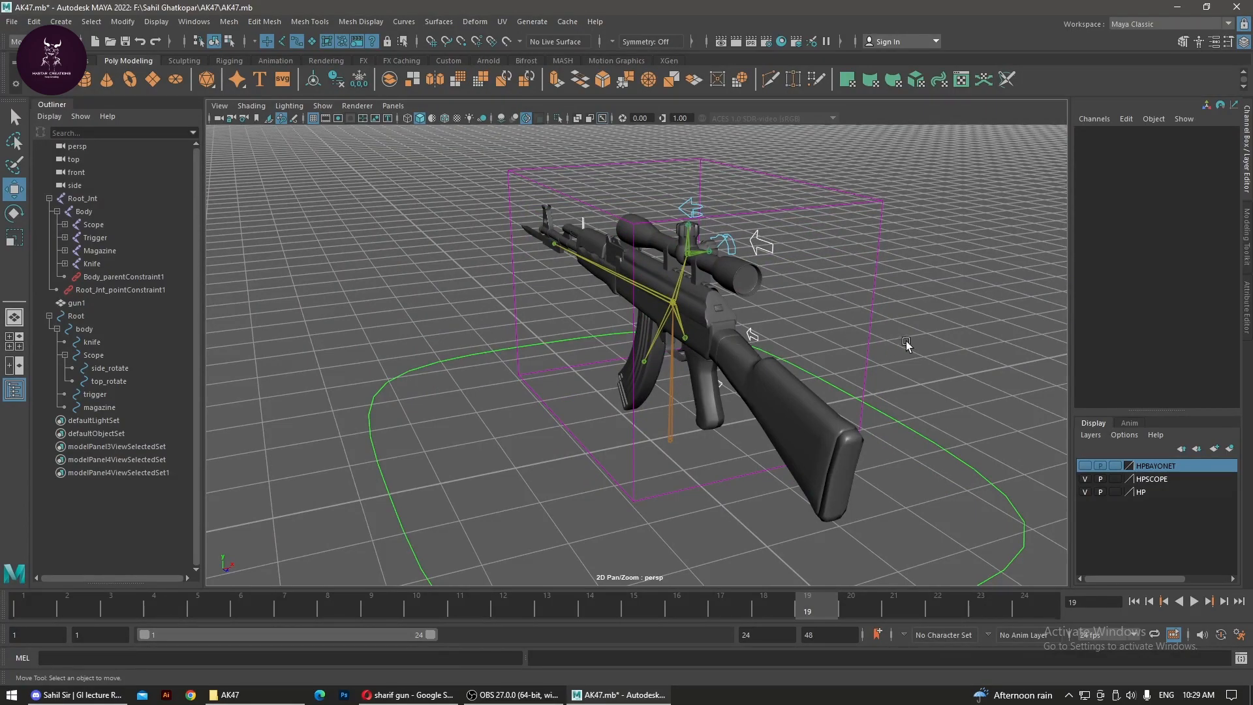
pyautogui.click(869, 351)
pyautogui.click(899, 350)
pyautogui.click(11, 22)
pyautogui.click(39, 43)
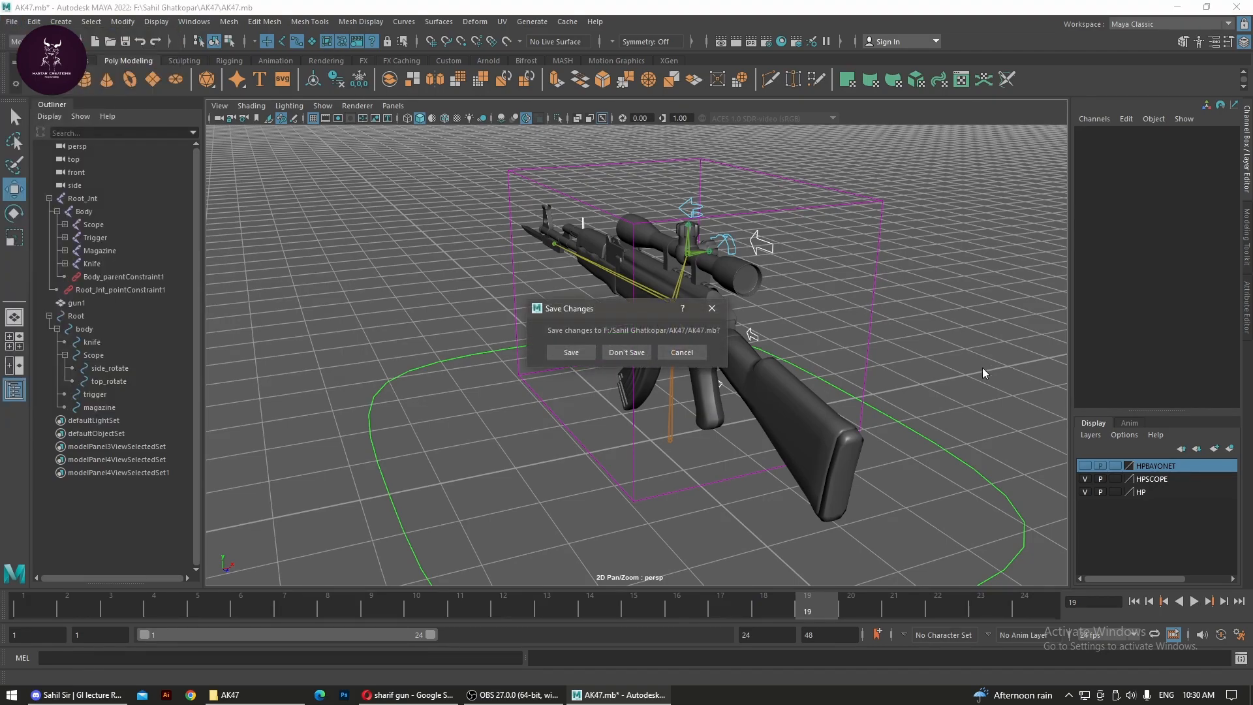
pyautogui.click(625, 355)
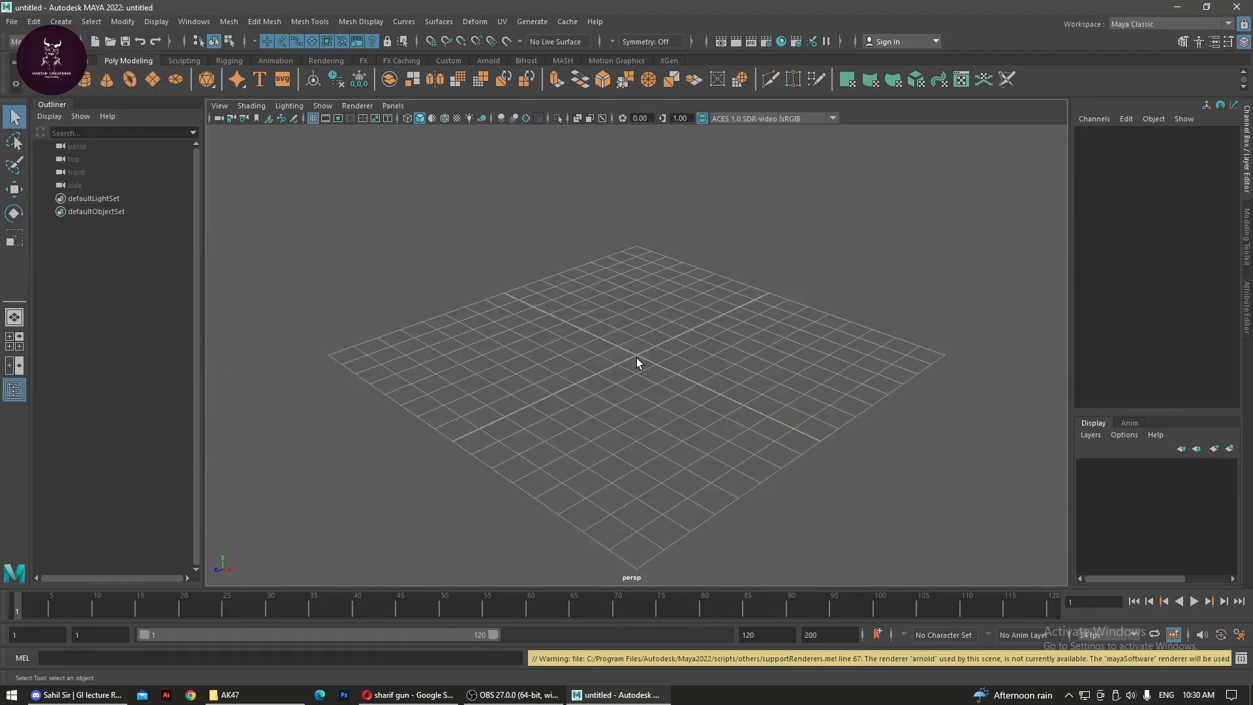
pyautogui.keyDown('alt'); pyautogui.moveTo(554, 417); pyautogui.dragTo(522, 414); pyautogui.keyUp('alt')
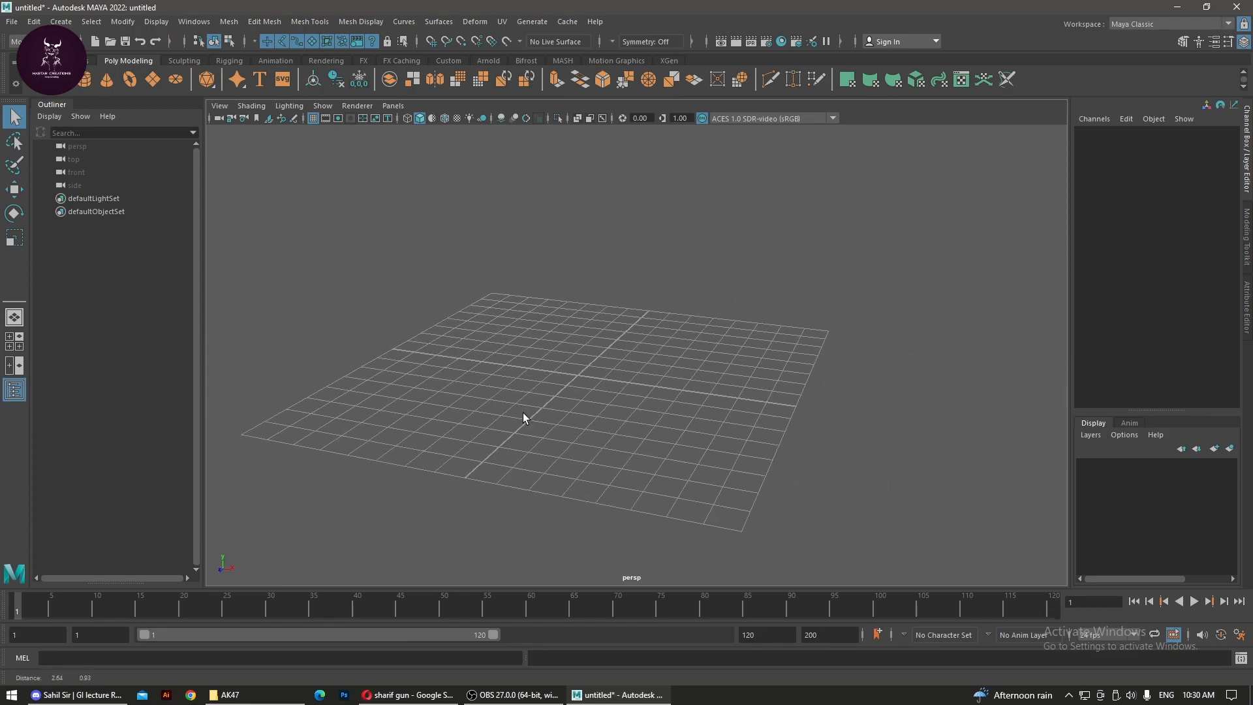
# Switch to the AK47 folder in File Explorer and rename the AK47 Maya file to "AK47 Rig".
pyautogui.click(230, 695)
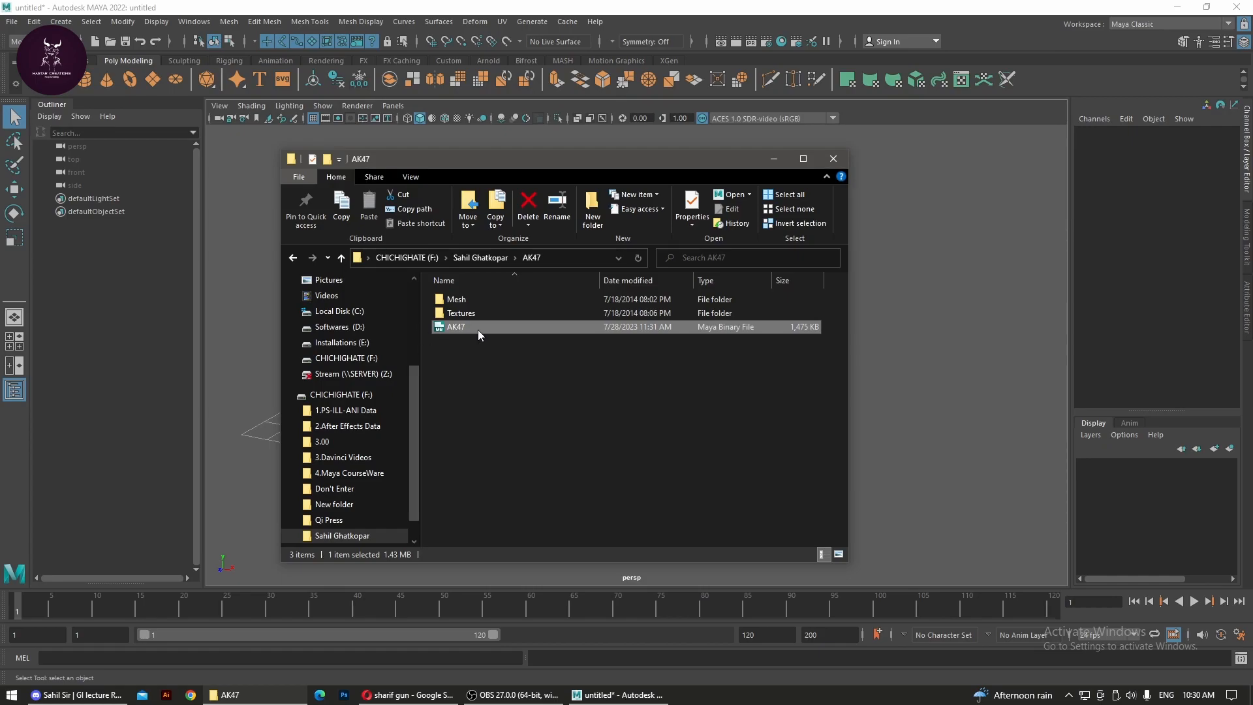
pyautogui.click(481, 358)
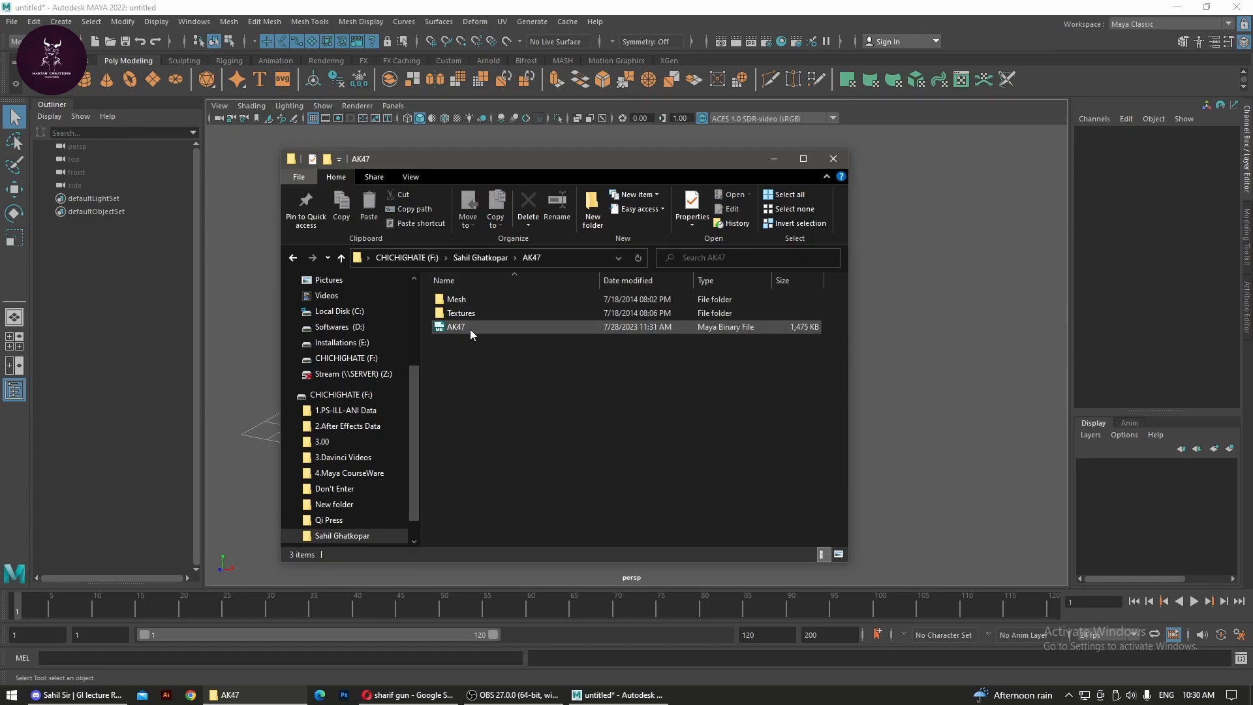
pyautogui.click(466, 322)
pyautogui.click(466, 323)
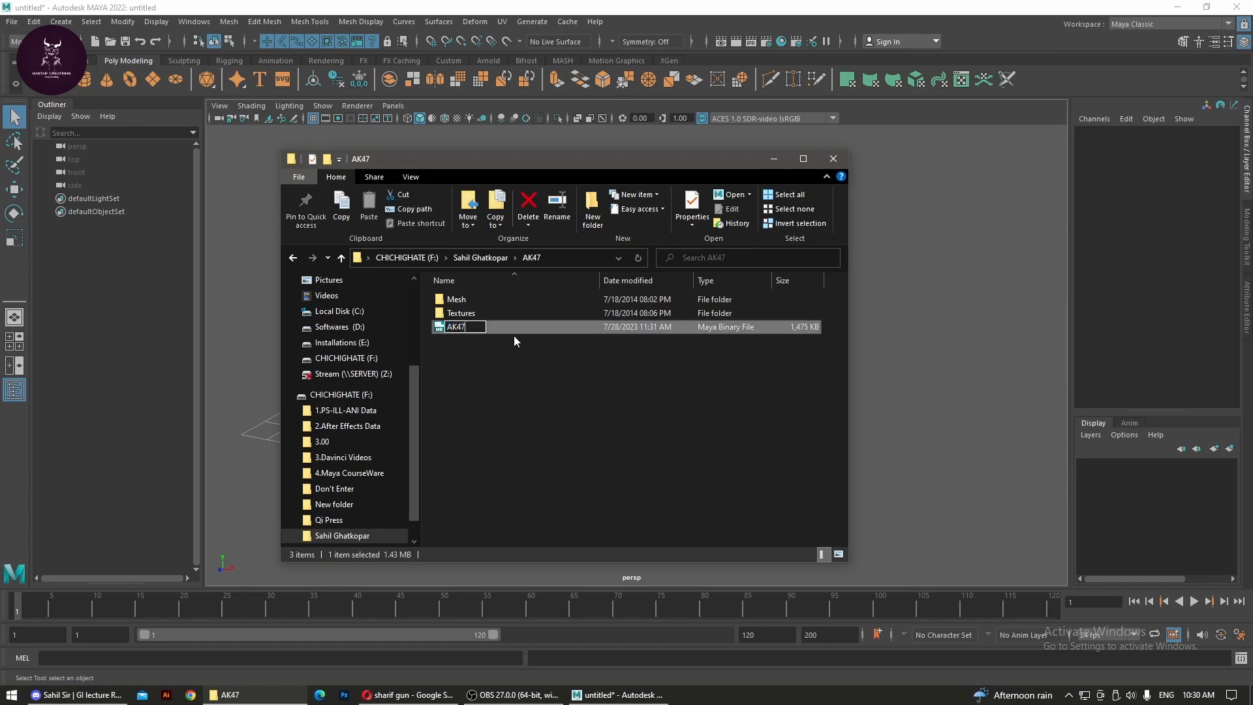
pyautogui.write('Rig')
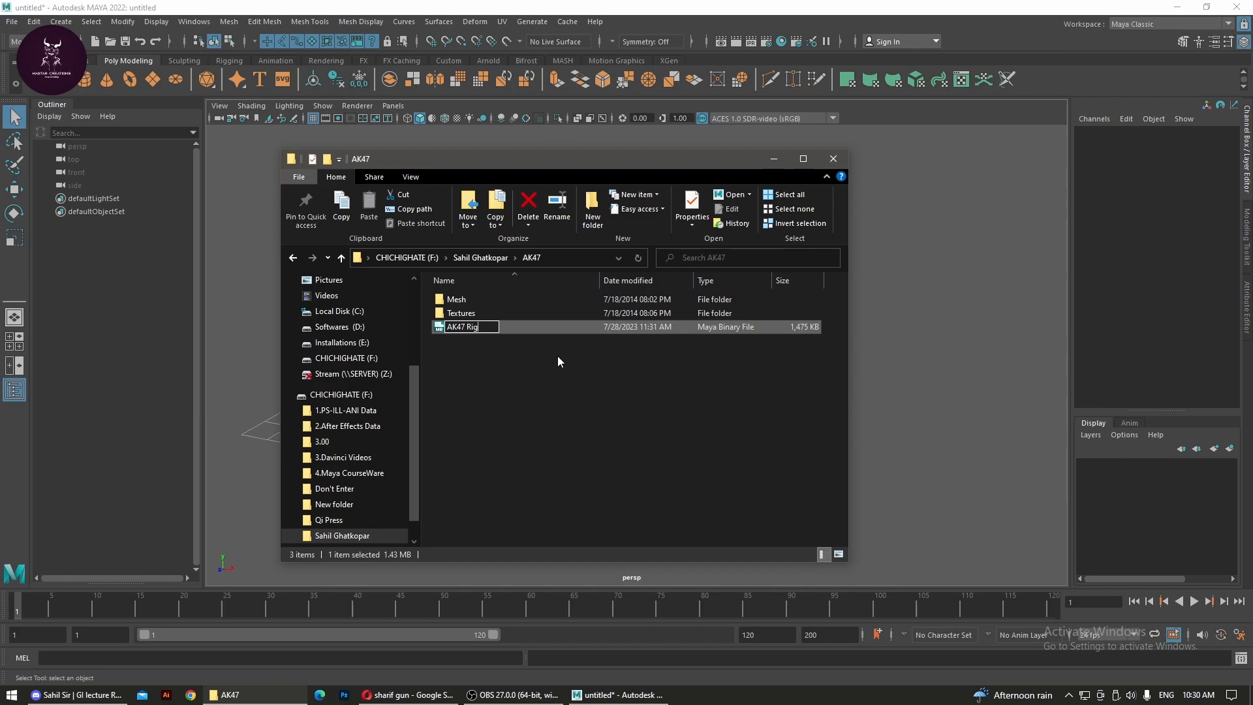
pyautogui.press('Return')
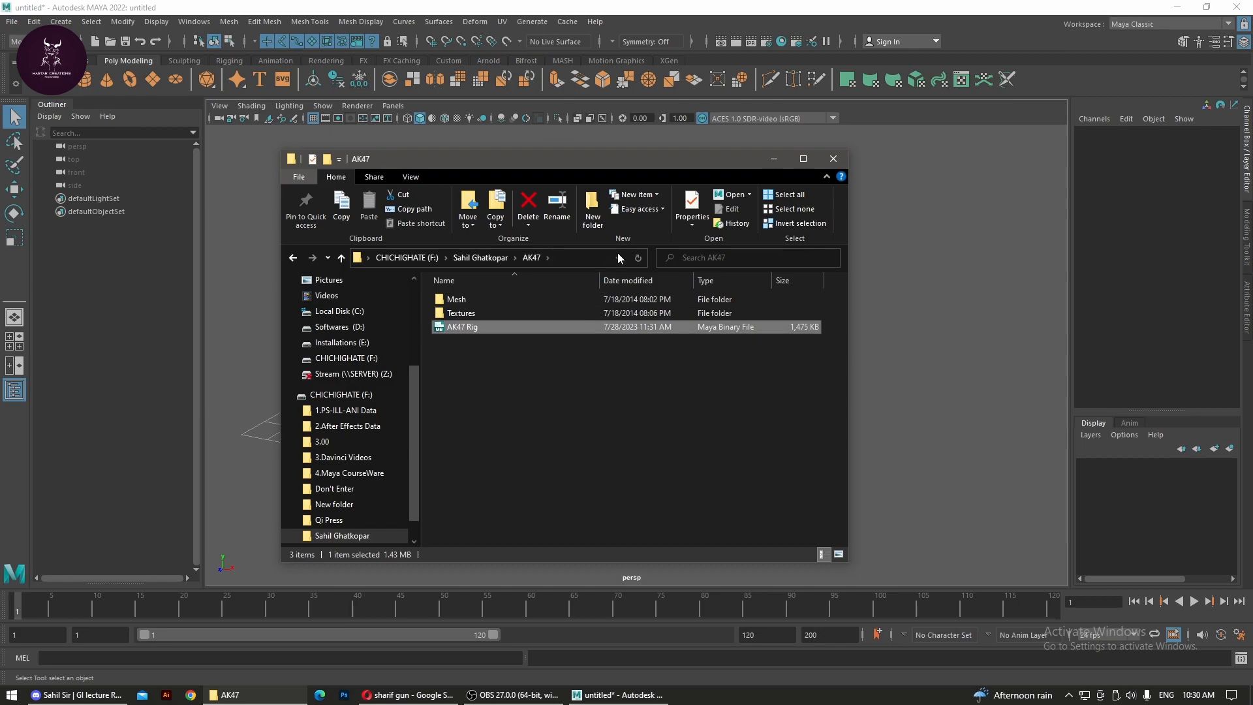
pyautogui.click(773, 158)
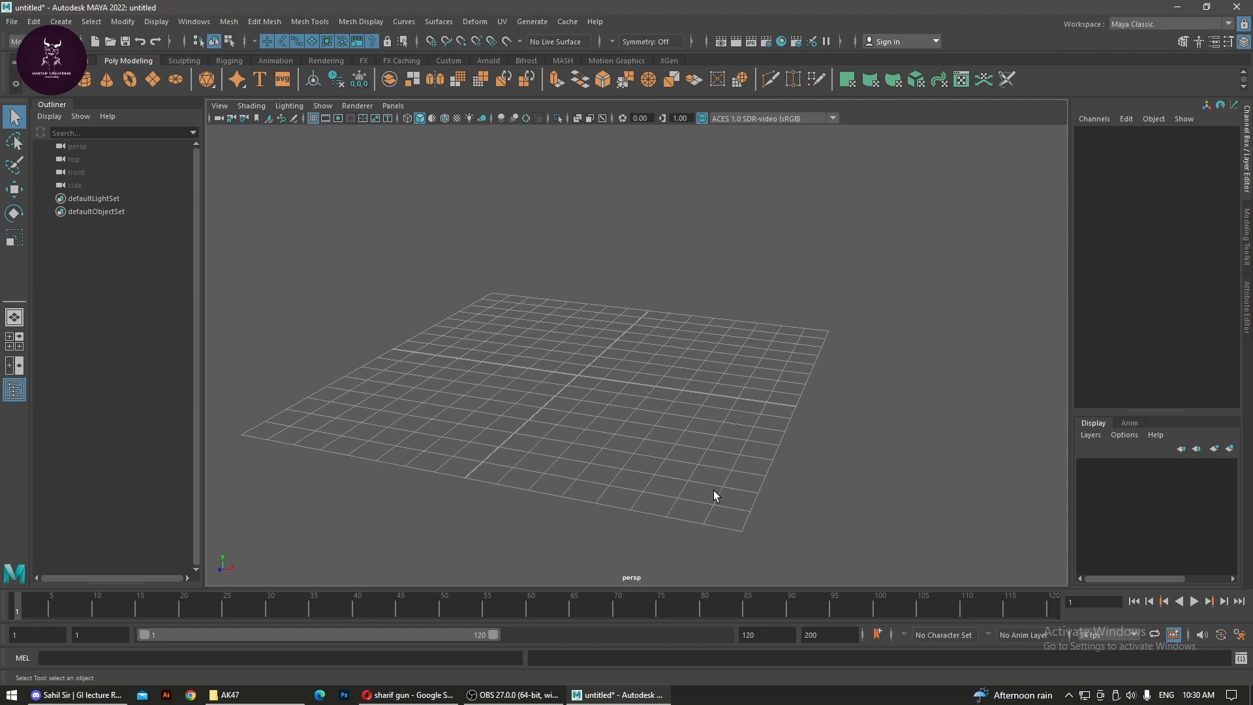
# Open the options for creating a reference and reset them to their defaults.
pyautogui.keyDown('alt'); pyautogui.moveTo(652, 347); pyautogui.dragTo(646, 451); pyautogui.keyUp('alt')
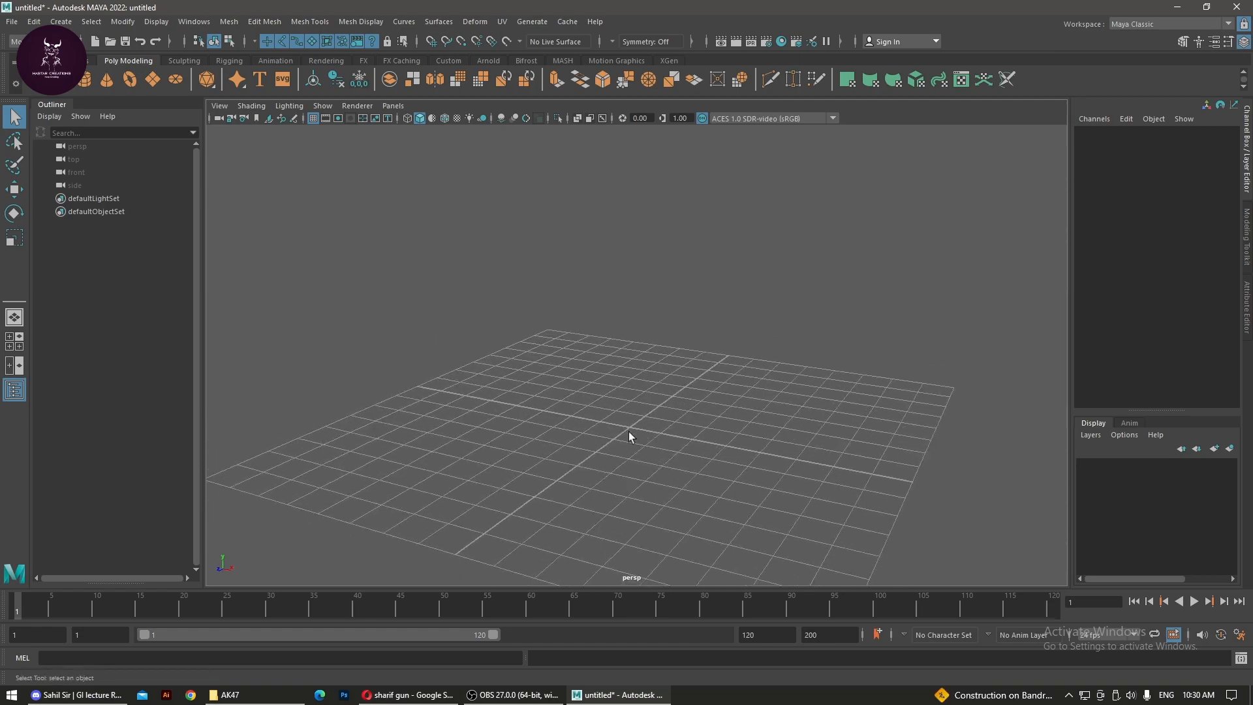
pyautogui.click(12, 21)
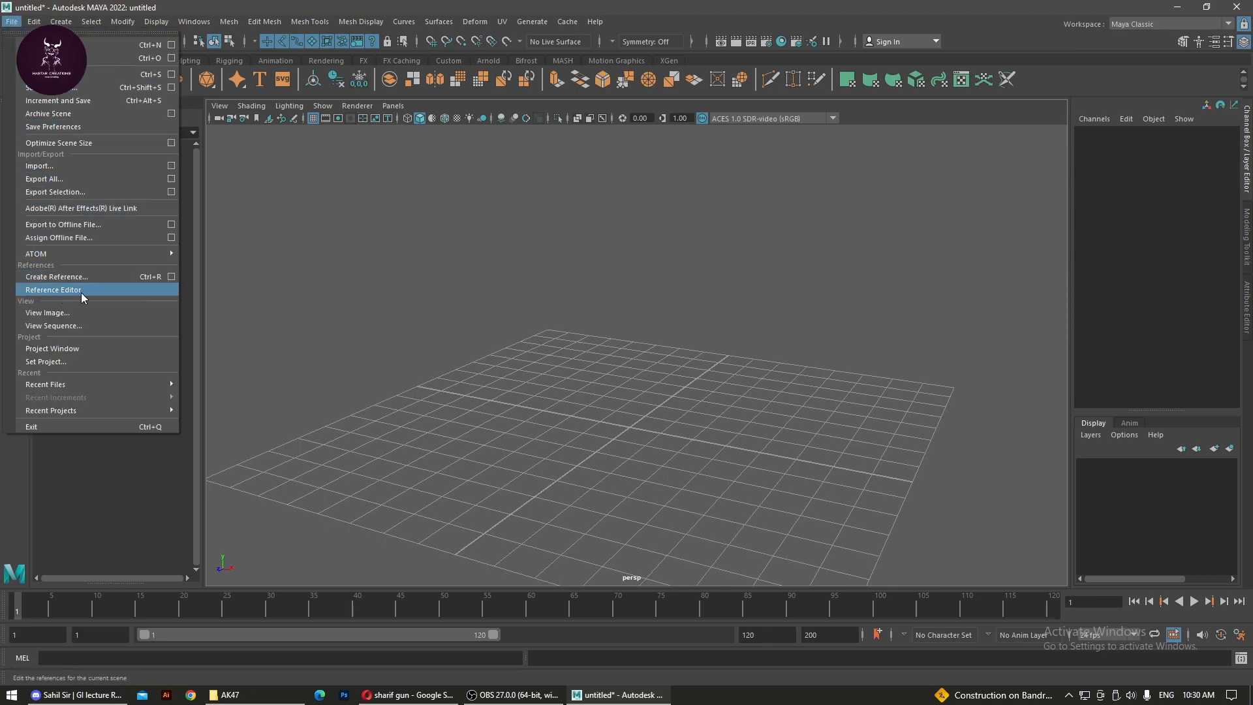
pyautogui.click(174, 277)
pyautogui.scroll(-4, 196, 225)
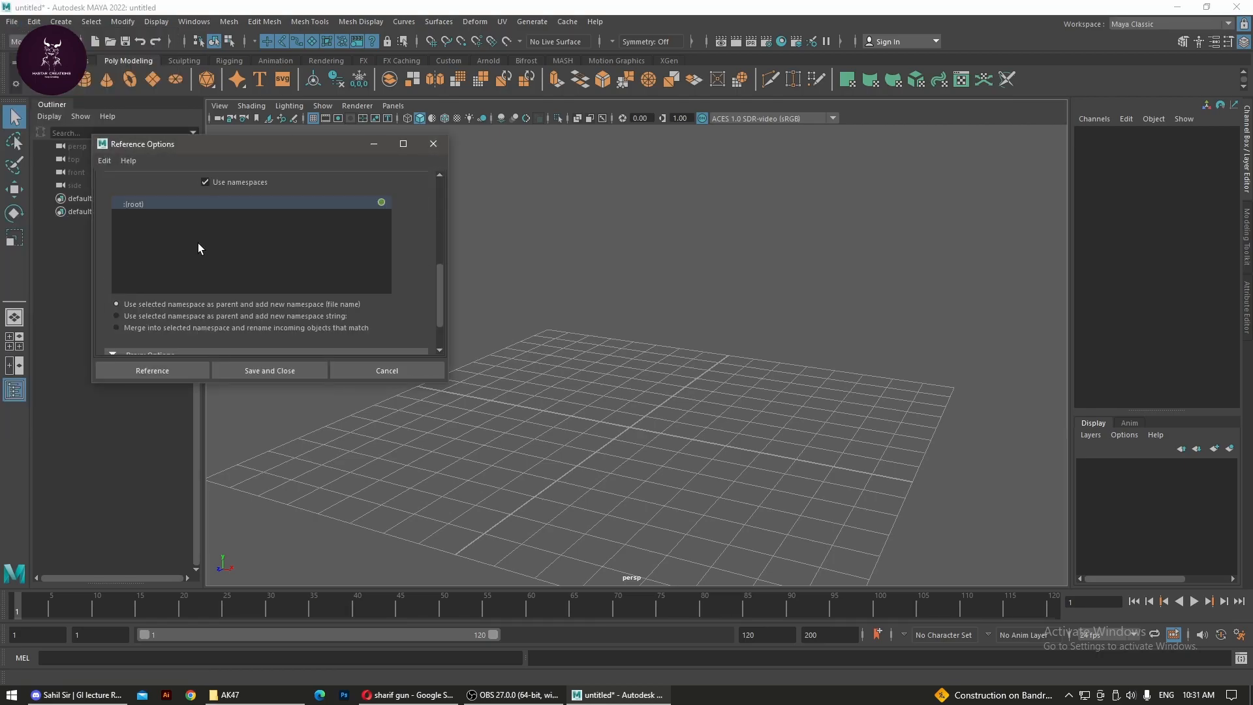
pyautogui.click(102, 165)
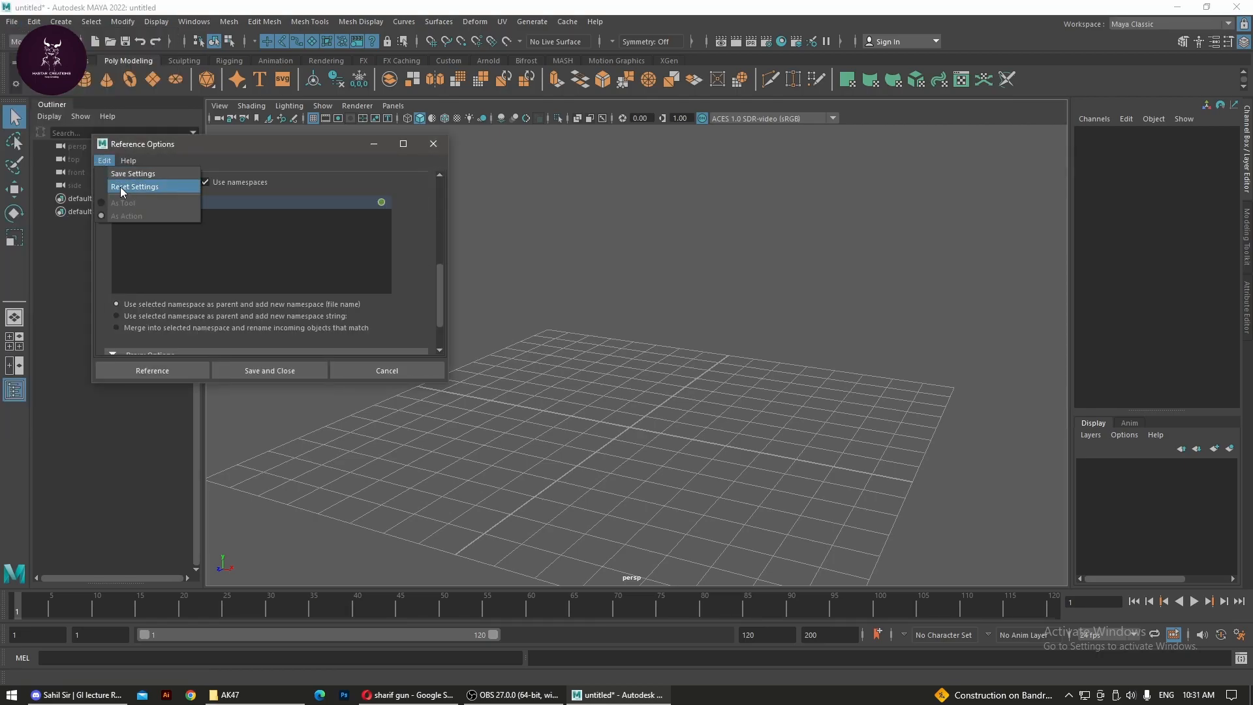
pyautogui.click(120, 186)
# Proceed to choosing the file to reference and browse to the root of the F: drive.
pyautogui.click(162, 370)
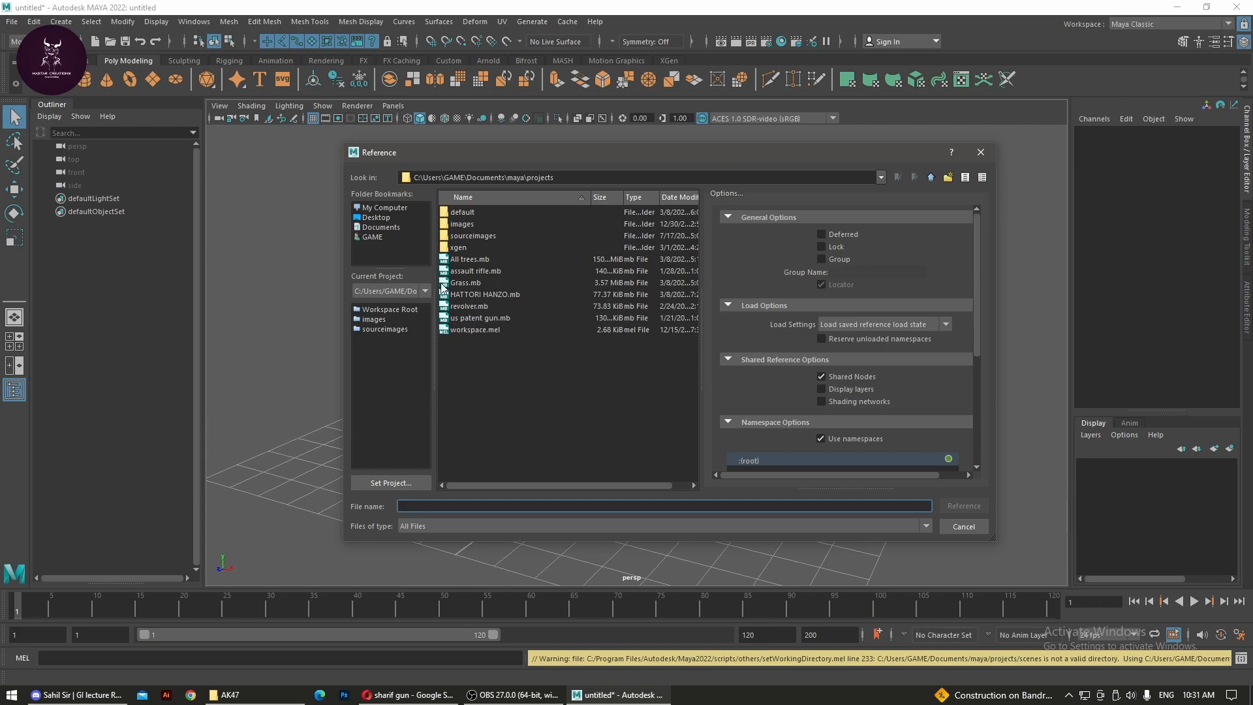
pyautogui.click(382, 236)
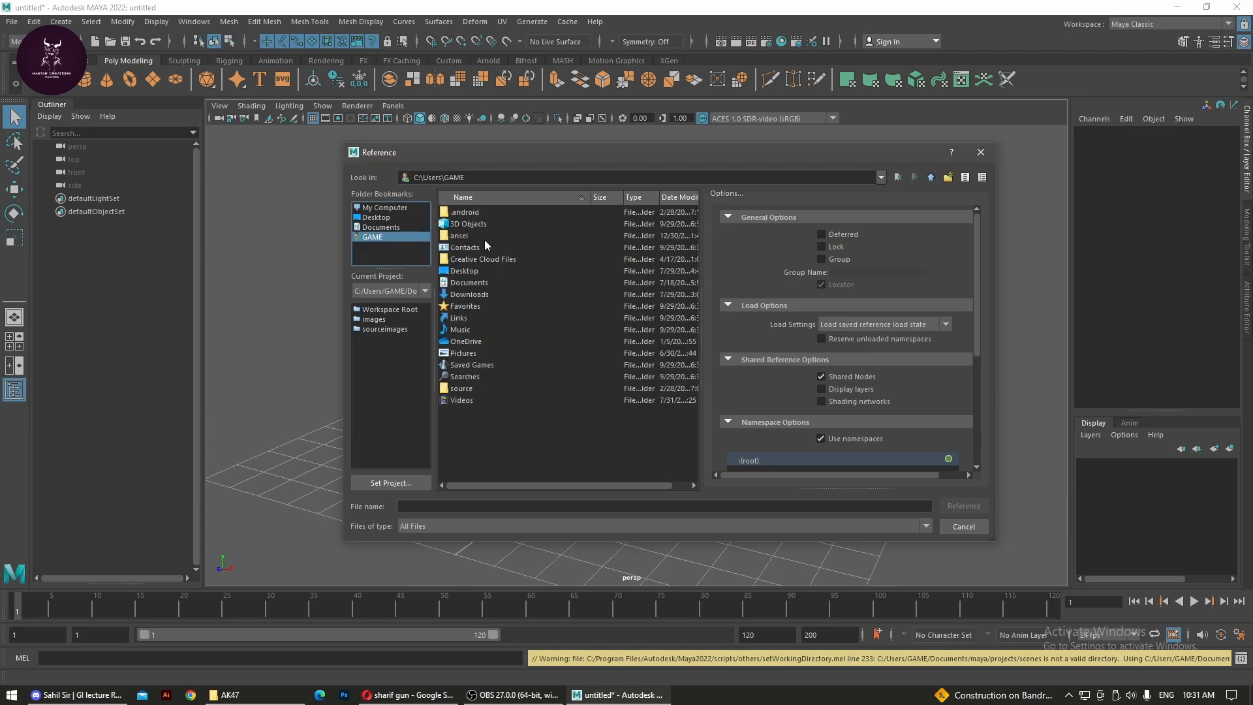
pyautogui.click(384, 208)
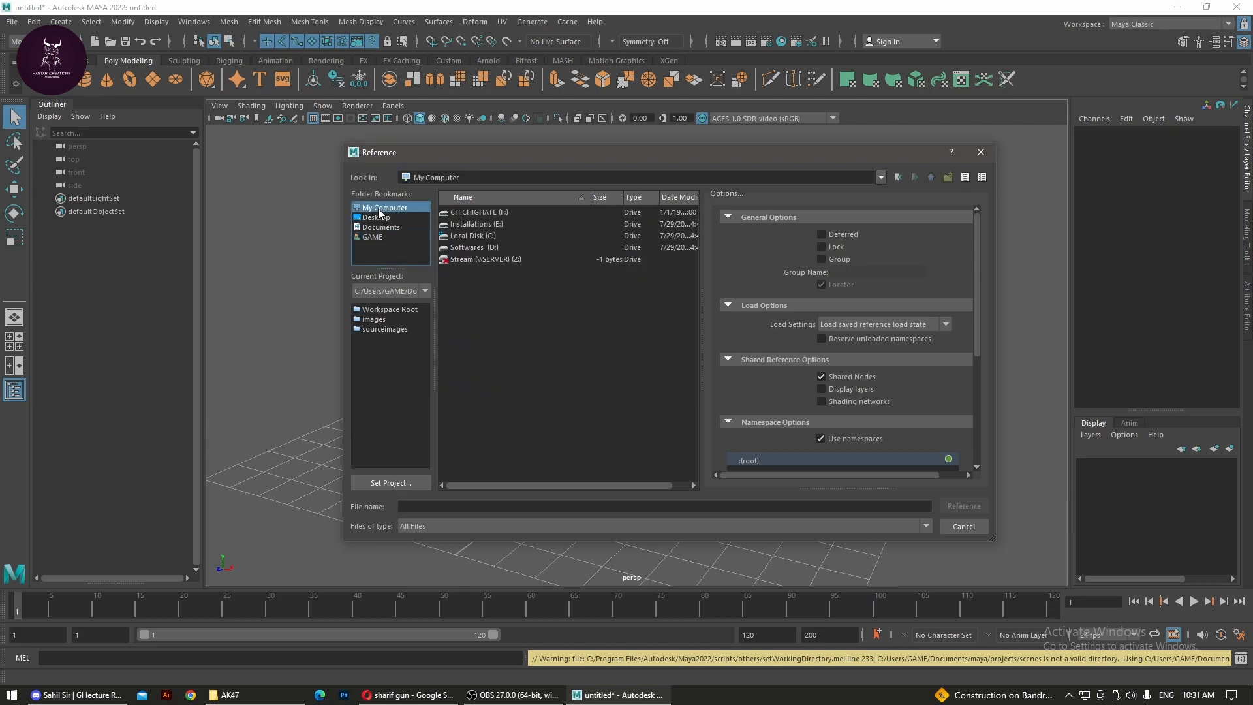
pyautogui.doubleClick(475, 247)
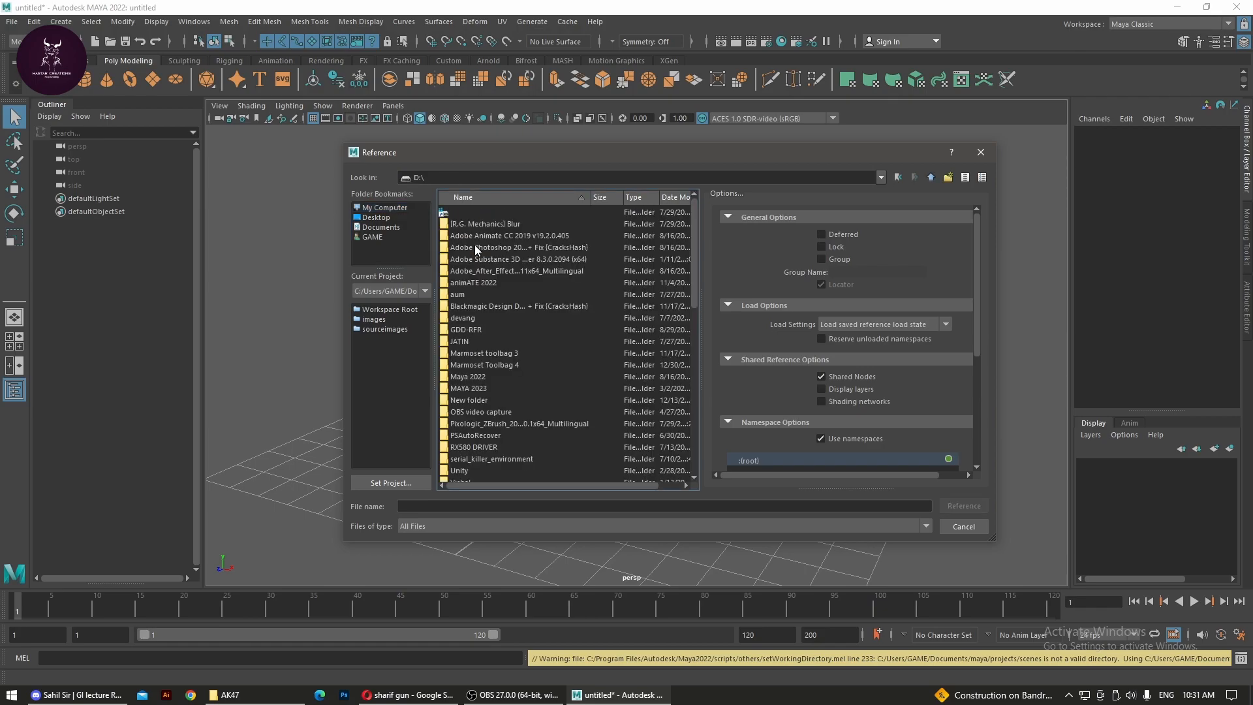
pyautogui.click(392, 208)
pyautogui.doubleClick(465, 211)
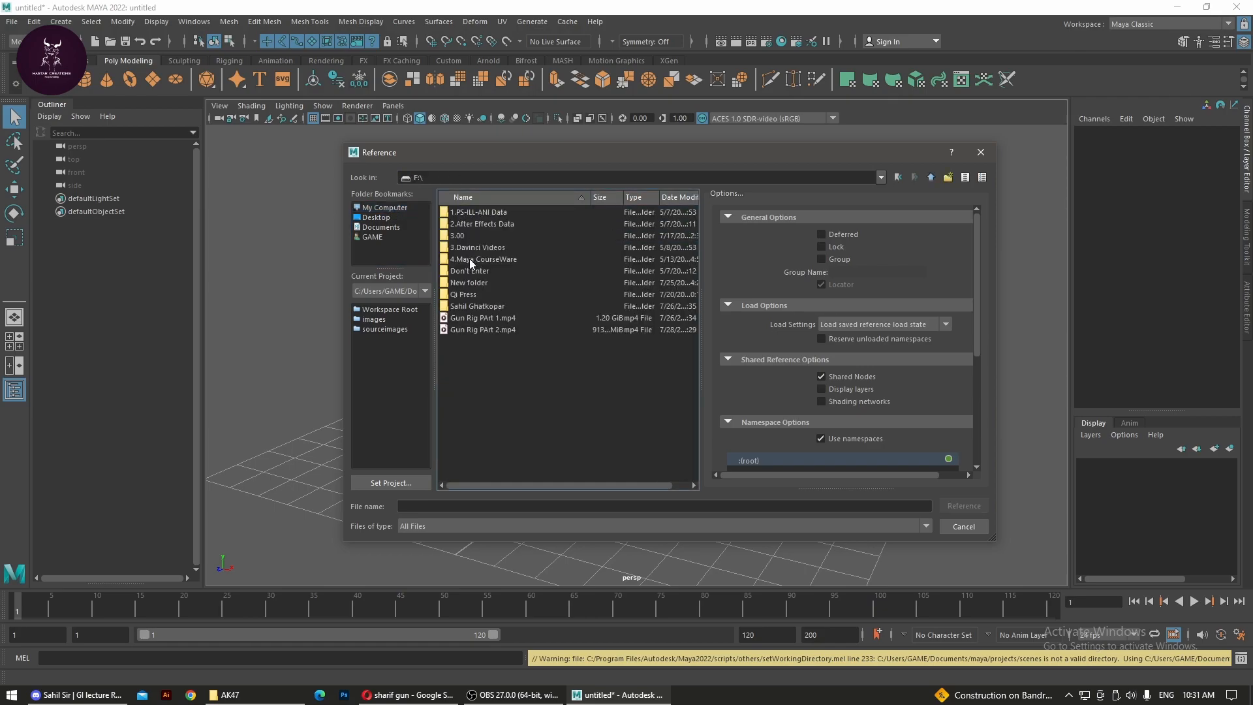
pyautogui.doubleClick(459, 236)
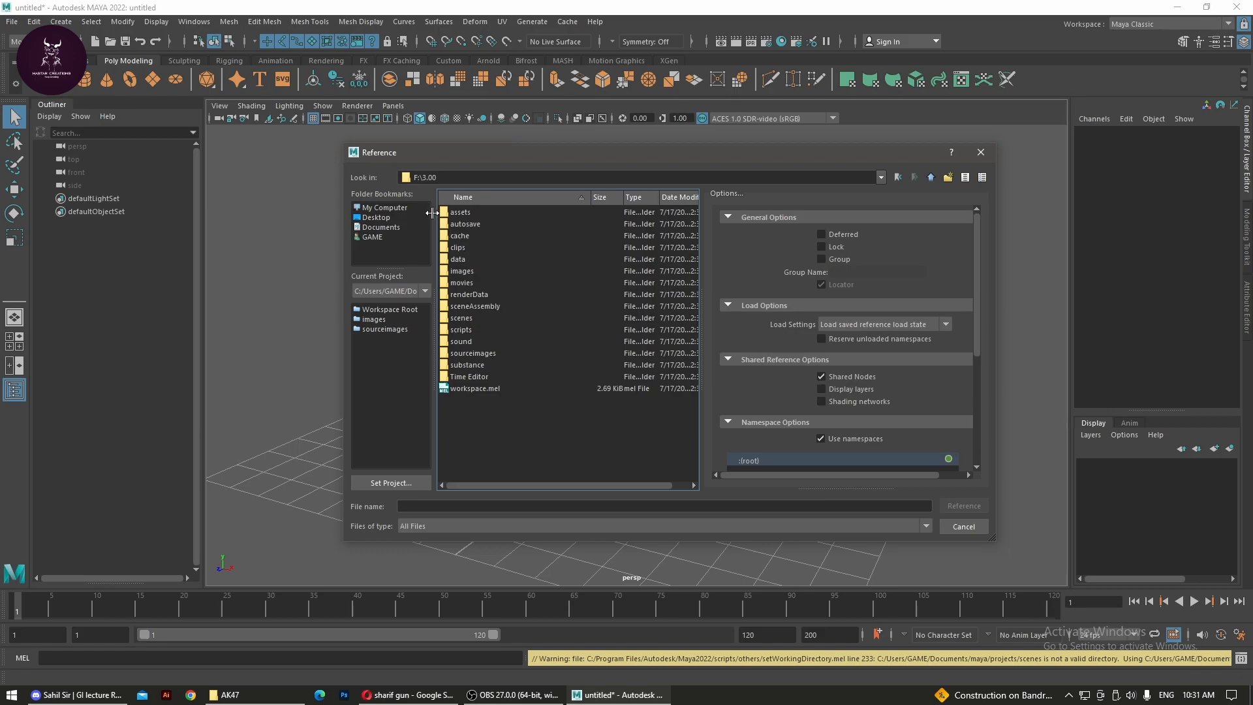
pyautogui.click(930, 177)
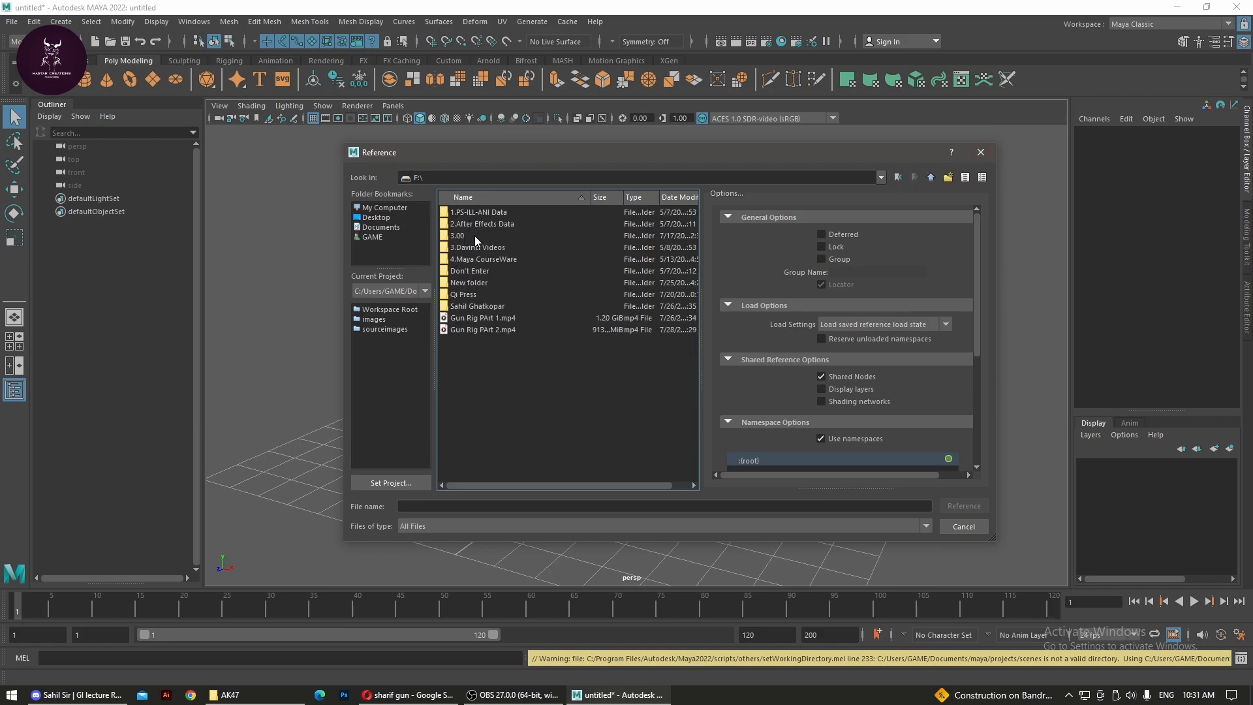
# Reference the AK47 Rig.mb file from the AK47 folder into the new scene.
pyautogui.doubleClick(474, 306)
pyautogui.doubleClick(468, 214)
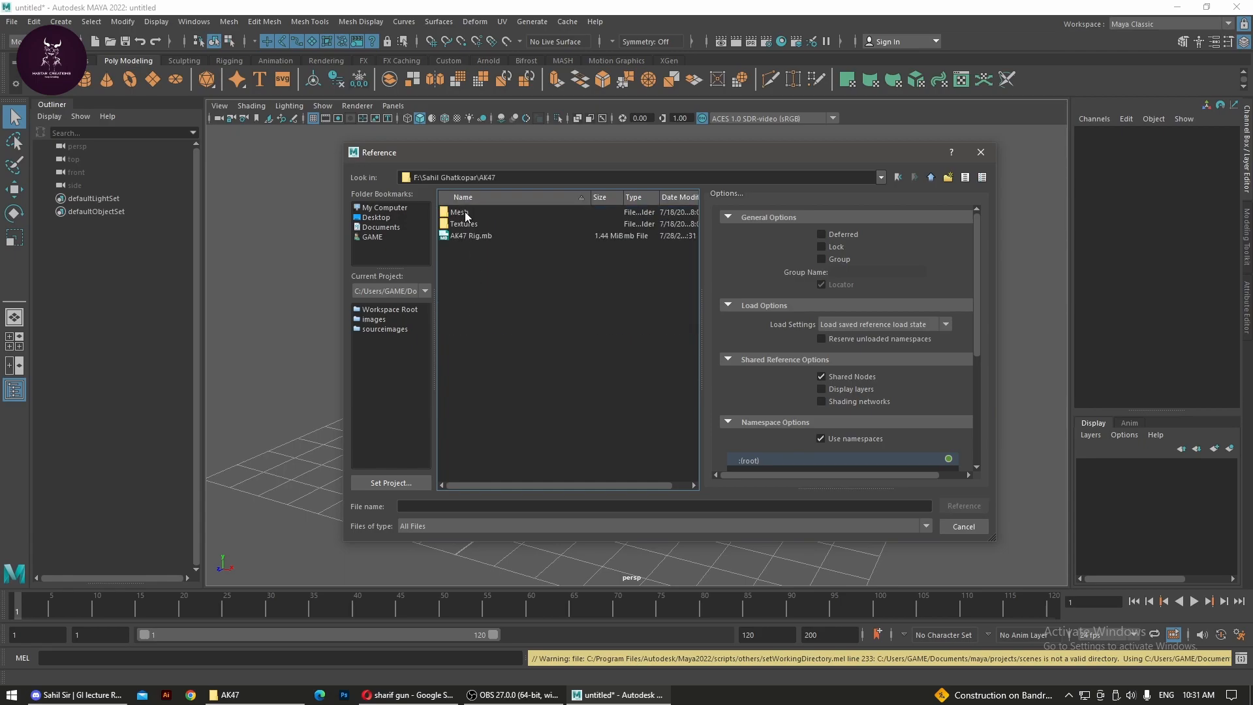
pyautogui.click(471, 236)
pyautogui.click(964, 506)
pyautogui.keyDown('alt'); pyautogui.moveTo(823, 454); pyautogui.dragTo(266, 359, button='right'); pyautogui.keyUp('alt')
pyautogui.keyDown('alt'); pyautogui.moveTo(710, 373); pyautogui.dragTo(682, 382); pyautogui.keyUp('alt')
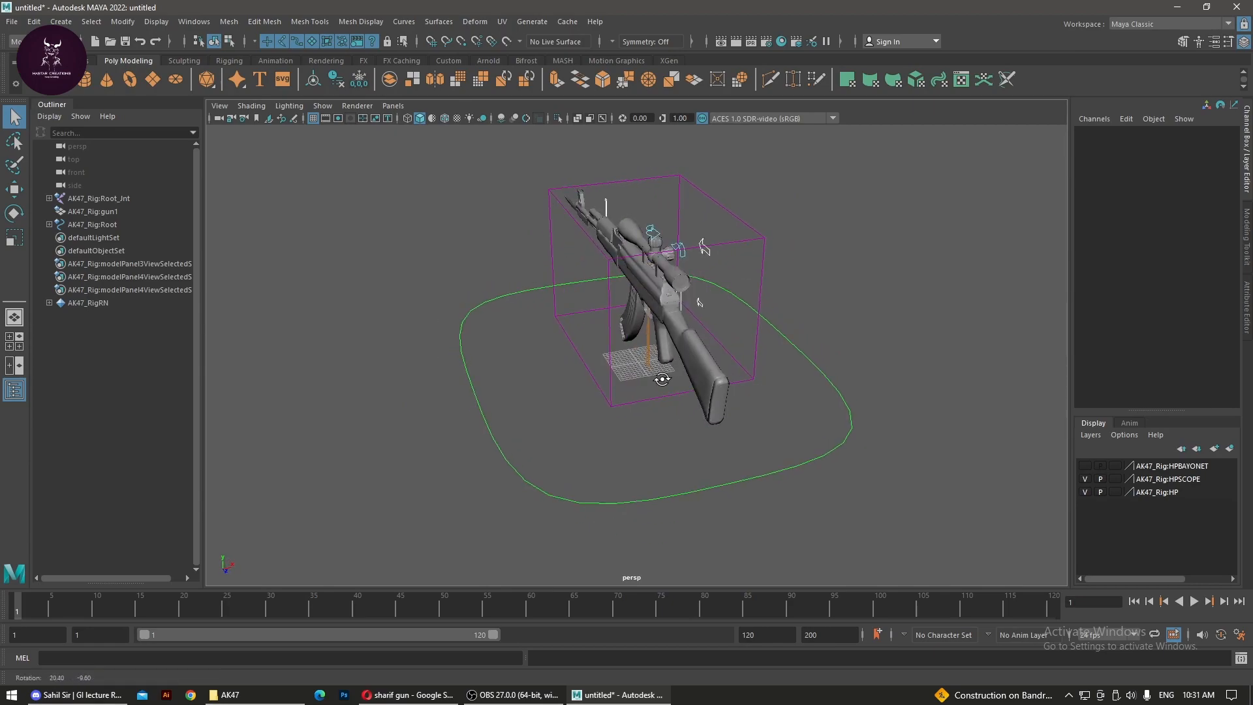
# Expand the AK47_Rig:Root, AK47_Rig:body and AK47_Rig:Scope control hierarchy in the Outliner.
pyautogui.click(48, 224)
pyautogui.click(57, 238)
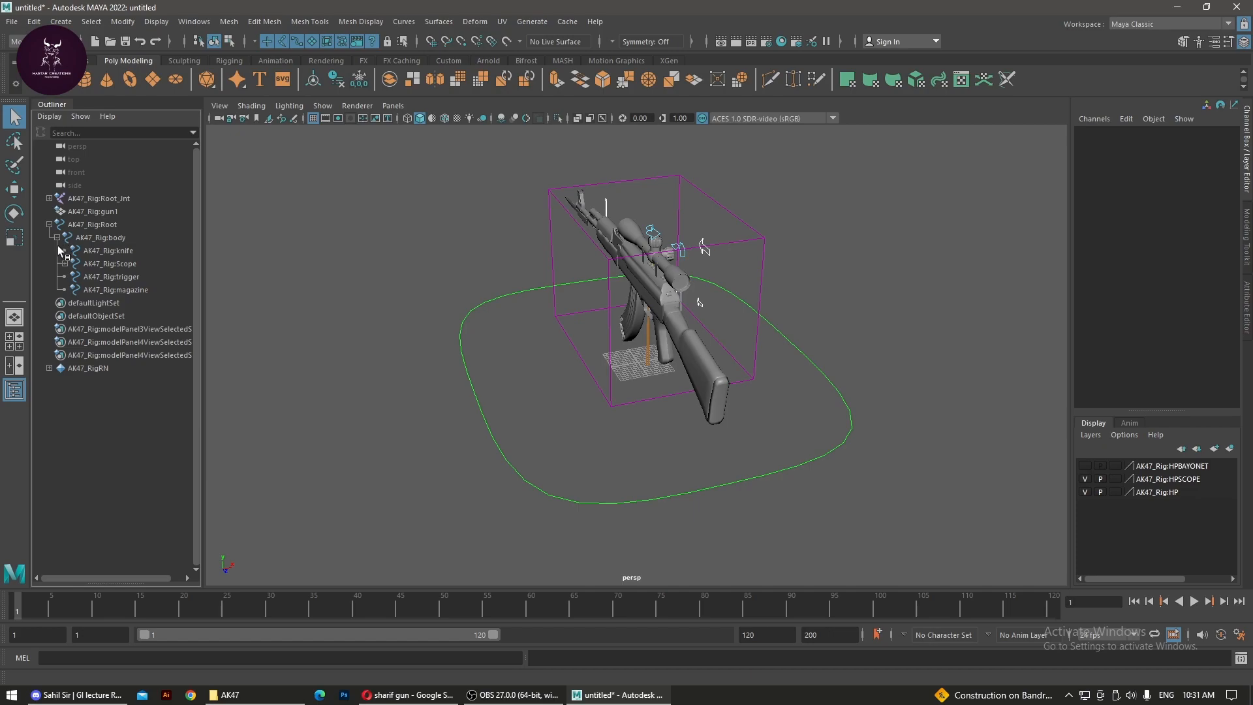
pyautogui.click(65, 264)
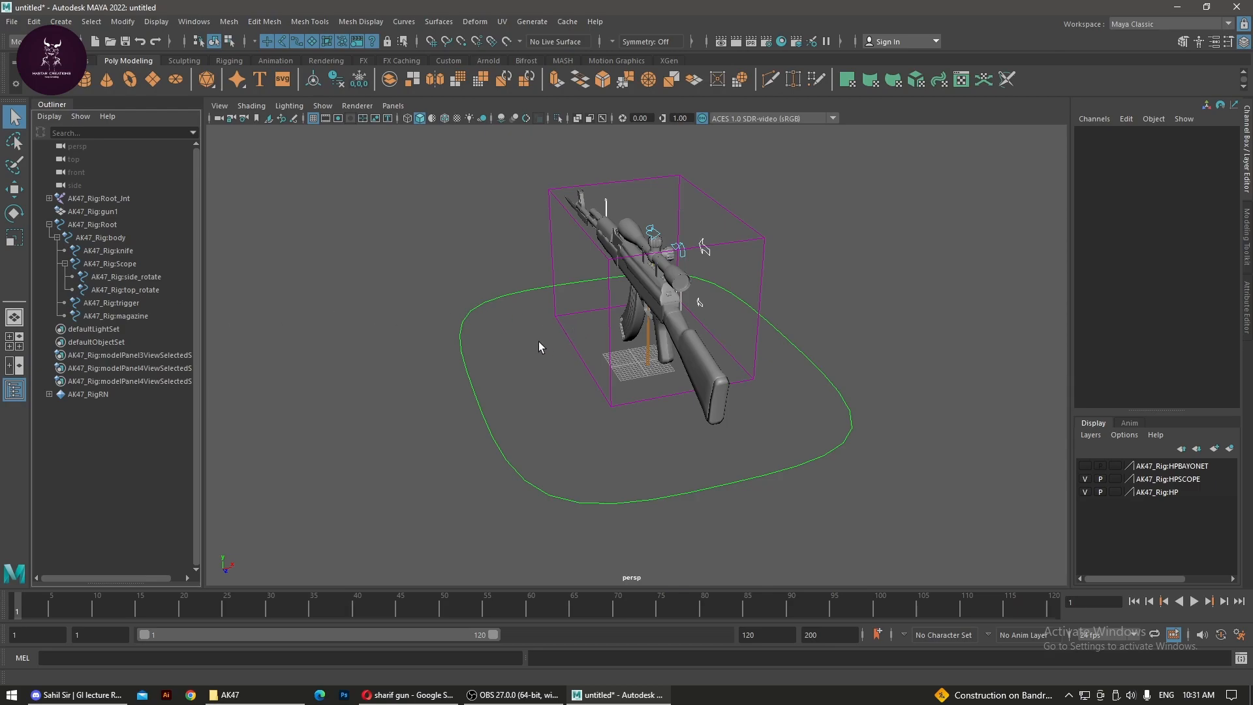
# Start saving the scene under a new name in the AK47 folder on the F: drive, with Maya Binary as file type.
pyautogui.click(11, 20)
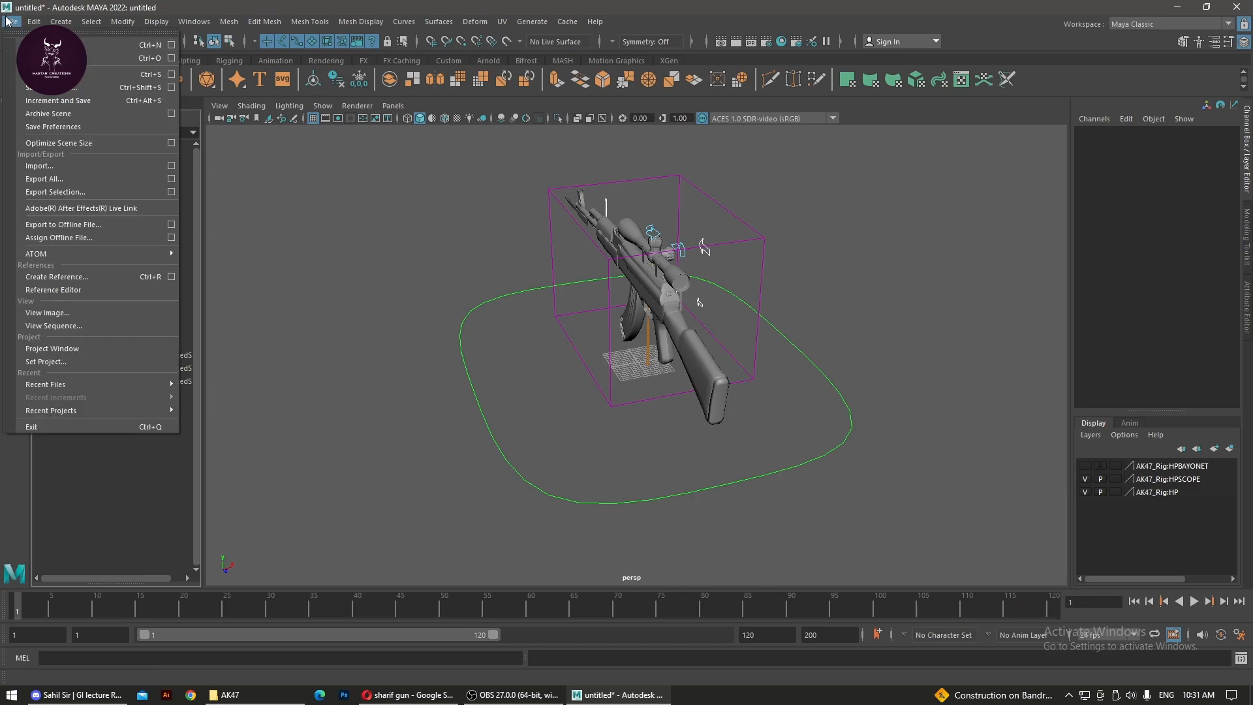
pyautogui.click(58, 87)
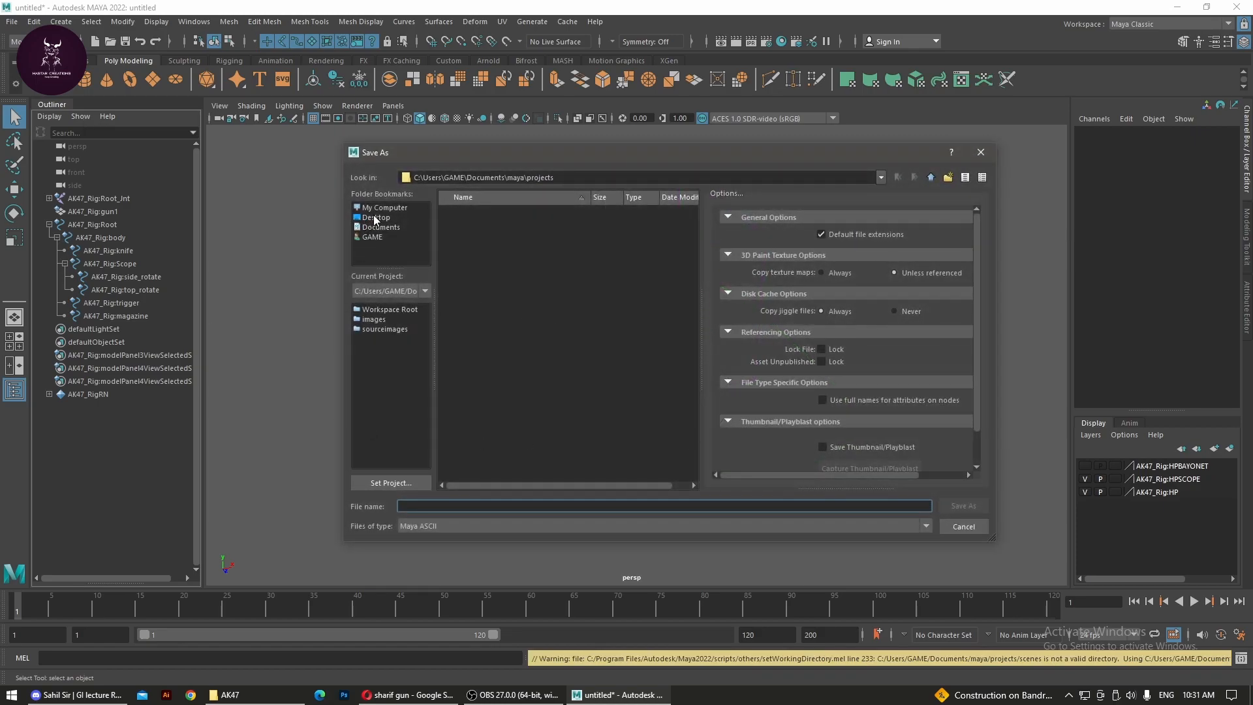
pyautogui.click(376, 209)
pyautogui.click(379, 218)
pyautogui.click(384, 209)
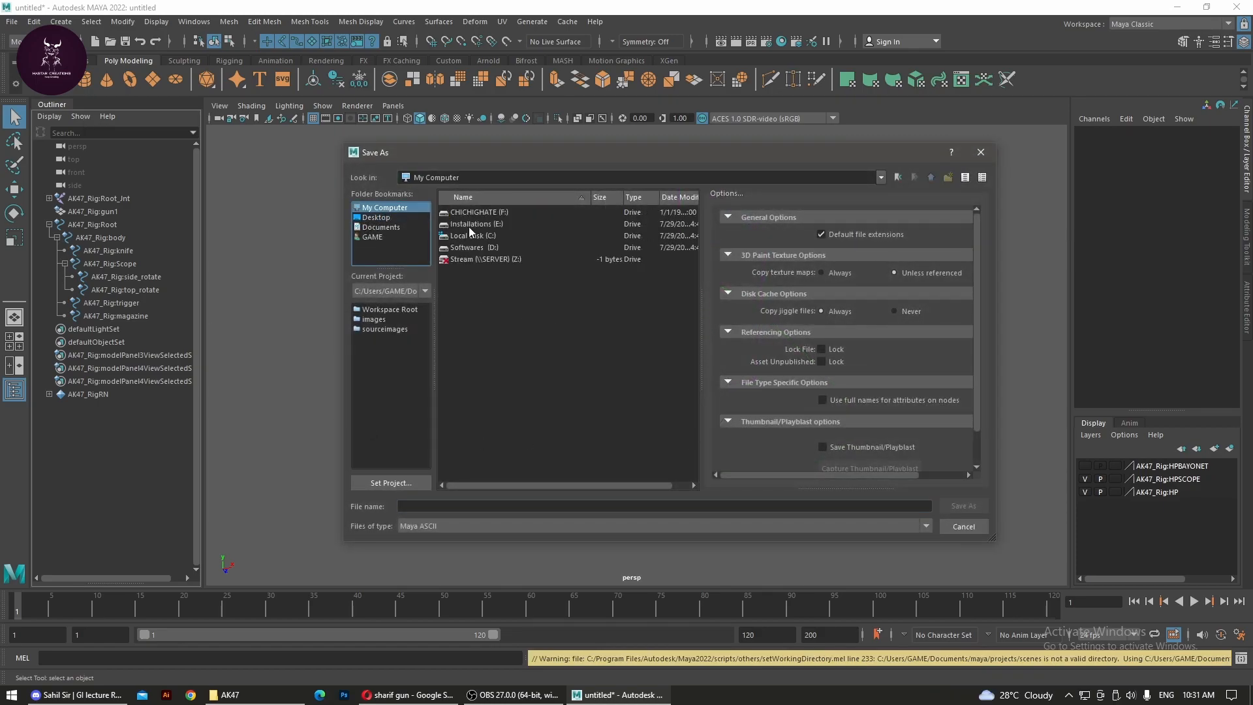
pyautogui.doubleClick(459, 213)
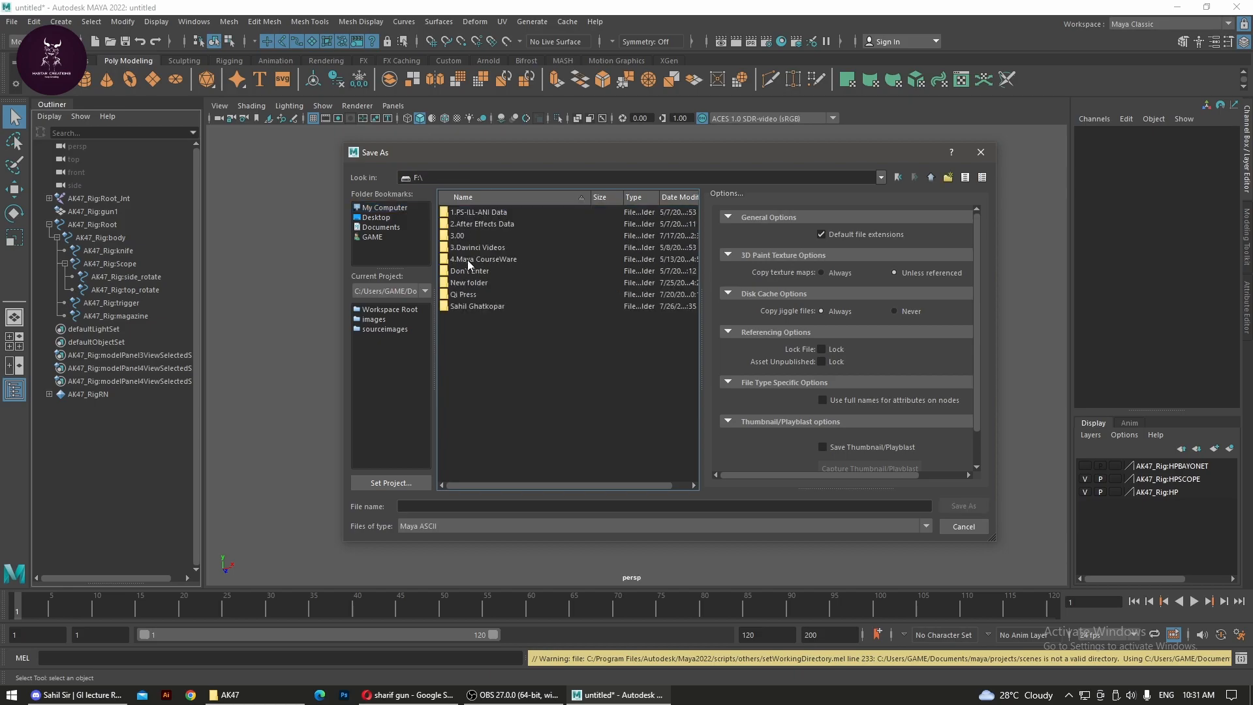
pyautogui.doubleClick(465, 306)
pyautogui.doubleClick(462, 211)
pyautogui.click(445, 527)
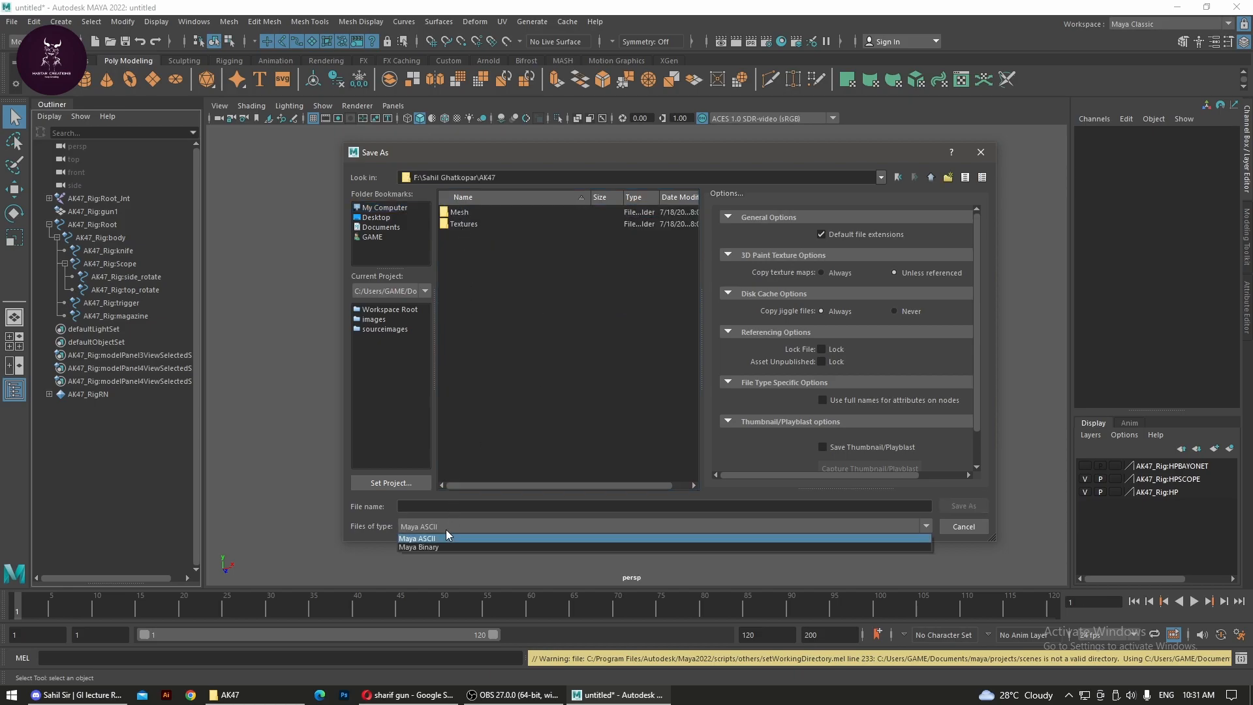
pyautogui.click(430, 547)
# Name the scene file AK47_Ani_Breathing.mb, starting from the existing rig file's name, and save it.
pyautogui.click(415, 505)
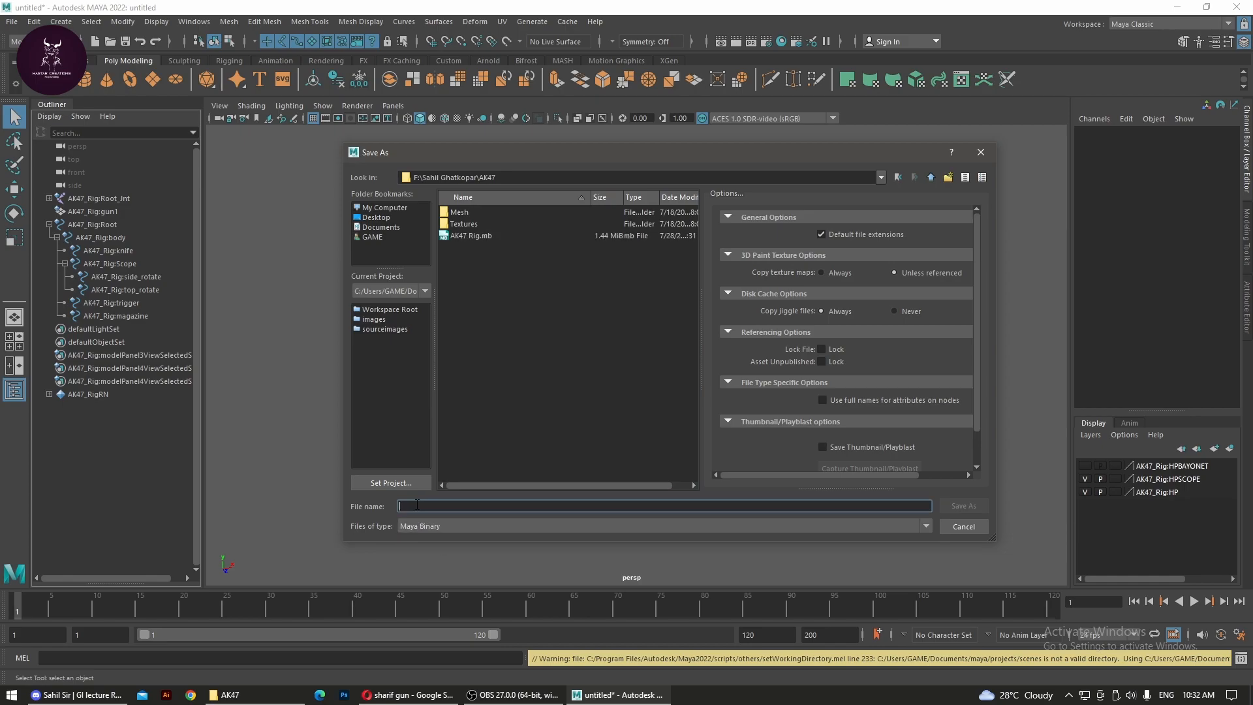
pyautogui.click(479, 236)
pyautogui.doubleClick(418, 506)
pyautogui.press('BackSpace')
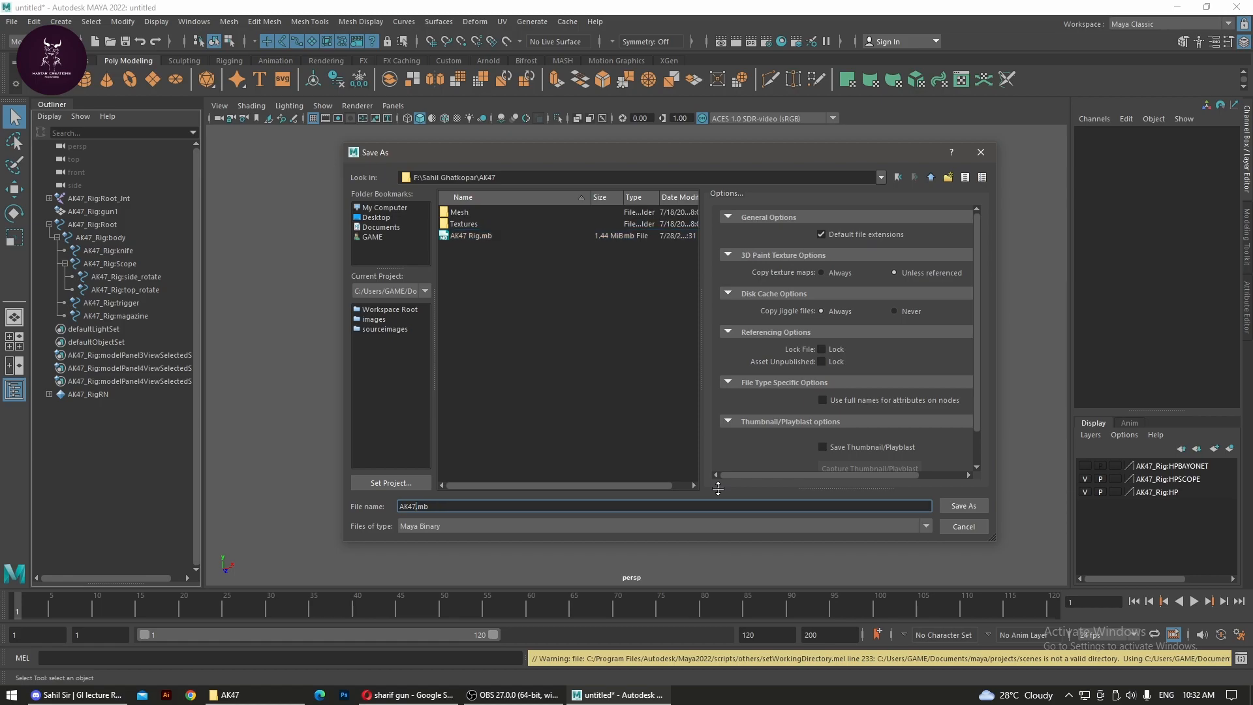
pyautogui.write('Animation')
pyautogui.press('BackSpace')
pyautogui.press('BackSpace')
pyautogui.press('BackSpace')
pyautogui.press('BackSpace')
pyautogui.press('BackSpace')
pyautogui.press('BackSpace')
pyautogui.press('BackSpace')
pyautogui.press('BackSpace')
pyautogui.press('BackSpace')
pyautogui.write('_Ani_Breathing')
pyautogui.click(982, 507)
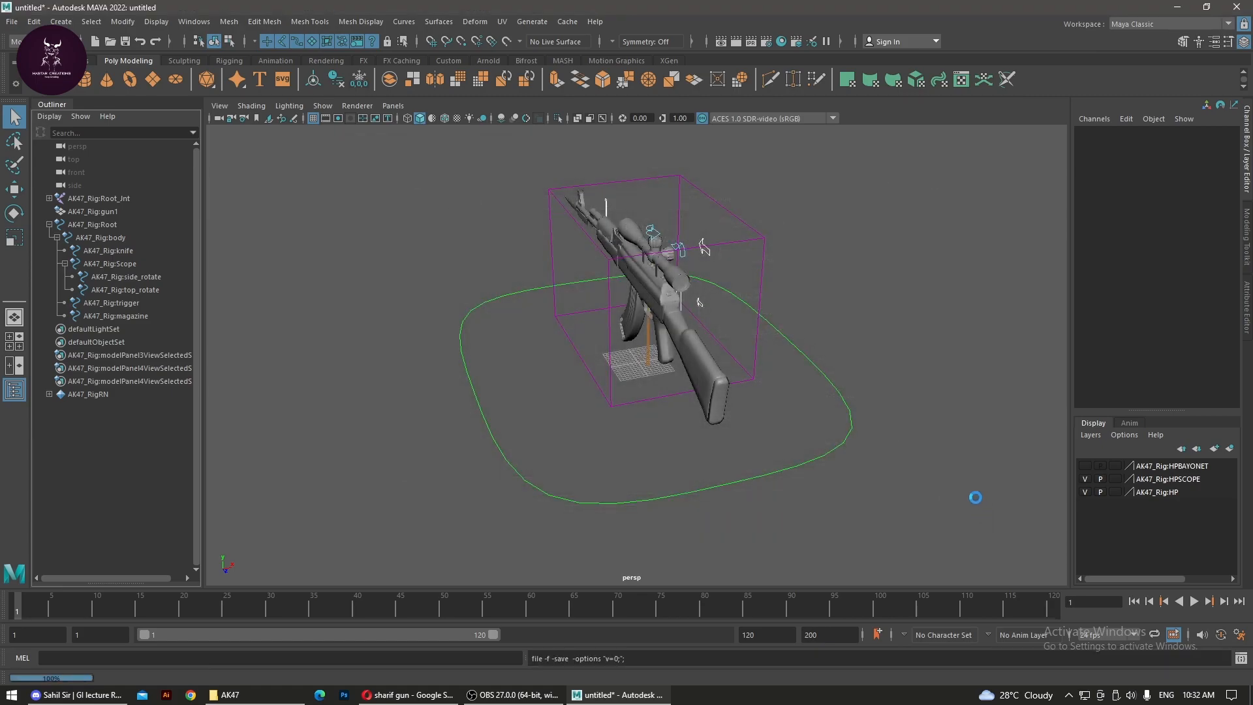
# Go to frame 24 and set both the playback end time and the animation end time to 24.
pyautogui.keyDown('alt'); pyautogui.moveTo(546, 478); pyautogui.dragTo(620, 483); pyautogui.keyUp('alt')
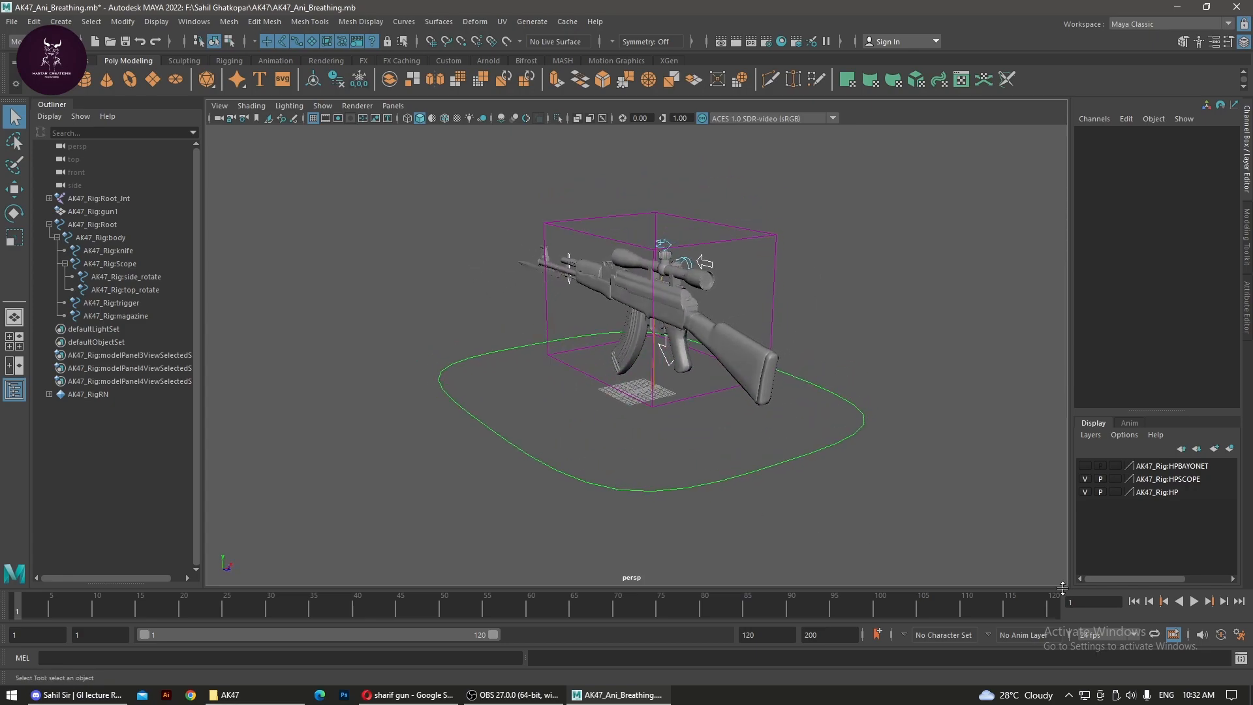
pyautogui.write('24')
pyautogui.press('Return')
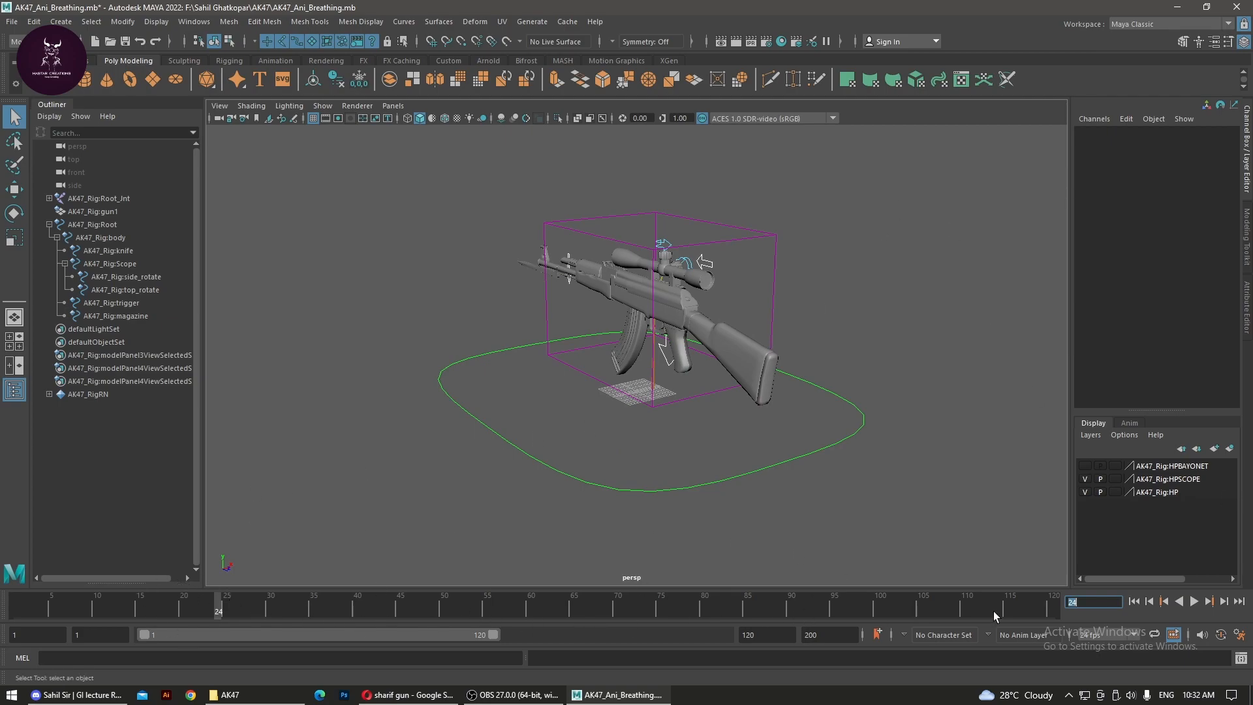
pyautogui.moveTo(762, 635); pyautogui.dragTo(721, 641)
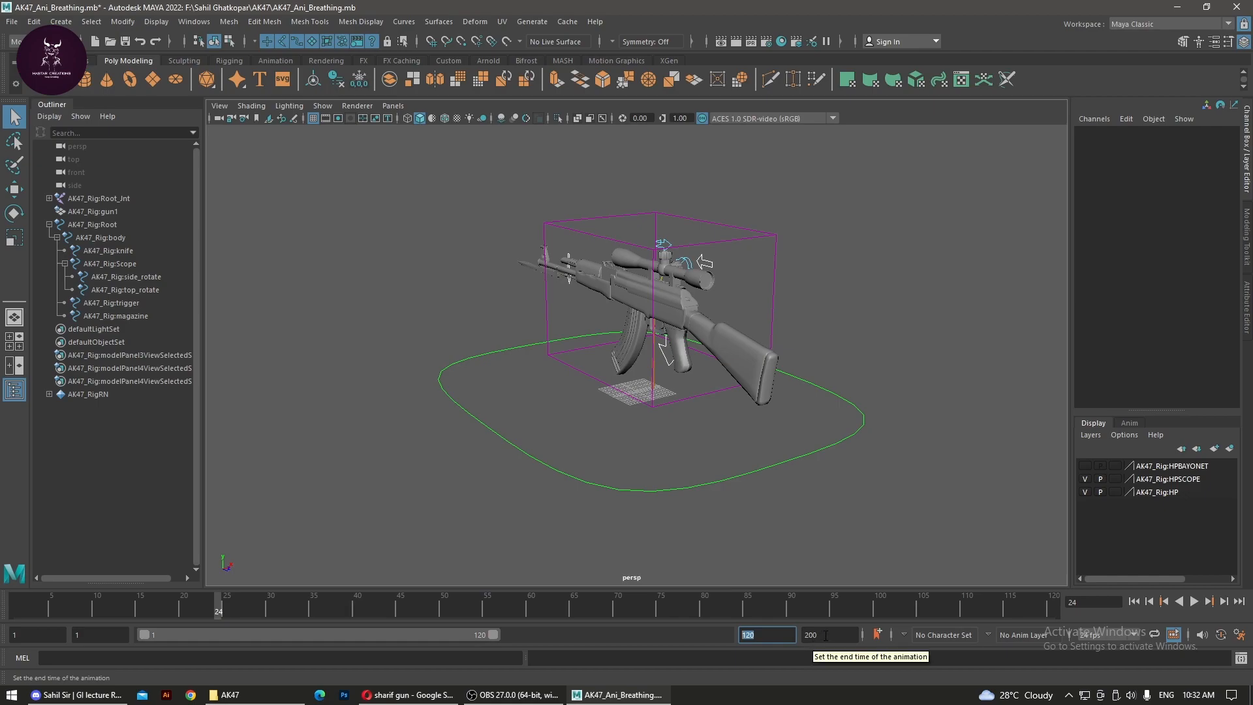
pyautogui.click(823, 636)
pyautogui.moveTo(493, 634); pyautogui.dragTo(803, 642)
pyautogui.write('24')
pyautogui.press('Return')
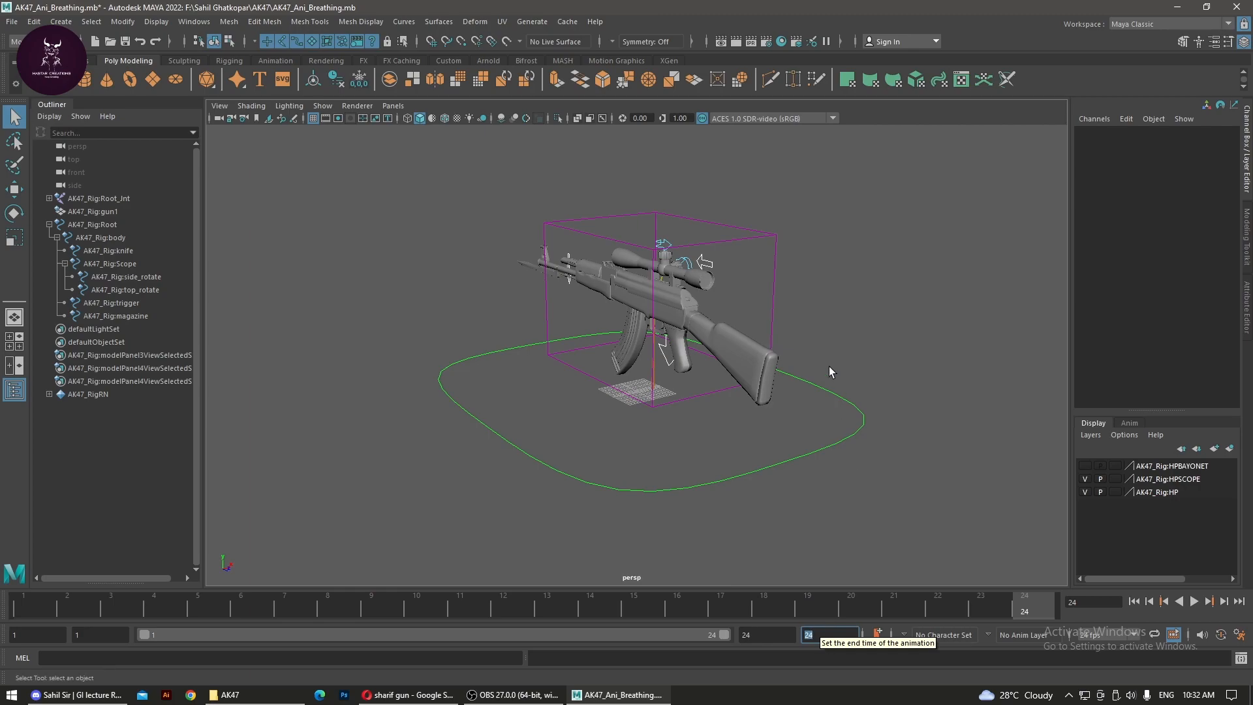
# Set the linear working unit to meter in the general application preferences and save them.
pyautogui.keyDown('alt'); pyautogui.moveTo(780, 351); pyautogui.dragTo(745, 352); pyautogui.keyUp('alt')
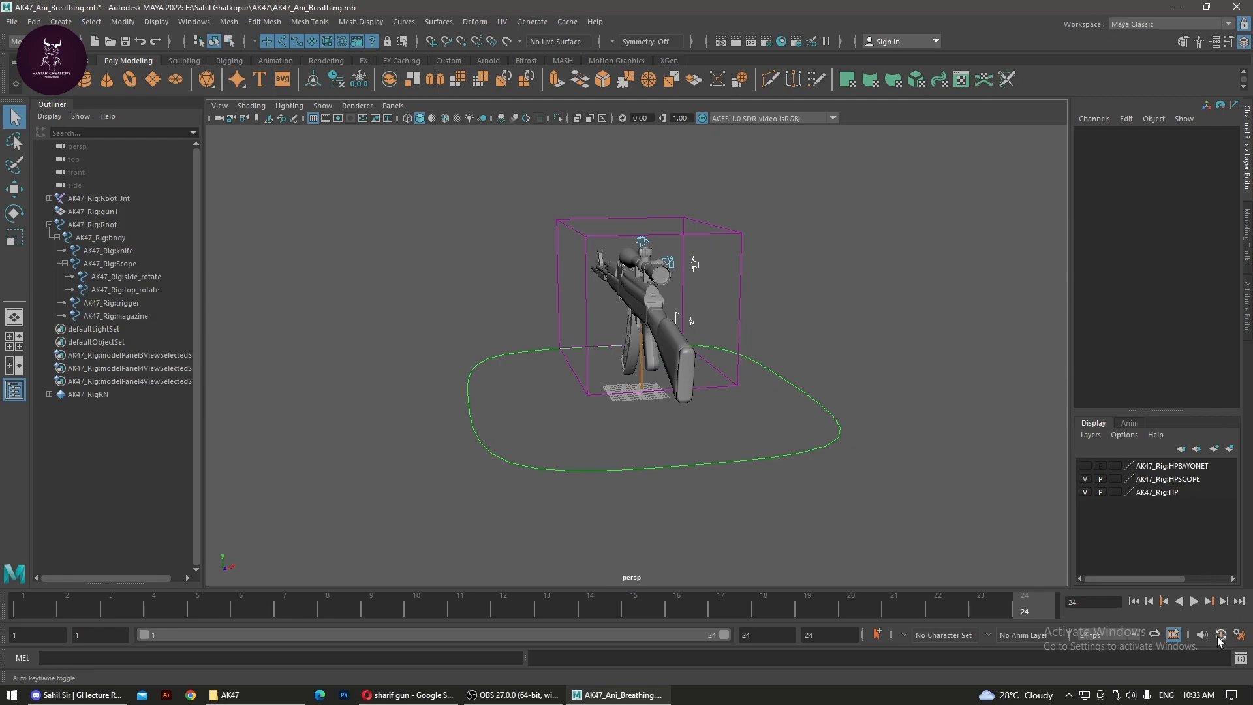
pyautogui.click(1241, 638)
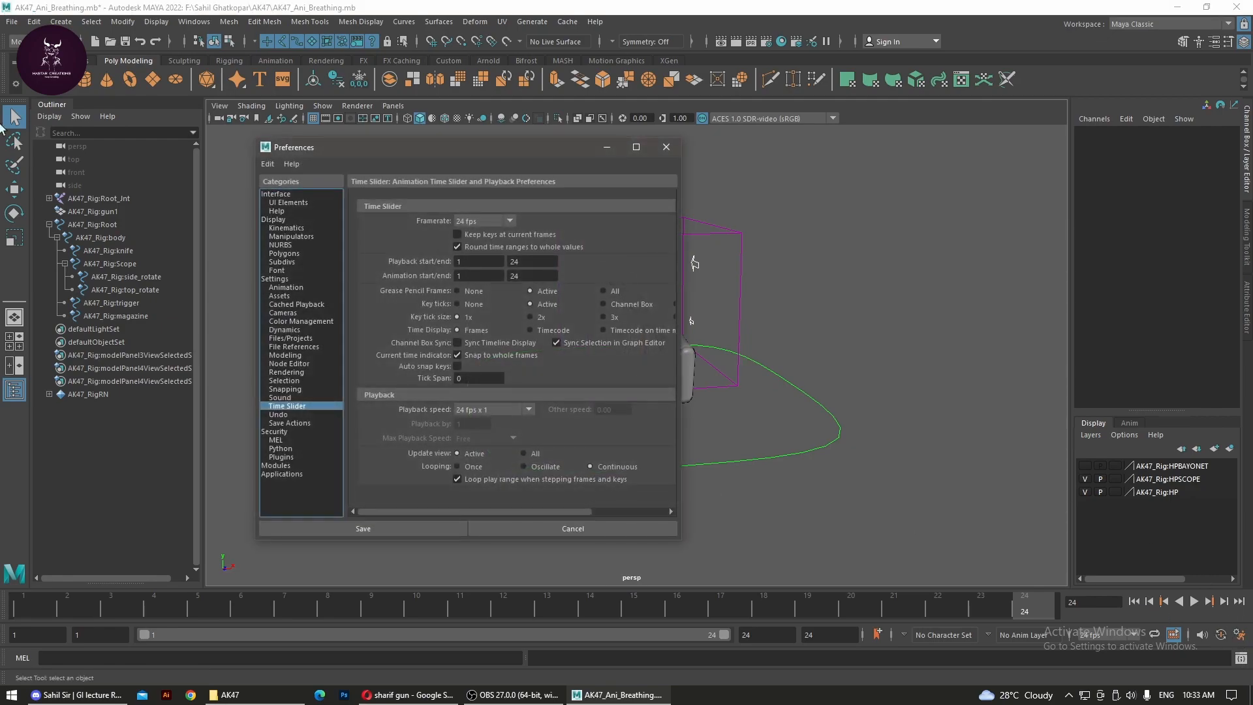
pyautogui.click(275, 220)
pyautogui.click(282, 194)
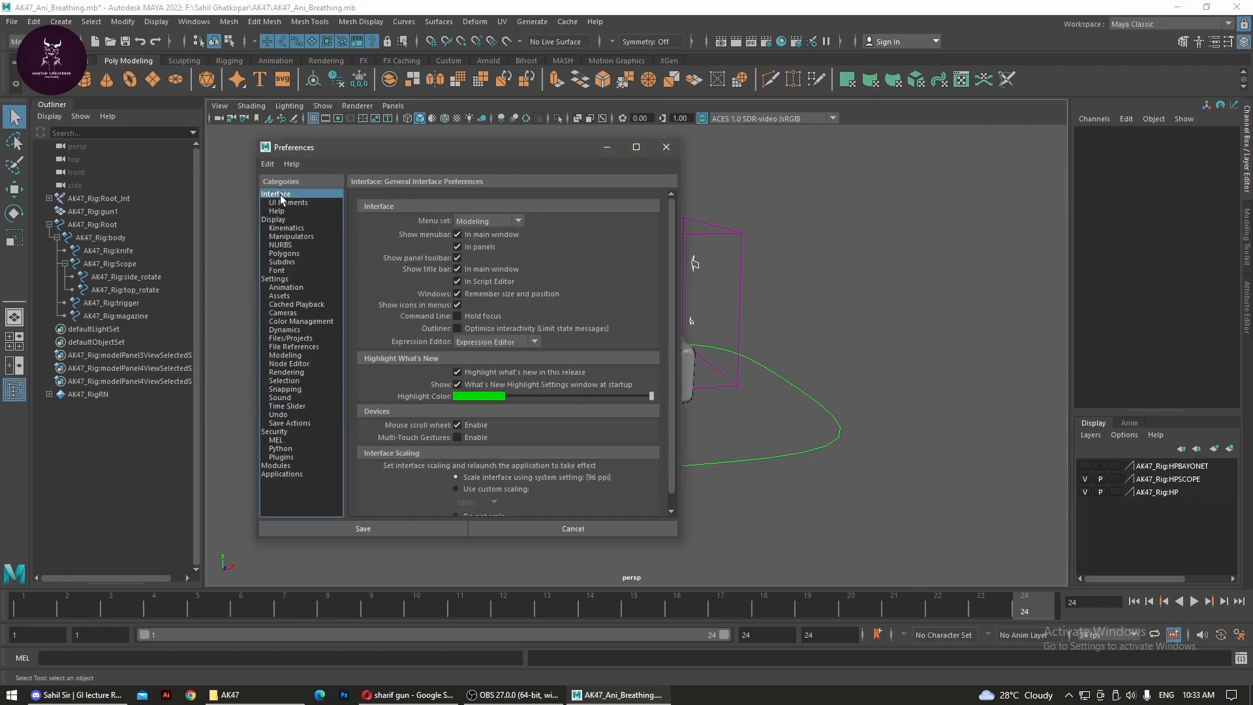
pyautogui.click(276, 279)
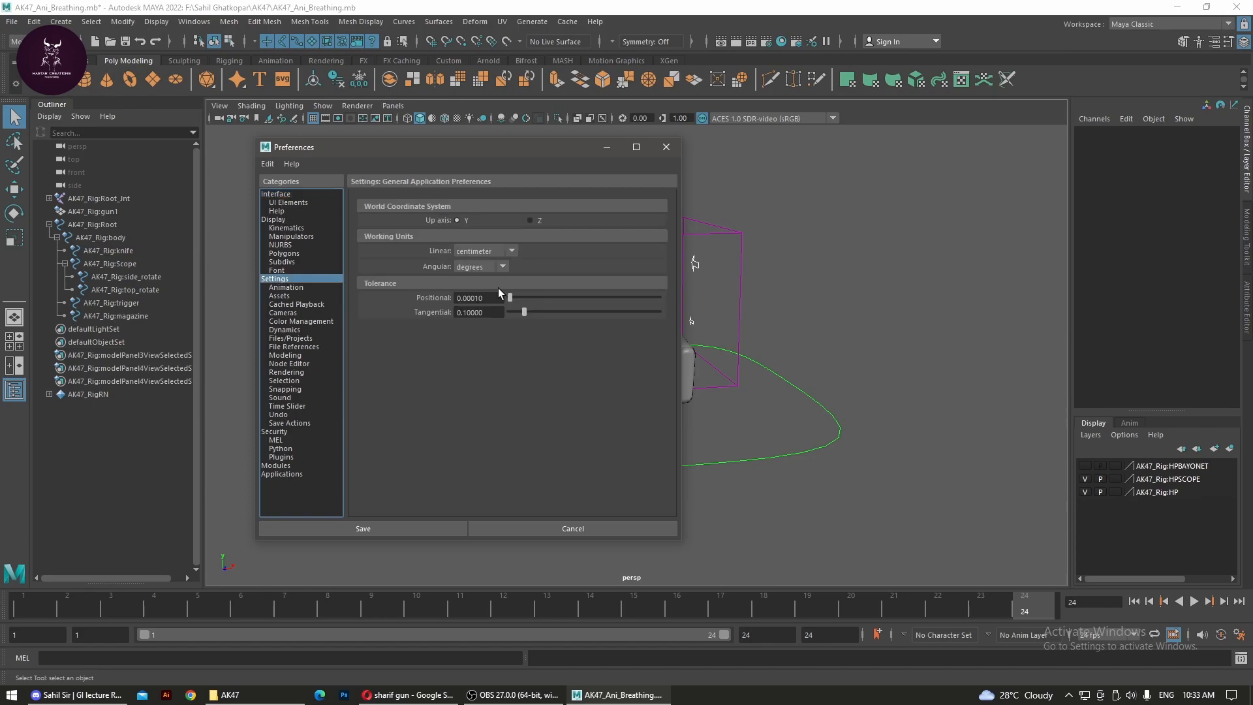
pyautogui.click(500, 250)
pyautogui.click(471, 265)
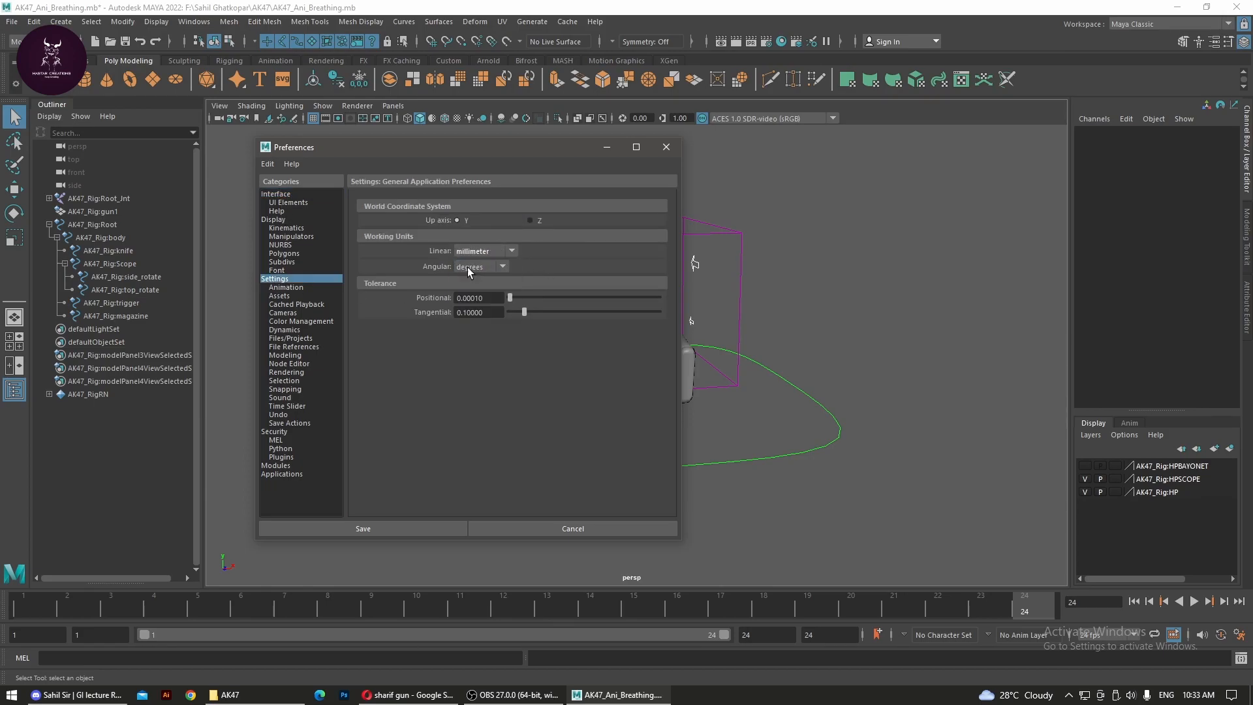
pyautogui.click(475, 252)
pyautogui.click(467, 291)
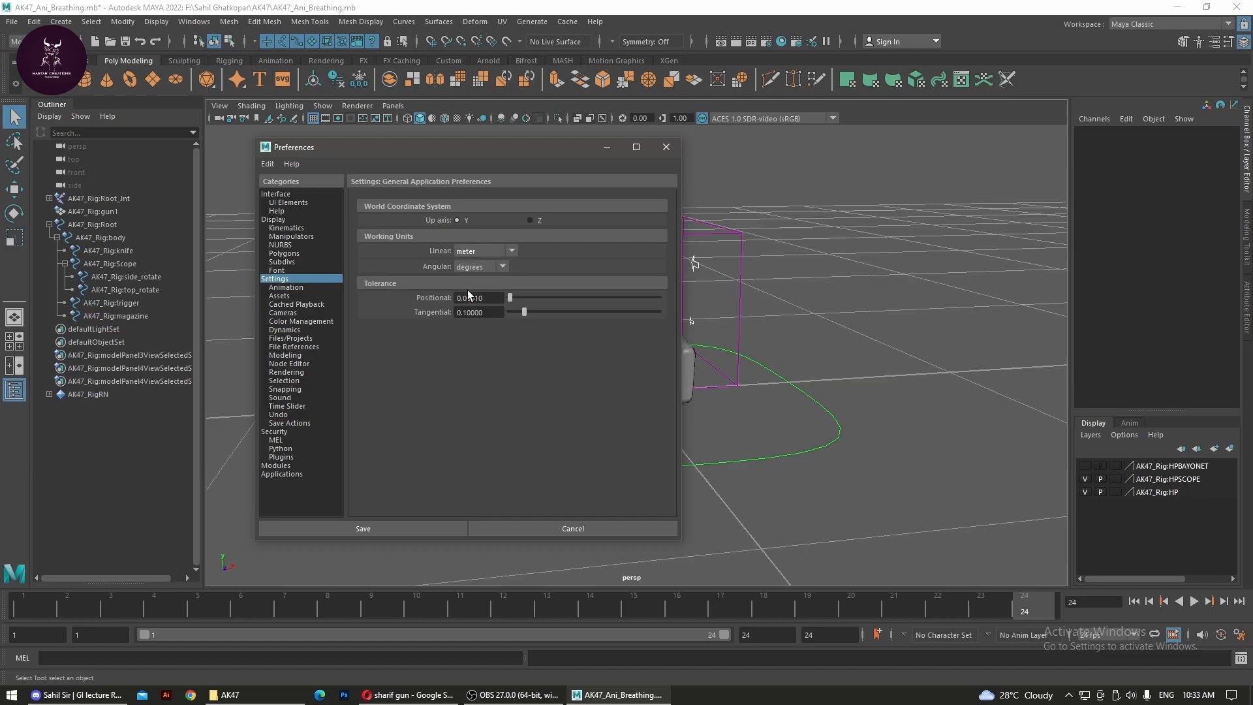
pyautogui.click(416, 528)
# Display the field chart over the perspective view of the rifle.
pyautogui.keyDown('alt'); pyautogui.moveTo(732, 364); pyautogui.dragTo(413, 420, button='right'); pyautogui.keyUp('alt')
pyautogui.keyDown('alt'); pyautogui.moveTo(414, 421); pyautogui.dragTo(476, 406); pyautogui.keyUp('alt')
pyautogui.keyDown('alt'); pyautogui.moveTo(476, 406); pyautogui.dragTo(851, 427, button='right'); pyautogui.keyUp('alt')
pyautogui.keyDown('alt'); pyautogui.moveTo(850, 431); pyautogui.dragTo(718, 436); pyautogui.keyUp('alt')
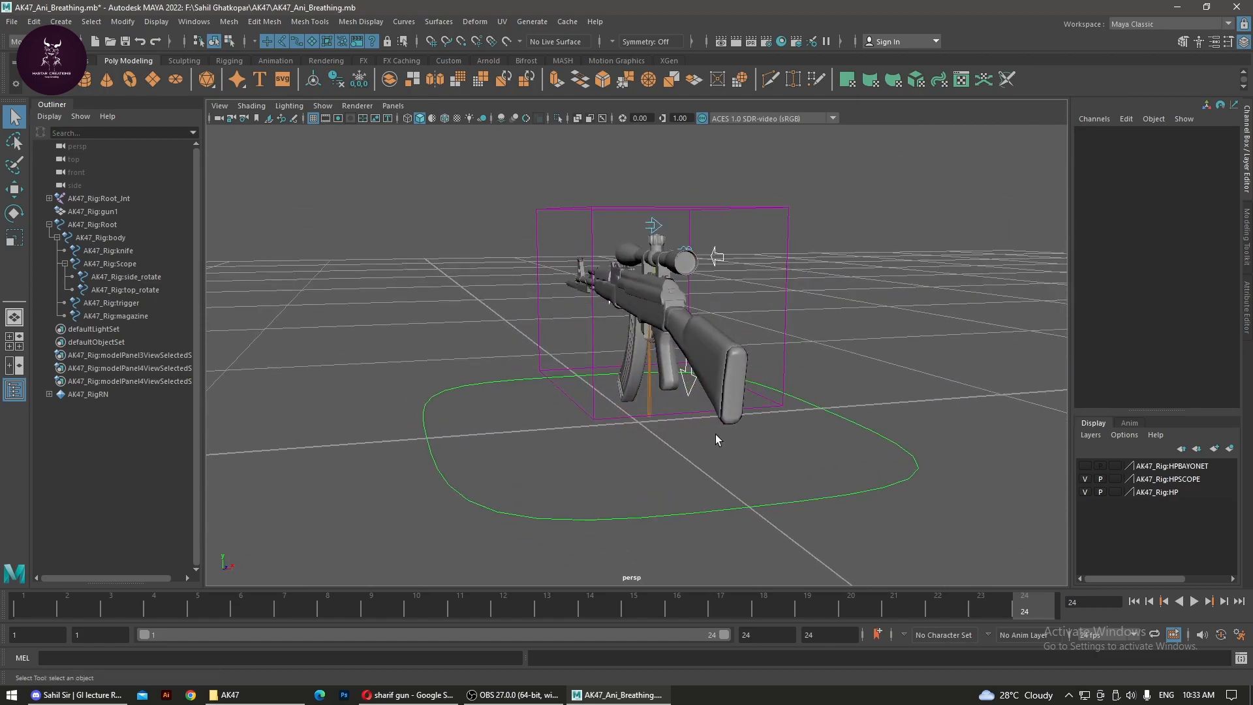
pyautogui.click(336, 119)
pyautogui.click(335, 119)
pyautogui.click(363, 119)
# Frame the rifle as a first-person view with its muzzle near the field chart's centre, and create a camera from that view.
pyautogui.keyDown('alt'); pyautogui.moveTo(701, 364); pyautogui.dragTo(755, 464); pyautogui.keyUp('alt')
pyautogui.moveTo(755, 464)
pyautogui.keyDown('alt'); pyautogui.mouseDown(button='right')
pyautogui.moveTo(761, 433)
pyautogui.moveTo(750, 503)
pyautogui.moveTo(755, 479)
pyautogui.mouseUp(button='right'); pyautogui.keyUp('alt')
pyautogui.keyDown('alt'); pyautogui.moveTo(755, 479); pyautogui.dragTo(796, 498); pyautogui.keyUp('alt')
pyautogui.keyDown('alt'); pyautogui.moveTo(795, 498); pyautogui.dragTo(870, 526, button='right'); pyautogui.keyUp('alt')
pyautogui.keyDown('alt'); pyautogui.moveTo(871, 526); pyautogui.dragTo(857, 597, button='middle'); pyautogui.keyUp('alt')
pyautogui.keyDown('alt'); pyautogui.moveTo(842, 428); pyautogui.dragTo(843, 445, button='middle'); pyautogui.keyUp('alt')
pyautogui.keyDown('alt'); pyautogui.moveTo(763, 453); pyautogui.dragTo(766, 455); pyautogui.keyUp('alt')
pyautogui.keyDown('alt'); pyautogui.moveTo(833, 475); pyautogui.dragTo(816, 441); pyautogui.keyUp('alt')
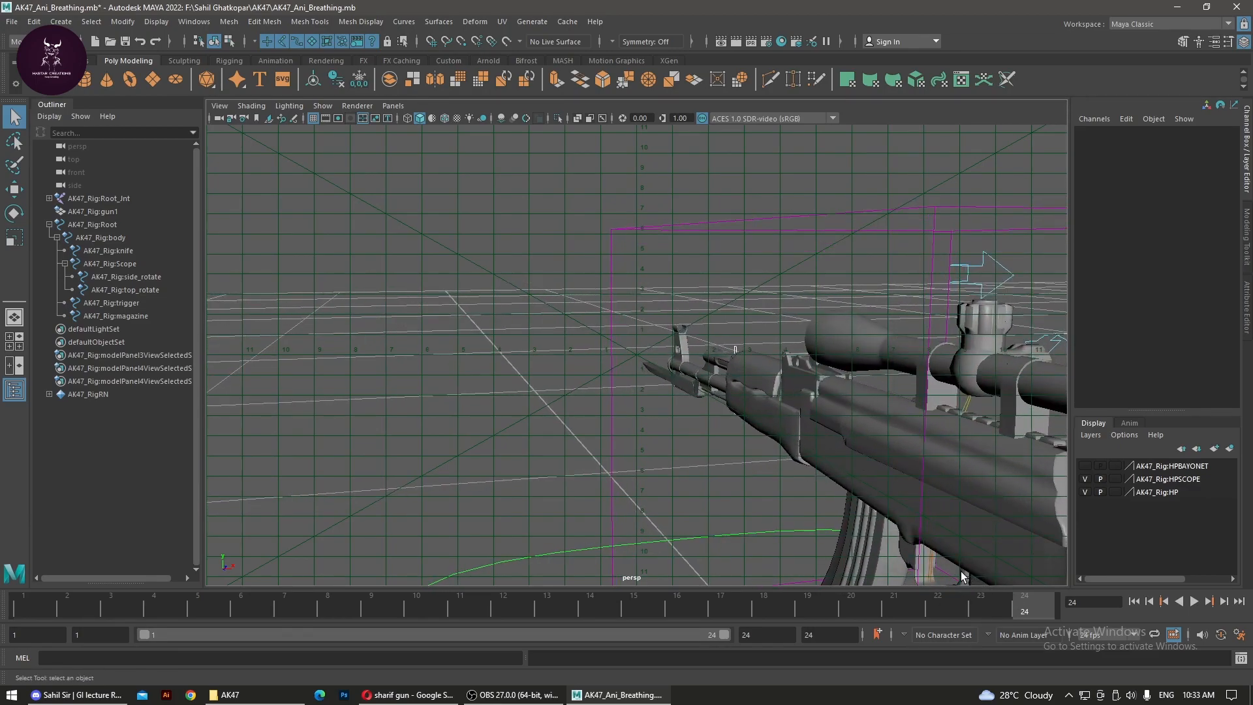
pyautogui.keyDown('alt'); pyautogui.moveTo(783, 463); pyautogui.dragTo(774, 464, button='middle'); pyautogui.keyUp('alt')
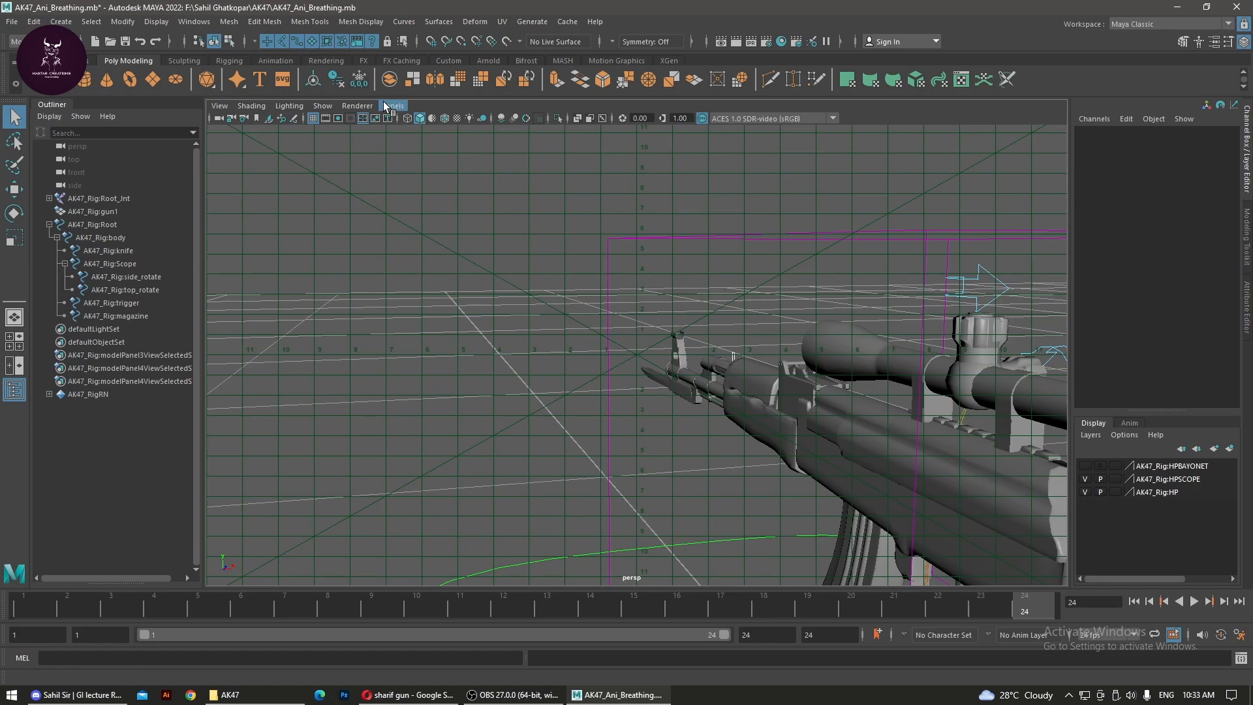
pyautogui.click(220, 107)
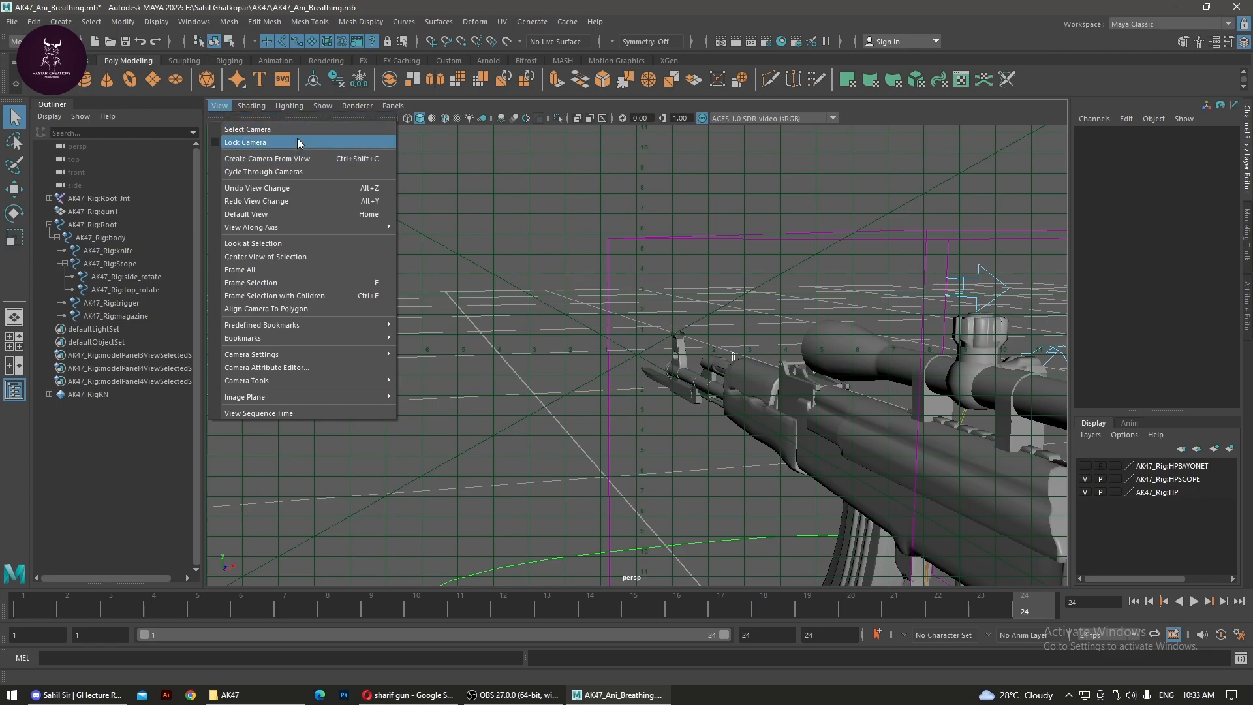
pyautogui.click(331, 158)
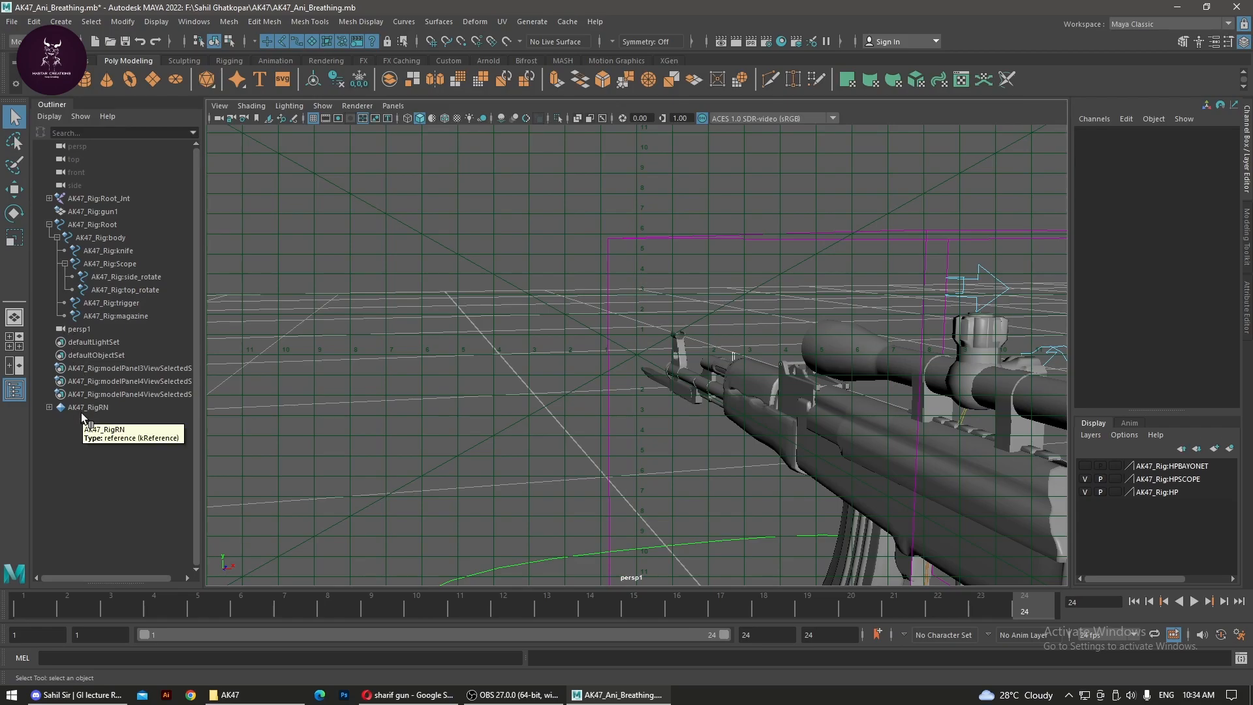
# Rename the new persp1 camera to Aim.
pyautogui.click(80, 329)
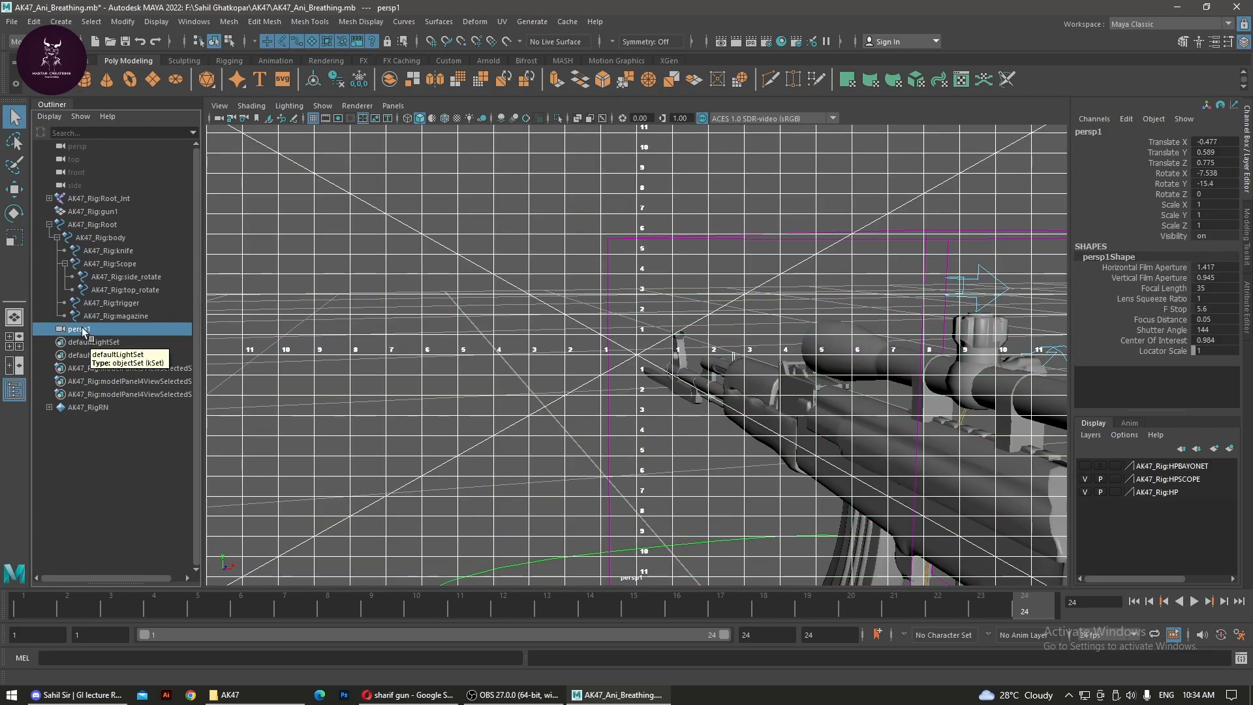
pyautogui.click(113, 517)
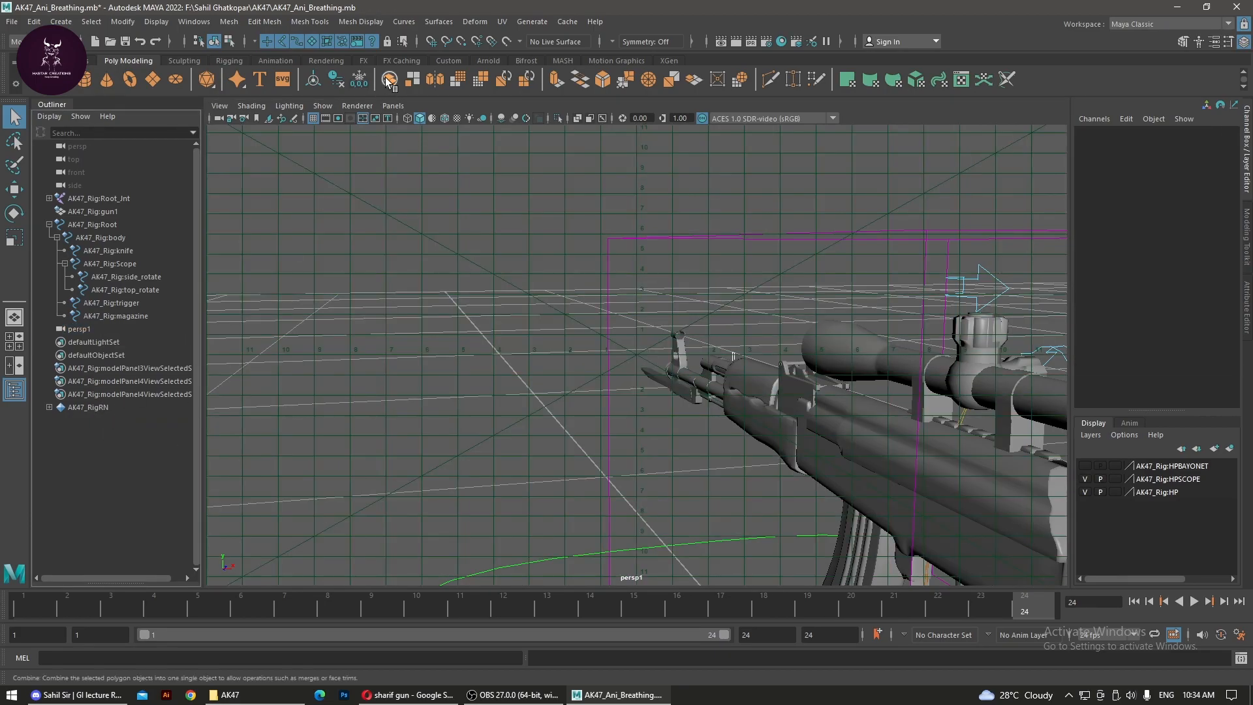
pyautogui.click(393, 106)
pyautogui.moveTo(436, 140)
pyautogui.moveTo(437, 118)
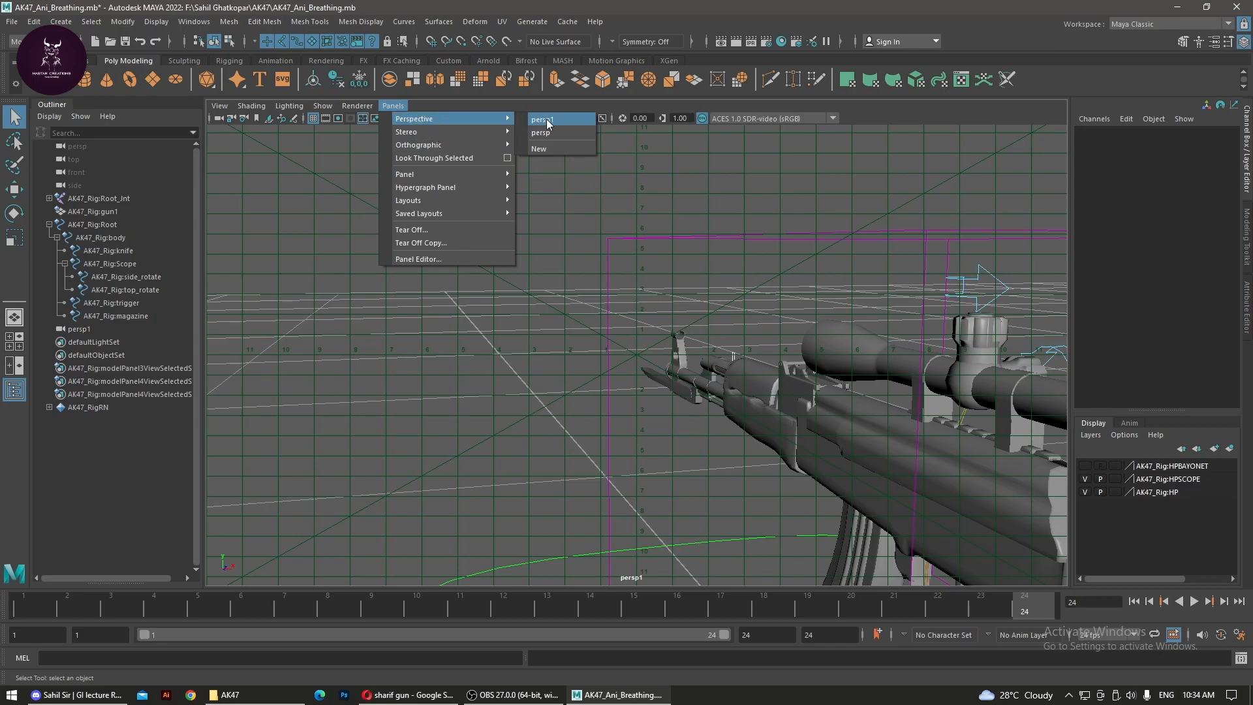
pyautogui.click(102, 329)
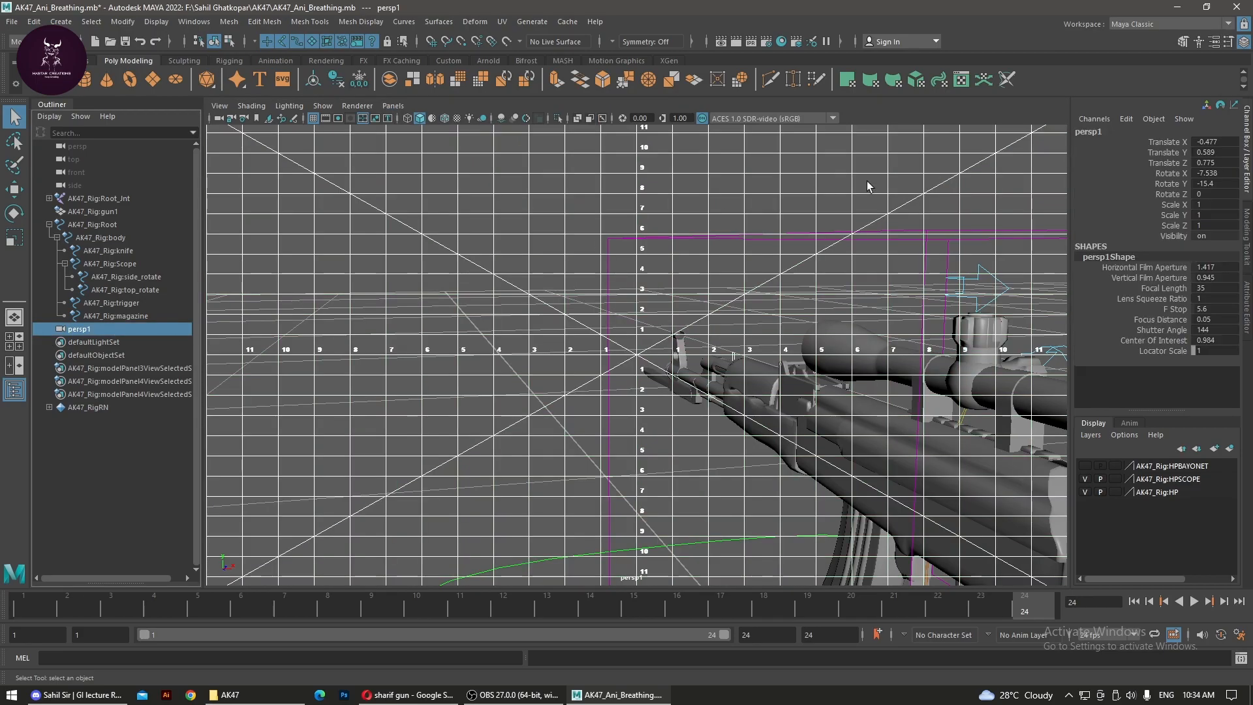
pyautogui.click(1102, 132)
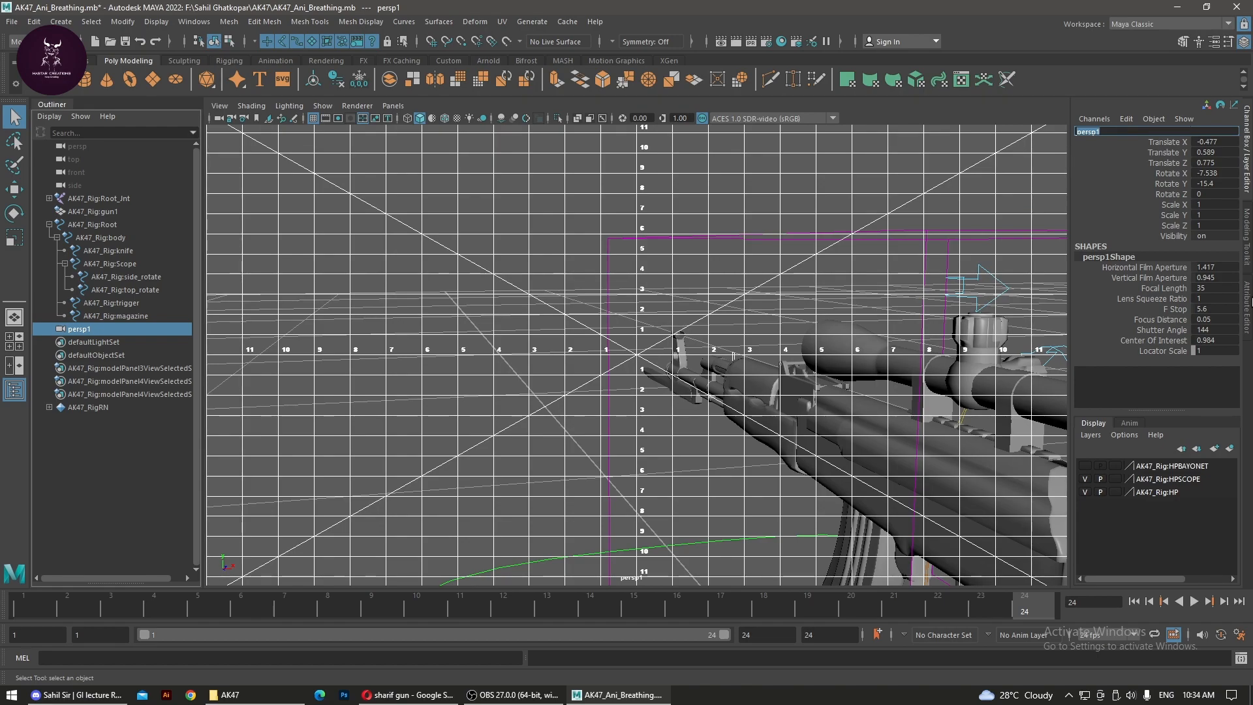
pyautogui.write('Aiml')
pyautogui.click(89, 445)
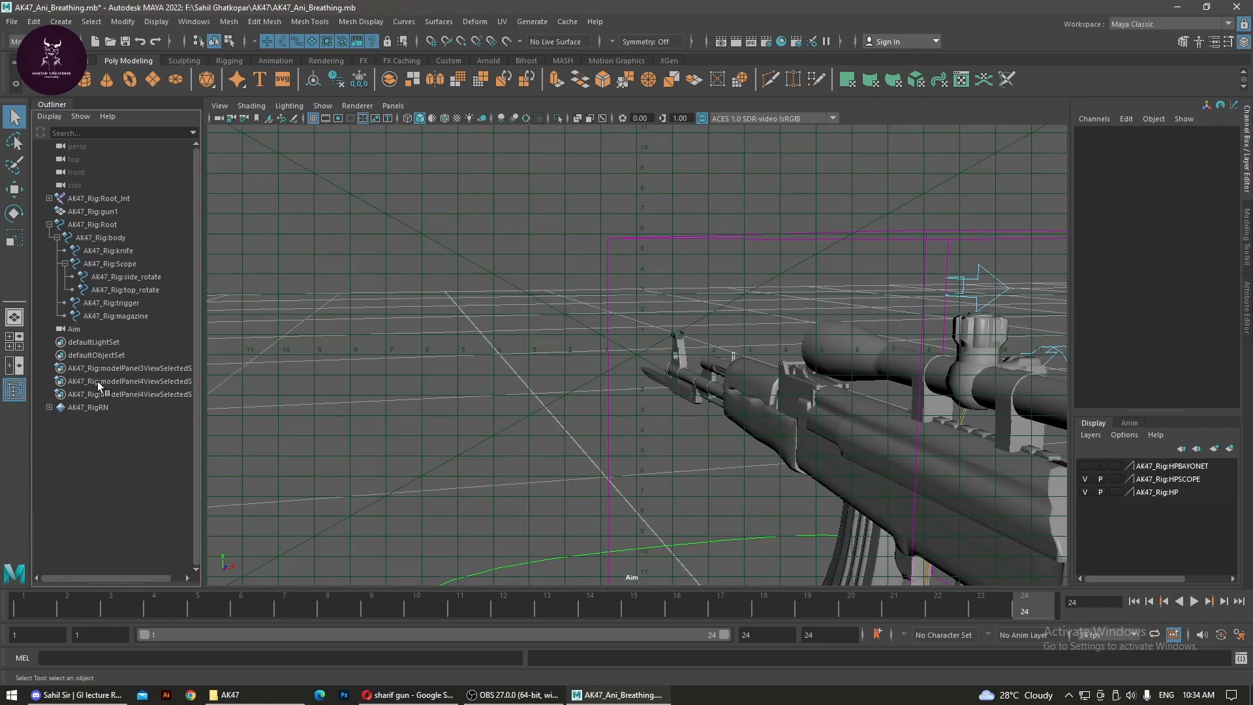
# Lock the Aim camera and test the lock by trying to orbit its view.
pyautogui.click(104, 329)
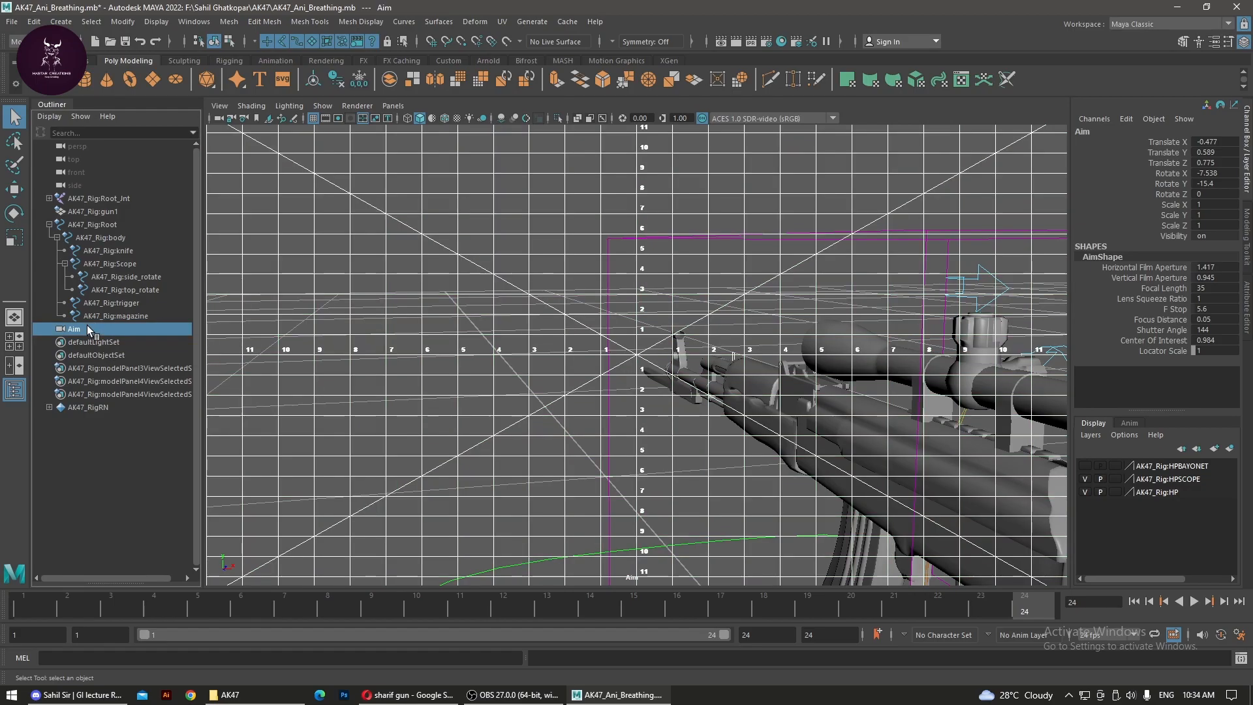
pyautogui.click(233, 120)
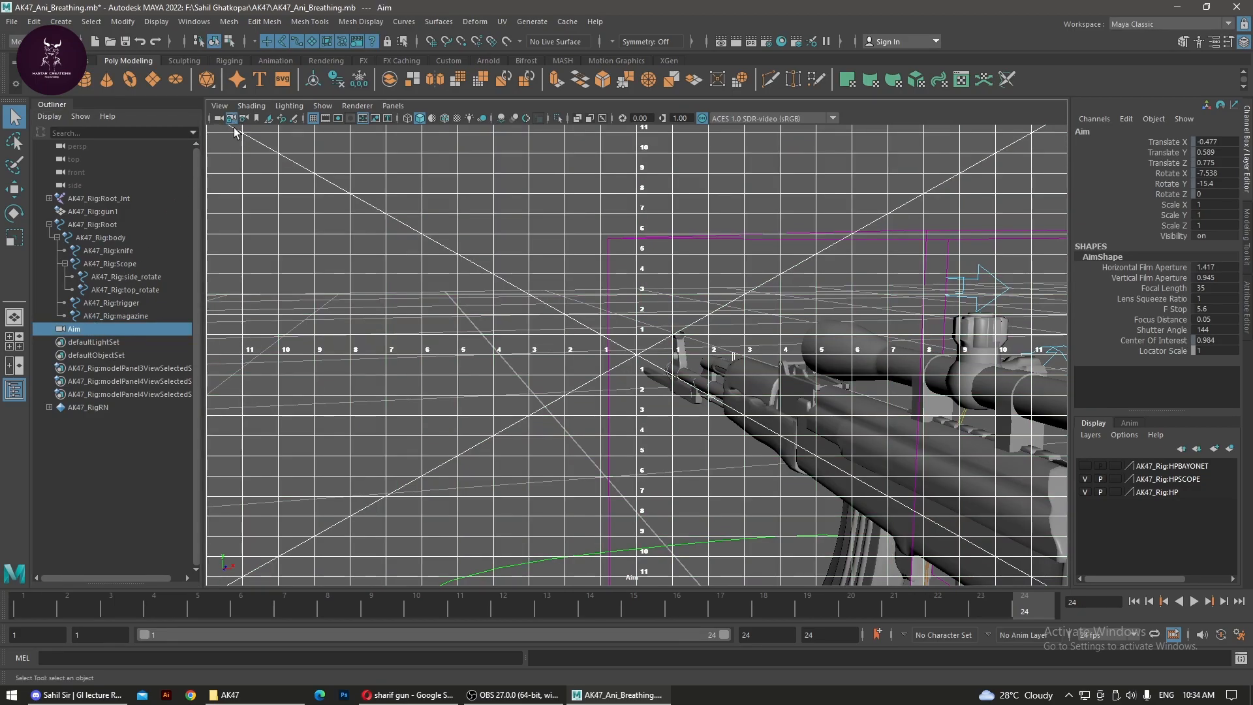
pyautogui.click(730, 348)
pyautogui.click(749, 293)
pyautogui.keyDown('alt'); pyautogui.moveTo(750, 297); pyautogui.dragTo(777, 331); pyautogui.keyUp('alt')
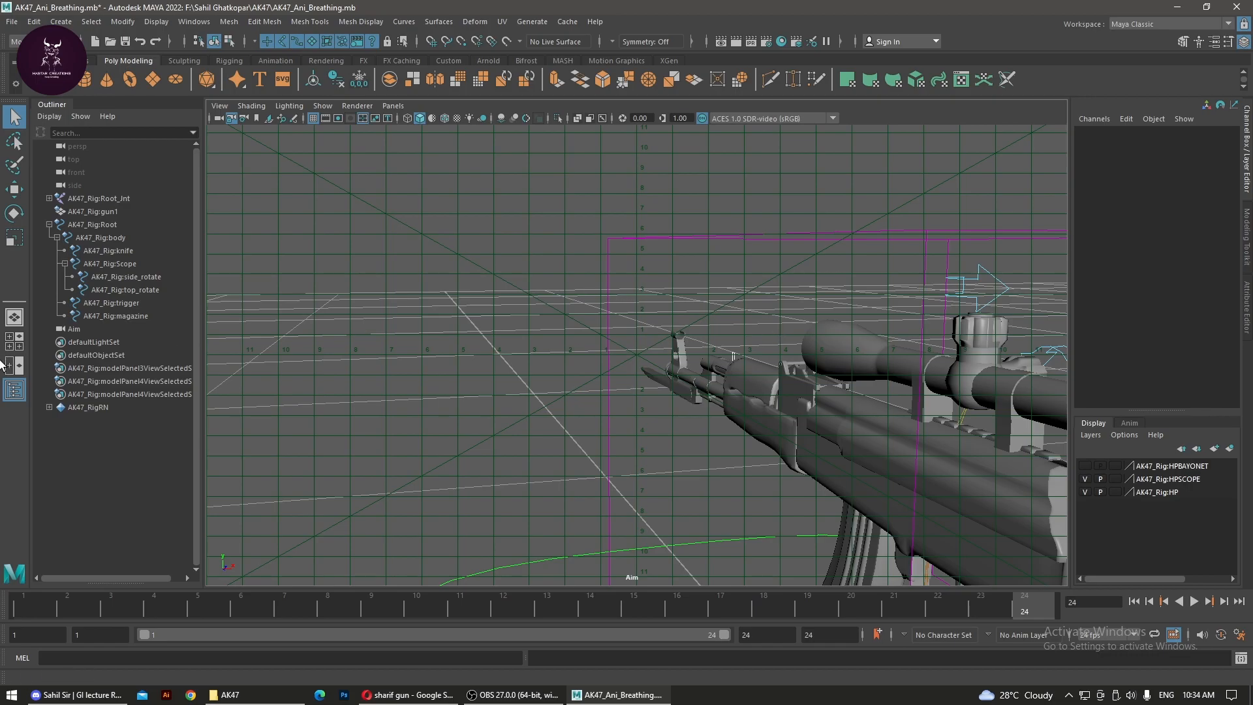
# Switch to a layout of two side-by-side views and show the Aim camera in place of the front view.
pyautogui.click(11, 369)
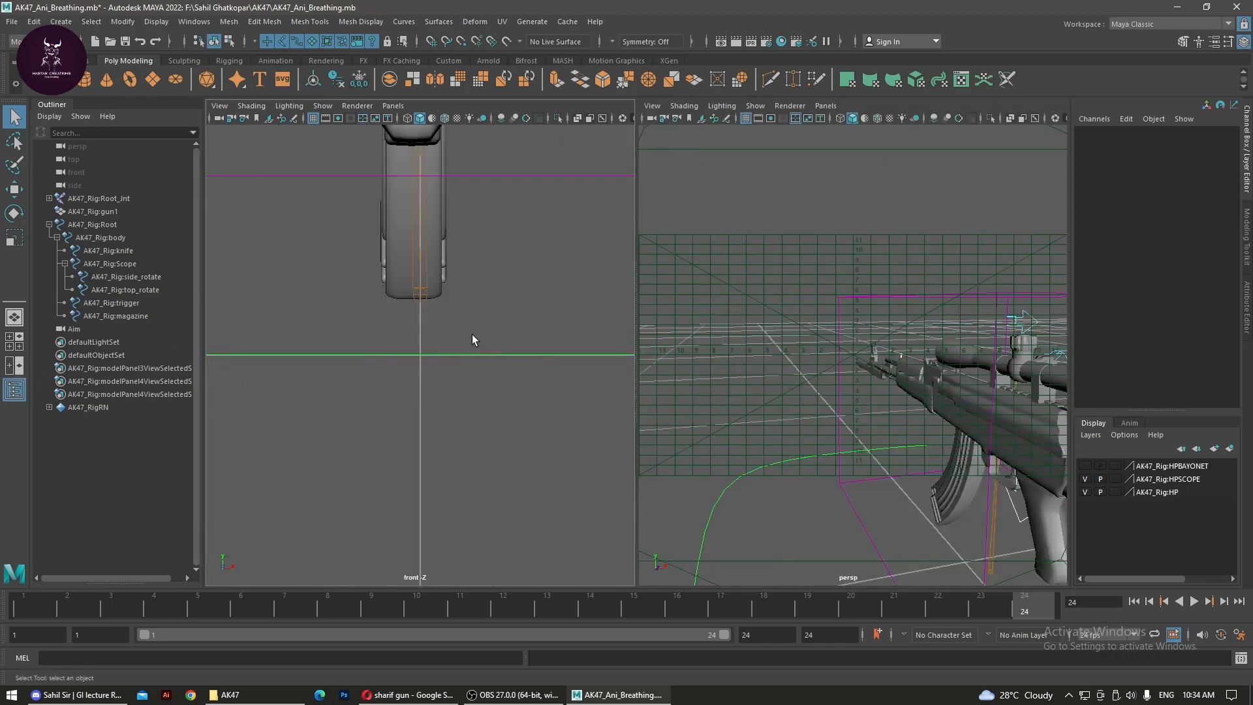
pyautogui.click(390, 105)
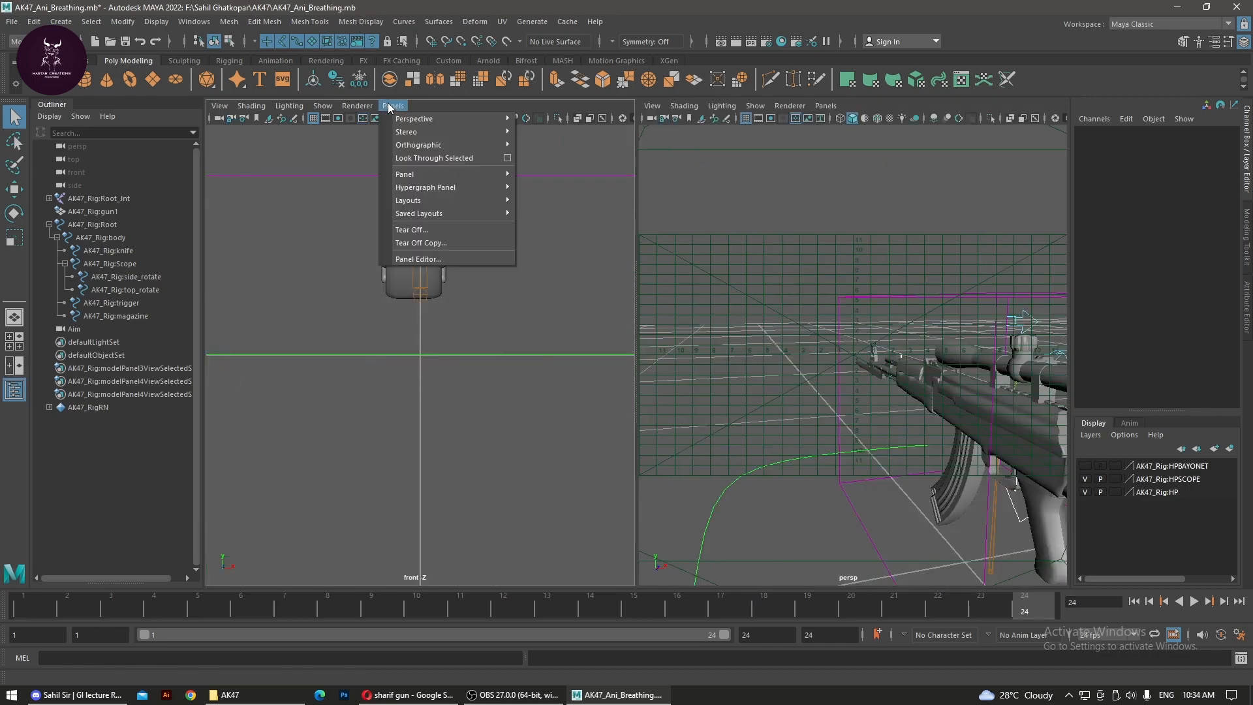
pyautogui.moveTo(456, 121)
pyautogui.click(551, 121)
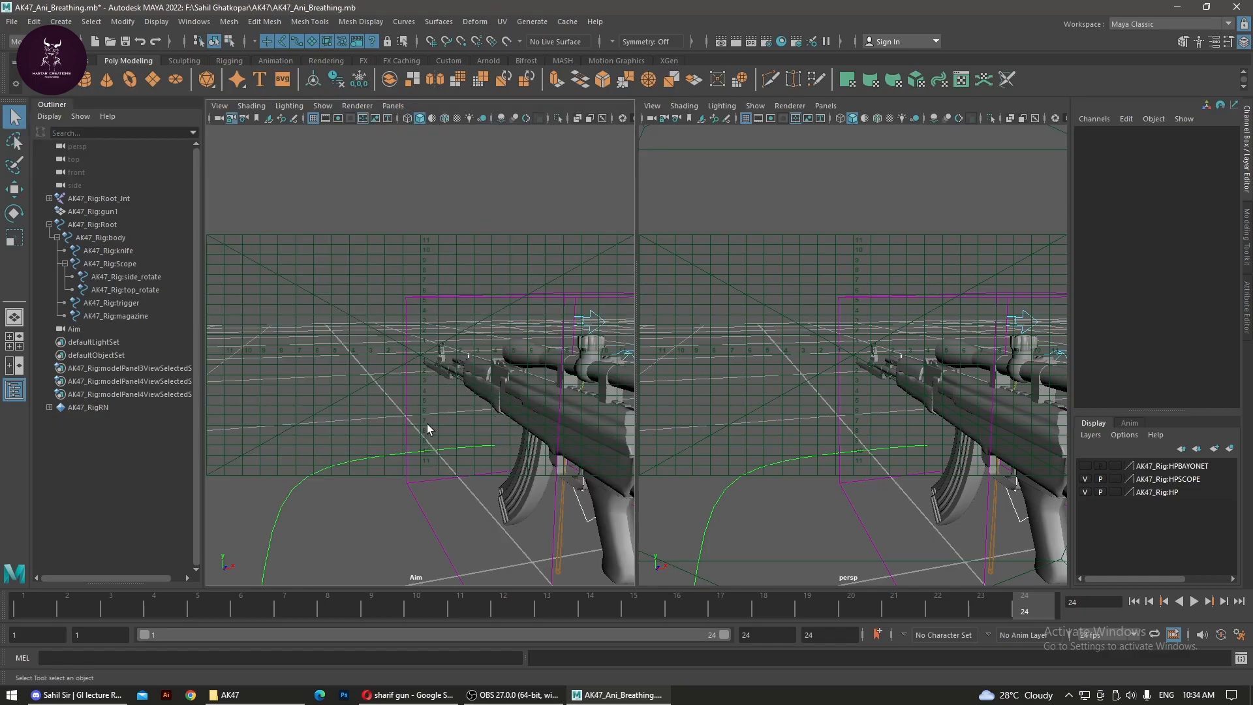
# Show the persp camera in the second view, hide its field chart and orbit to a three-quarter view of the rifle.
pyautogui.click(902, 384)
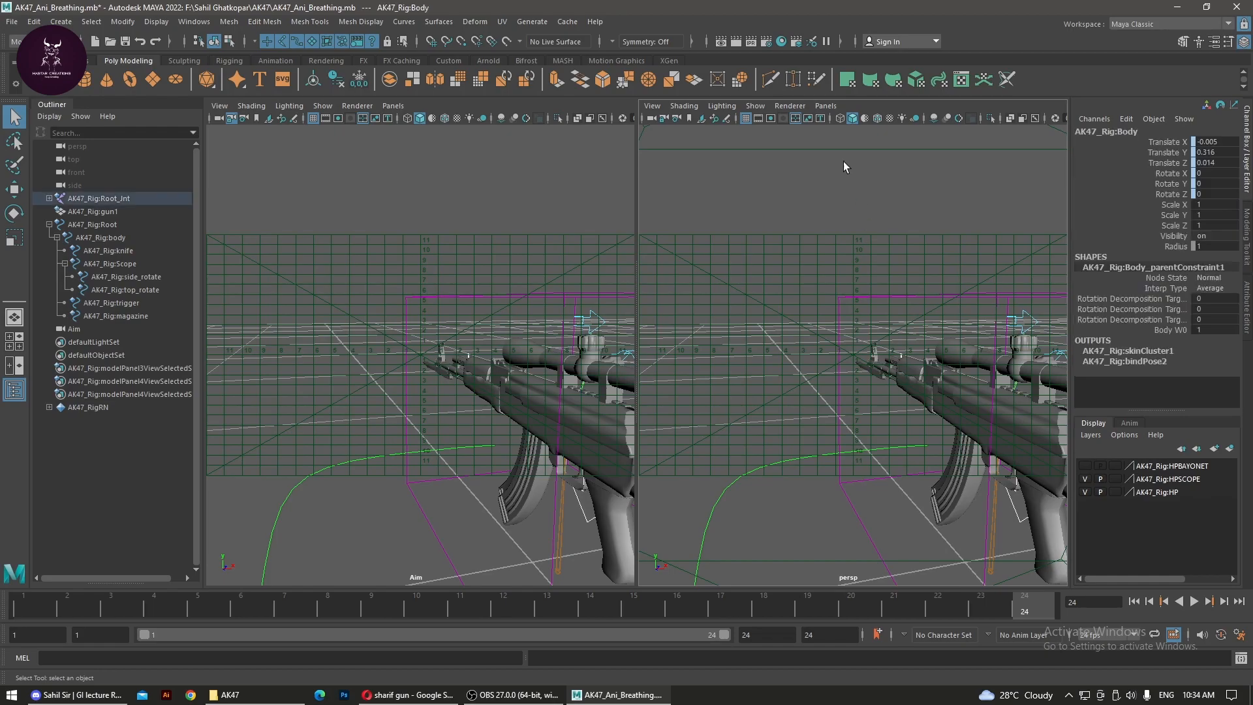
pyautogui.click(840, 109)
pyautogui.moveTo(847, 119)
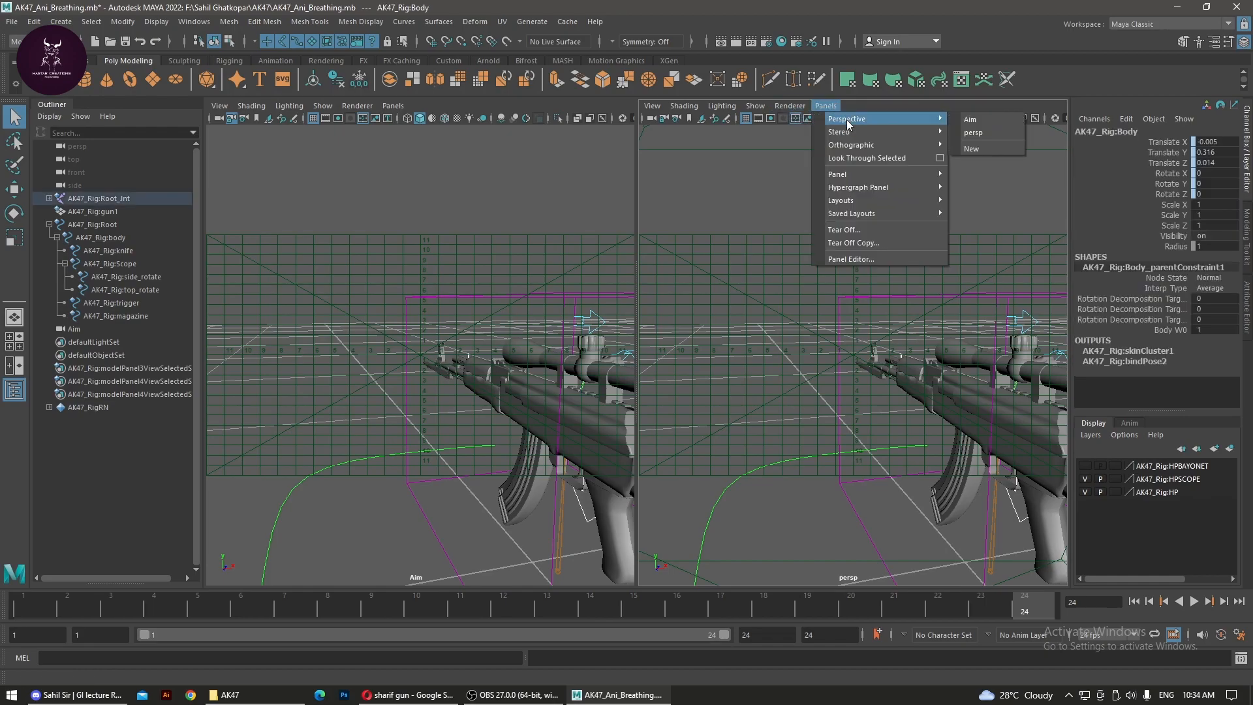
pyautogui.click(975, 133)
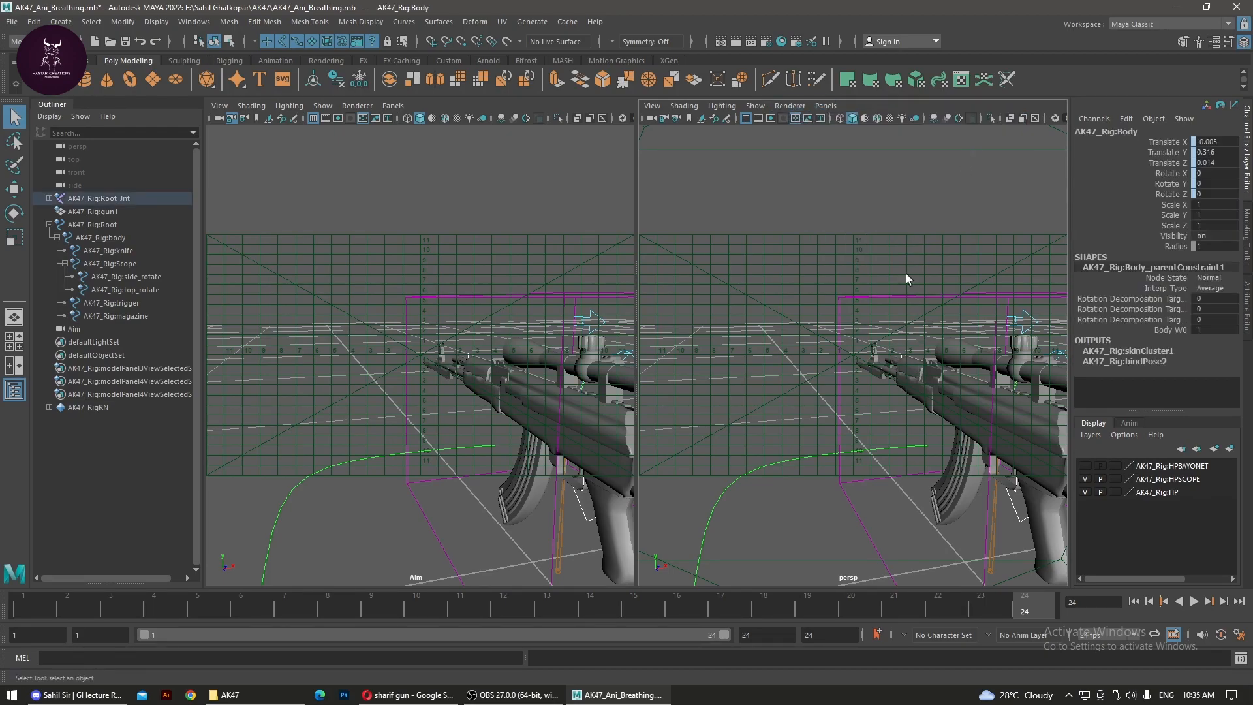
pyautogui.keyDown('alt'); pyautogui.moveTo(911, 297); pyautogui.dragTo(828, 319); pyautogui.keyUp('alt')
pyautogui.scroll(-10, 828, 319)
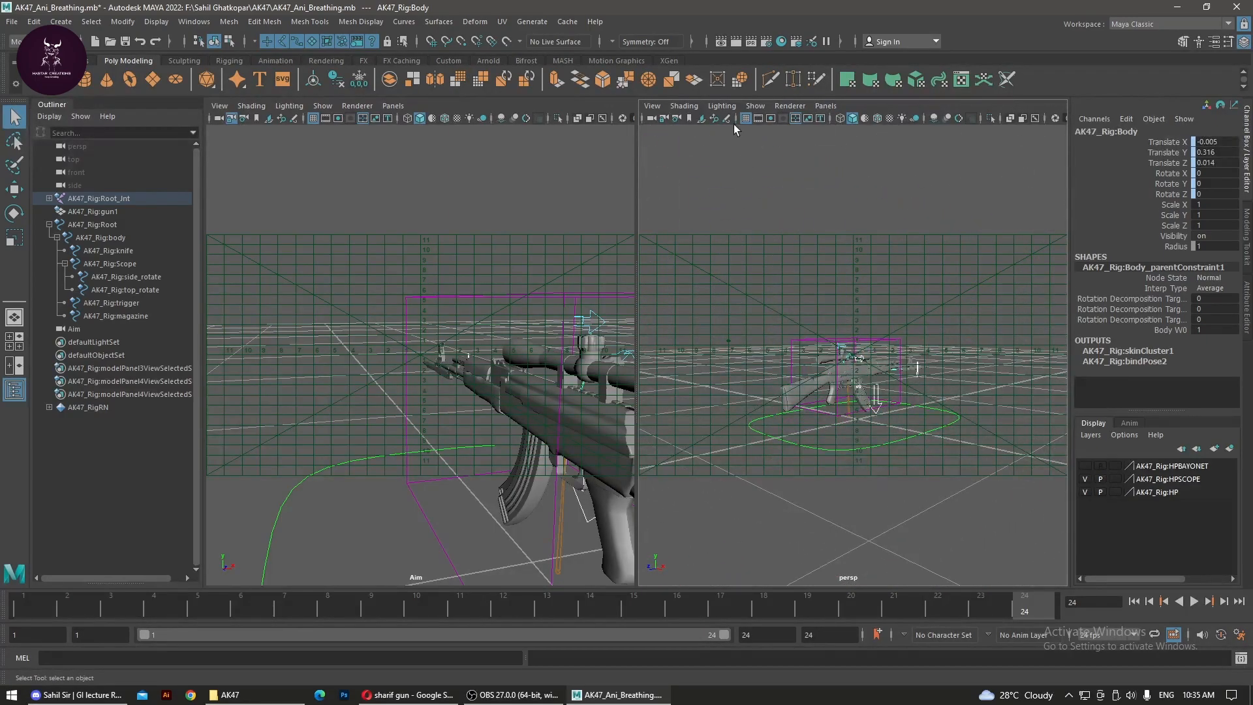
pyautogui.click(796, 118)
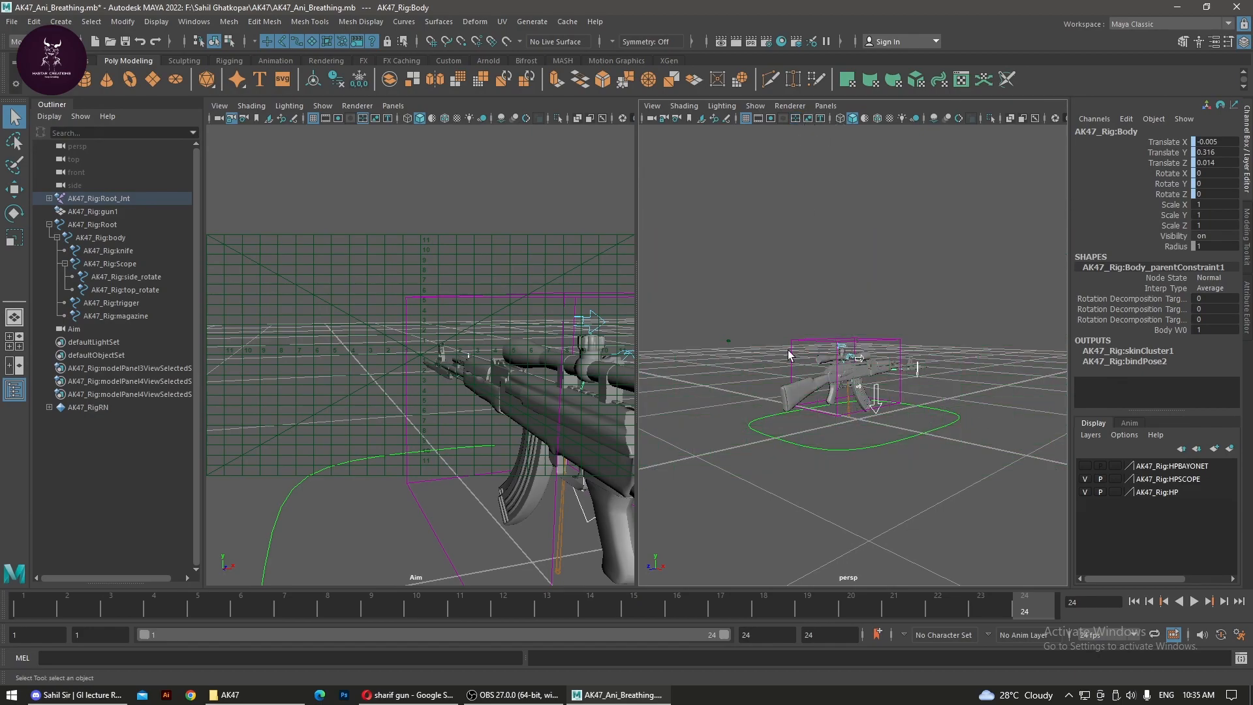
pyautogui.scroll(8, 889, 476)
pyautogui.keyDown('alt'); pyautogui.moveTo(919, 444); pyautogui.dragTo(750, 436, button='right'); pyautogui.keyUp('alt')
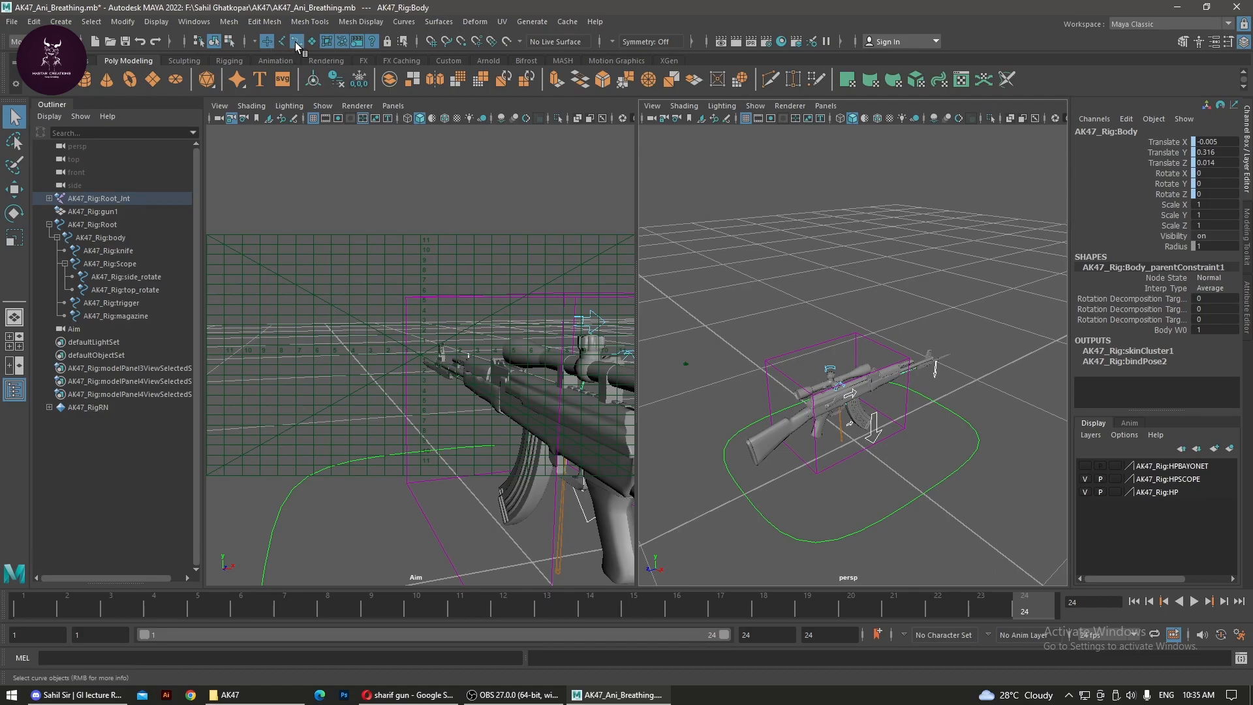
# Select all the rifle's control curves together with the Aim camera and set a key on them at frame 1.
pyautogui.scroll(-10, 809, 383)
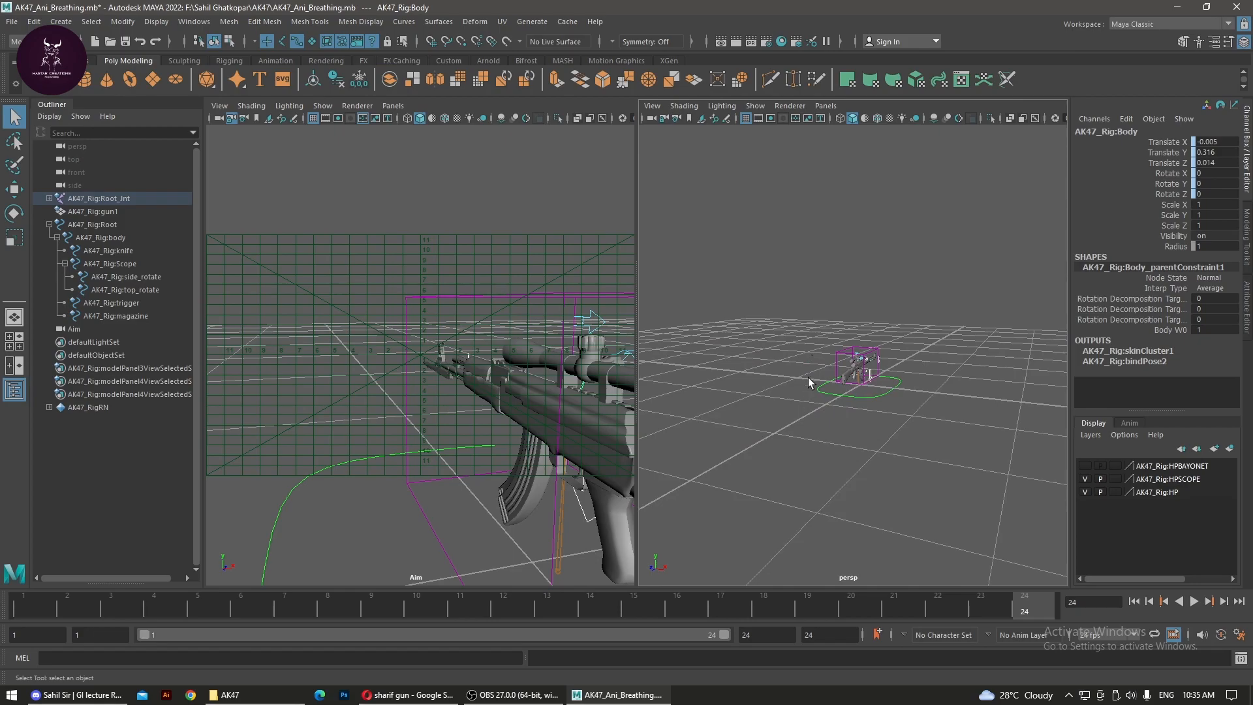
pyautogui.moveTo(777, 280); pyautogui.dragTo(961, 464)
pyautogui.press('f')
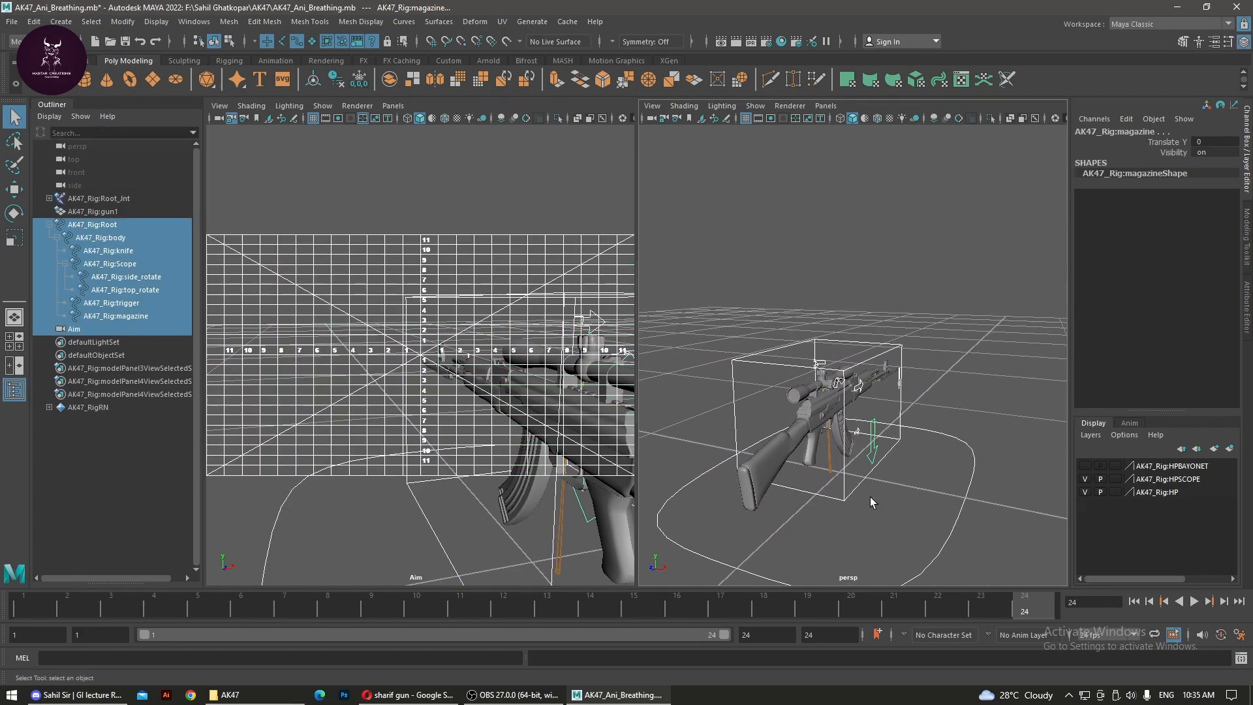
pyautogui.keyDown('alt'); pyautogui.moveTo(870, 502); pyautogui.dragTo(842, 507); pyautogui.keyUp('alt')
pyautogui.keyDown('alt'); pyautogui.moveTo(841, 507); pyautogui.dragTo(875, 526, button='right'); pyautogui.keyUp('alt')
pyautogui.keyDown('alt'); pyautogui.moveTo(876, 526); pyautogui.dragTo(905, 464, button='middle'); pyautogui.keyUp('alt')
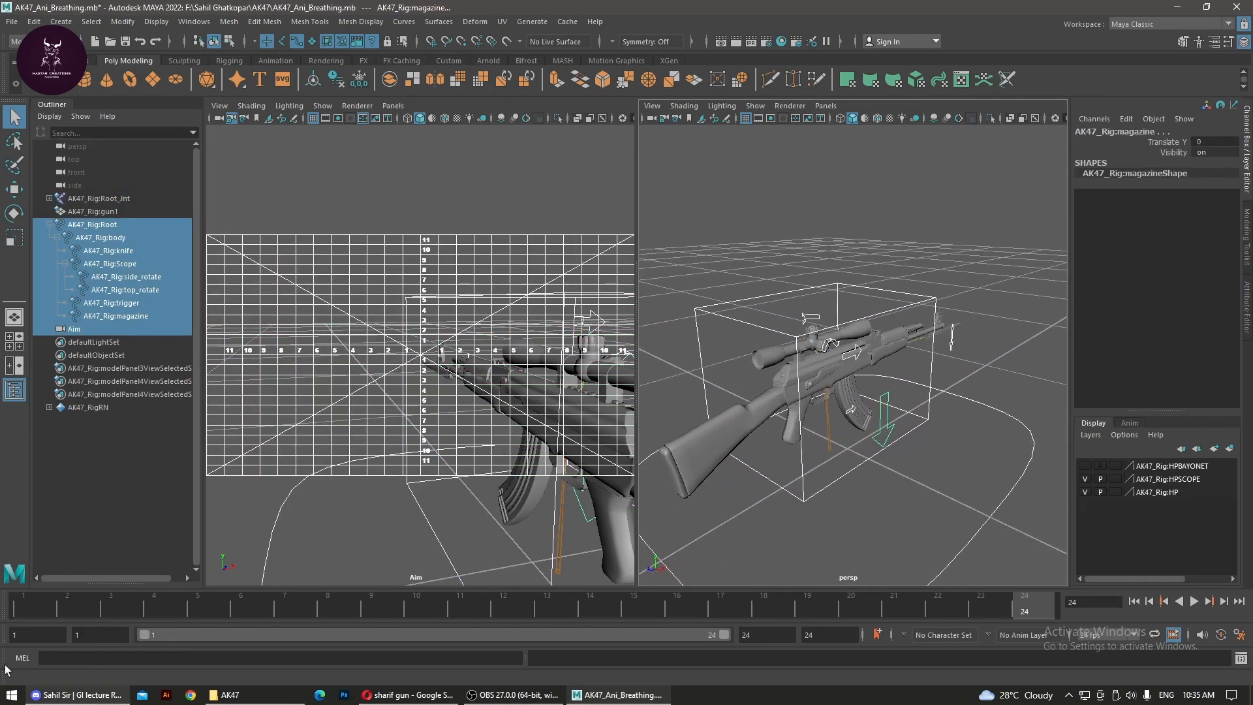
pyautogui.click(36, 615)
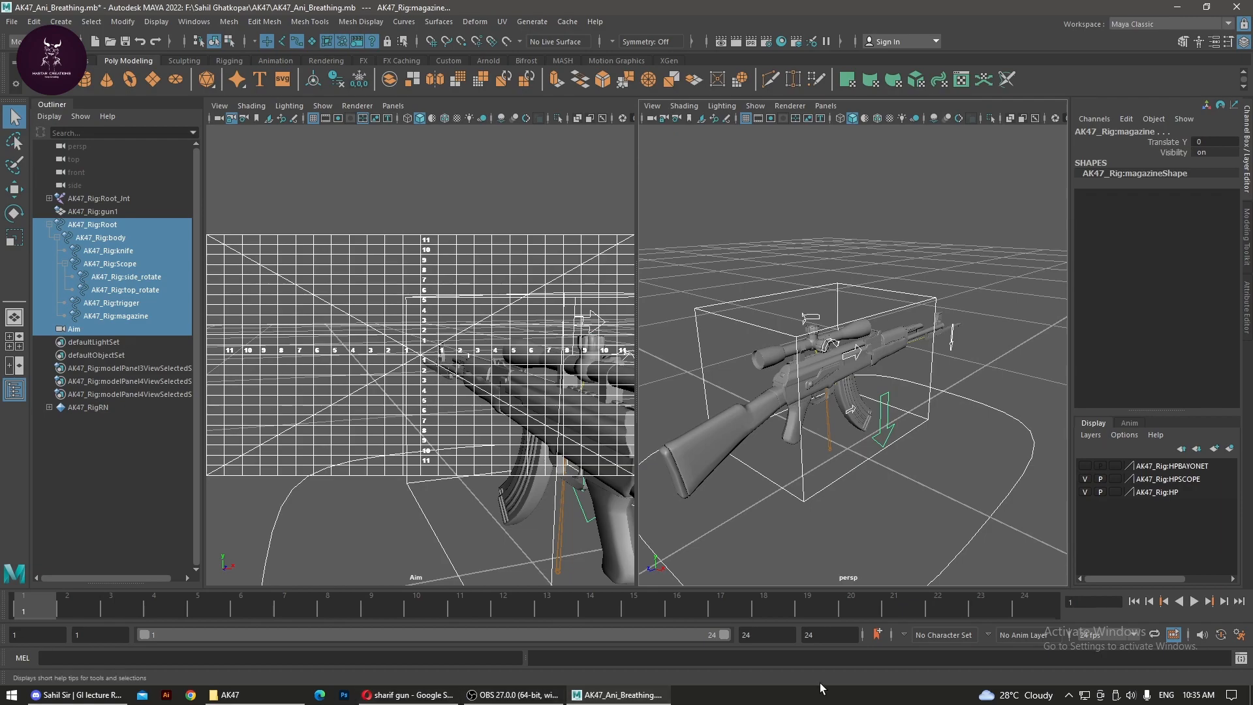
pyautogui.press('s')
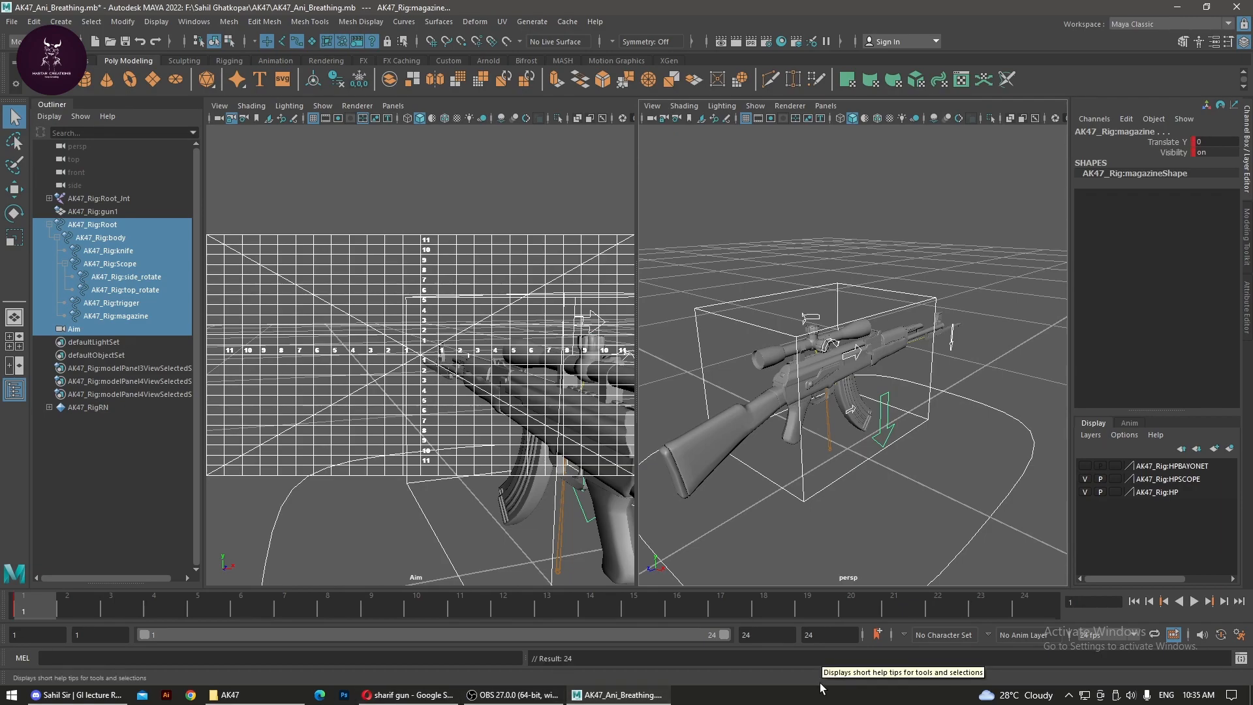
# At frame 4, raise the rig's Root control to a Translate Y of about 0.054 and key it.
pyautogui.click(82, 611)
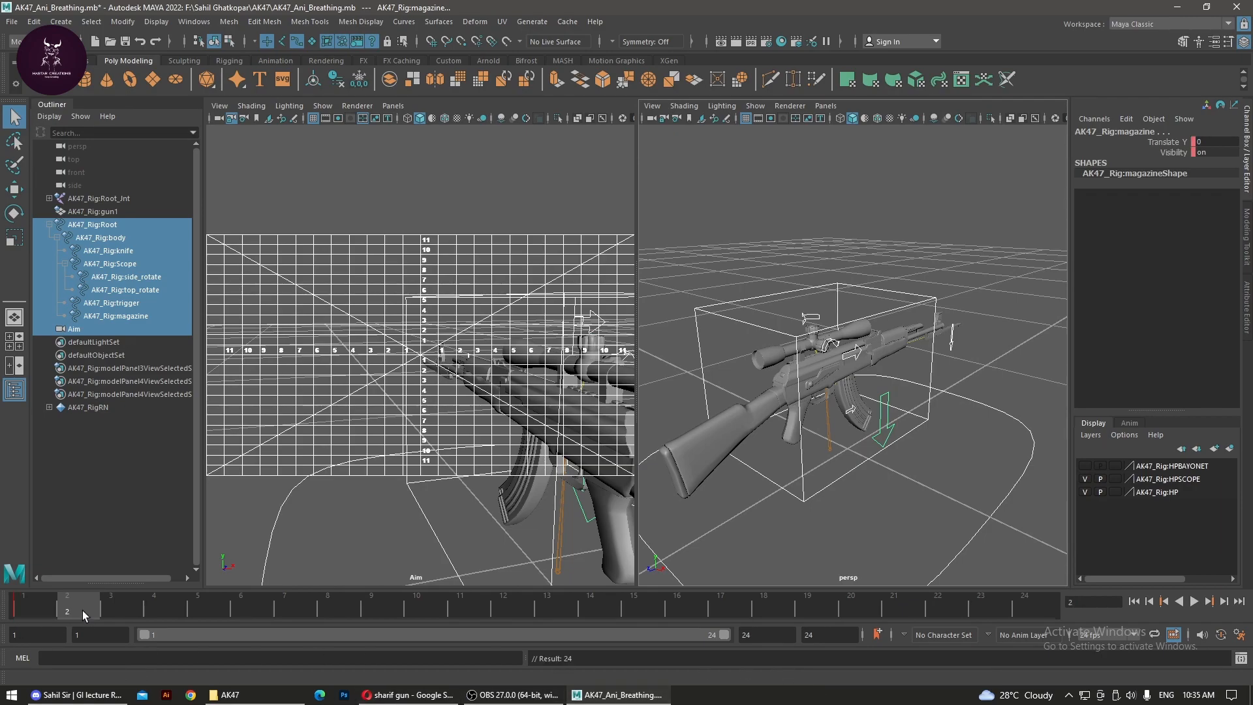
pyautogui.moveTo(152, 614)
pyautogui.mouseDown()
pyautogui.moveTo(217, 613)
pyautogui.moveTo(165, 606)
pyautogui.mouseUp()
pyautogui.click(945, 468)
pyautogui.click(995, 528)
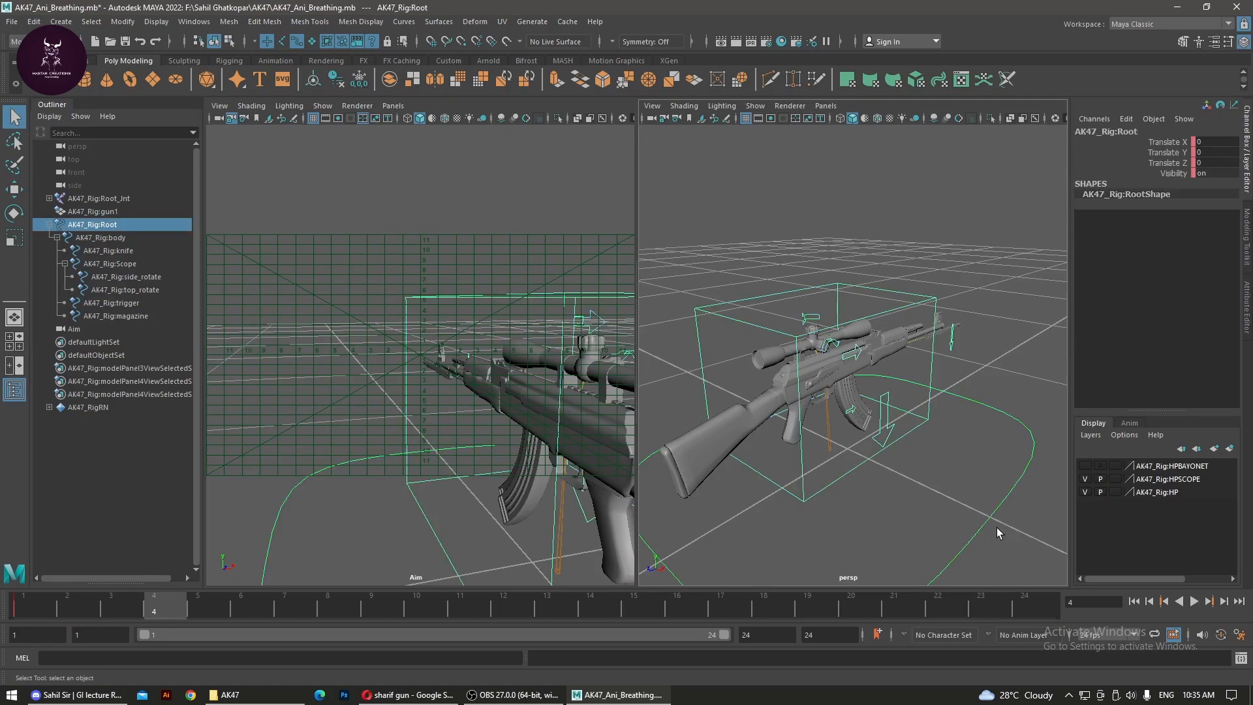
pyautogui.press('w')
pyautogui.moveTo(846, 413); pyautogui.dragTo(842, 398)
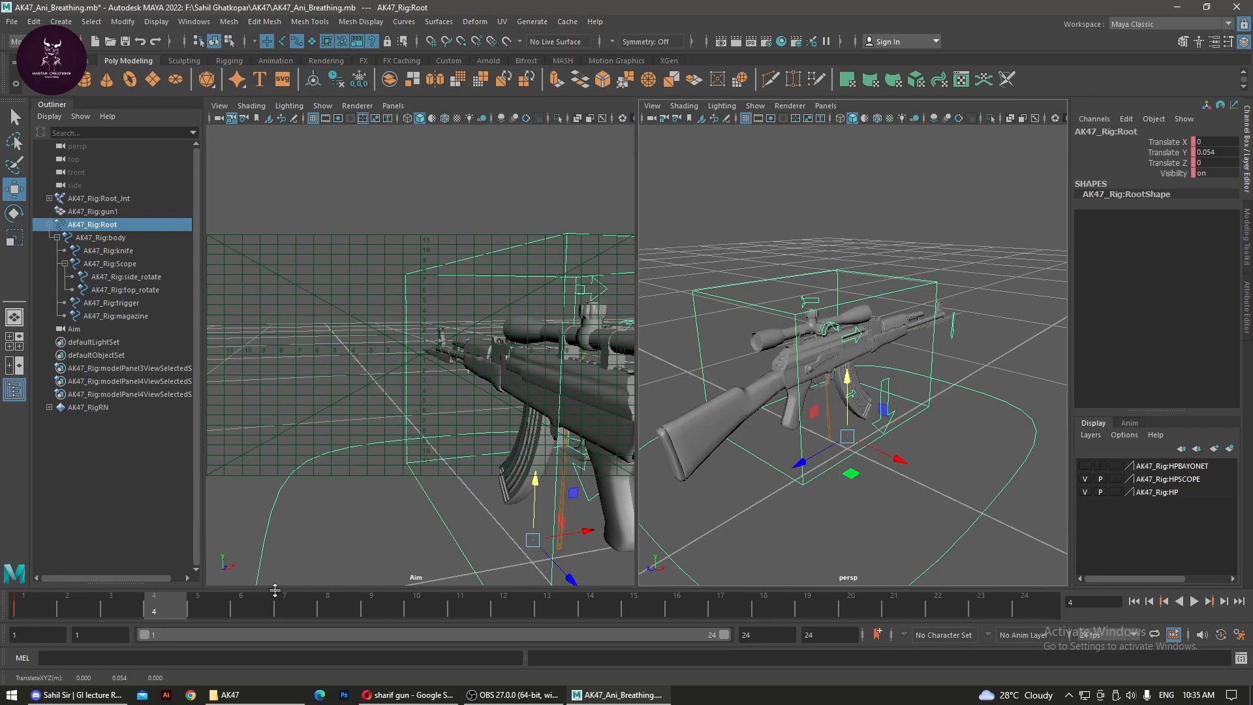
pyautogui.press('s')
# At frame 8, lower the Root control to a Translate Y of about -0.044 and key it.
pyautogui.click(328, 609)
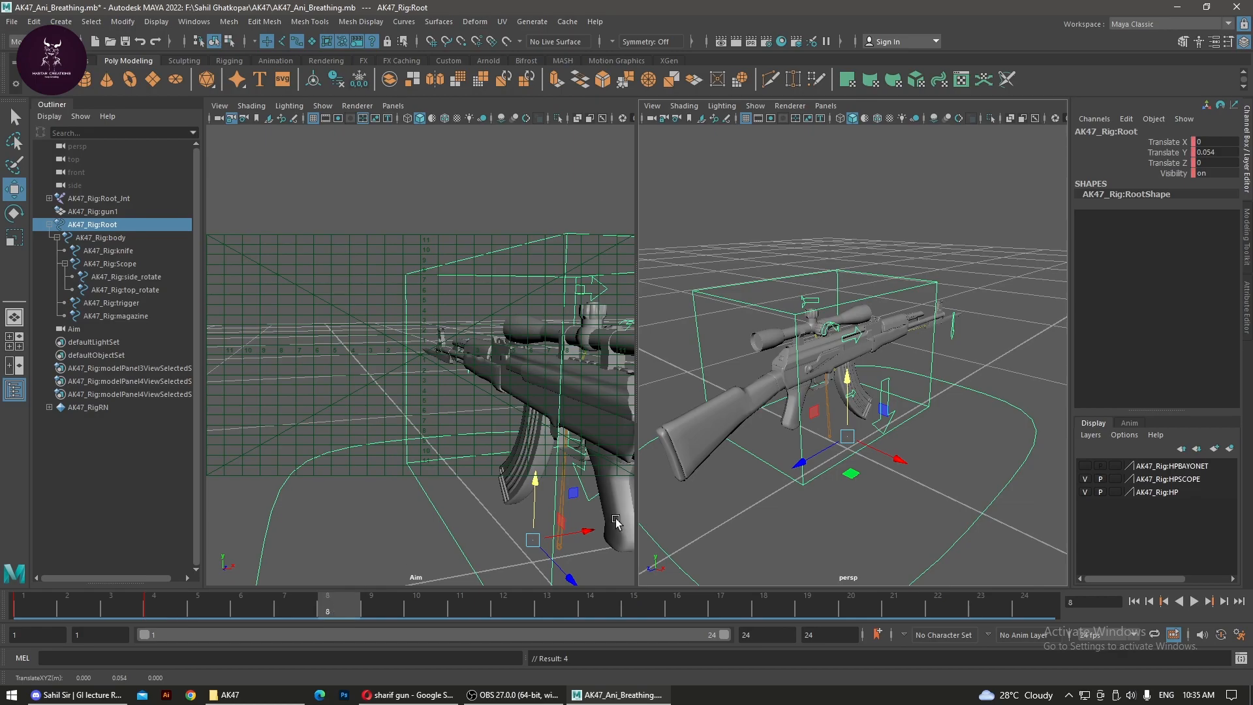
pyautogui.moveTo(850, 402); pyautogui.dragTo(856, 428)
pyautogui.press('s')
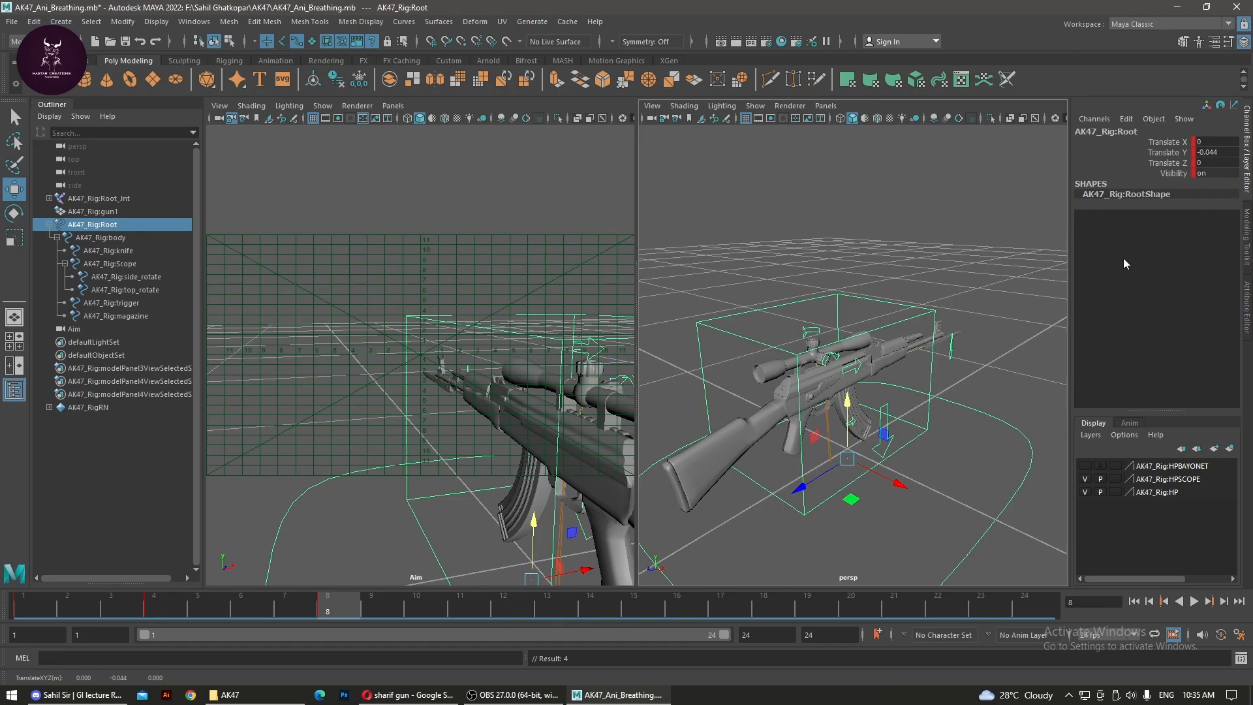
pyautogui.moveTo(346, 610); pyautogui.dragTo(501, 610)
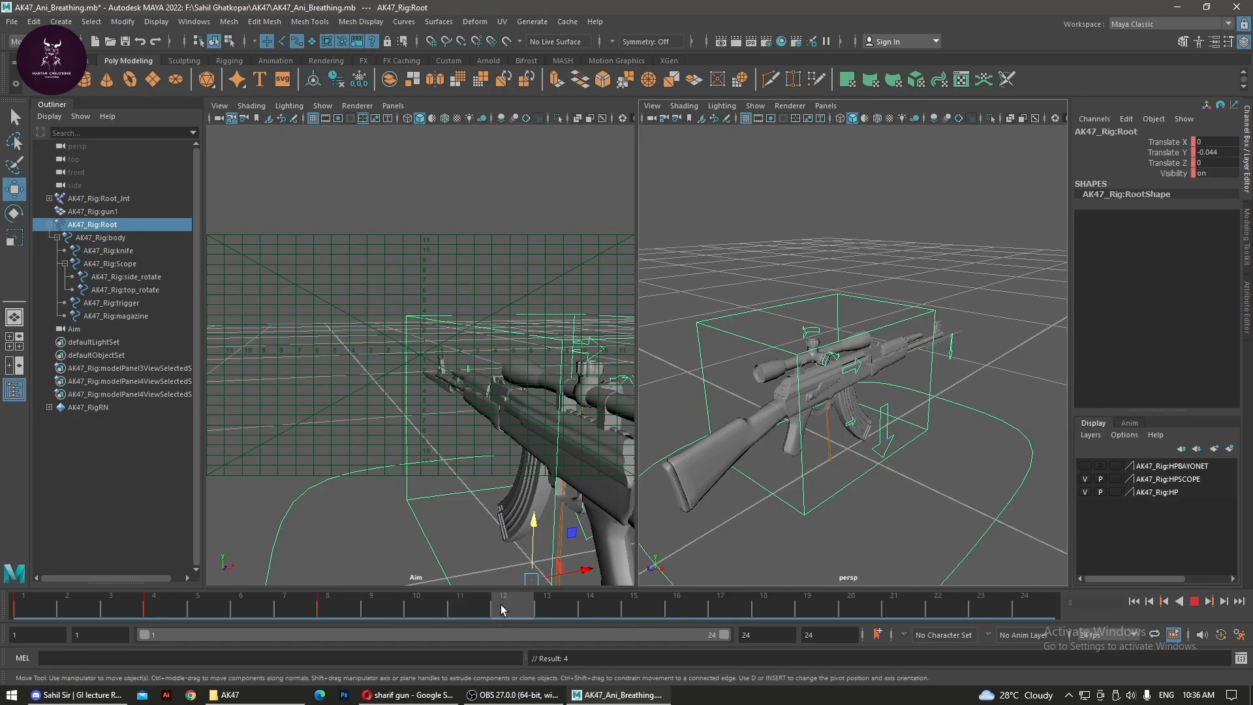
pyautogui.moveTo(843, 417); pyautogui.dragTo(841, 398)
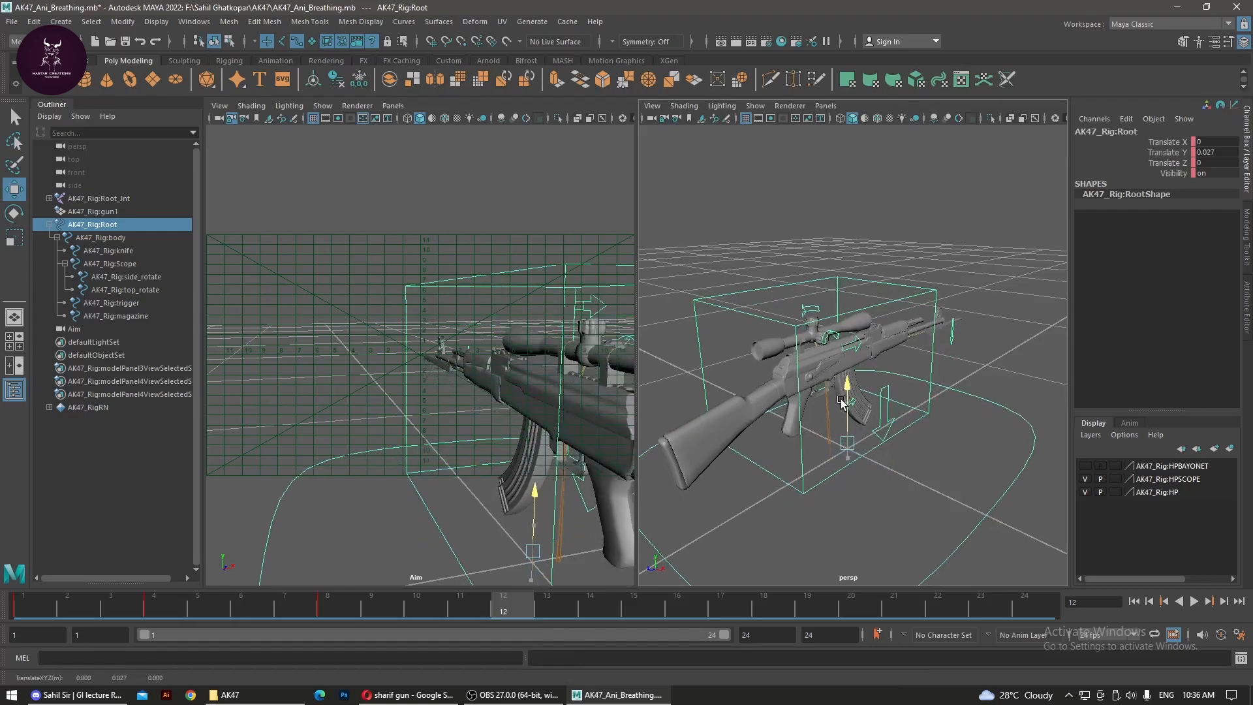
pyautogui.click(612, 606)
pyautogui.click(634, 609)
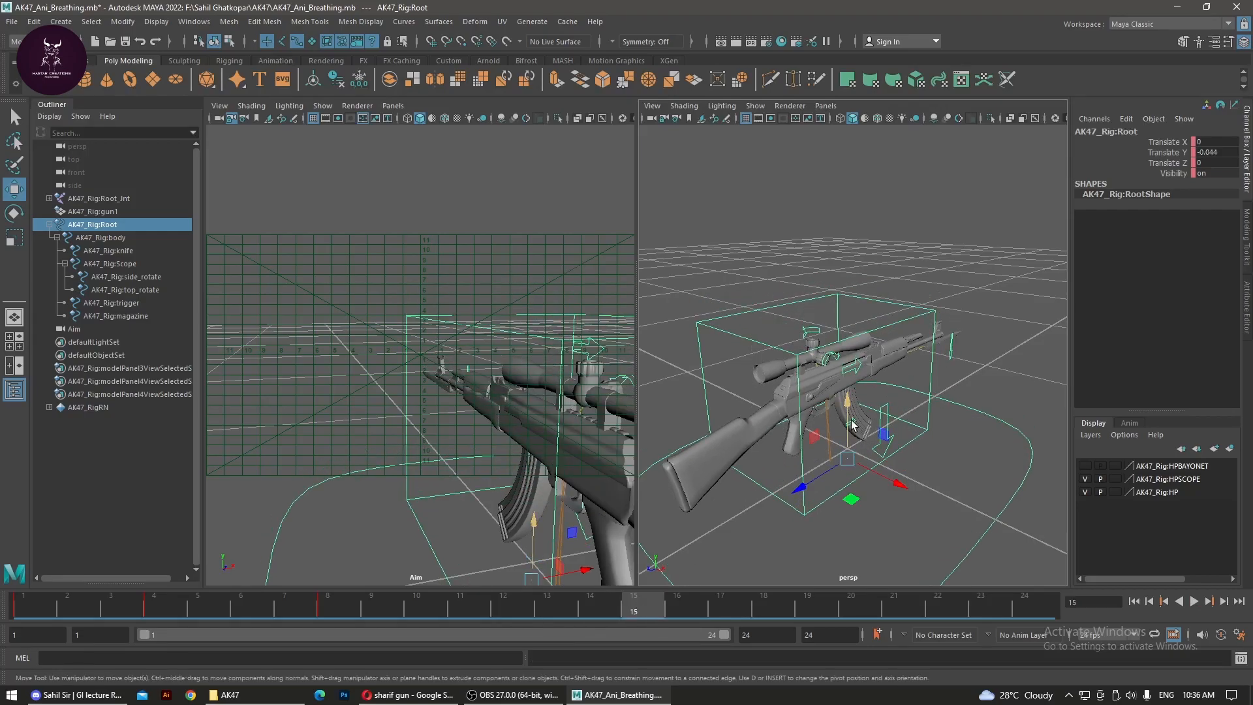
# At frame 12, raise the Root control to a Translate Y of about 0.043 and key it.
pyautogui.moveTo(559, 604)
pyautogui.mouseDown()
pyautogui.moveTo(351, 609)
pyautogui.moveTo(318, 625)
pyautogui.moveTo(346, 622)
pyautogui.moveTo(5, 622)
pyautogui.moveTo(140, 644)
pyautogui.moveTo(478, 643)
pyautogui.moveTo(515, 627)
pyautogui.mouseUp()
pyautogui.moveTo(851, 431); pyautogui.dragTo(850, 401)
pyautogui.press('s')
# At frame 16, lower the Root control to a Translate Y of about -0.069 and key it.
pyautogui.moveTo(628, 606); pyautogui.dragTo(672, 615)
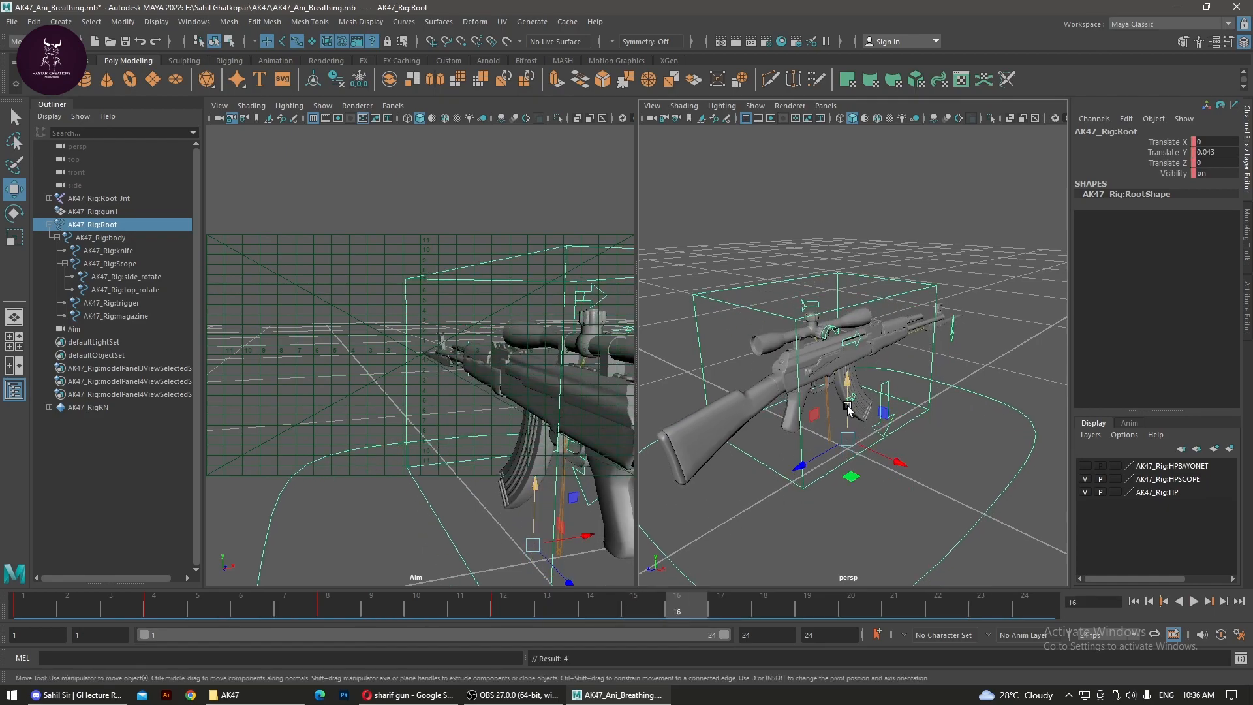
pyautogui.moveTo(850, 406); pyautogui.dragTo(849, 436)
pyautogui.press('s')
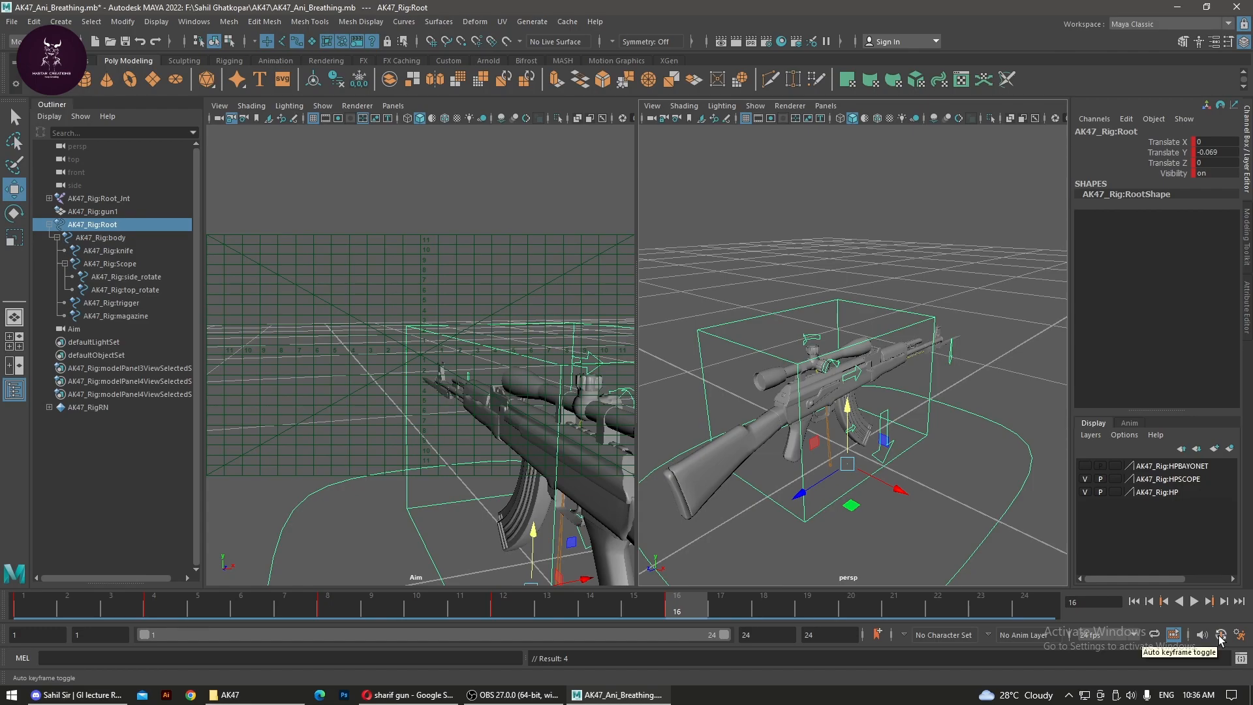
pyautogui.moveTo(810, 607); pyautogui.dragTo(844, 590)
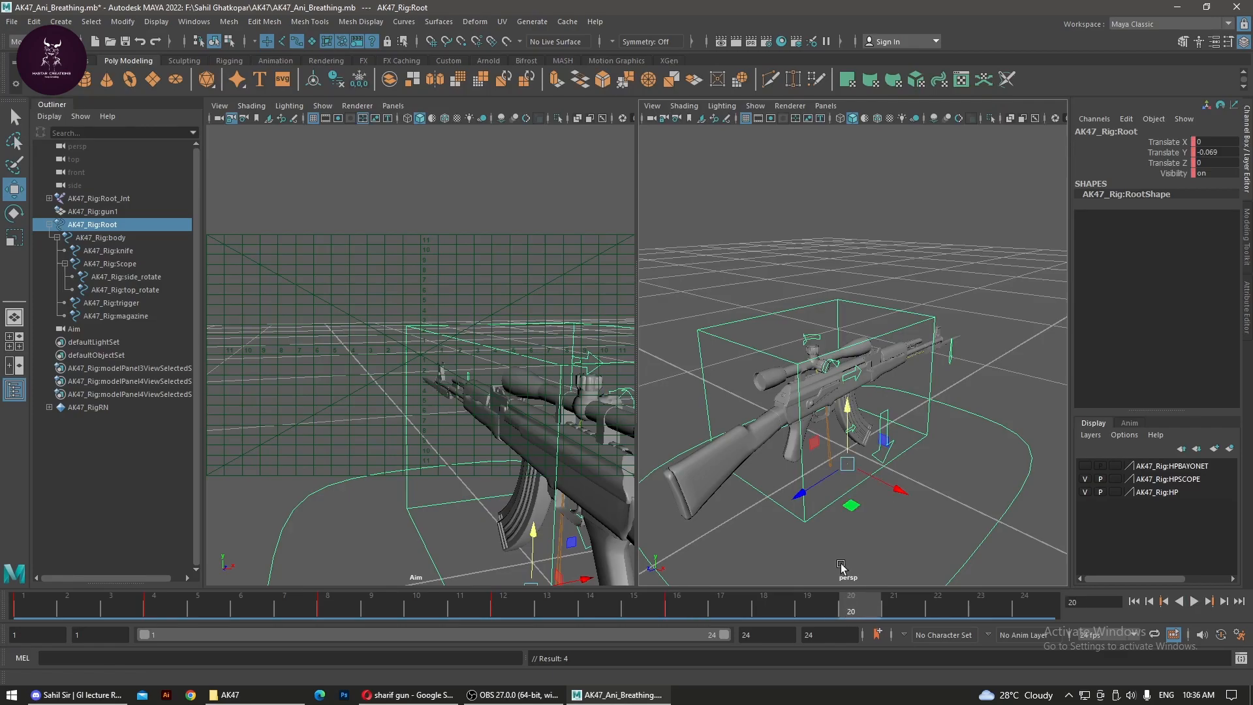
pyautogui.moveTo(847, 411); pyautogui.dragTo(848, 380)
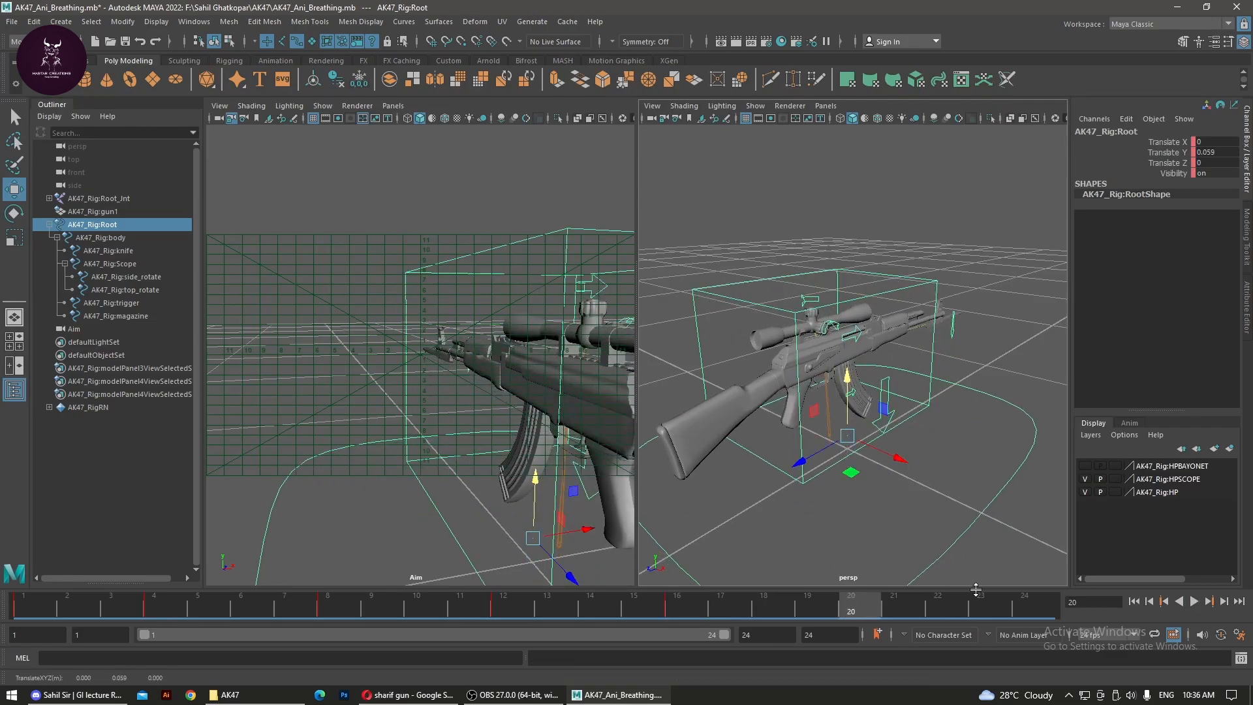
pyautogui.click(1029, 609)
# Turn on auto keyframing, then raise Root to Translate Y about 0.04 at frame 20 and lower it to about -0.055 at frame 24.
pyautogui.click(855, 606)
pyautogui.moveTo(855, 606)
pyautogui.mouseDown()
pyautogui.moveTo(905, 606)
pyautogui.moveTo(837, 608)
pyautogui.moveTo(852, 607)
pyautogui.mouseUp()
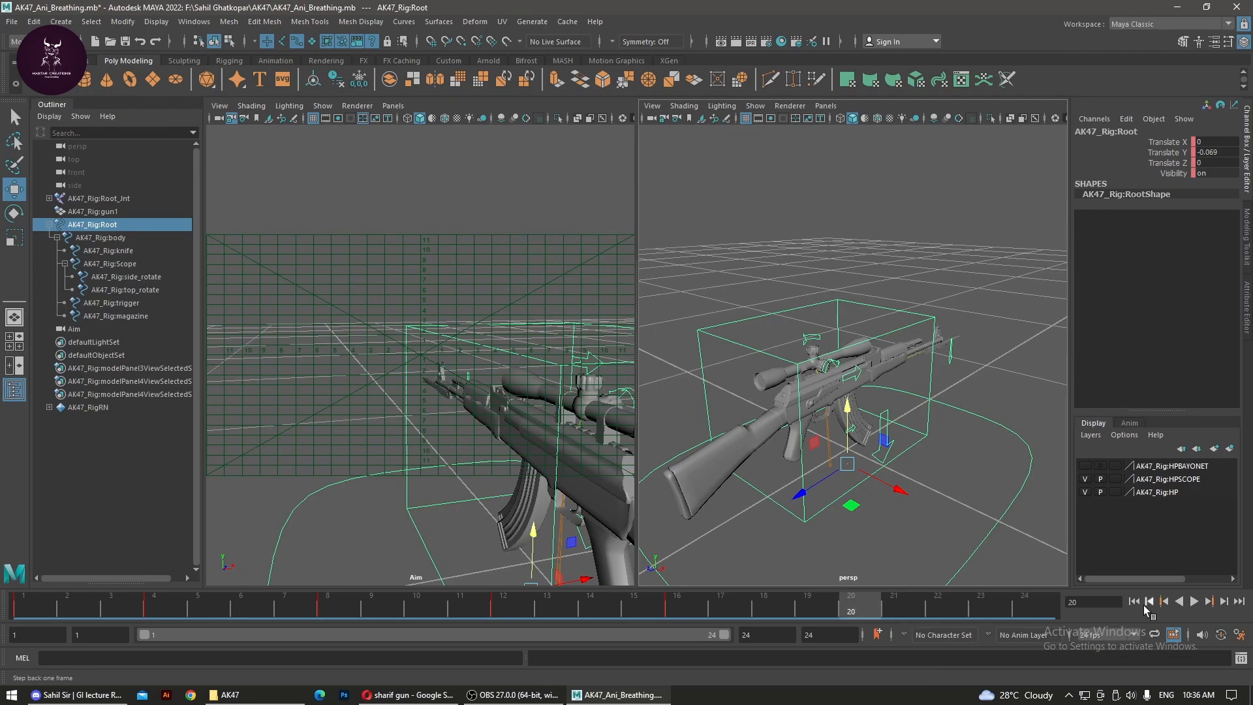
pyautogui.click(1221, 634)
pyautogui.moveTo(844, 420); pyautogui.dragTo(845, 394)
pyautogui.moveTo(914, 606); pyautogui.dragTo(1024, 605)
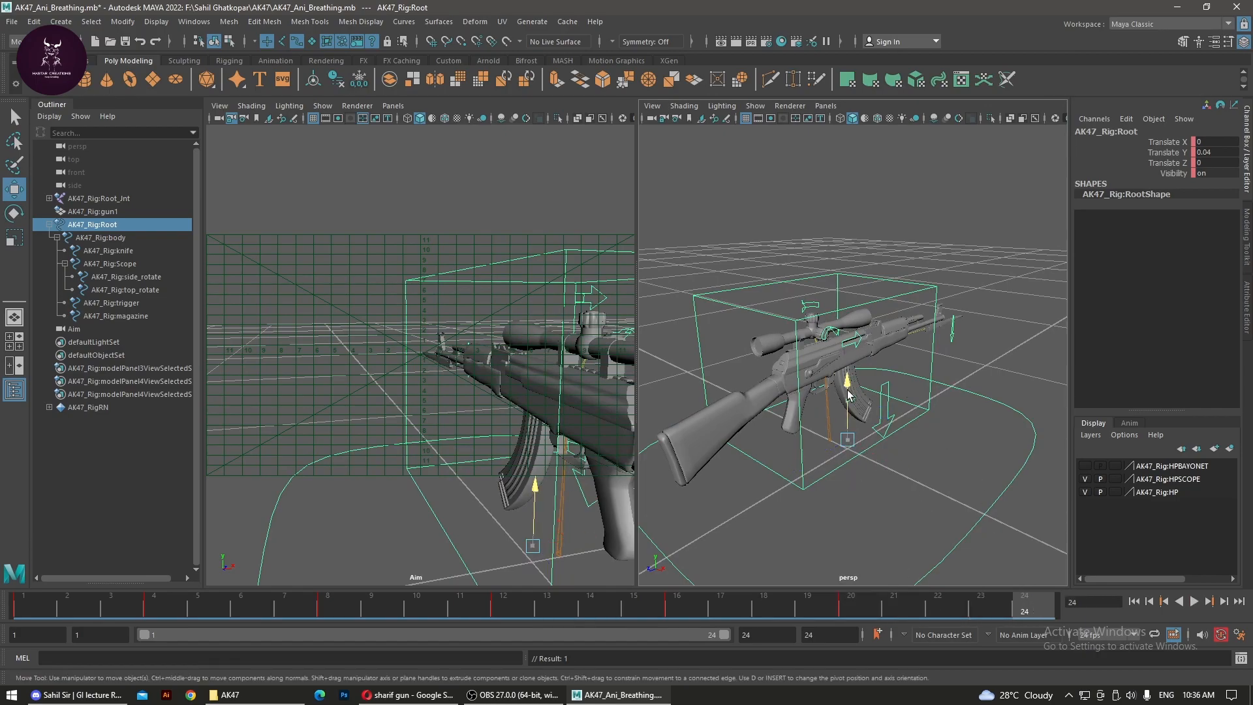
# Return to frame 1, deselect the control, and play the animation in an enlarged Aim camera view.
pyautogui.click(217, 613)
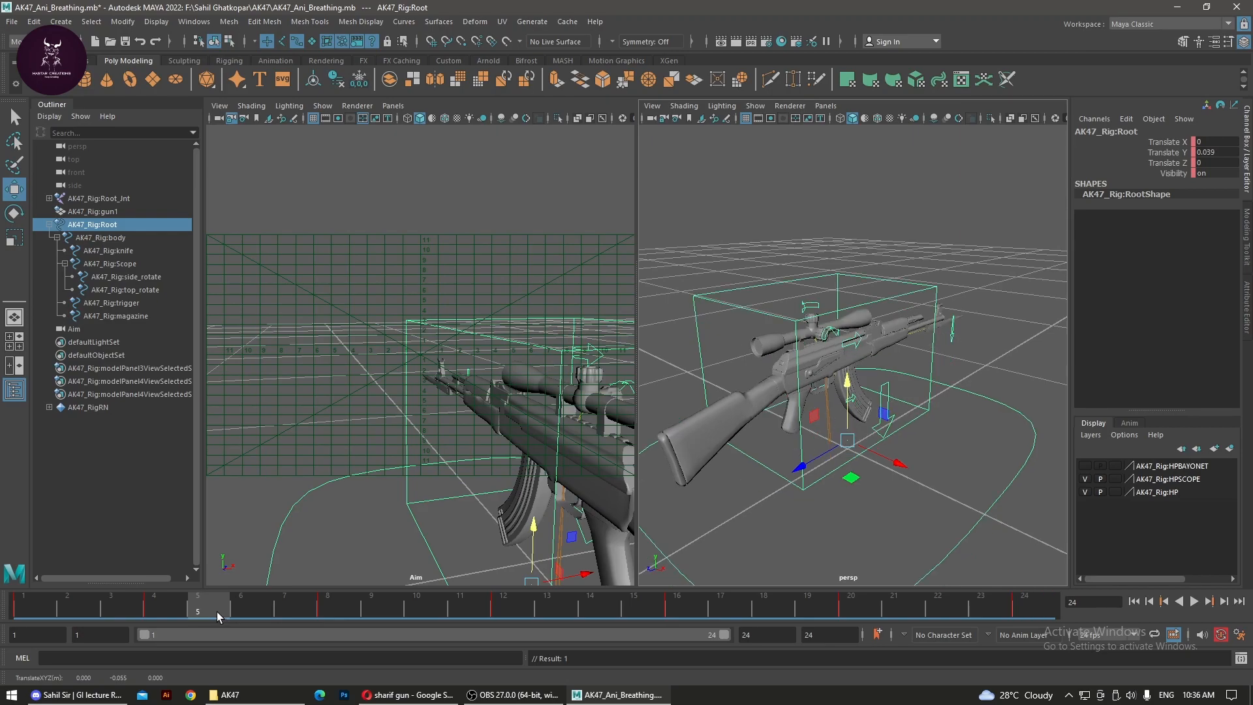
pyautogui.moveTo(218, 614); pyautogui.dragTo(32, 612)
pyautogui.click(292, 516)
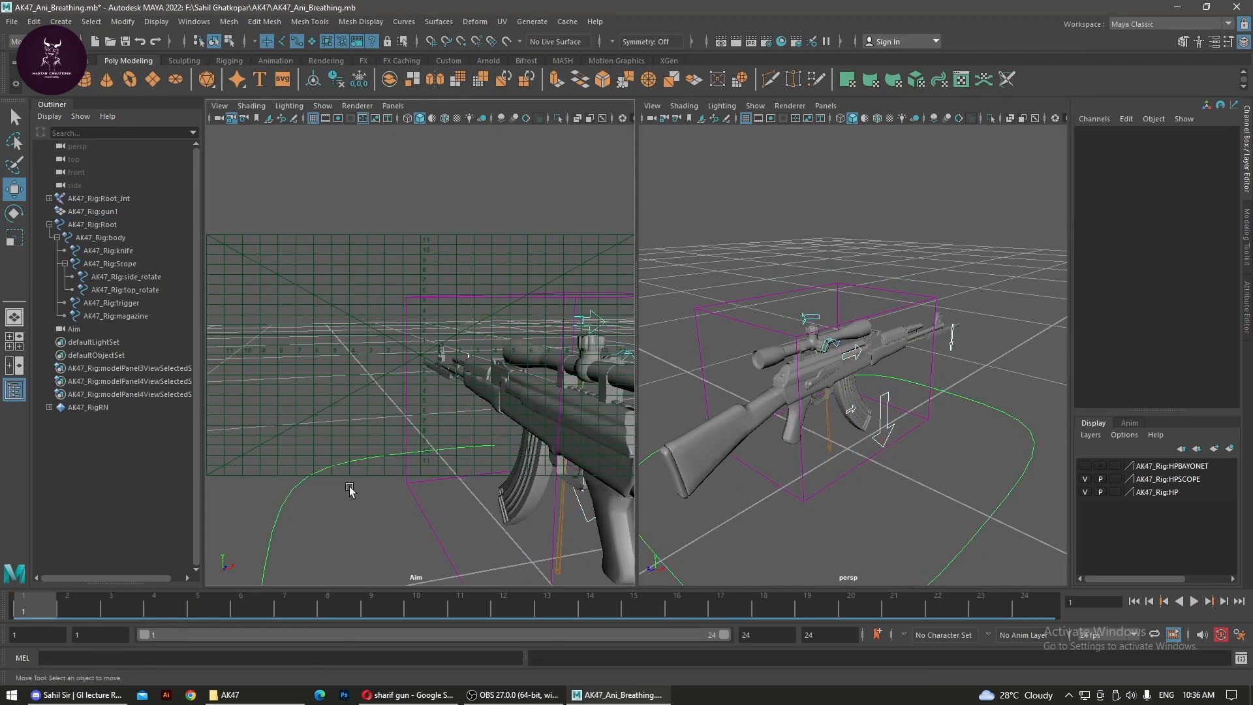
pyautogui.press('space')
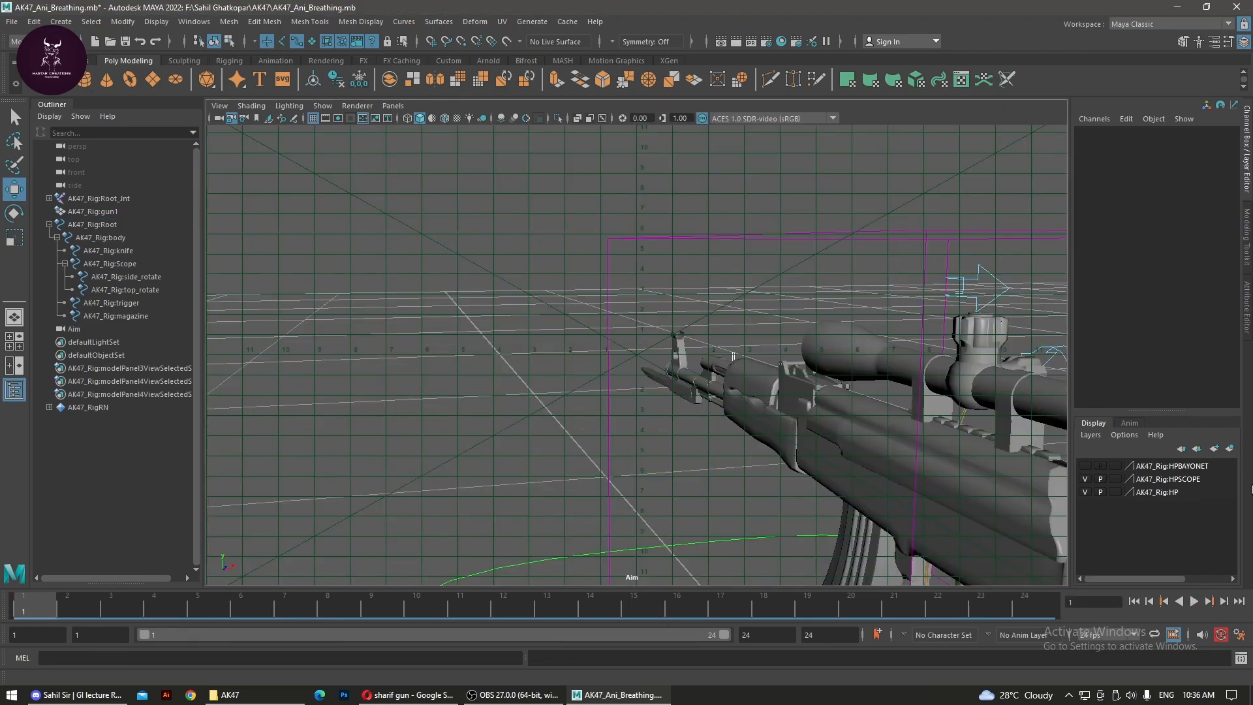
pyautogui.click(1194, 601)
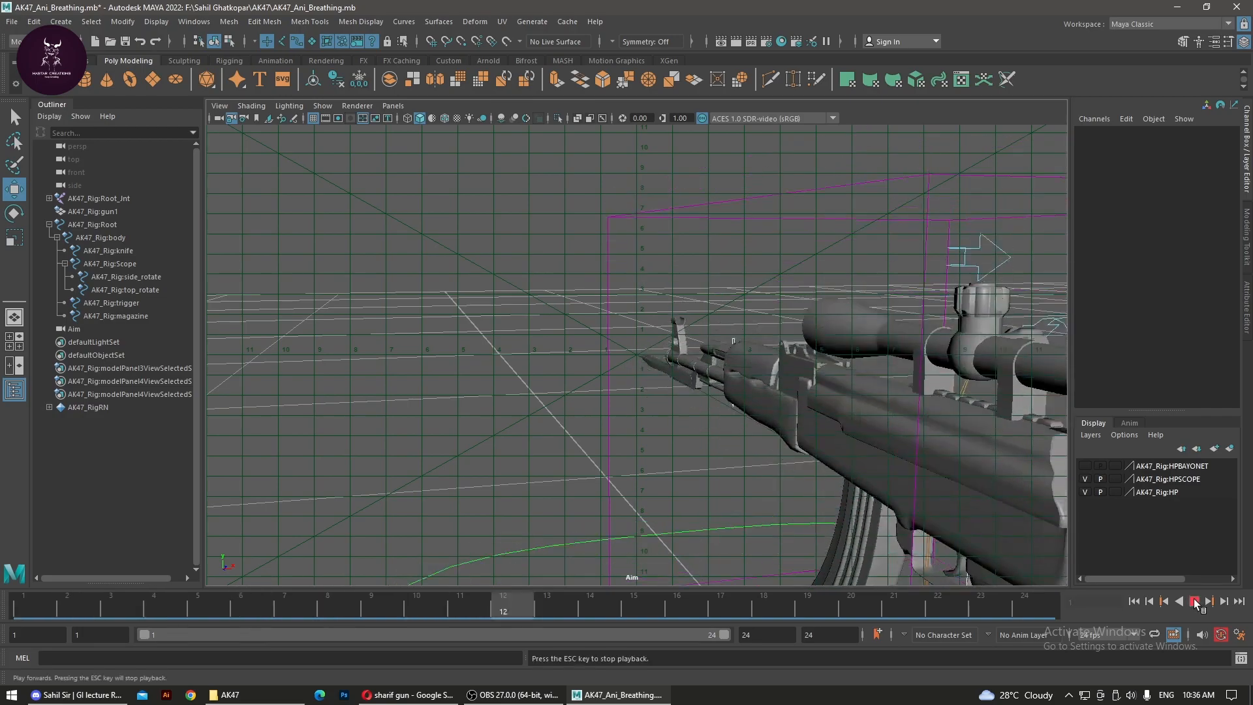
pyautogui.click(1194, 601)
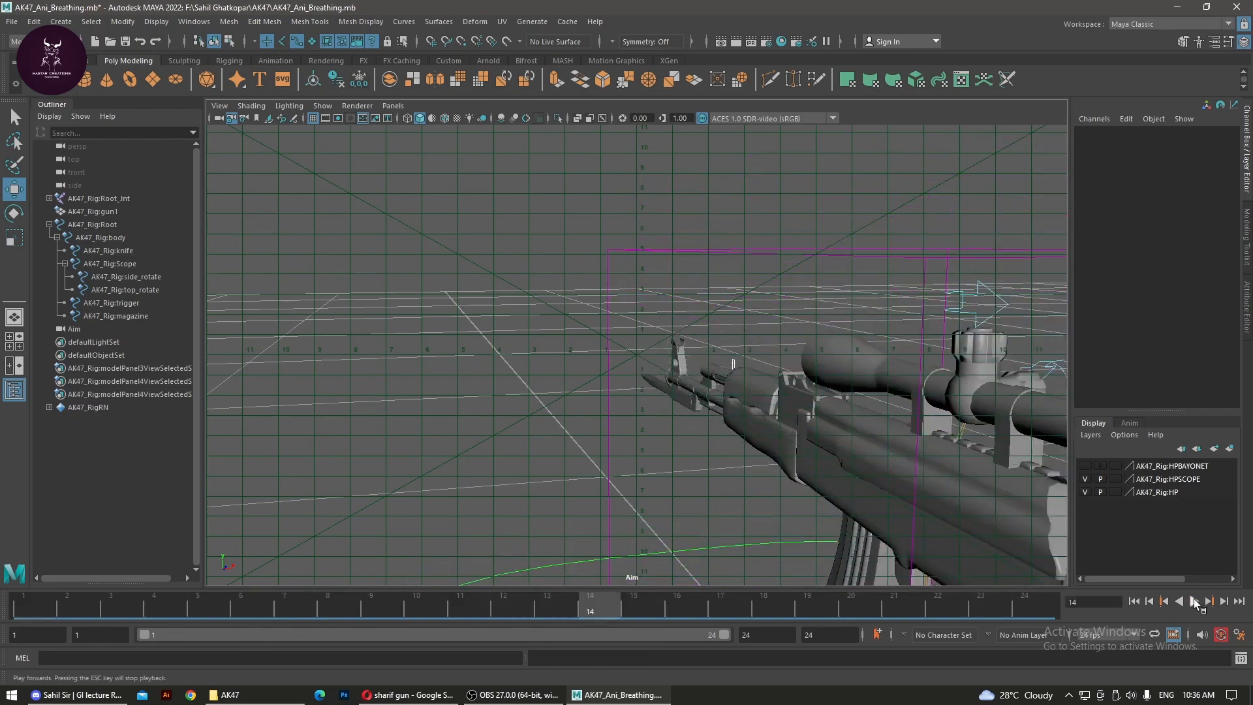
# Set the playback speed to Real-time and play the animation again.
pyautogui.rightClick(522, 603)
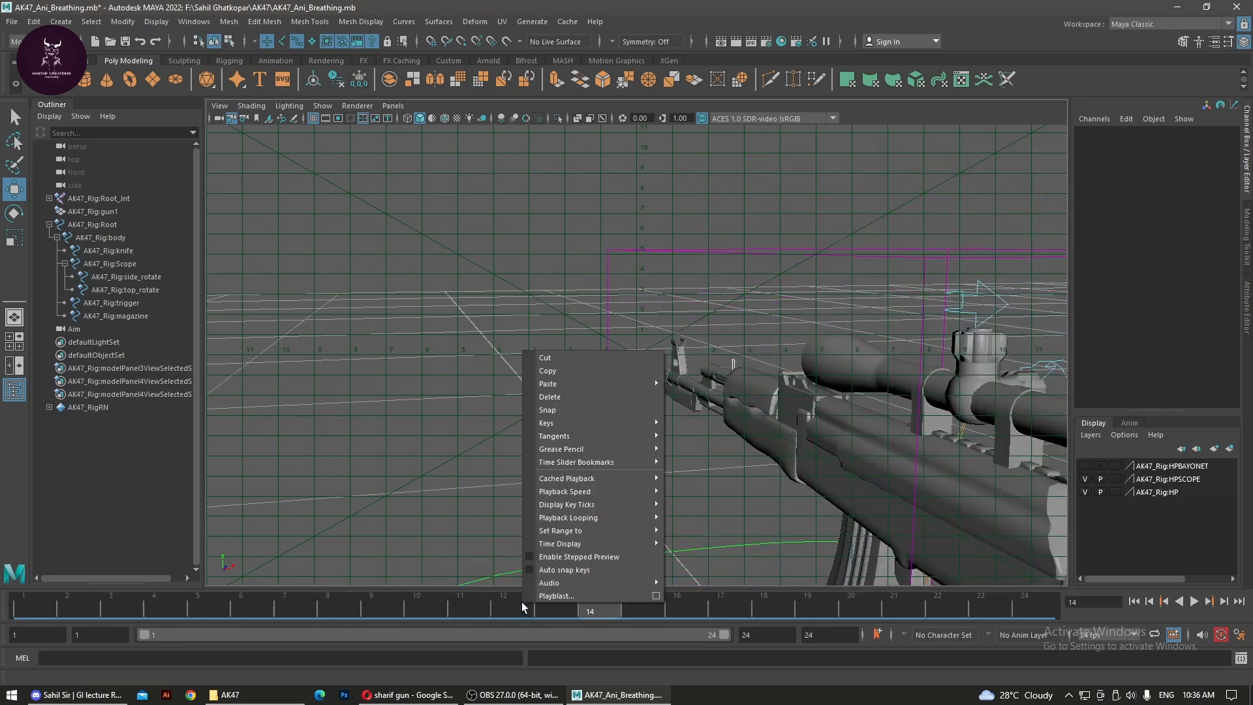
pyautogui.moveTo(587, 486)
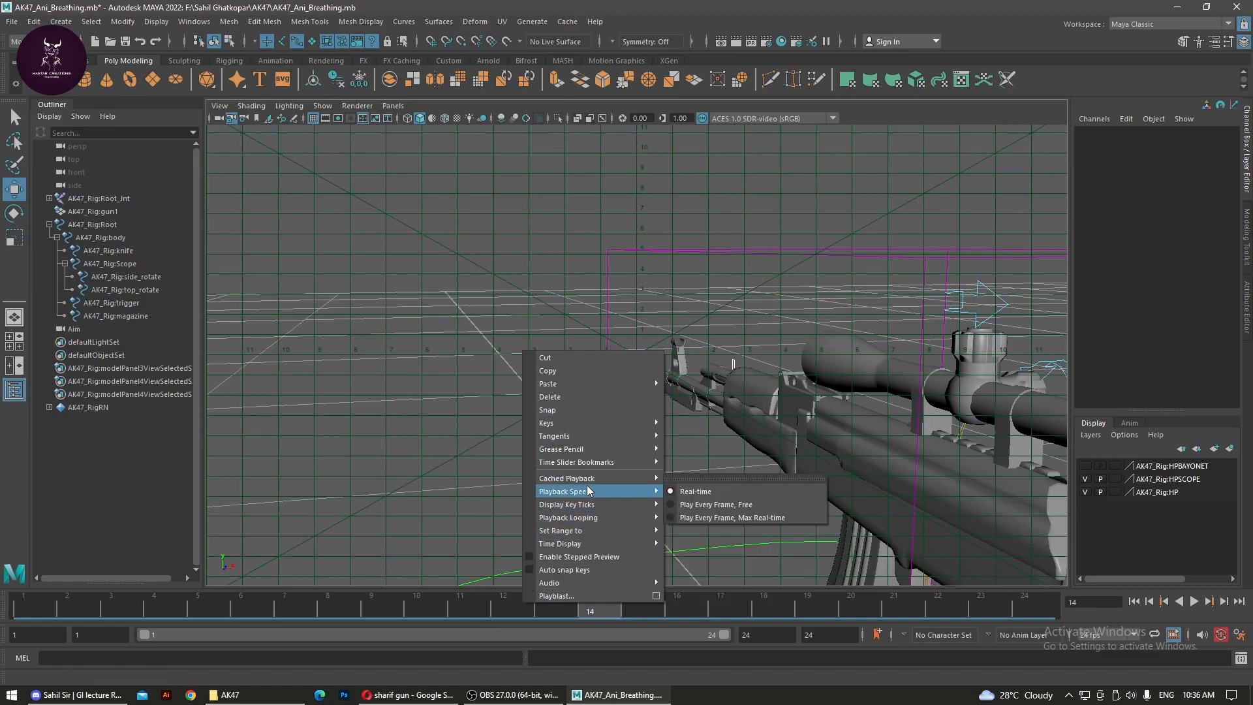
pyautogui.click(712, 491)
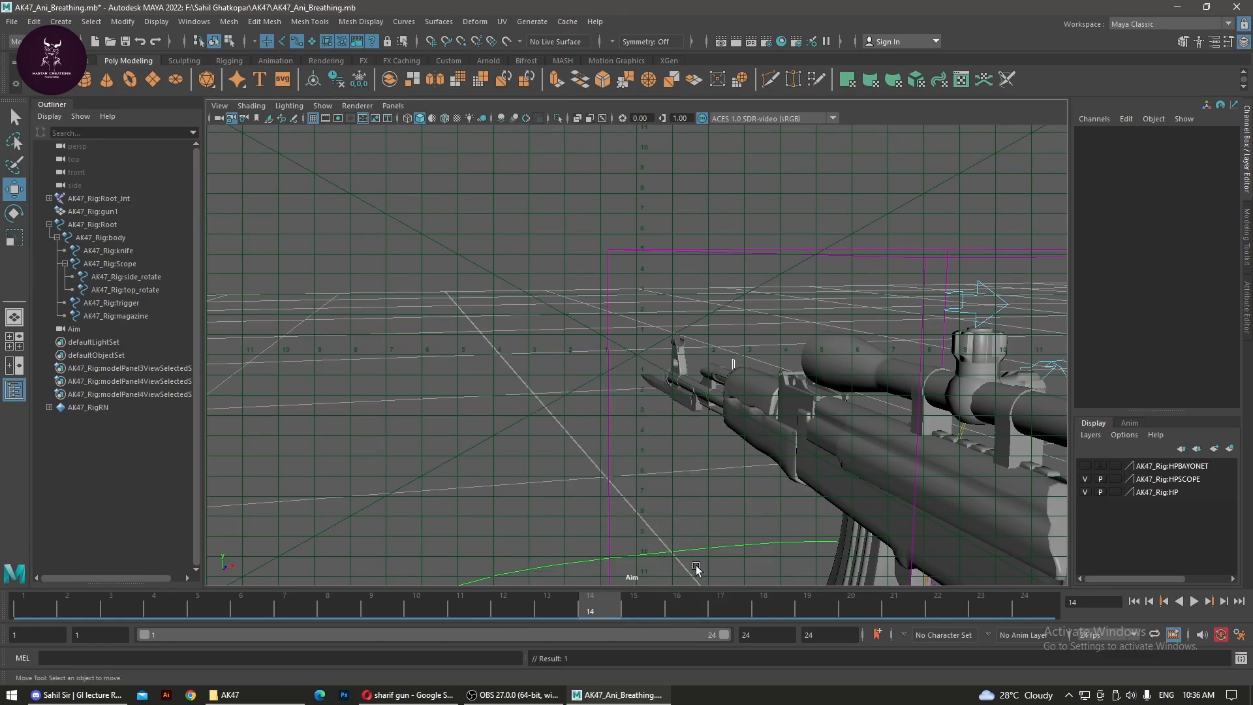
pyautogui.click(1193, 601)
pyautogui.click(1195, 601)
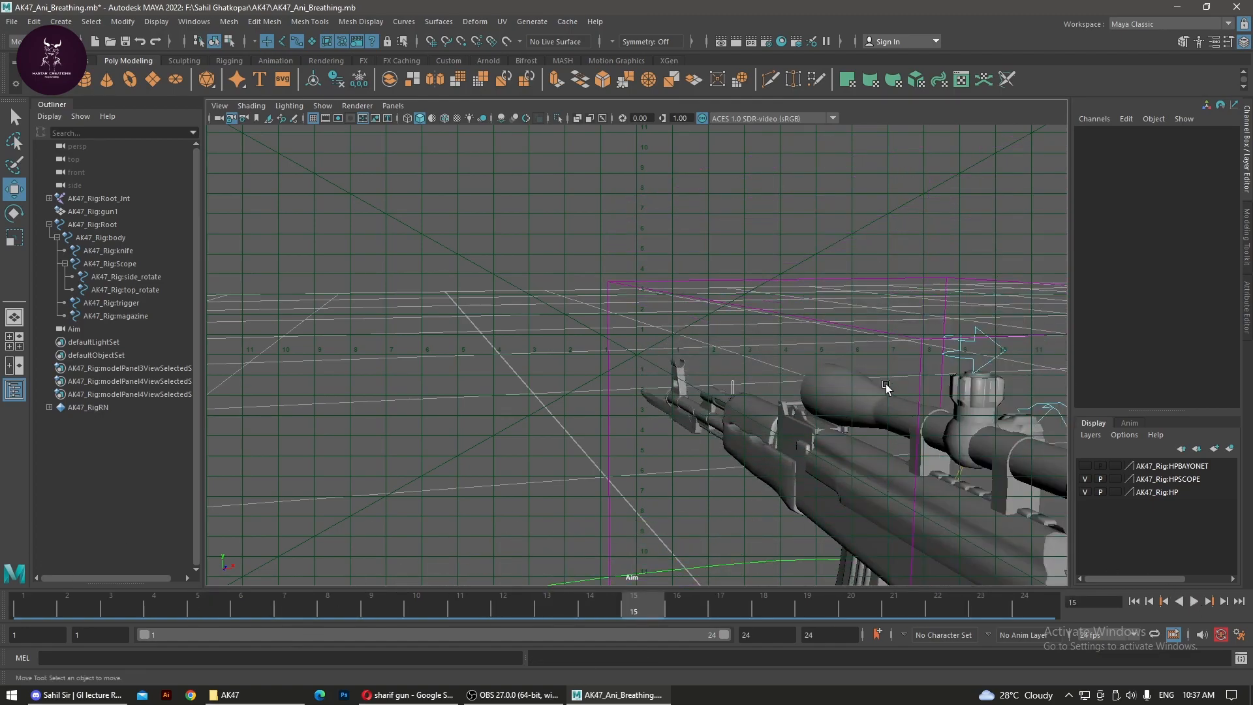
# Select all of the rig's controls from Root down through magazine.
pyautogui.click(918, 350)
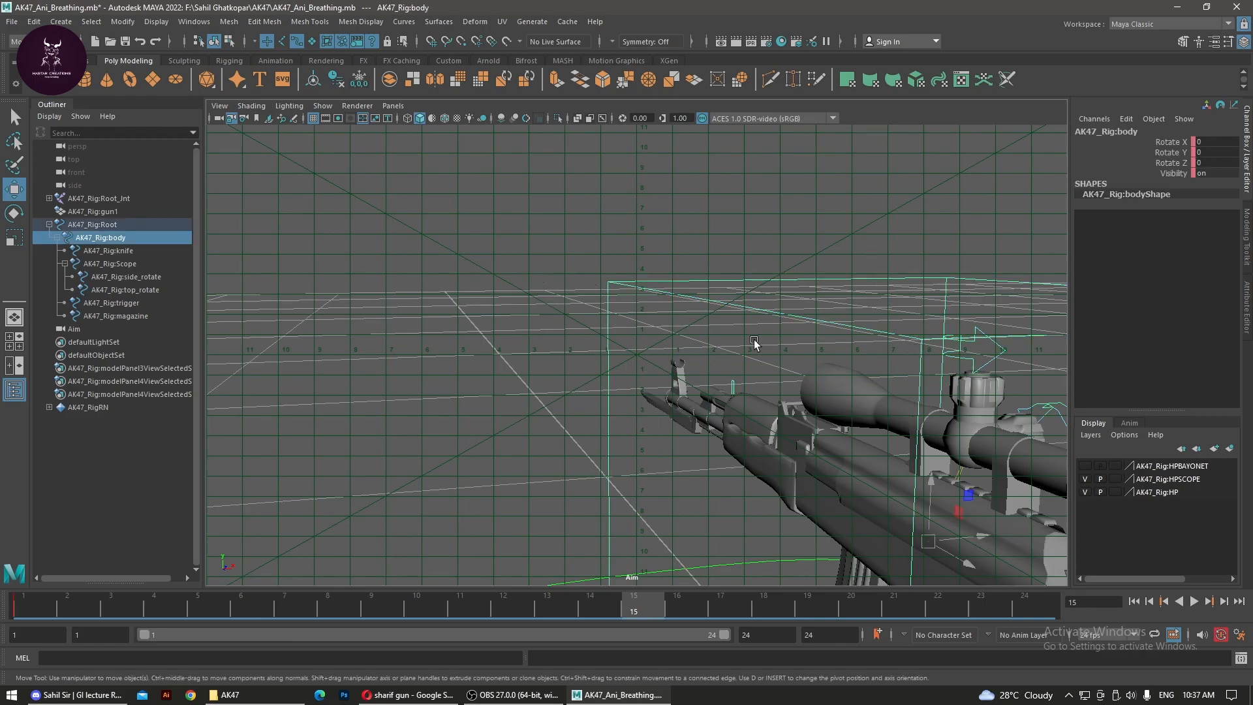
pyautogui.click(109, 225)
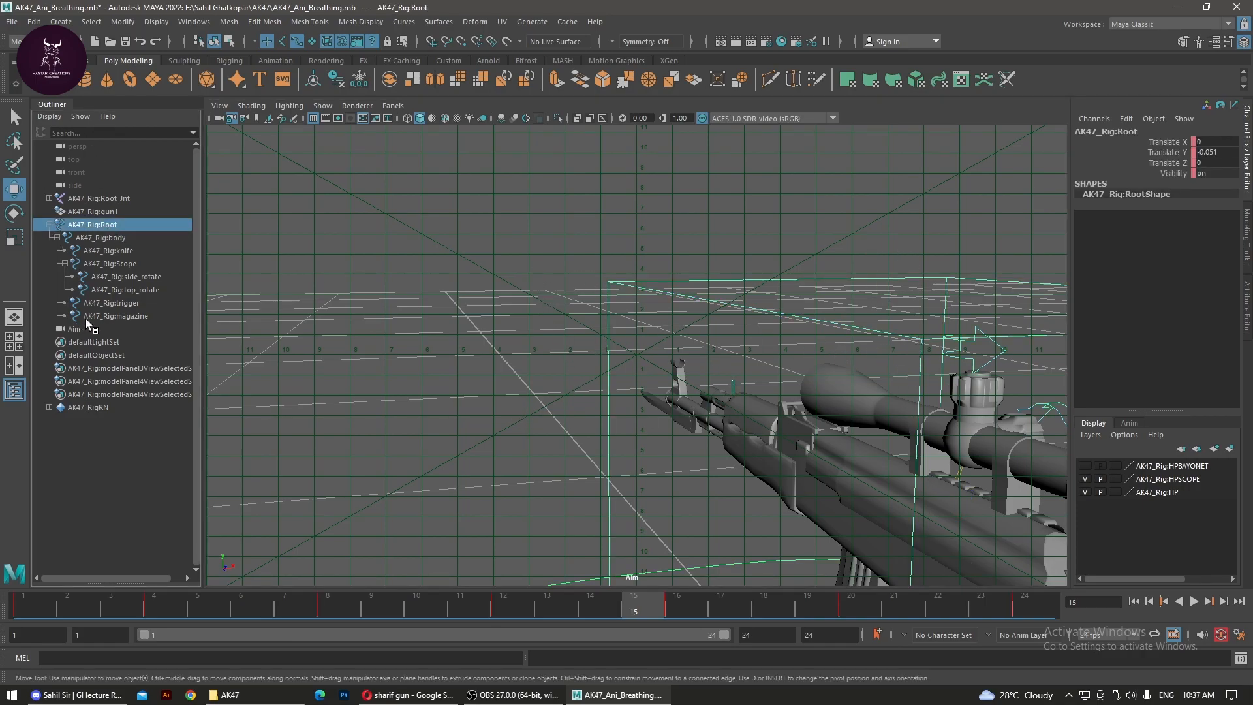
pyautogui.keyDown('shift'); pyautogui.click(88, 317); pyautogui.keyUp('shift')
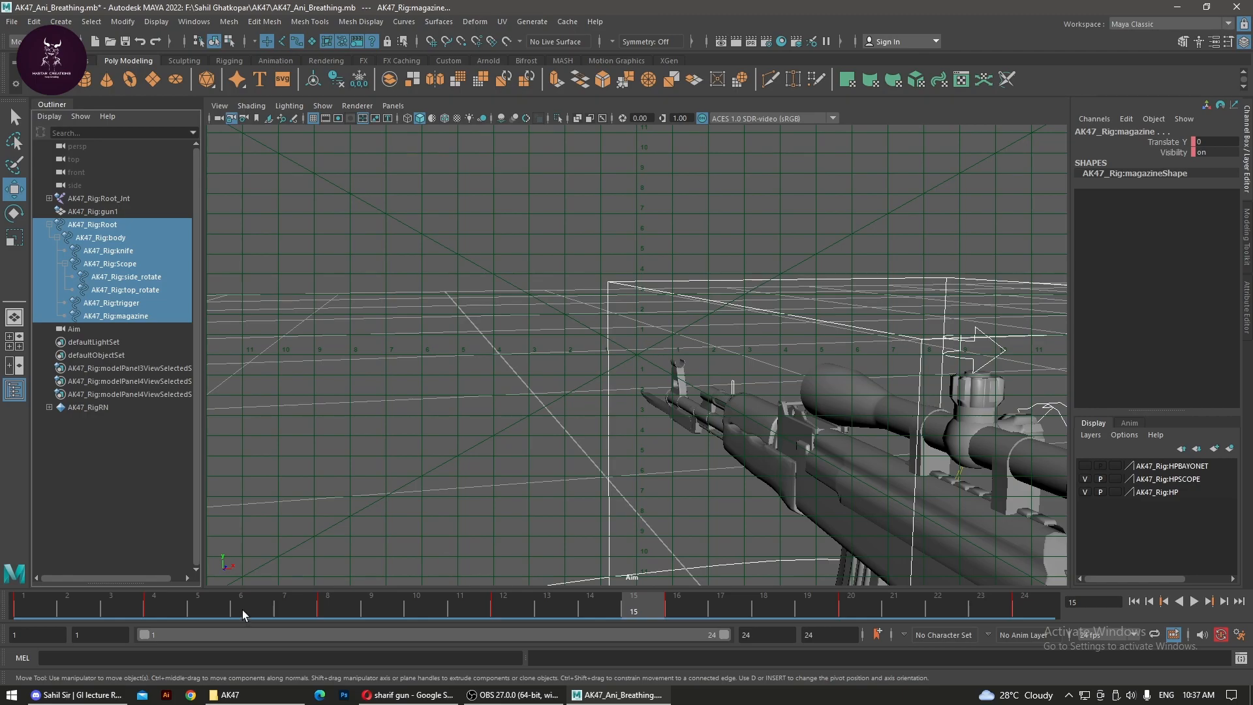
# Try to move the selected controls' keys from frame 4 to frame 8, and reselect the controls from body through magazine.
pyautogui.click(147, 608)
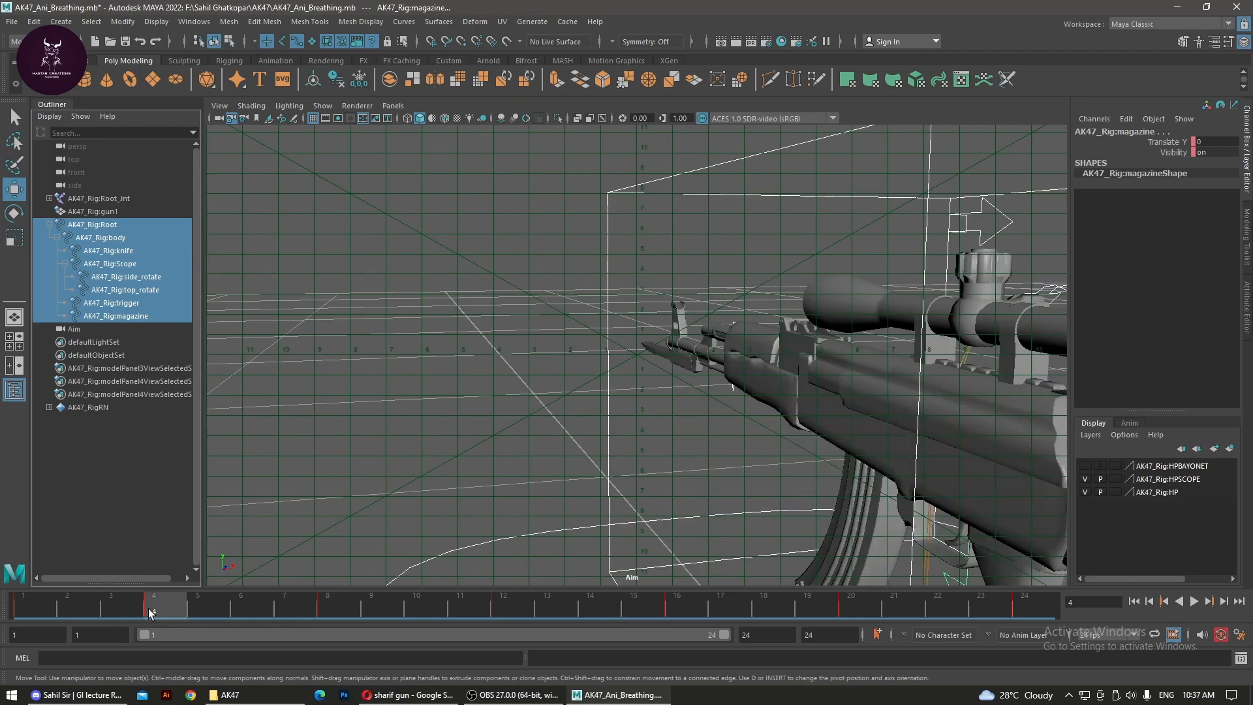
pyautogui.keyDown('shift'); pyautogui.click(156, 610); pyautogui.keyUp('shift')
pyautogui.moveTo(166, 614); pyautogui.dragTo(341, 610)
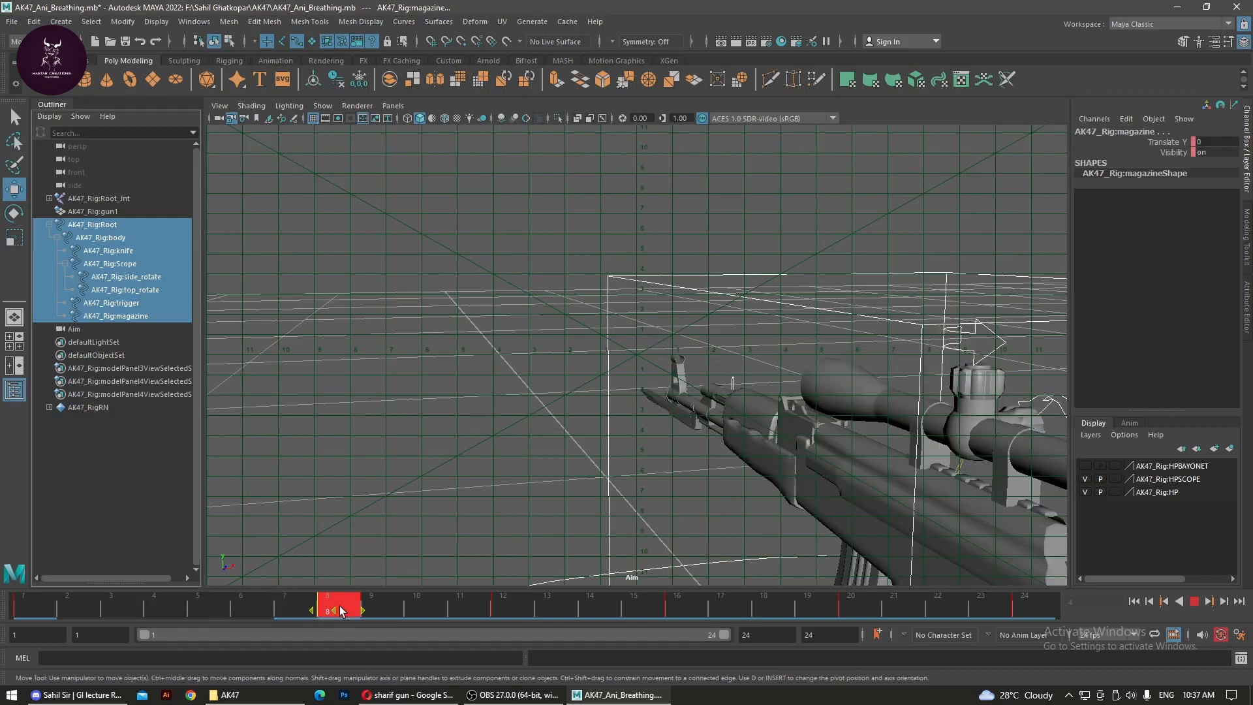
pyautogui.click(351, 578)
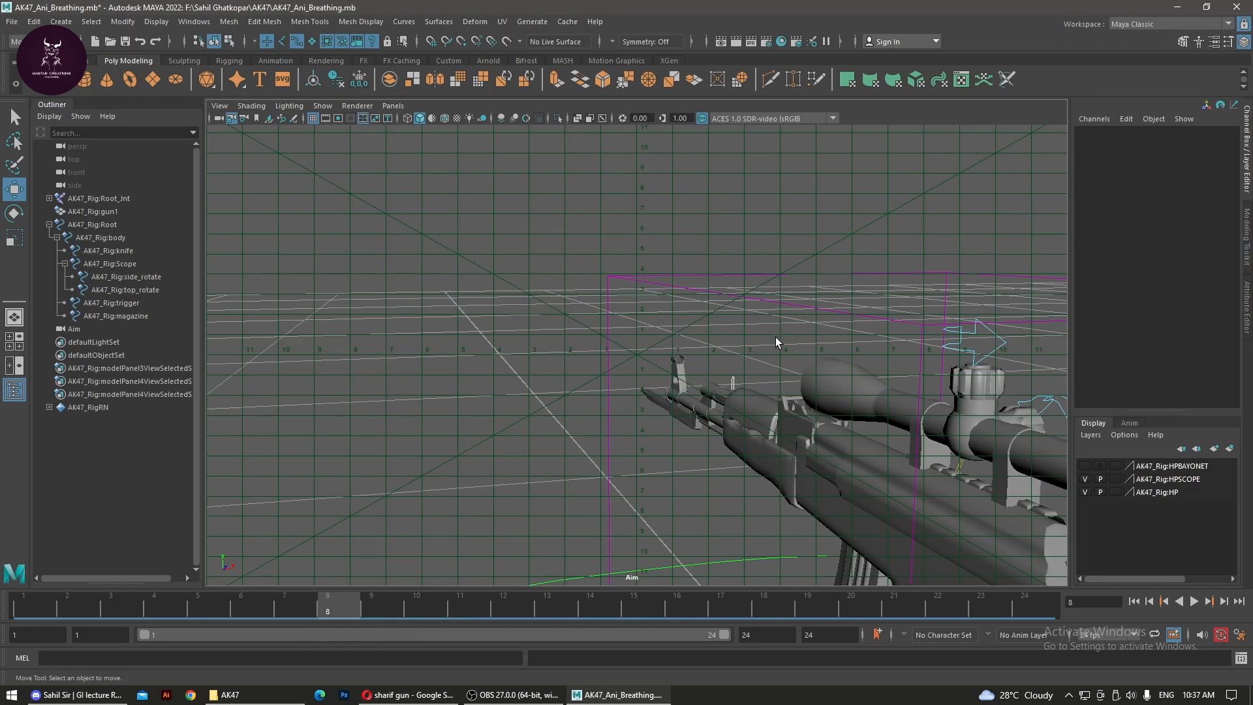
pyautogui.moveTo(792, 350); pyautogui.dragTo(967, 486)
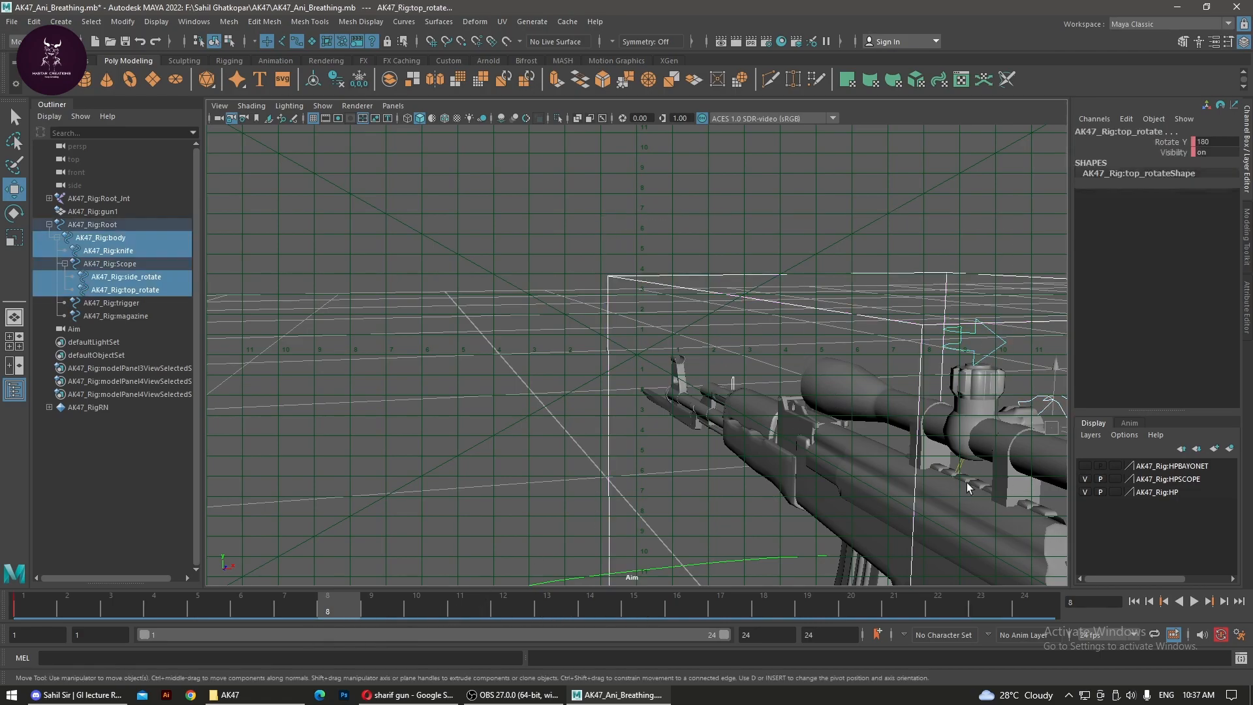
pyautogui.click(100, 239)
pyautogui.keyDown('shift'); pyautogui.click(99, 316); pyautogui.keyUp('shift')
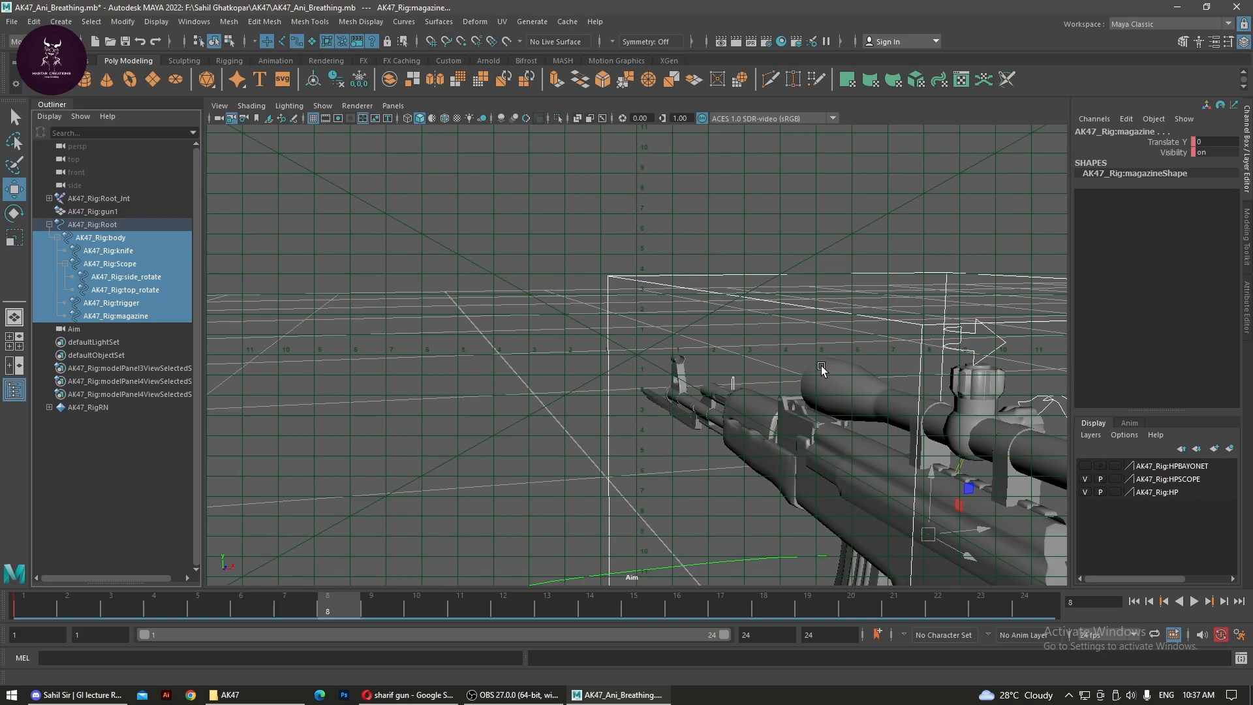
# Undo the key move and the selection changes so Root through magazine are selected again.
pyautogui.hotkey('ctrl', 'z')
pyautogui.hotkey('ctrl', 'z')
pyautogui.hotkey('ctrl', 'z')
pyautogui.hotkey('ctrl', 'z')
pyautogui.hotkey('ctrl', 'z')
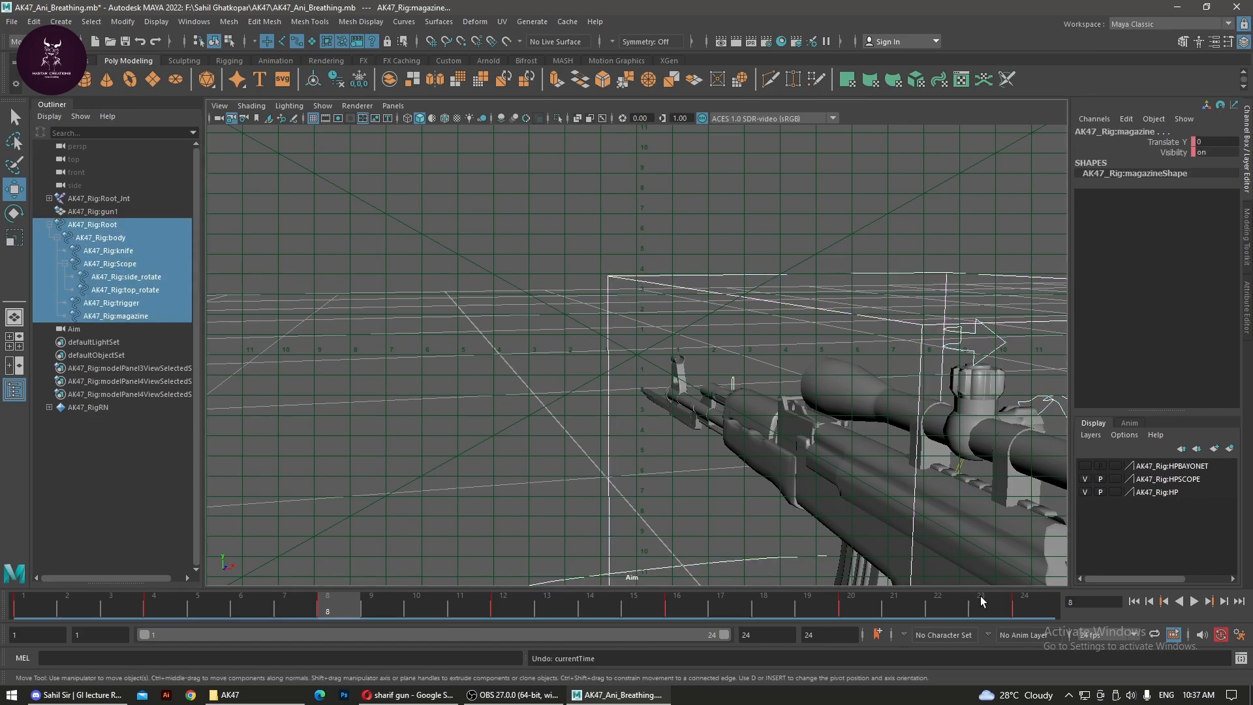
# Delete the selected controls' keys at frames 24 and 20.
pyautogui.click(1022, 604)
pyautogui.rightClick(1022, 604)
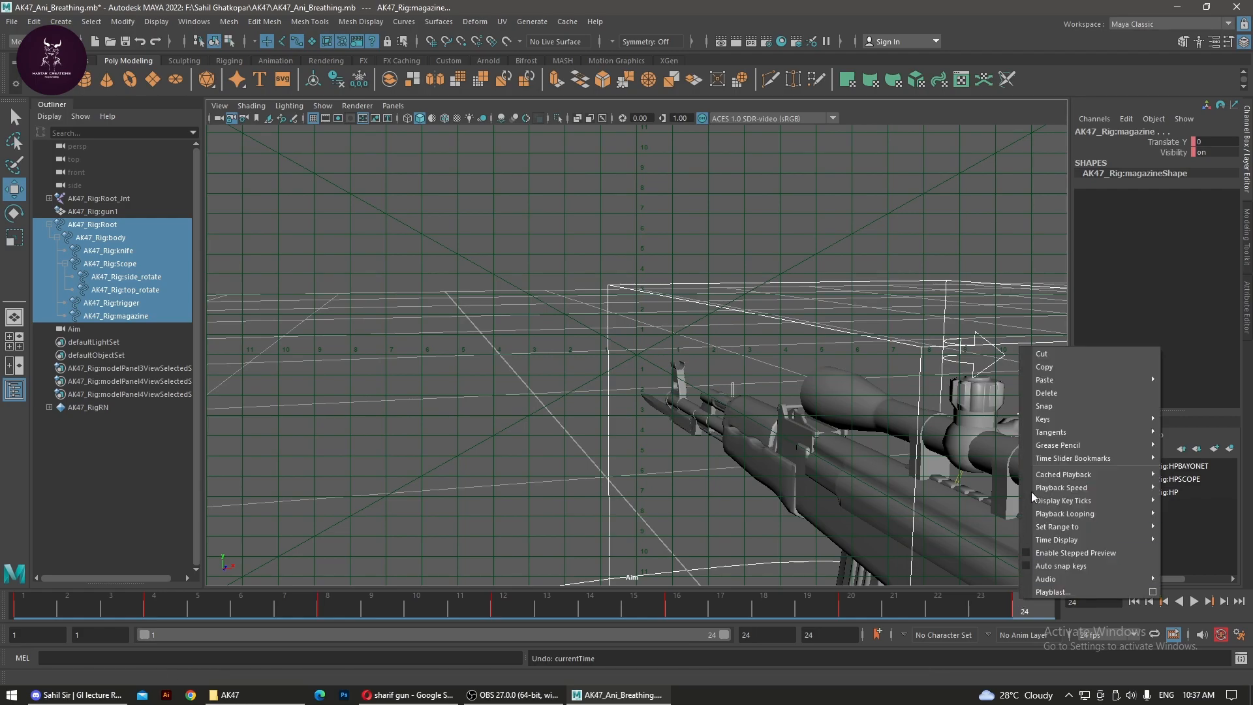
pyautogui.click(1048, 394)
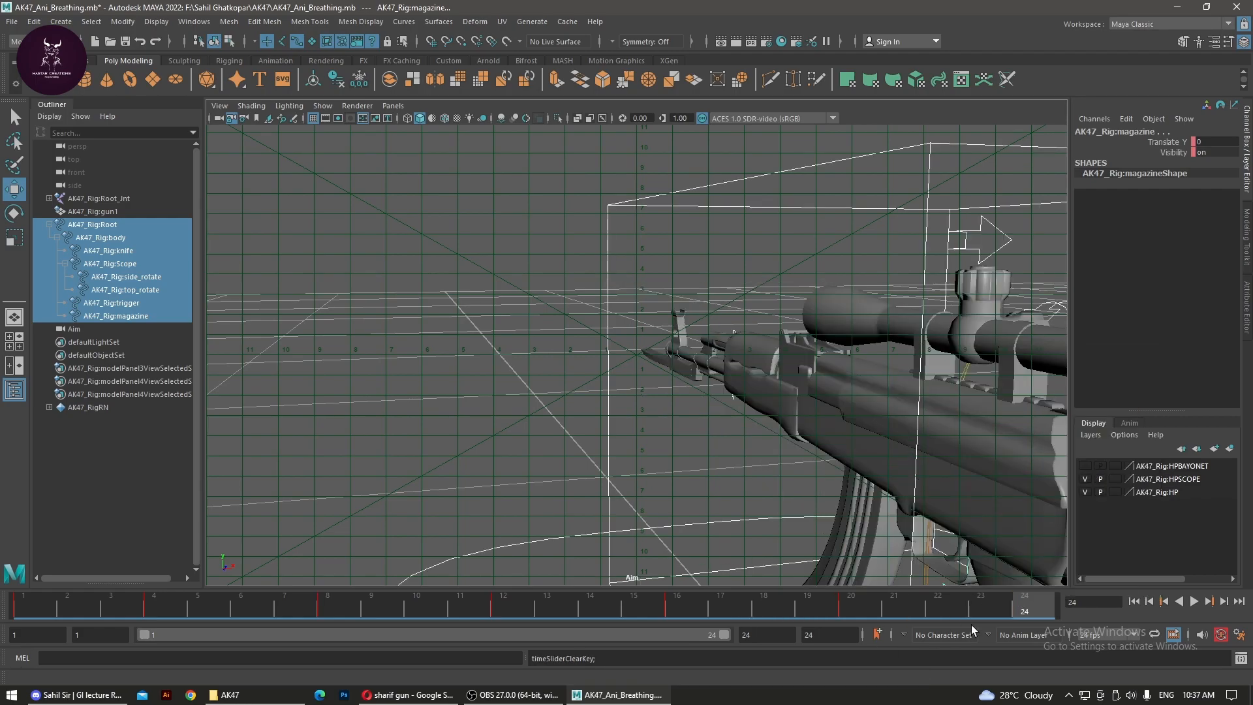
pyautogui.click(851, 610)
pyautogui.rightClick(855, 603)
pyautogui.click(892, 405)
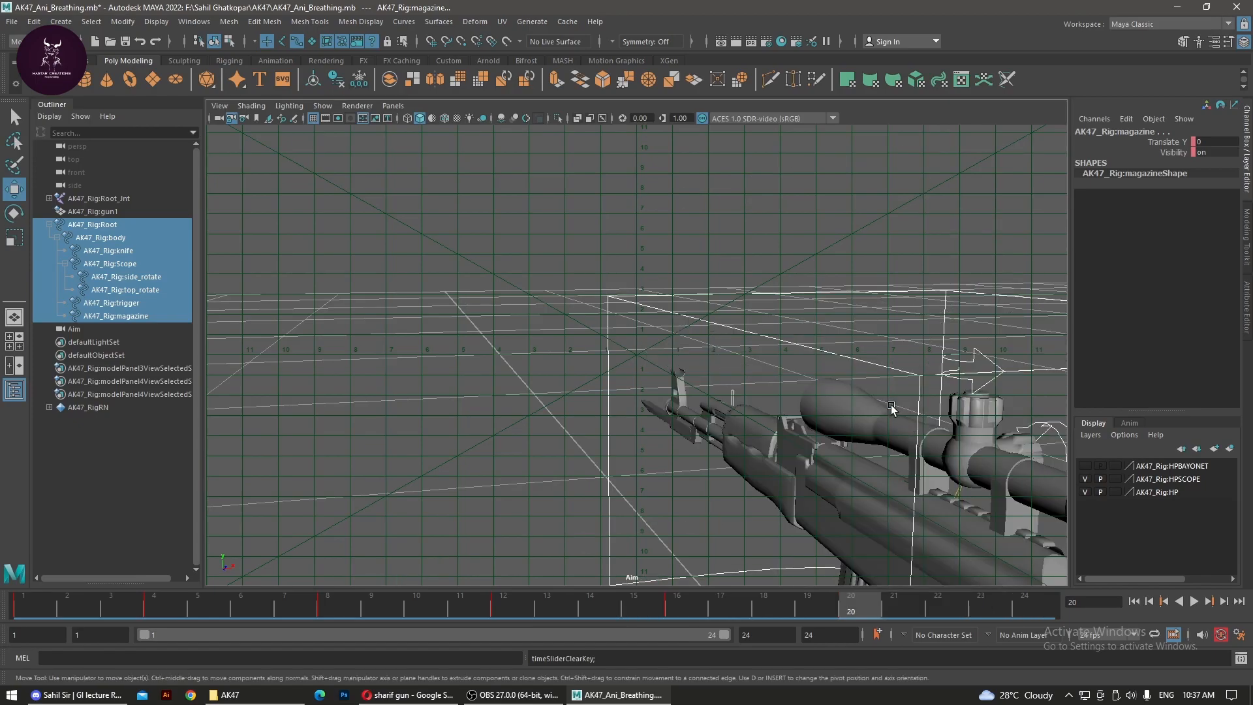
# Delete the selected controls' keys at frames 16, 12 and 8.
pyautogui.click(660, 600)
pyautogui.click(671, 604)
pyautogui.rightClick(672, 604)
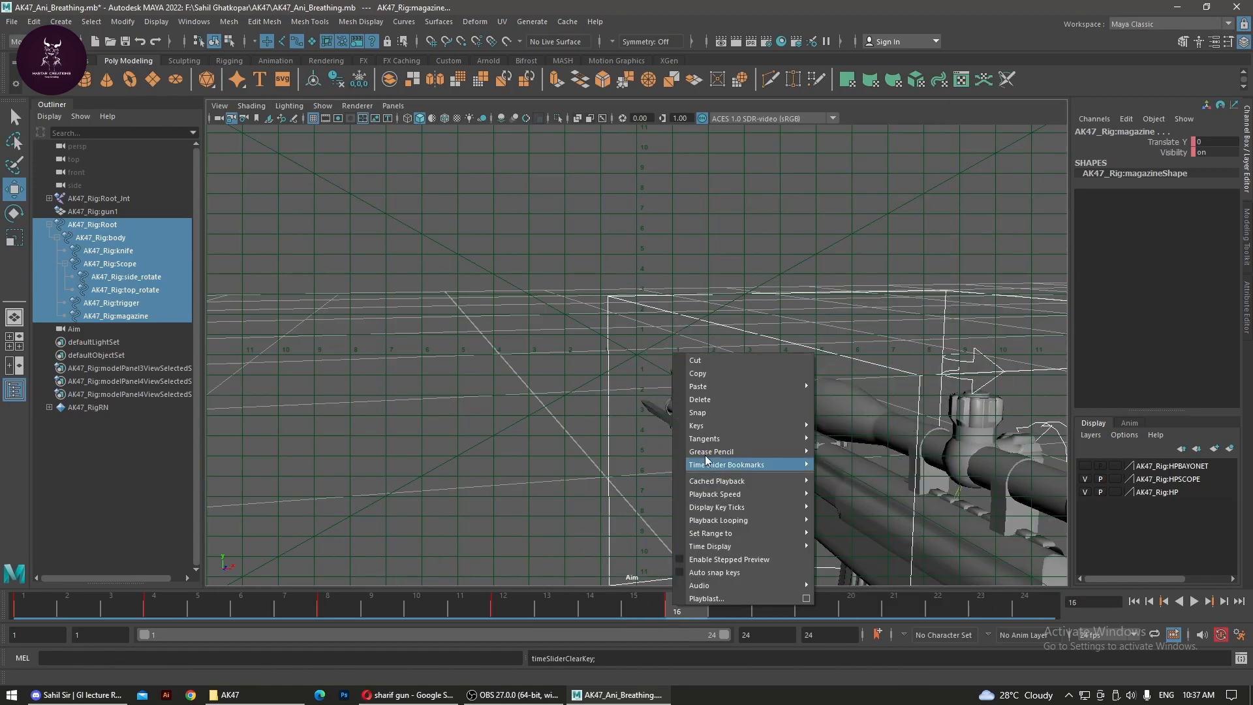
pyautogui.click(707, 397)
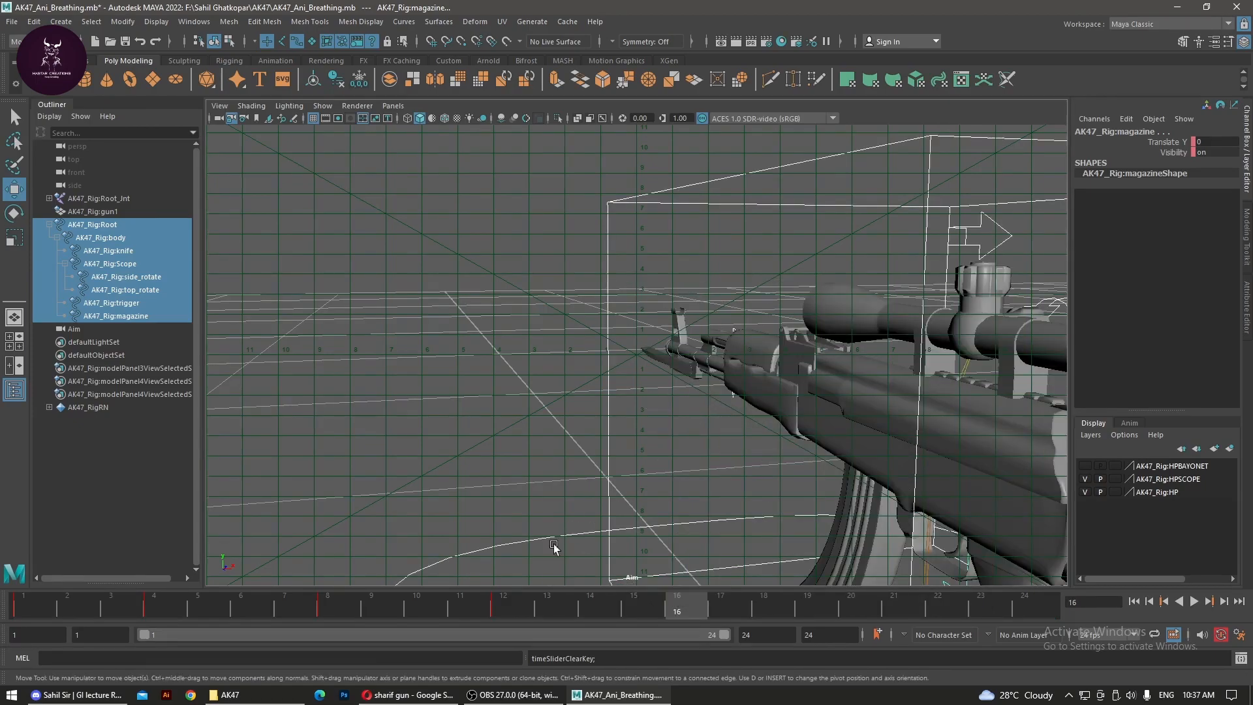
pyautogui.click(500, 598)
pyautogui.rightClick(499, 598)
pyautogui.click(539, 393)
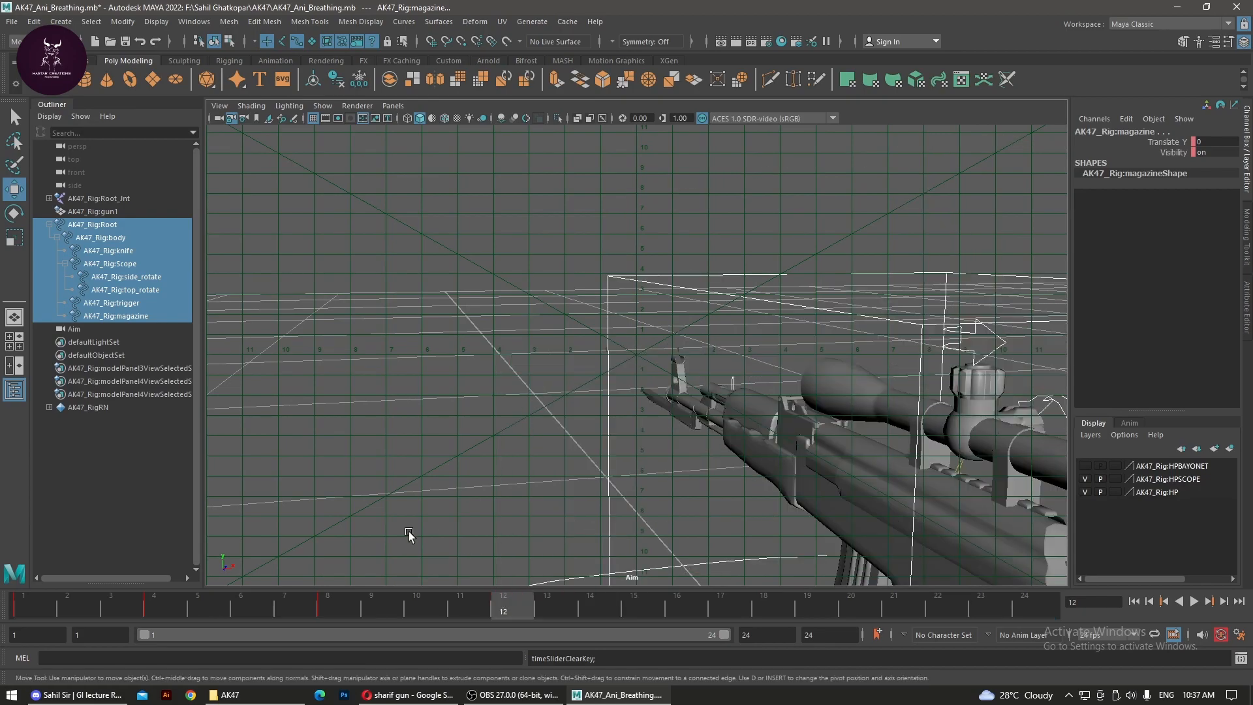
pyautogui.click(327, 599)
pyautogui.rightClick(327, 600)
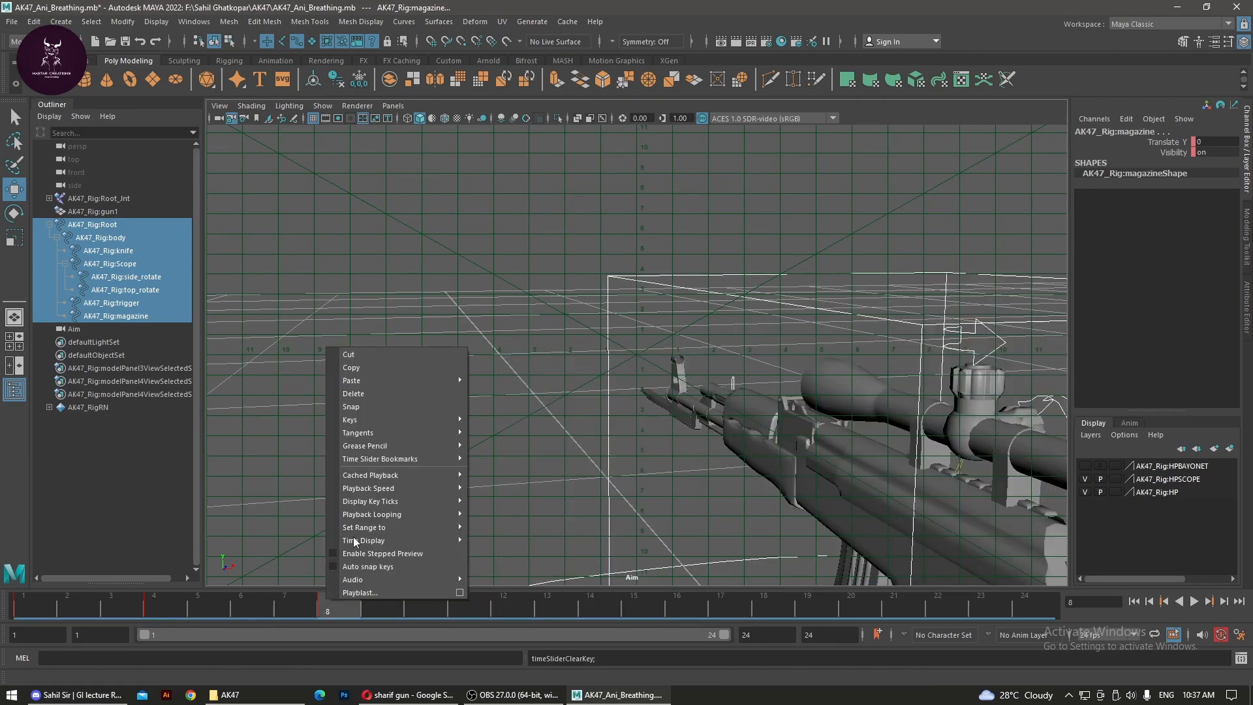
pyautogui.click(372, 393)
# Move the selected controls' keys from frame 4 to frame 10.
pyautogui.click(155, 614)
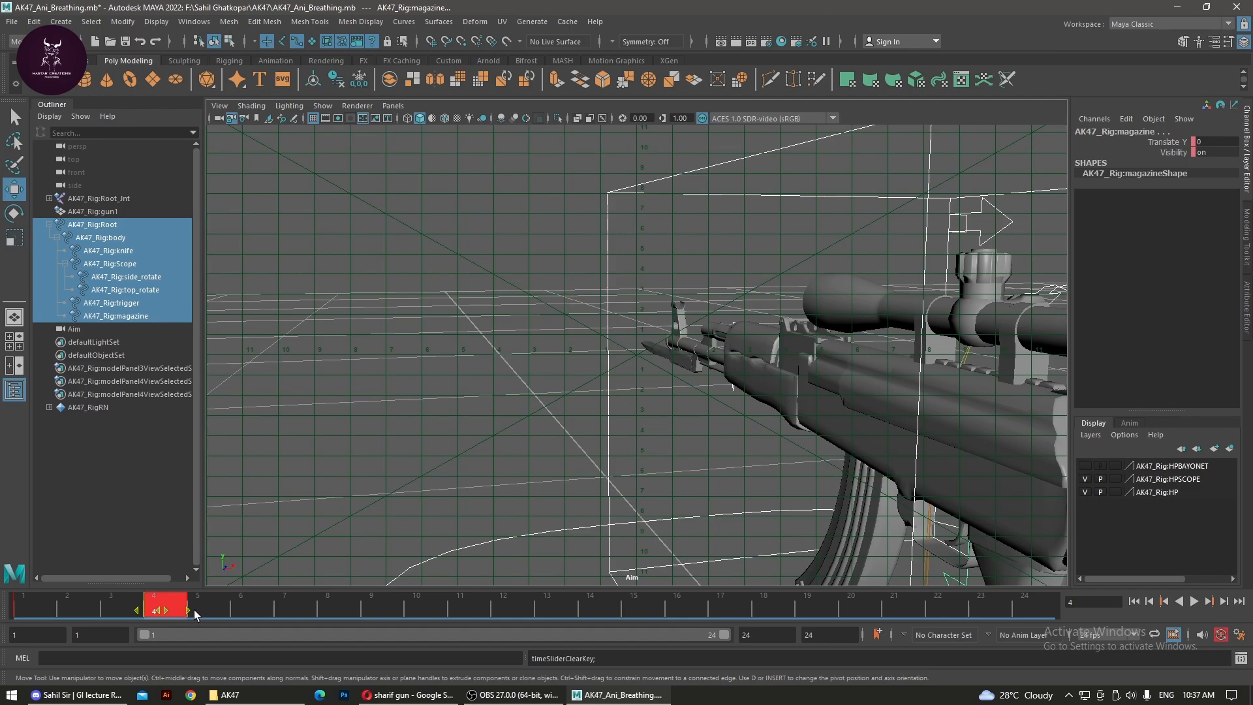
pyautogui.moveTo(189, 610); pyautogui.dragTo(231, 611)
pyautogui.moveTo(187, 611); pyautogui.dragTo(458, 613)
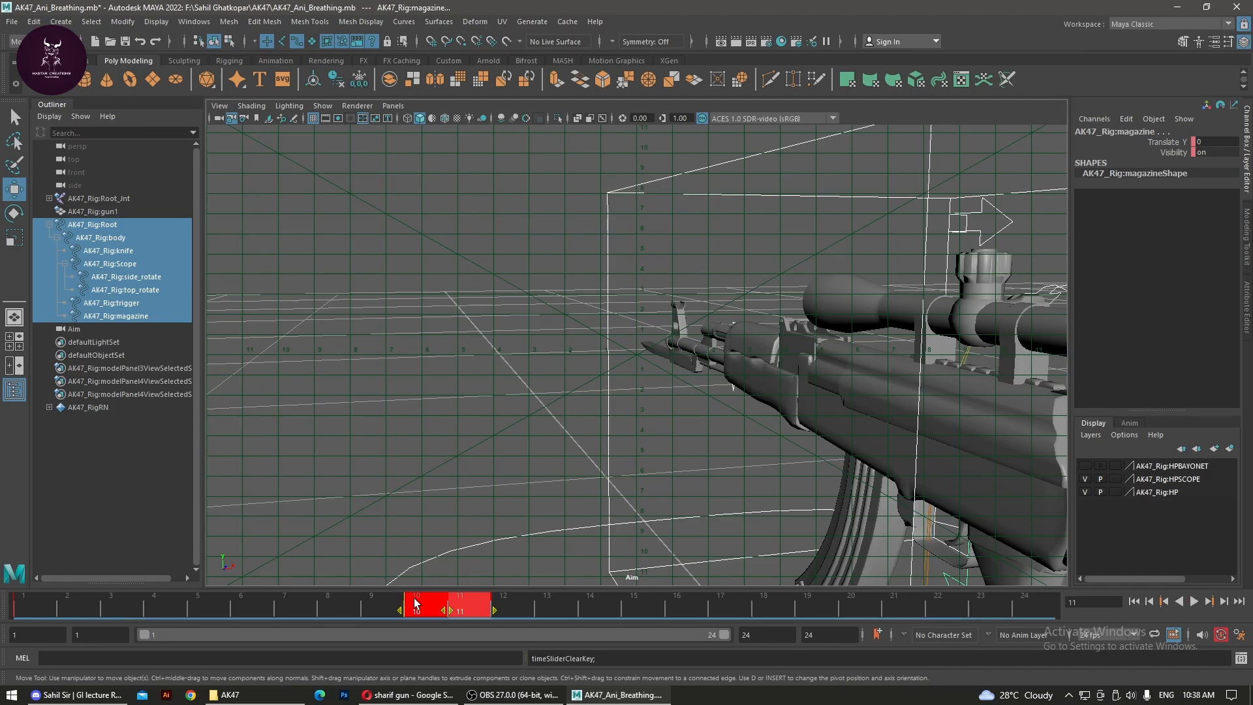
pyautogui.click(563, 607)
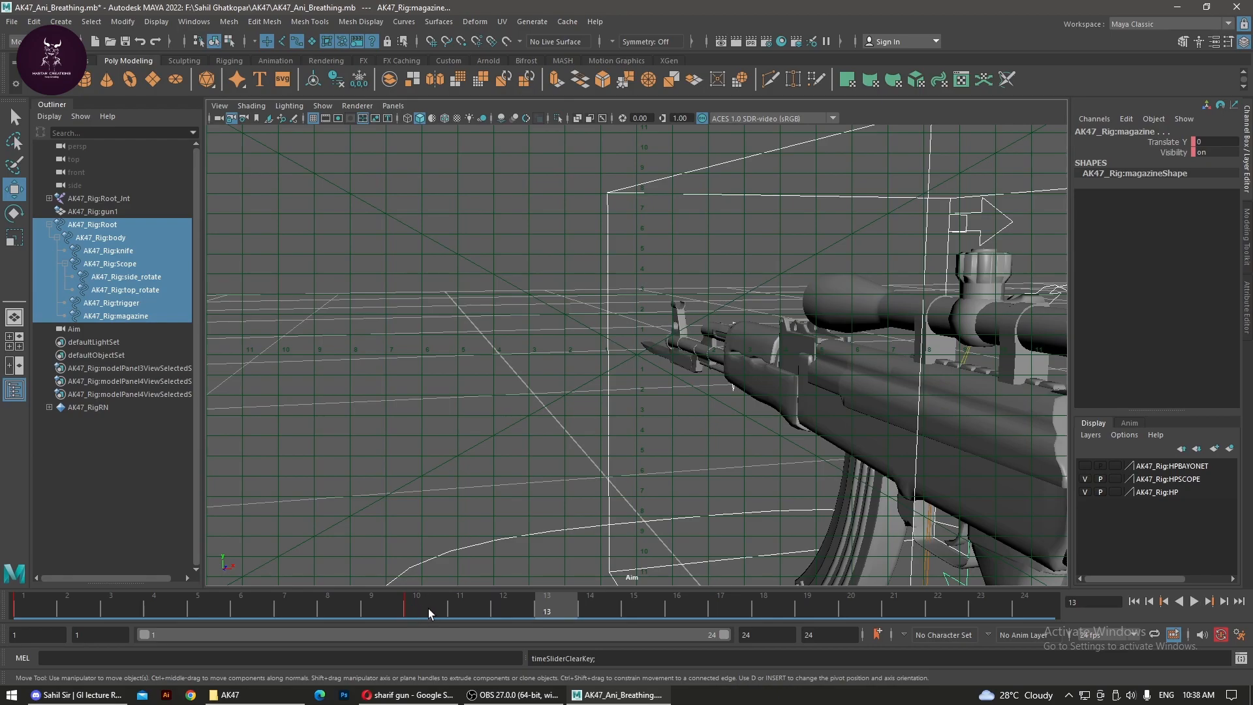
pyautogui.click(412, 612)
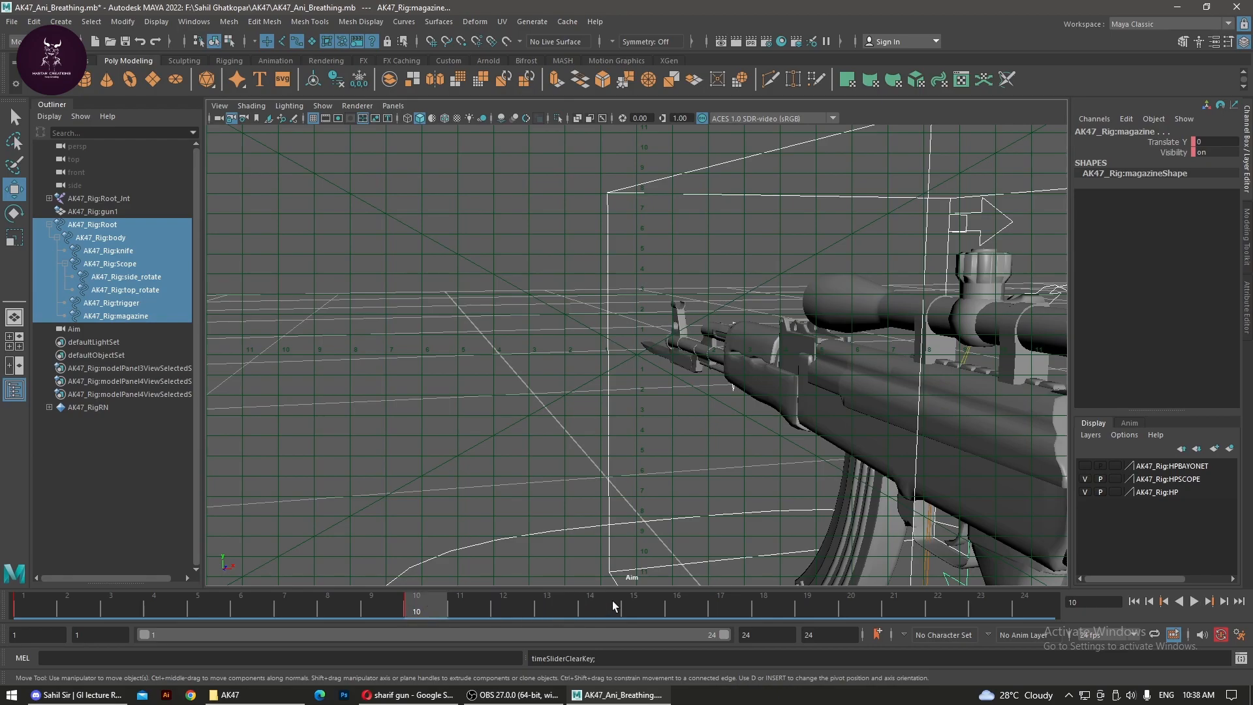
# Copy the selected controls' keys at frame 1 and paste them at frame 20.
pyautogui.click(23, 608)
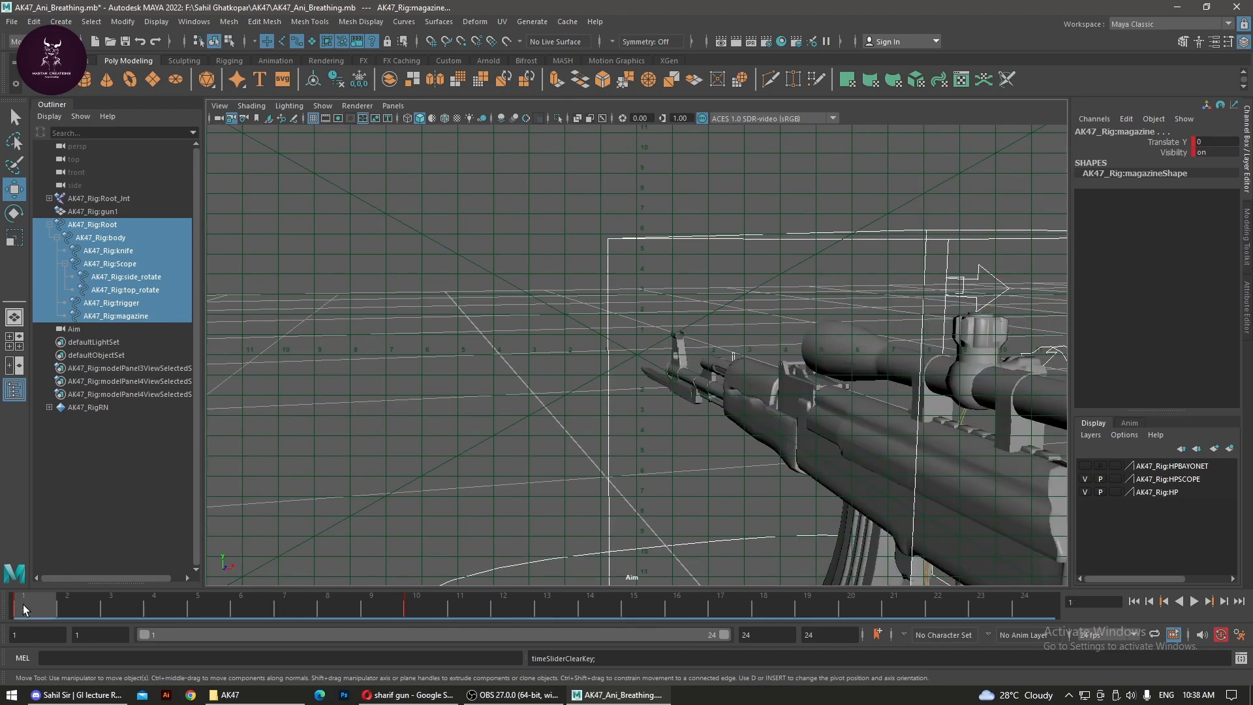
pyautogui.rightClick(23, 609)
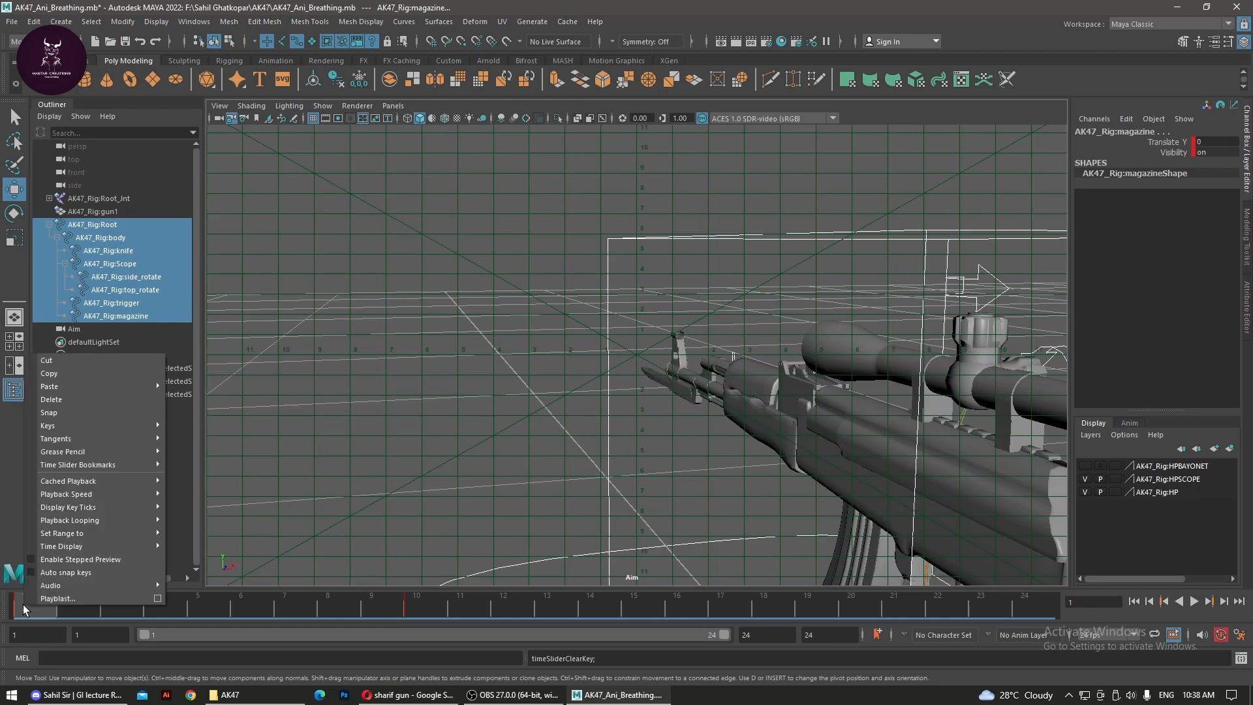
pyautogui.click(49, 374)
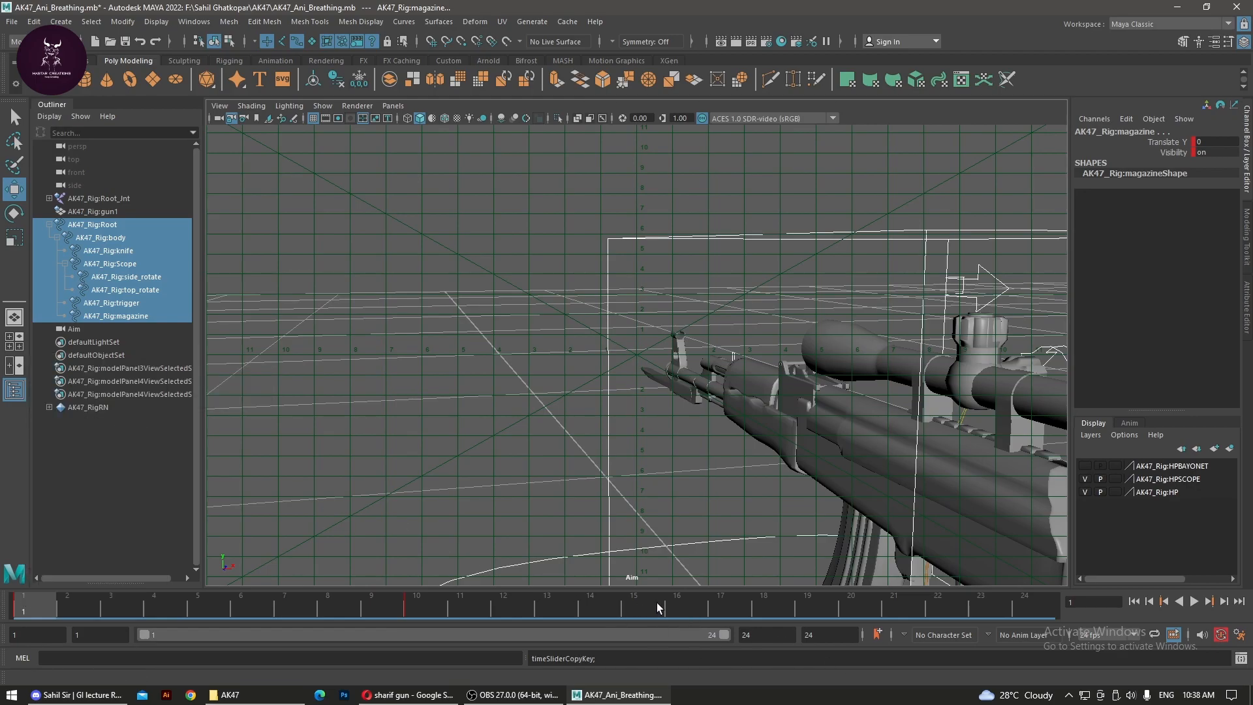
pyautogui.click(852, 612)
pyautogui.rightClick(853, 612)
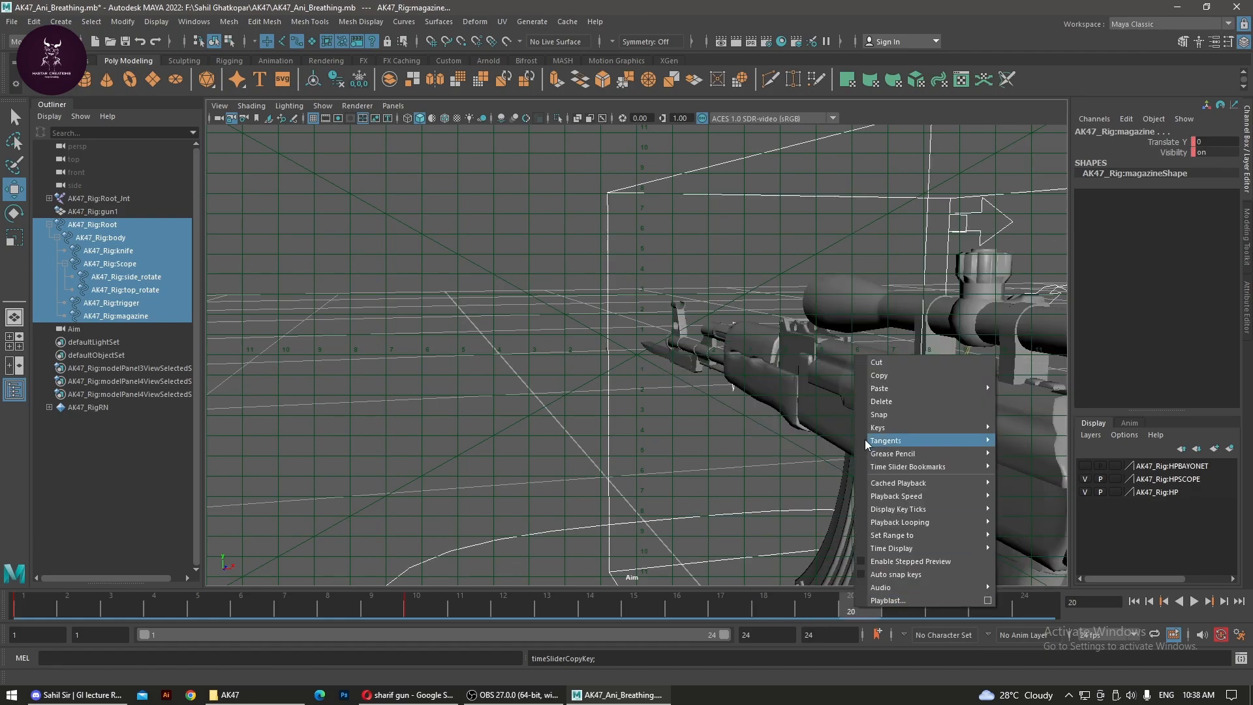
pyautogui.moveTo(877, 390)
pyautogui.click(1021, 388)
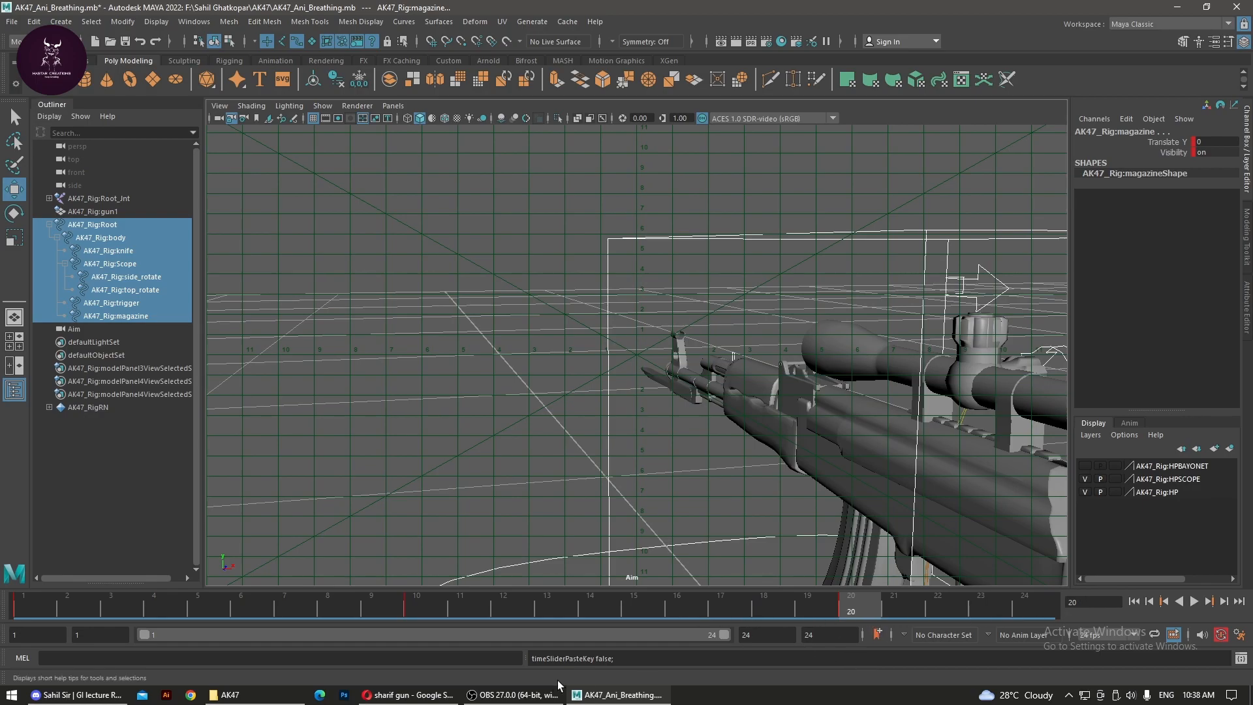
# Set the animation end frame to 20, play the loop in the Aim camera view and stop it.
pyautogui.moveTo(825, 635); pyautogui.dragTo(763, 634)
pyautogui.write('2')
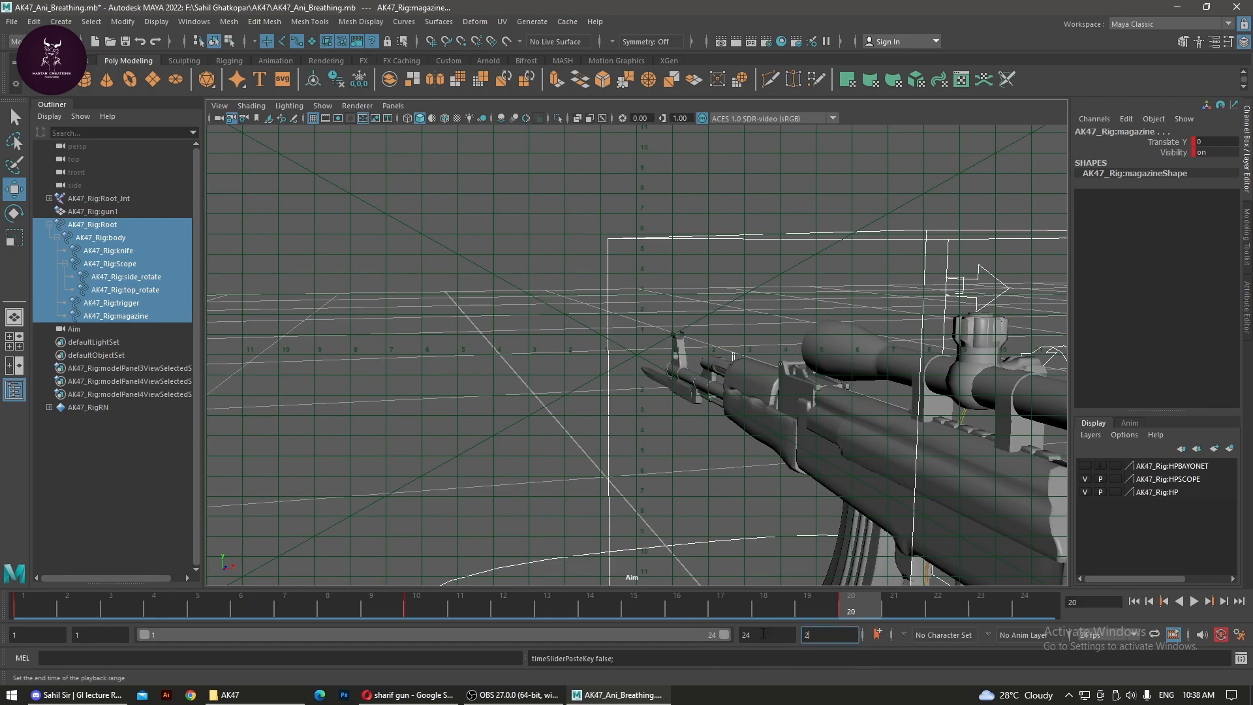
pyautogui.write('0')
pyautogui.press('Return')
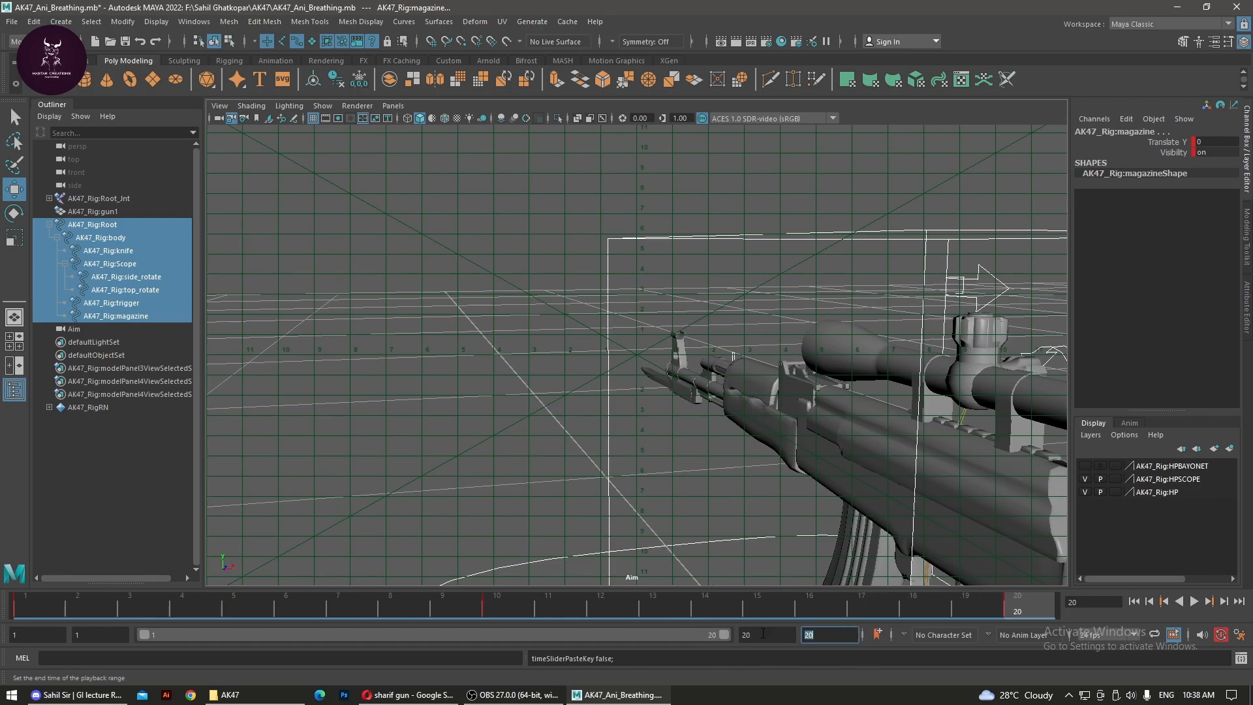
pyautogui.click(1196, 605)
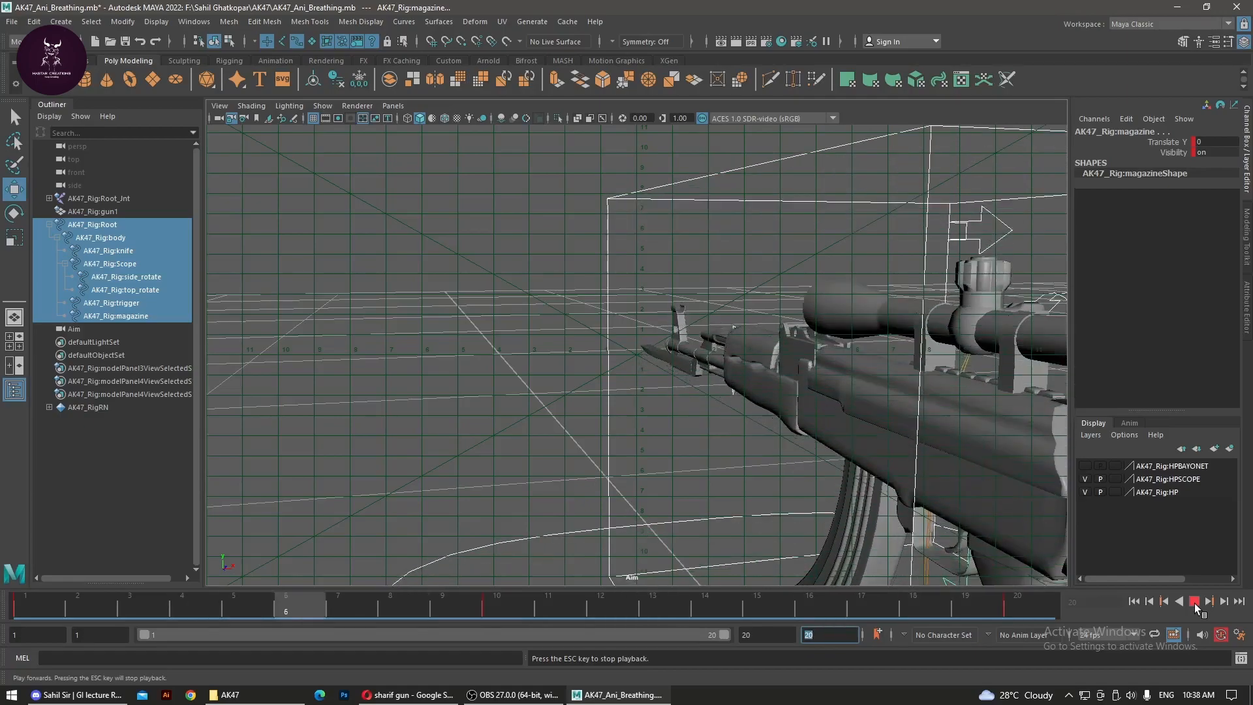
pyautogui.click(1197, 603)
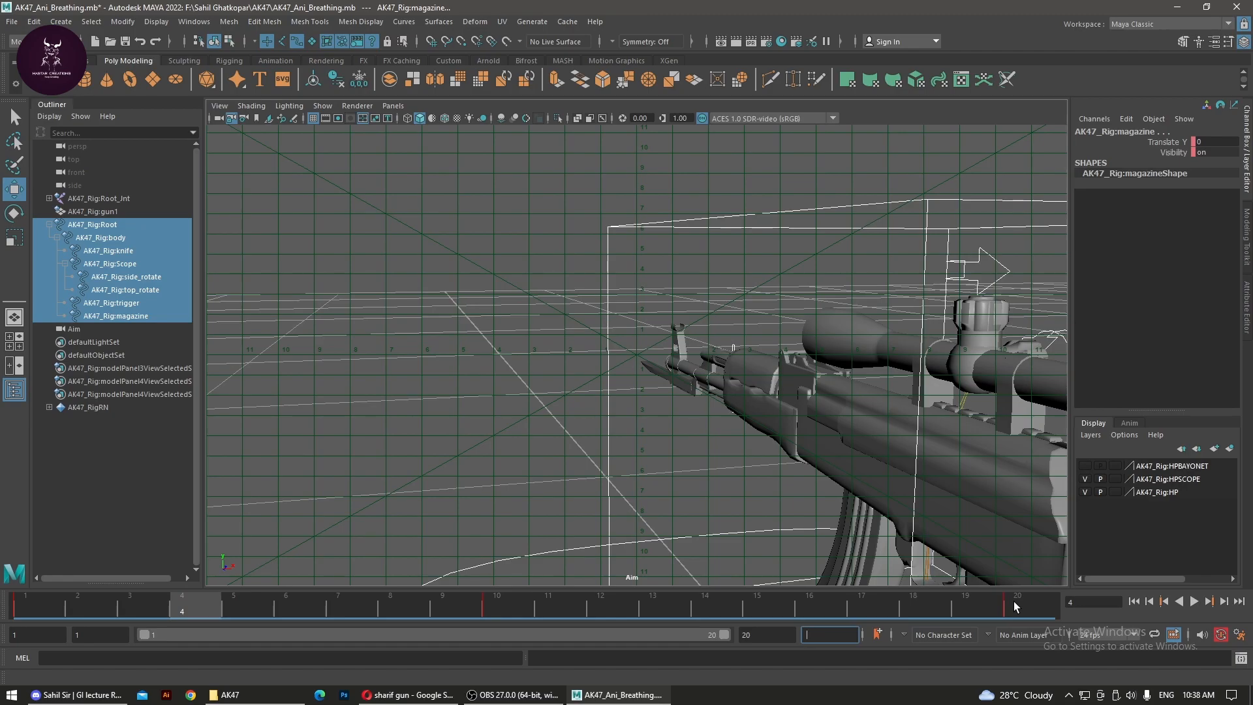
# Set the animation end frame to 24 and extend the playback range to frame 24.
pyautogui.click(777, 635)
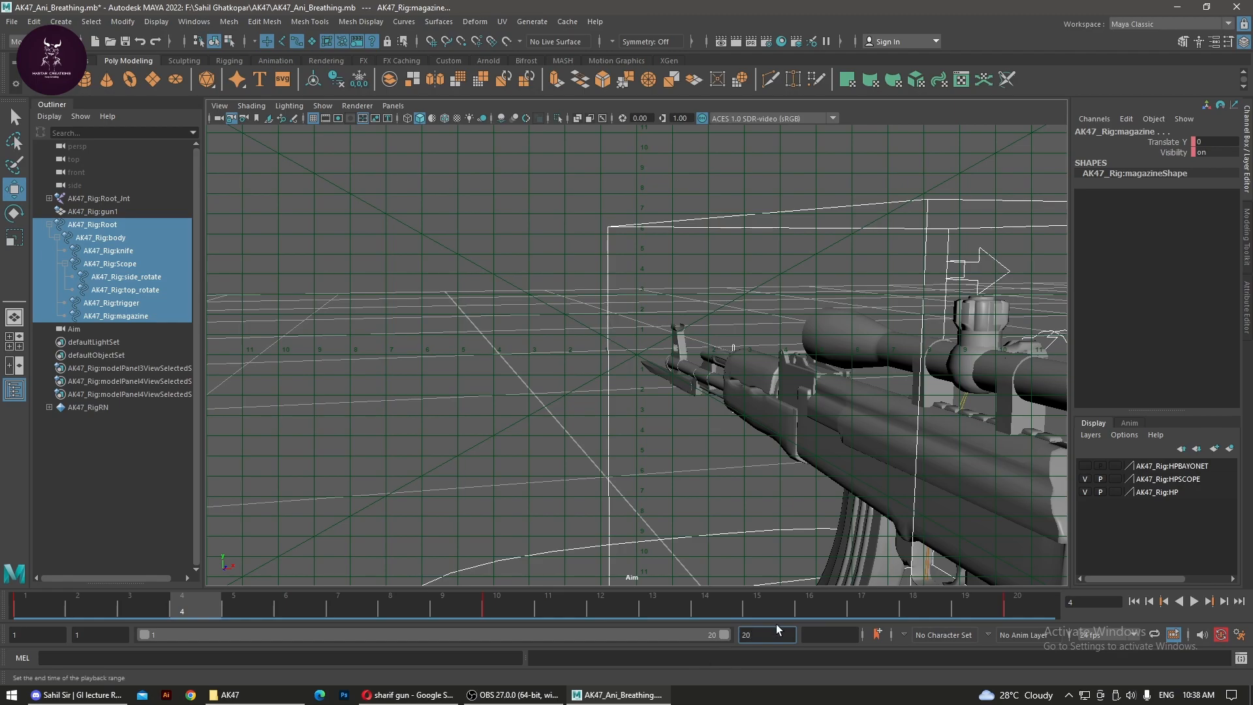
pyautogui.click(822, 632)
pyautogui.write('24')
pyautogui.press('Return')
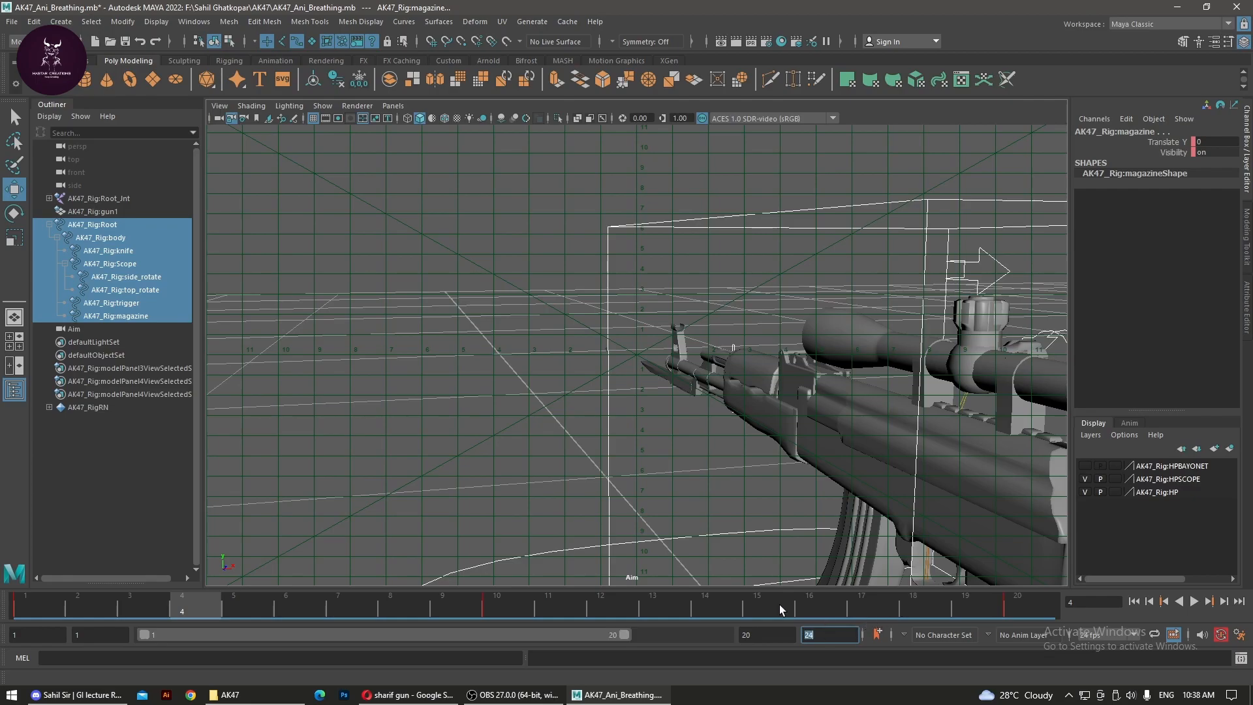
pyautogui.moveTo(626, 634); pyautogui.dragTo(723, 635)
# Move the selected controls' keys from frame 20 to frame 24.
pyautogui.click(873, 610)
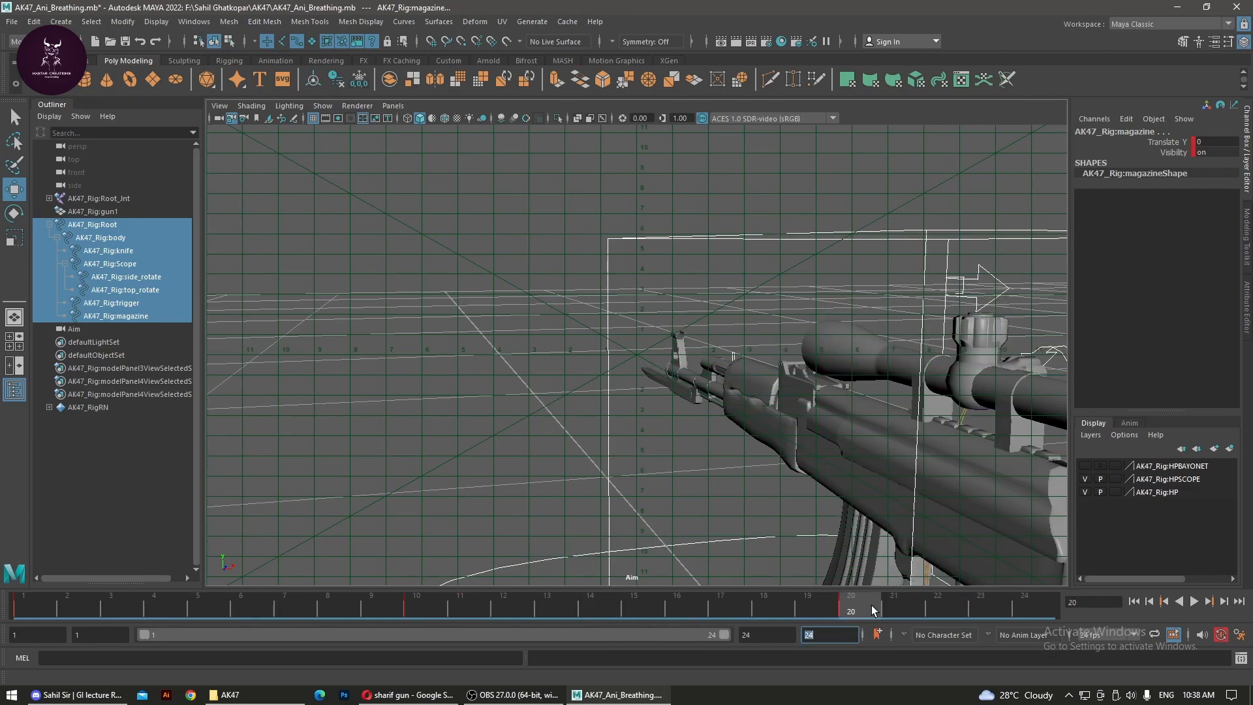
pyautogui.press('capslock')
pyautogui.doubleClick(852, 605)
pyautogui.click(852, 607)
pyautogui.keyDown('shift'); pyautogui.click(851, 611); pyautogui.keyUp('shift')
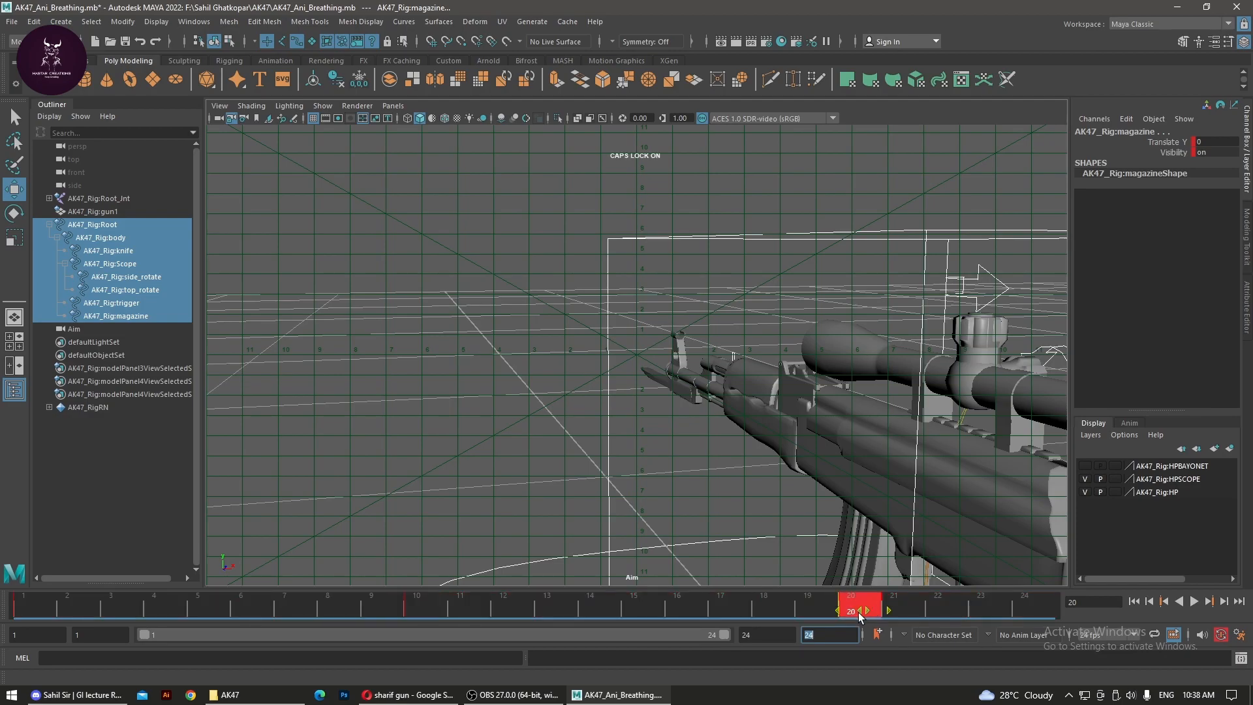
pyautogui.moveTo(869, 613); pyautogui.dragTo(1038, 617)
pyautogui.click(943, 607)
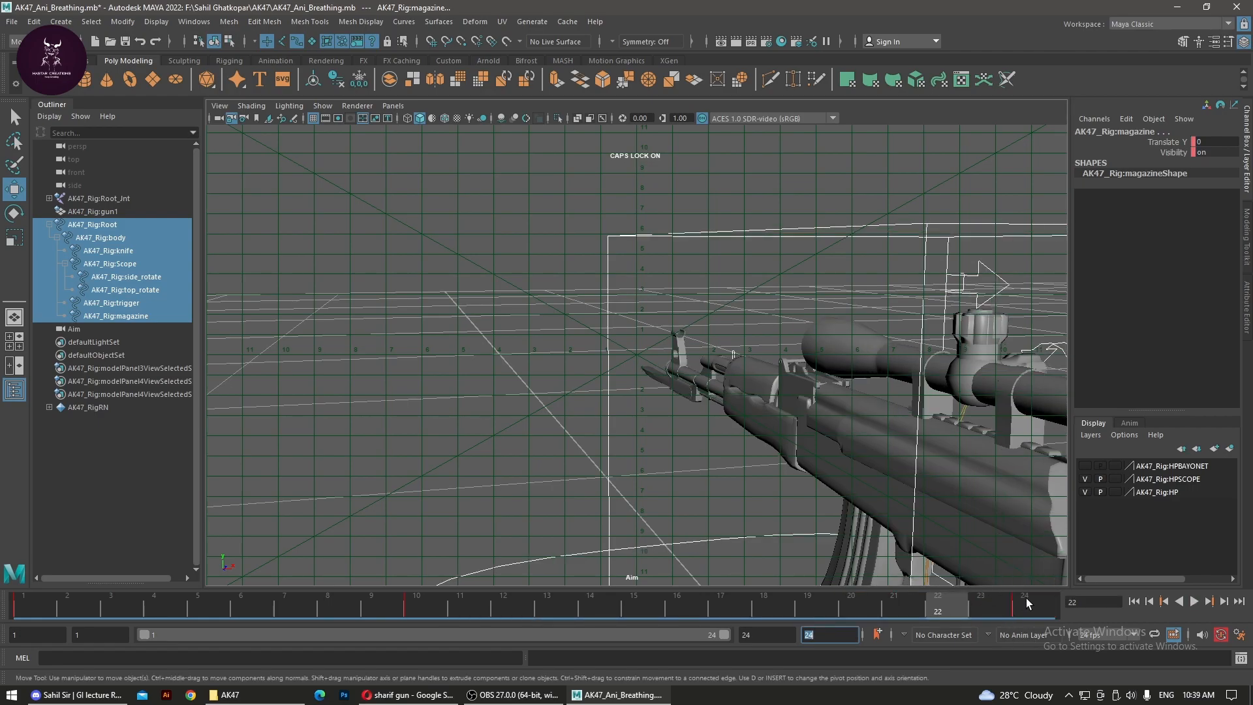
# Move the selected controls' keys from frame 10 to frame 12 and play the loop in the Aim camera view.
pyautogui.click(418, 609)
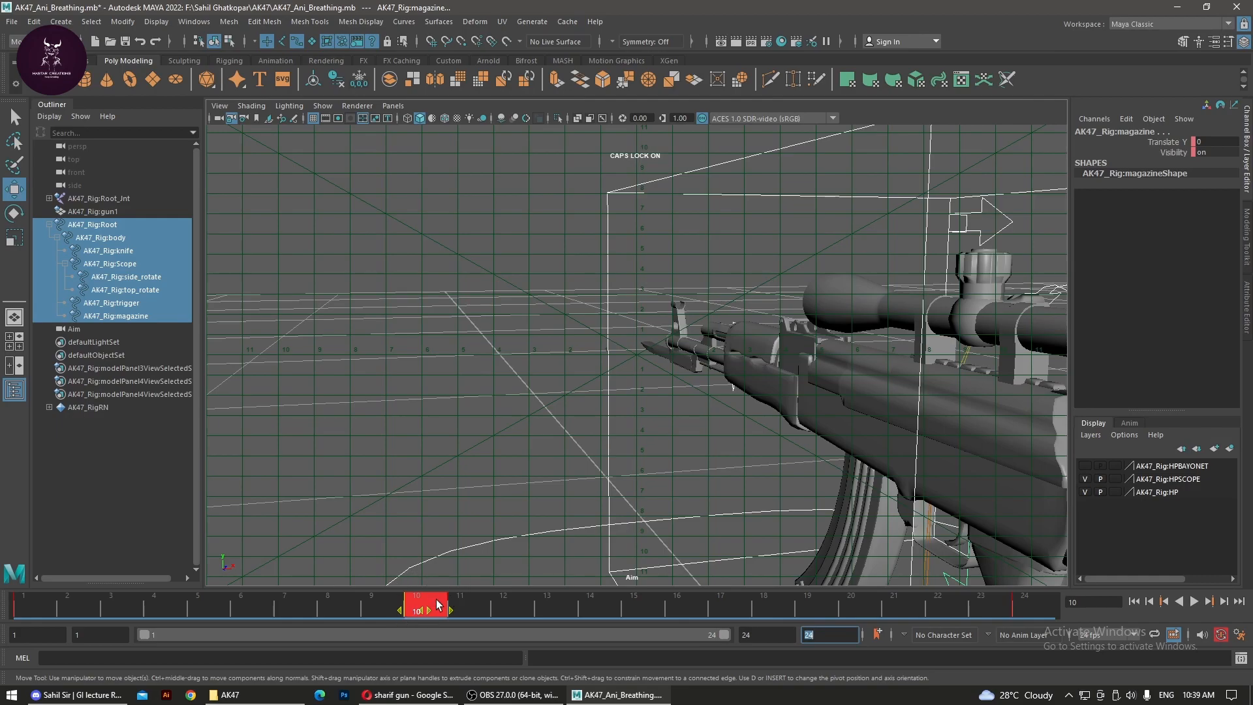
pyautogui.moveTo(434, 613); pyautogui.dragTo(522, 613)
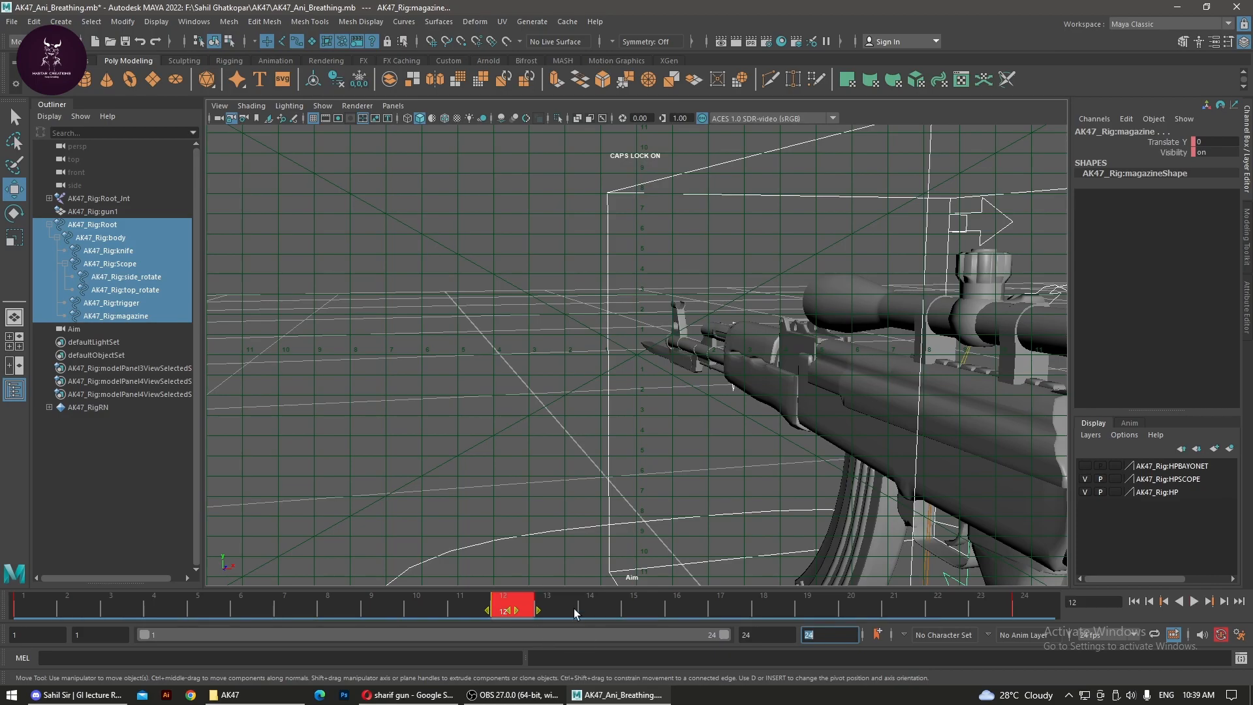
pyautogui.click(588, 562)
pyautogui.click(1194, 602)
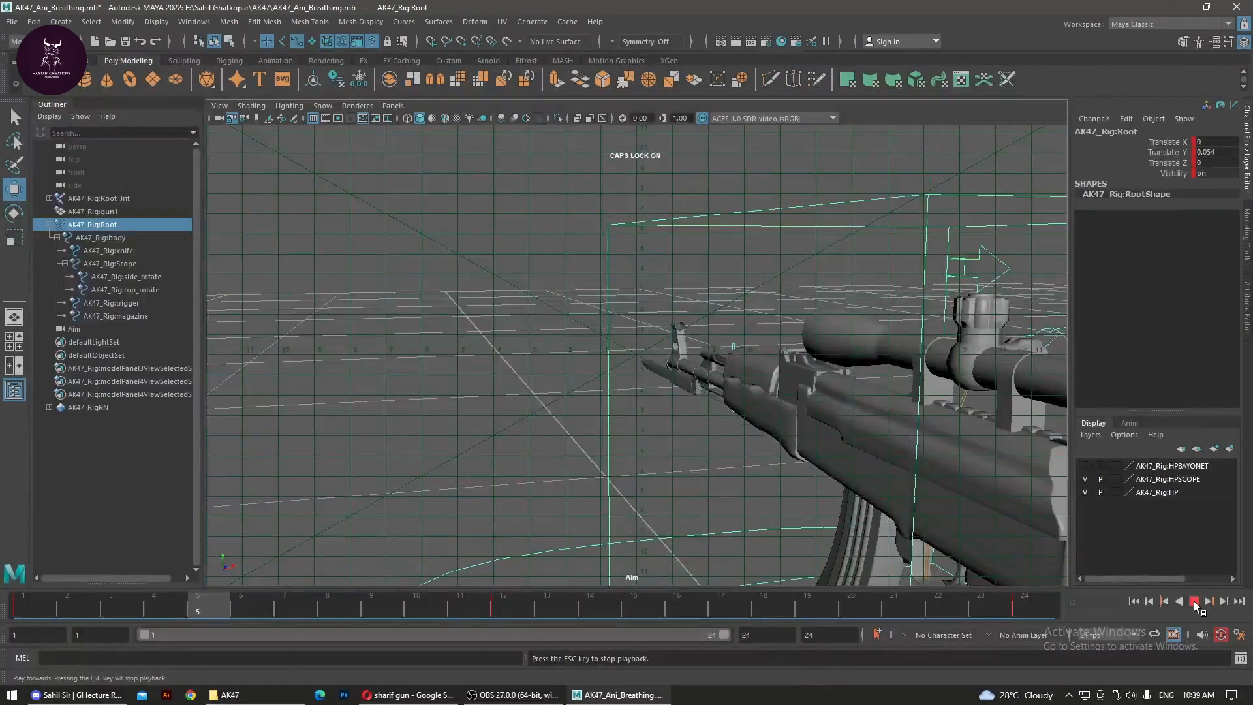
pyautogui.click(1194, 601)
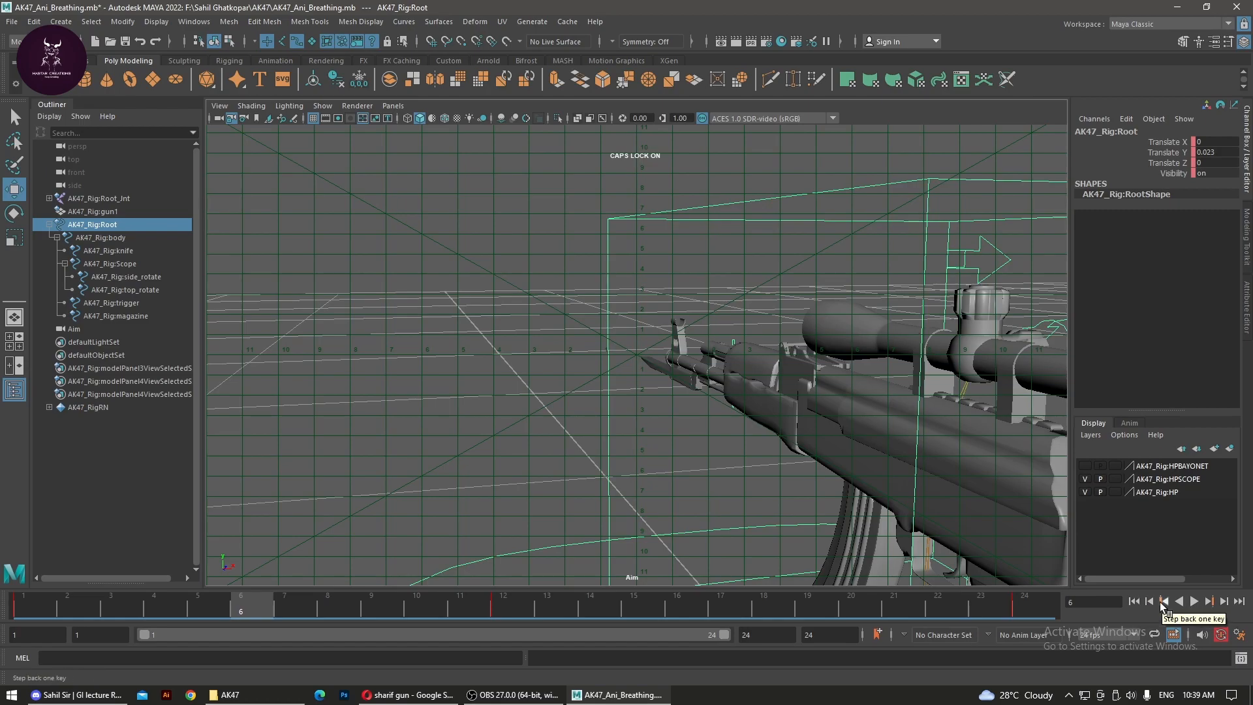
# Delete the Root control's keys at frames 1, 12 and 24.
pyautogui.click(28, 611)
pyautogui.click(1031, 610)
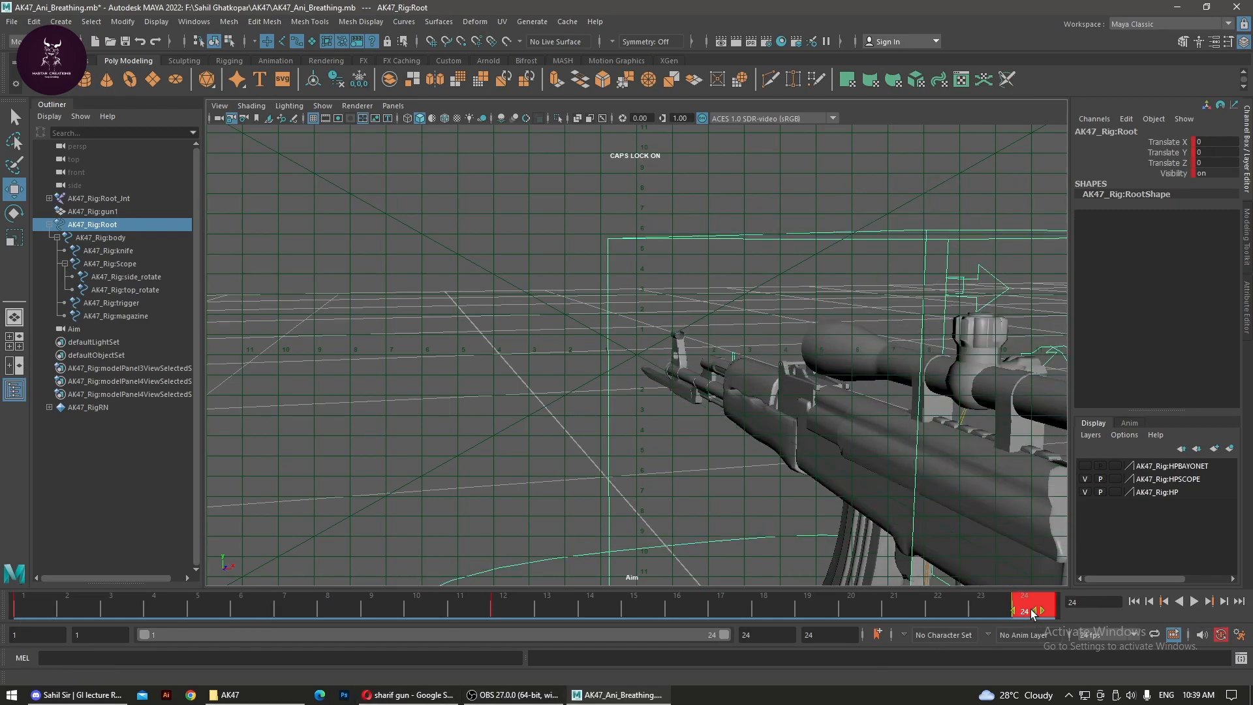
pyautogui.click(30, 607)
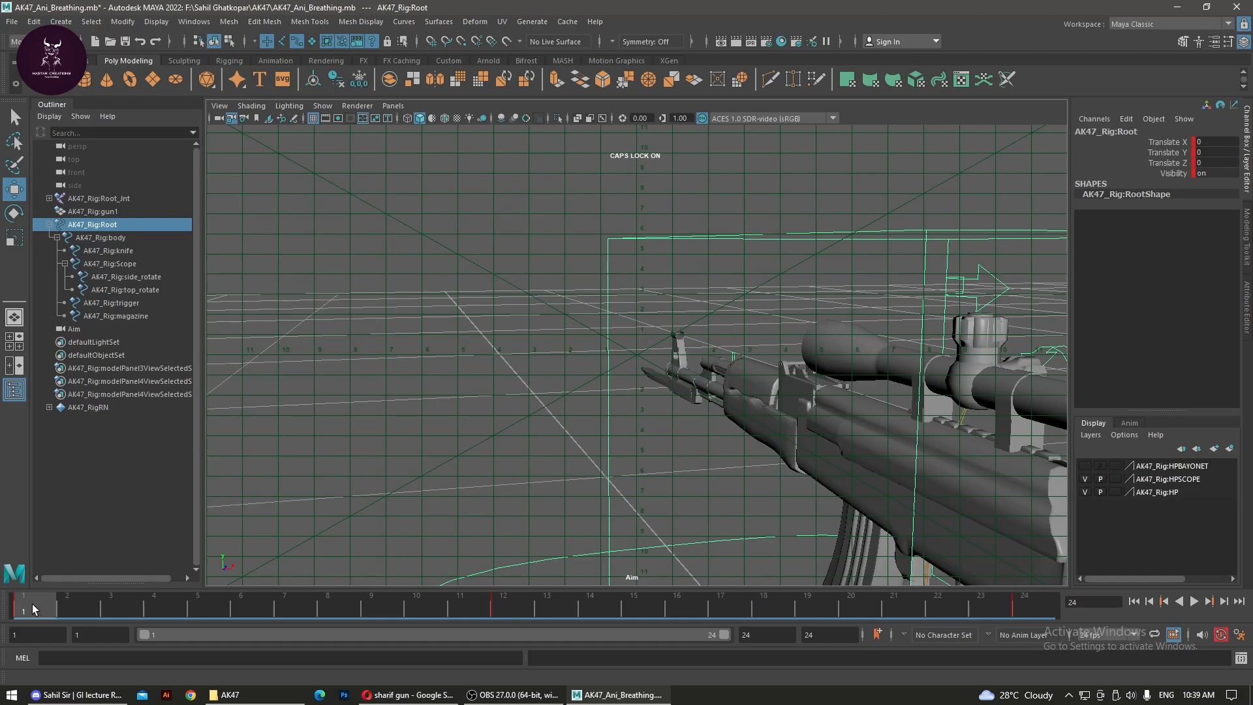
pyautogui.rightClick(32, 604)
pyautogui.click(72, 400)
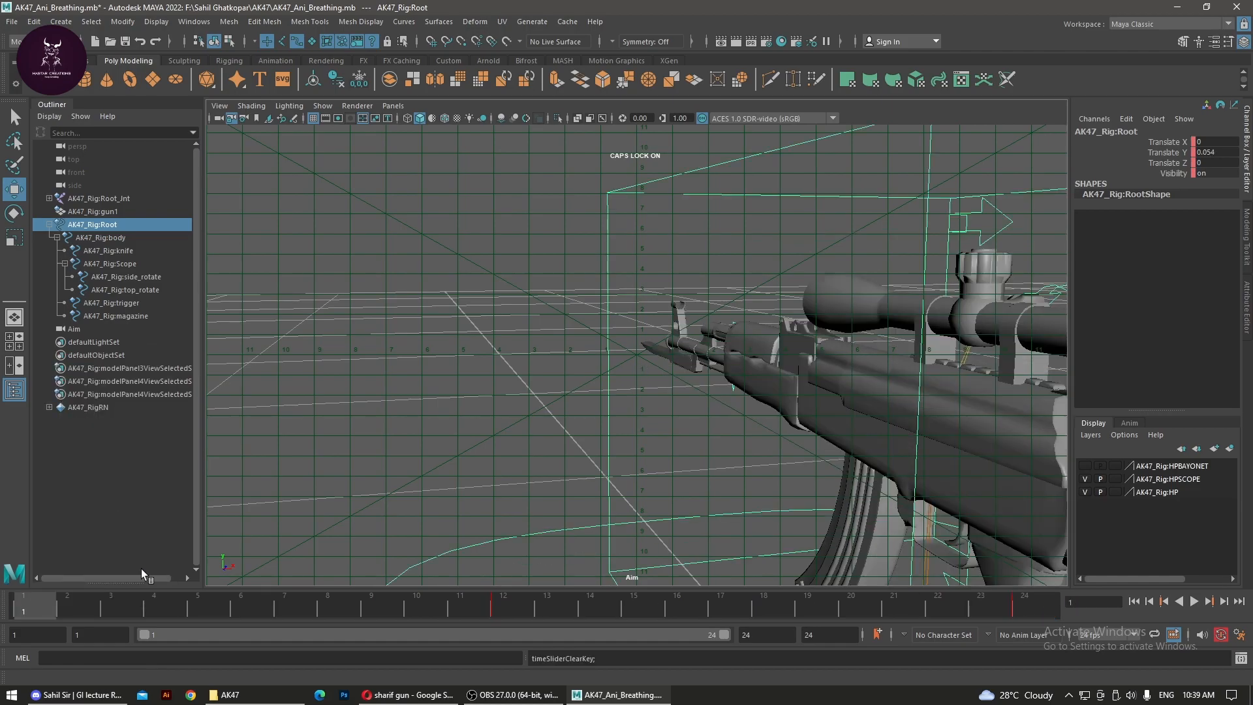
pyautogui.click(525, 611)
pyautogui.rightClick(511, 608)
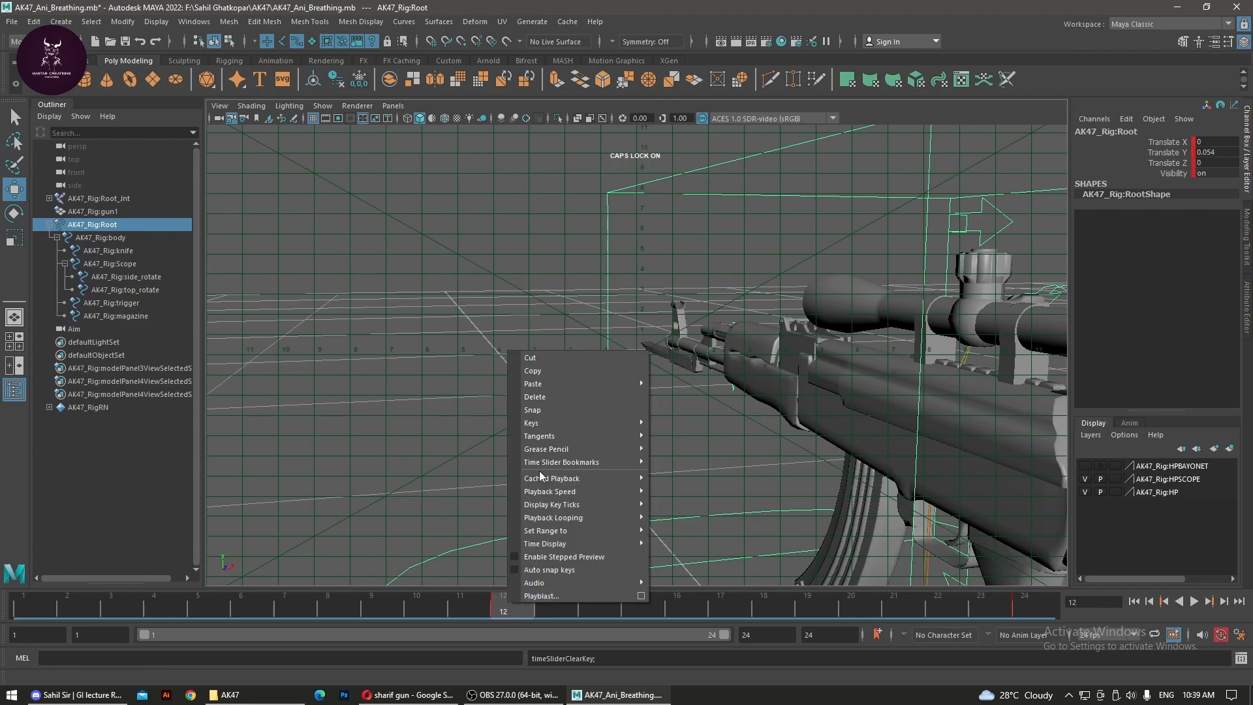
pyautogui.click(560, 399)
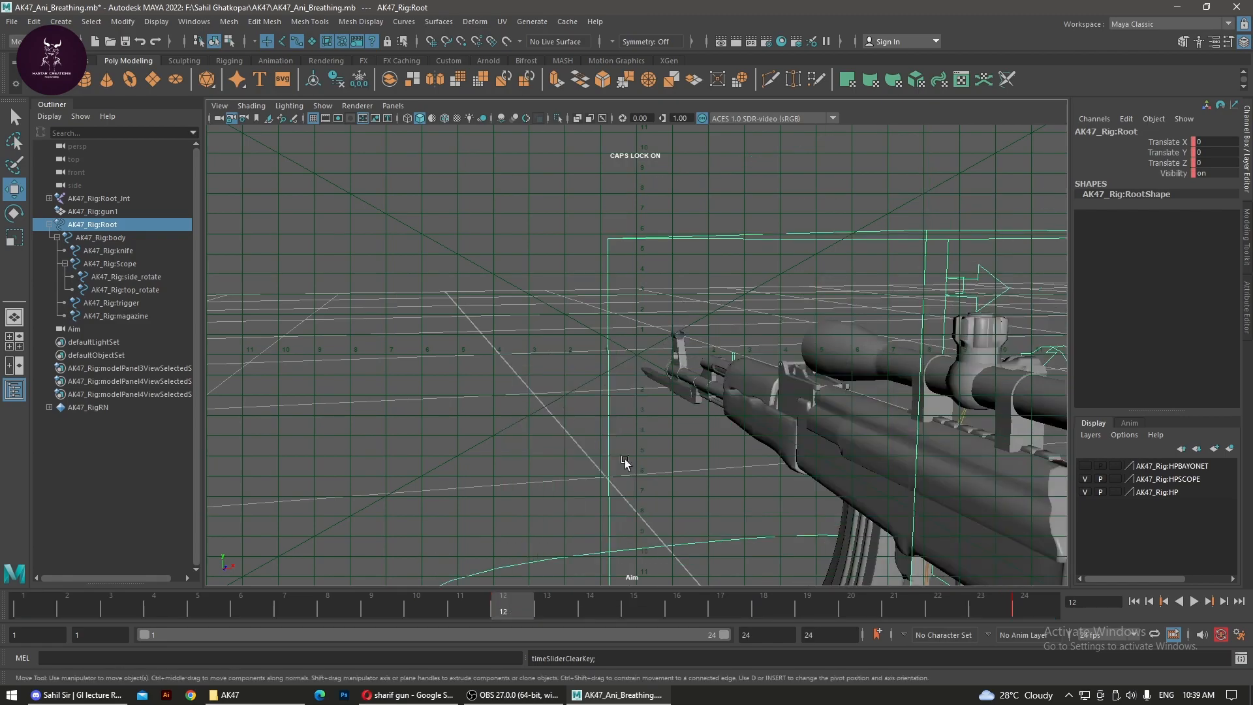
pyautogui.click(1026, 611)
pyautogui.rightClick(1025, 610)
pyautogui.click(1052, 403)
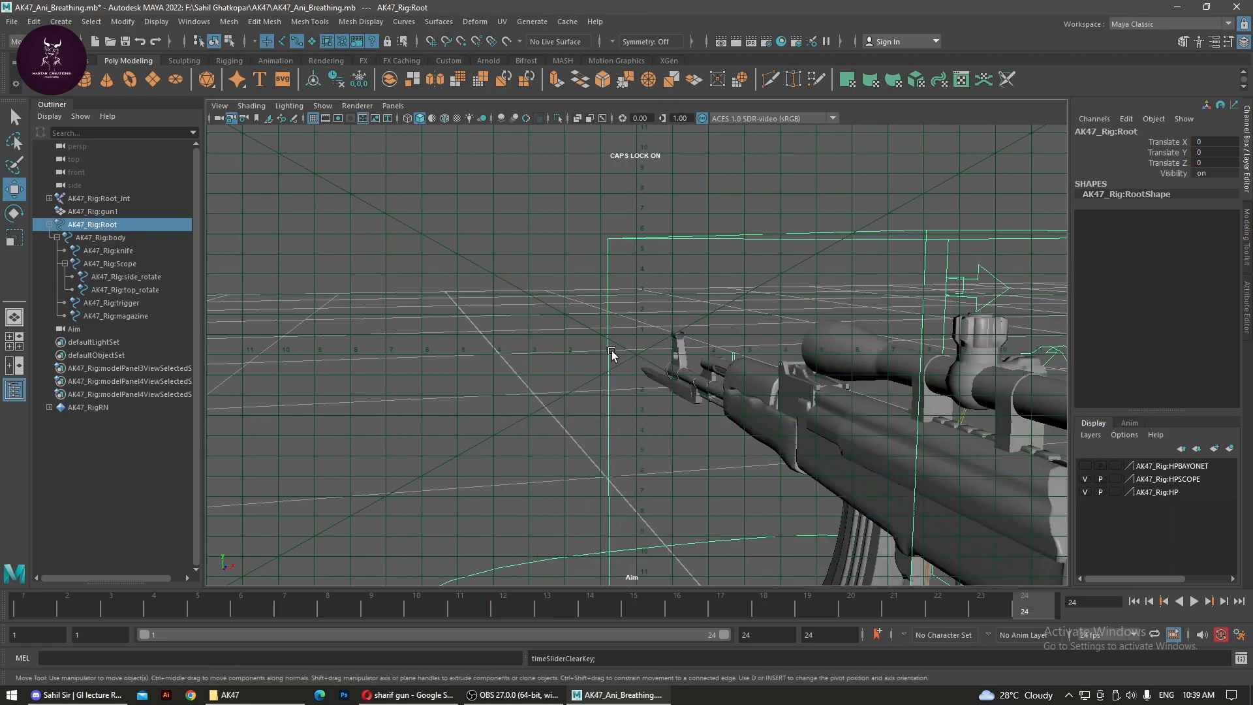
# Show the perspective view beside the Aim camera view and frame the rifle closely from behind its stock.
pyautogui.click(690, 453)
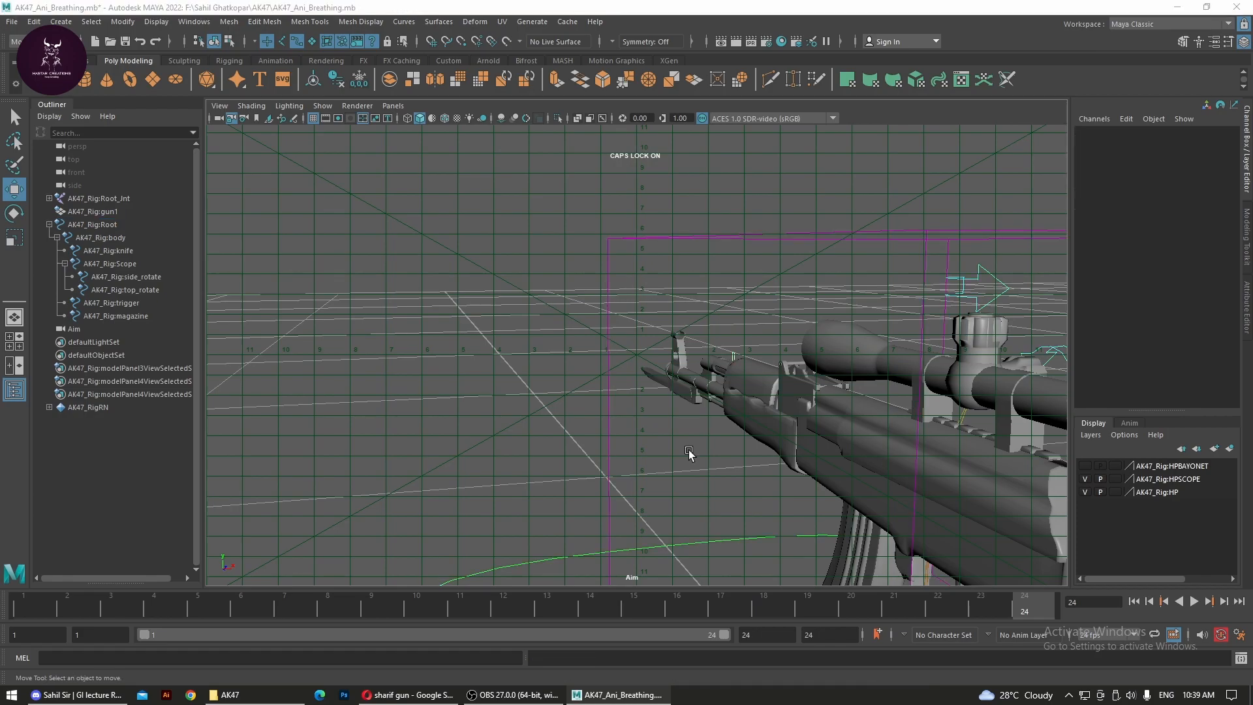
pyautogui.press('space')
pyautogui.press('space')
pyautogui.press('space')
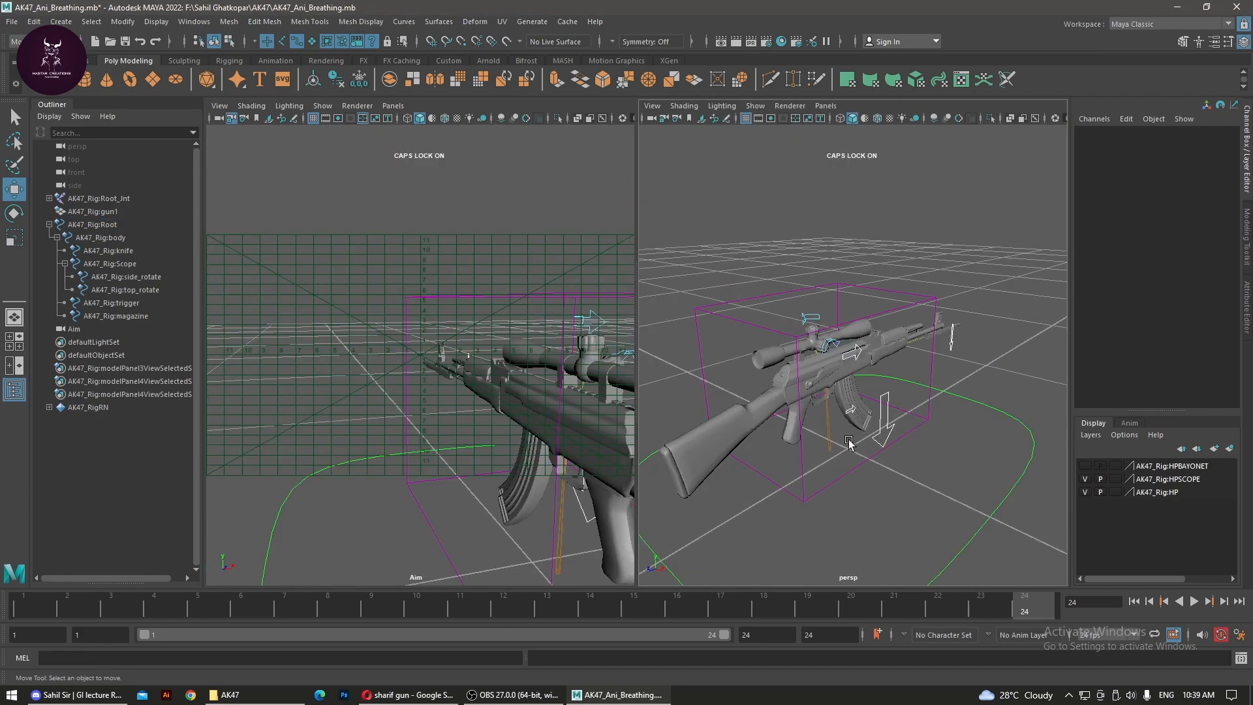
pyautogui.keyDown('alt'); pyautogui.moveTo(887, 472); pyautogui.dragTo(823, 497, button='right'); pyautogui.keyUp('alt')
pyautogui.keyDown('alt'); pyautogui.moveTo(822, 498); pyautogui.dragTo(832, 492); pyautogui.keyUp('alt')
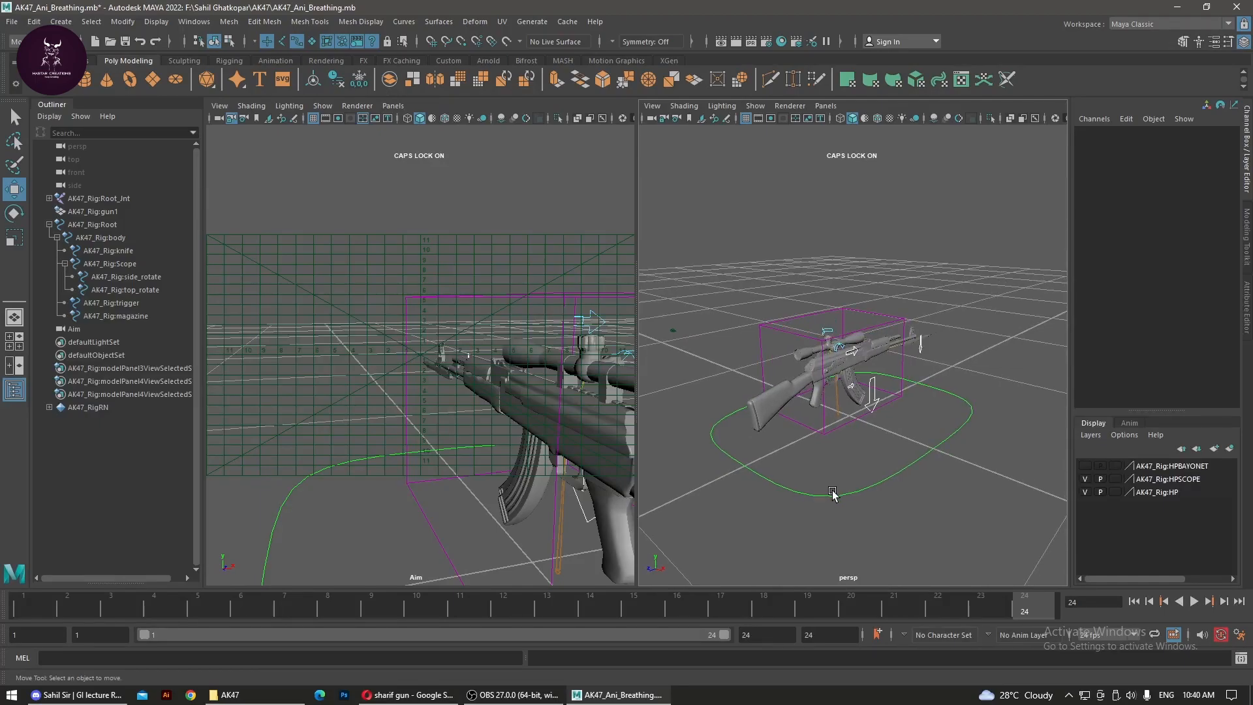
pyautogui.keyDown('alt'); pyautogui.moveTo(852, 447); pyautogui.dragTo(911, 477, button='right'); pyautogui.keyUp('alt')
pyautogui.keyDown('alt'); pyautogui.moveTo(870, 489); pyautogui.dragTo(856, 517); pyautogui.keyUp('alt')
pyautogui.click(485, 413)
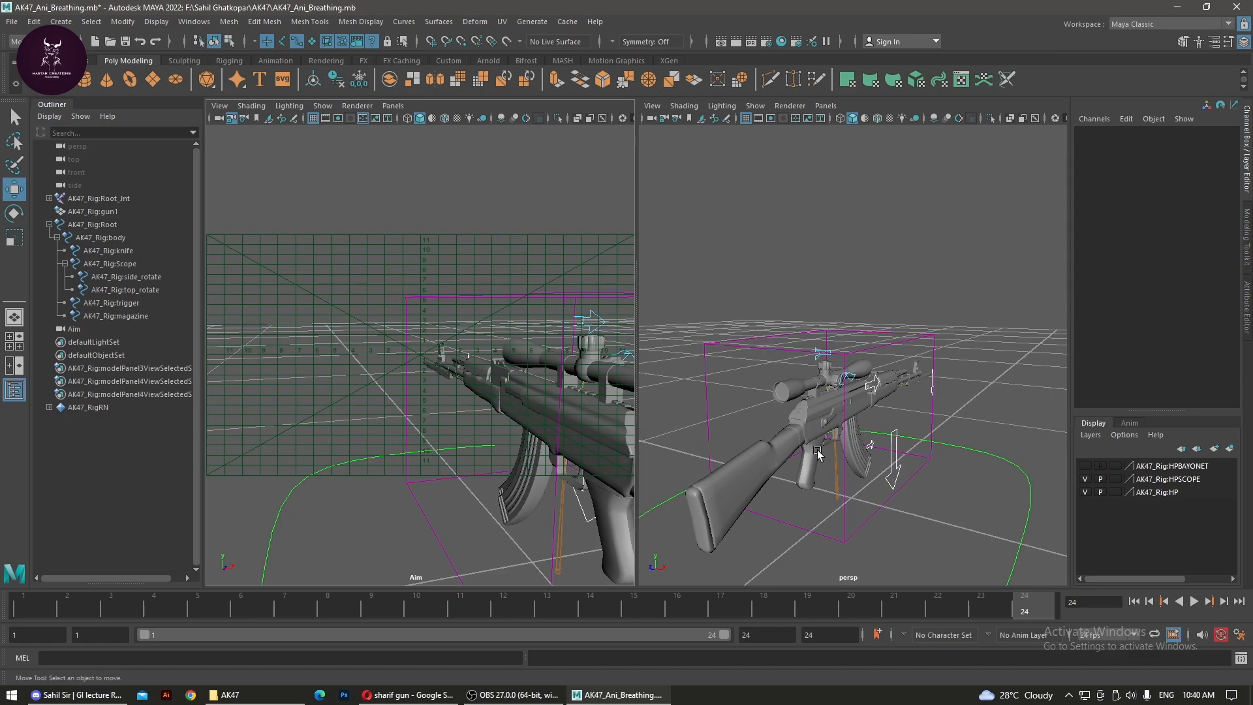
pyautogui.moveTo(868, 457)
pyautogui.keyDown('alt'); pyautogui.mouseDown(button='right')
pyautogui.moveTo(898, 465)
pyautogui.moveTo(868, 465)
pyautogui.mouseUp(button='right'); pyautogui.keyUp('alt')
# Select all of the rifle's rig controls and key them at frame 1.
pyautogui.click(3, 605)
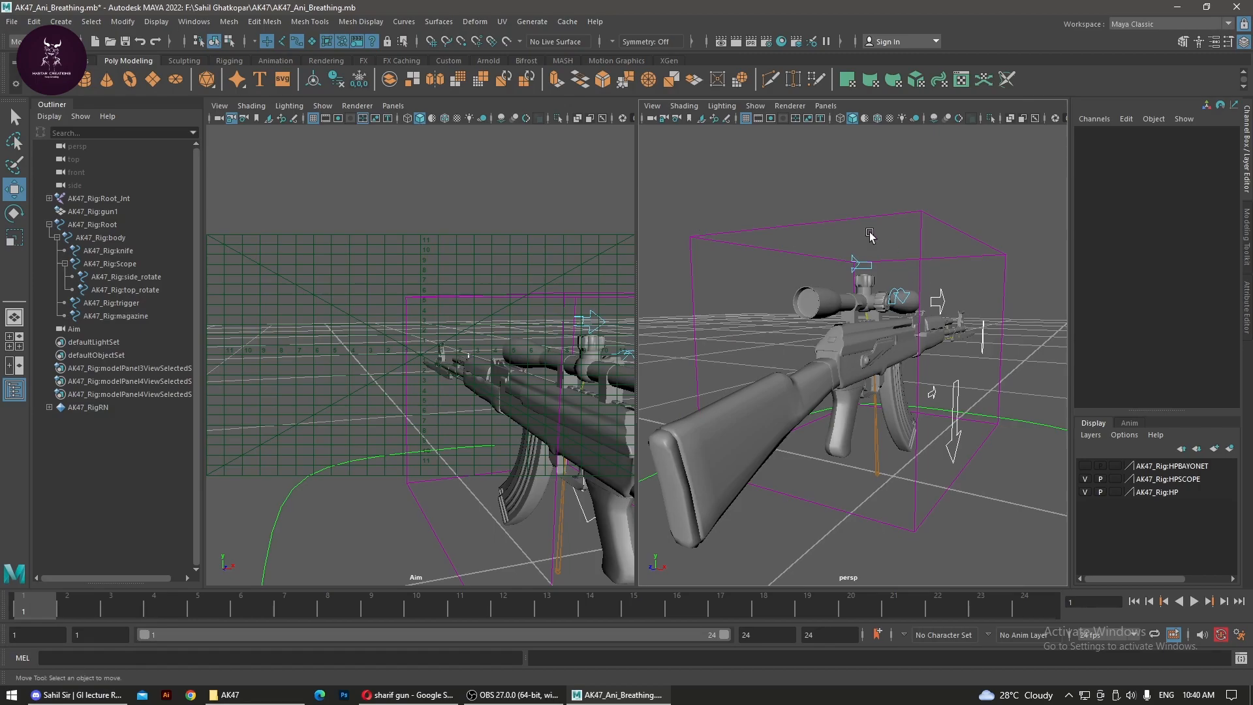
pyautogui.moveTo(686, 181); pyautogui.dragTo(1002, 531)
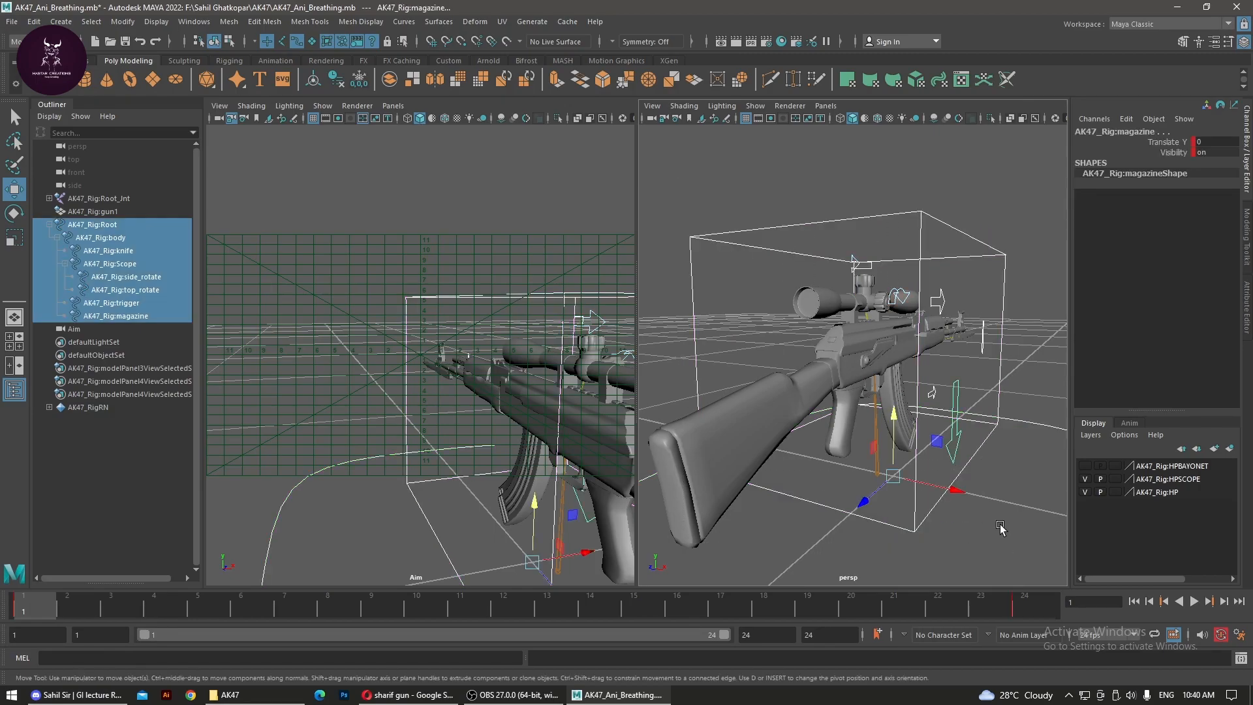
pyautogui.press('s')
# Delete the selected controls' keys at frame 24 and set new keys on them there.
pyautogui.click(1024, 609)
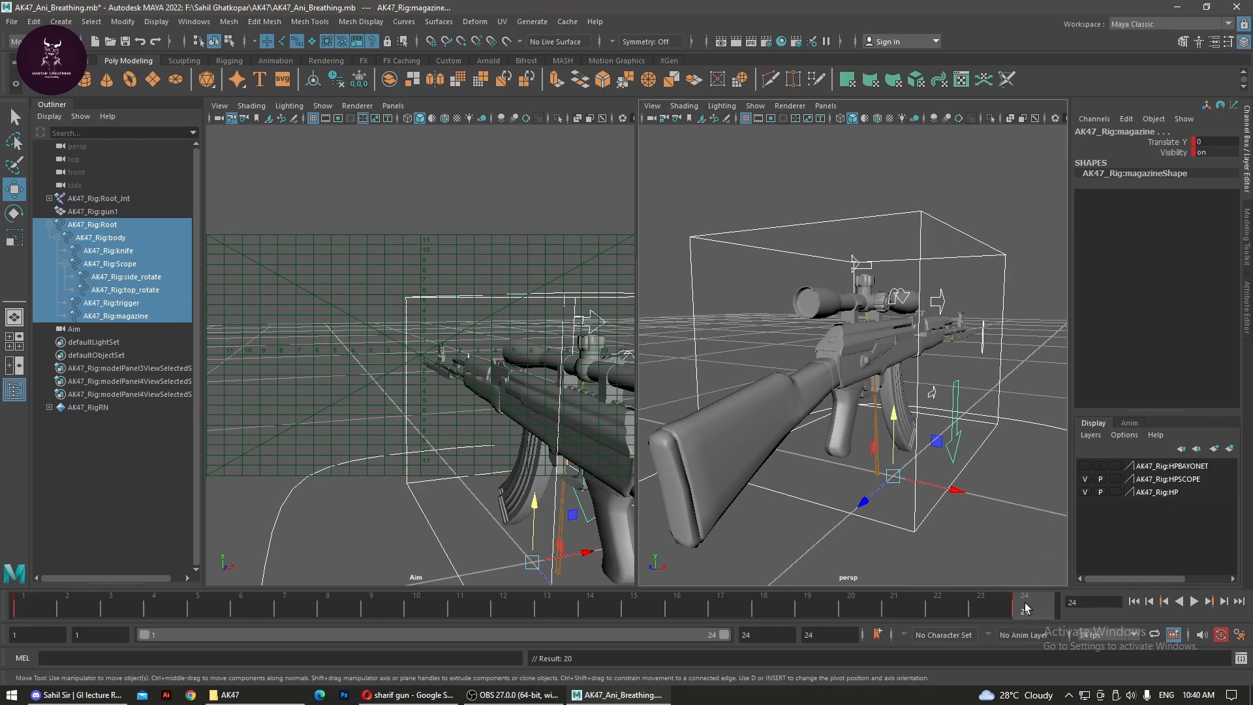
pyautogui.rightClick(1025, 609)
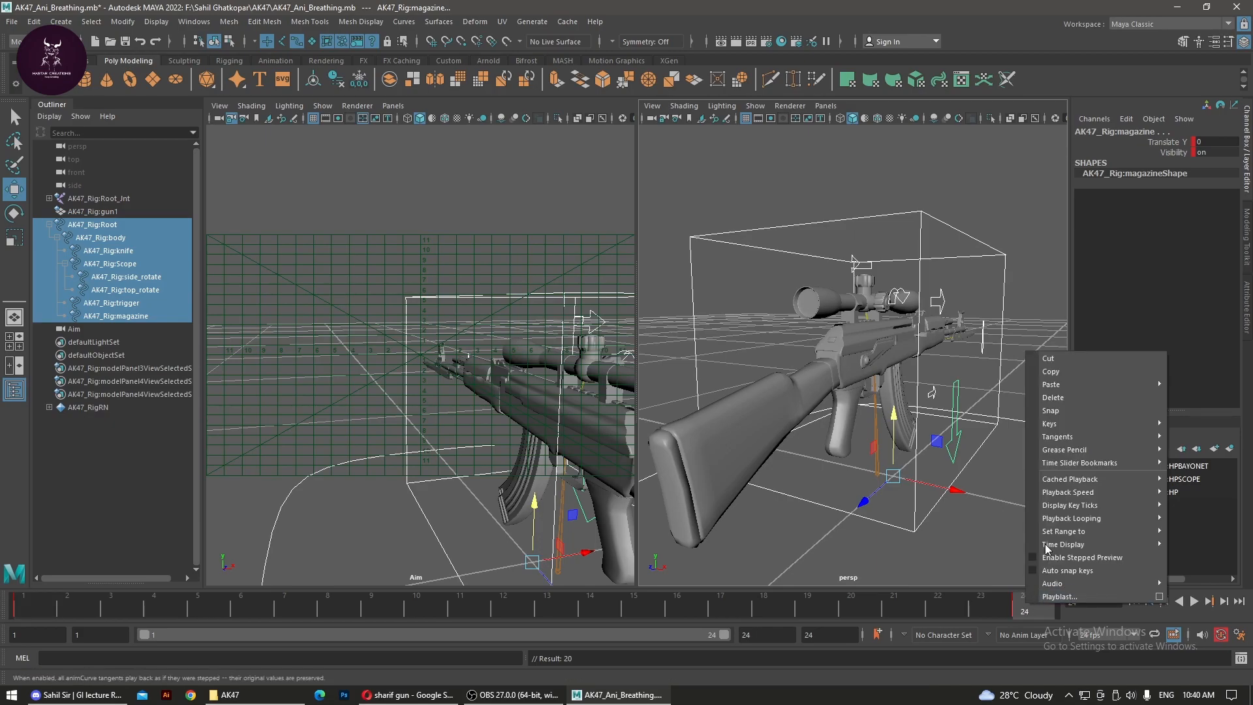
pyautogui.click(1067, 399)
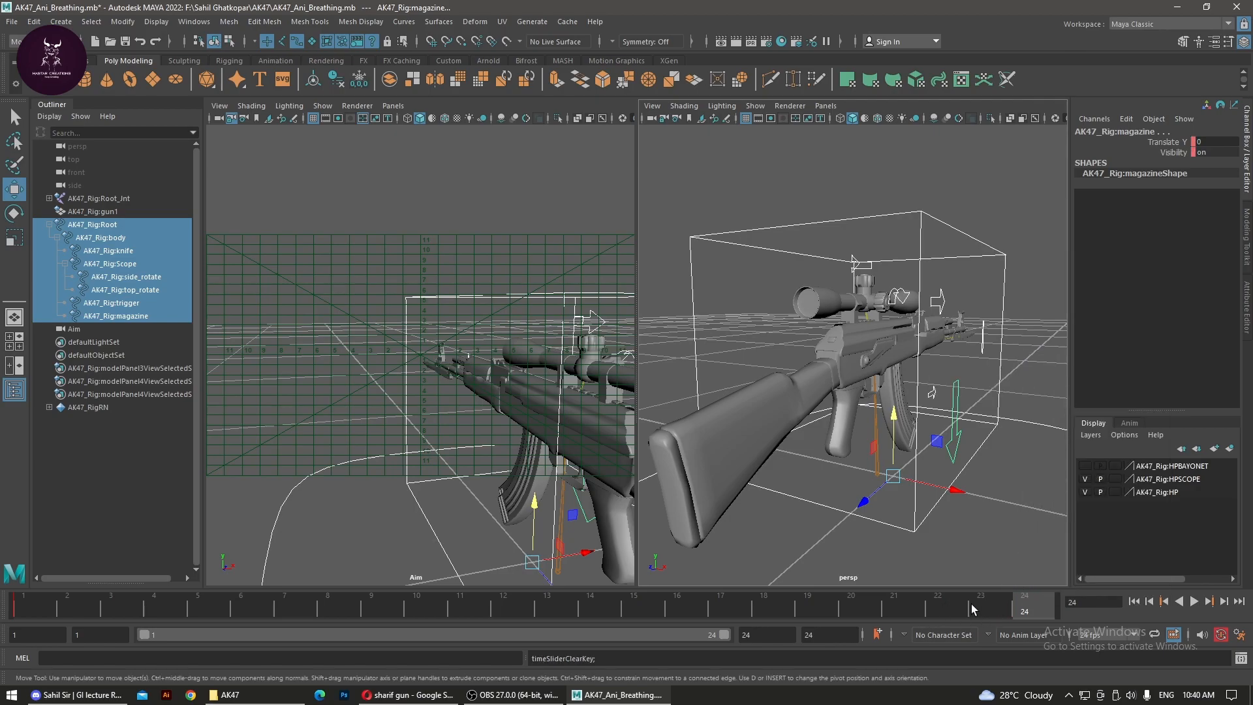
pyautogui.press('s')
pyautogui.hotkey('alt', 'v')
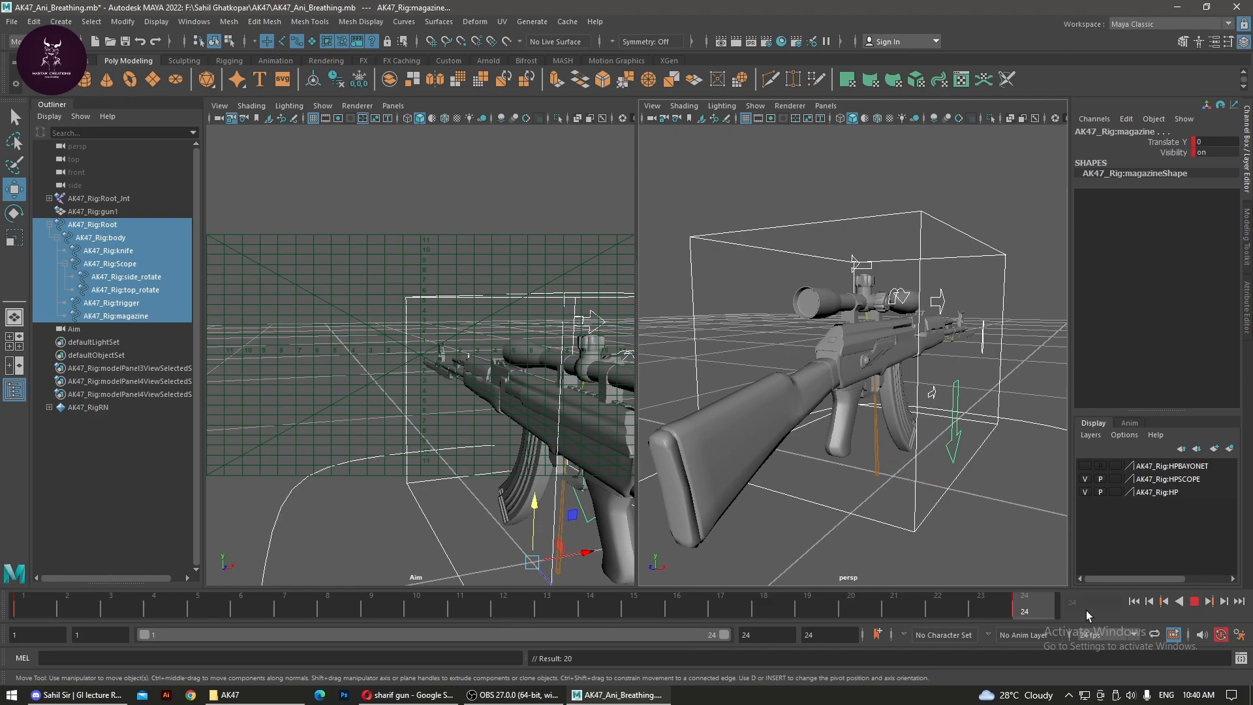
# At frame 6, rotate the body control to about -33.4 degrees around Z and key it.
pyautogui.click(424, 609)
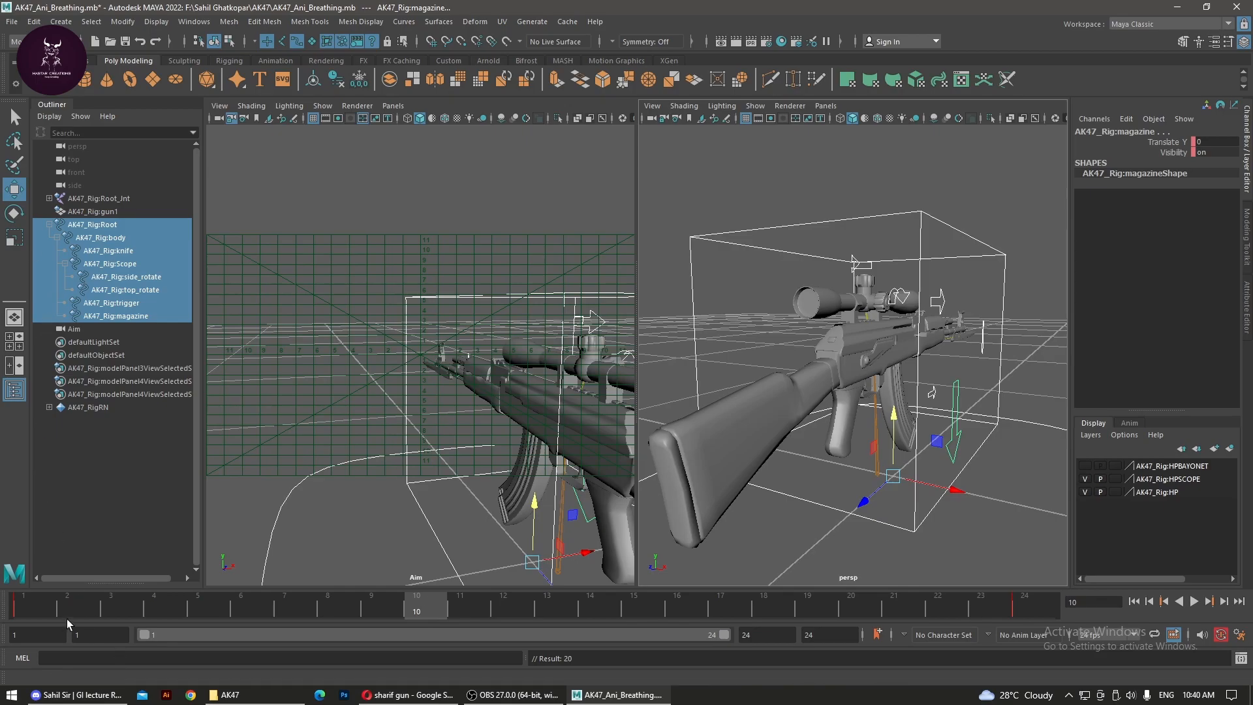
pyautogui.click(18, 610)
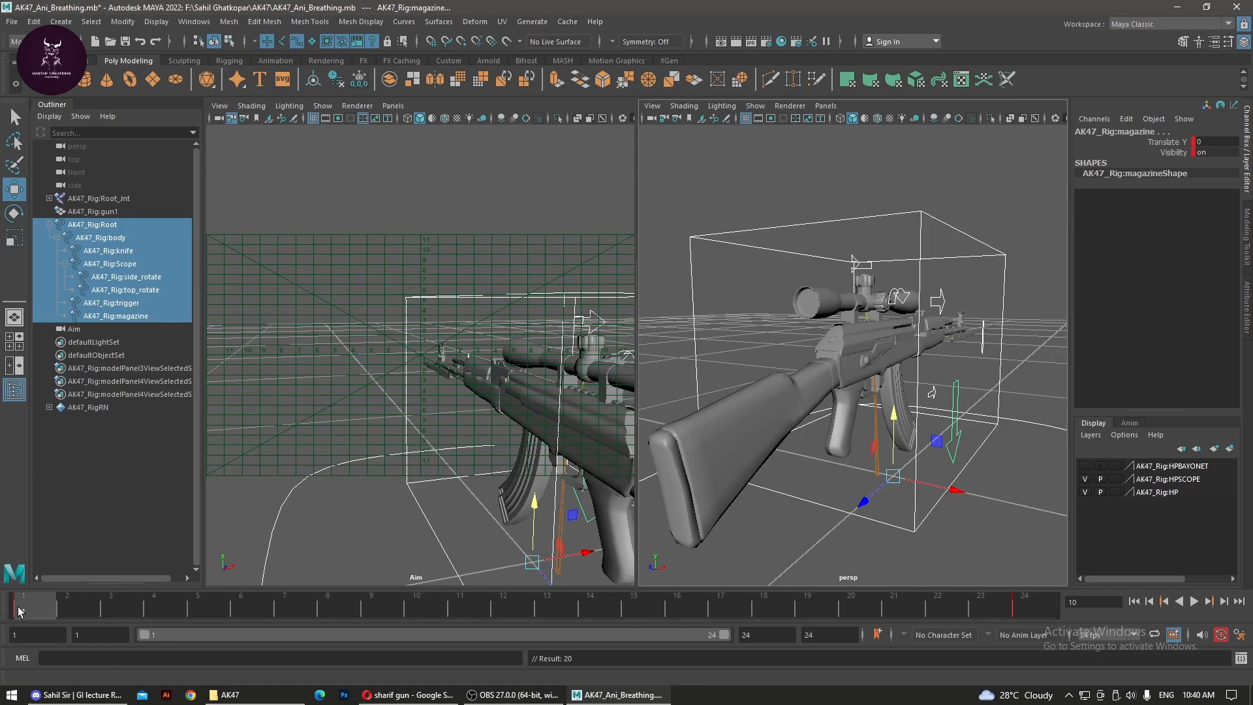
pyautogui.moveTo(20, 610); pyautogui.dragTo(80, 610)
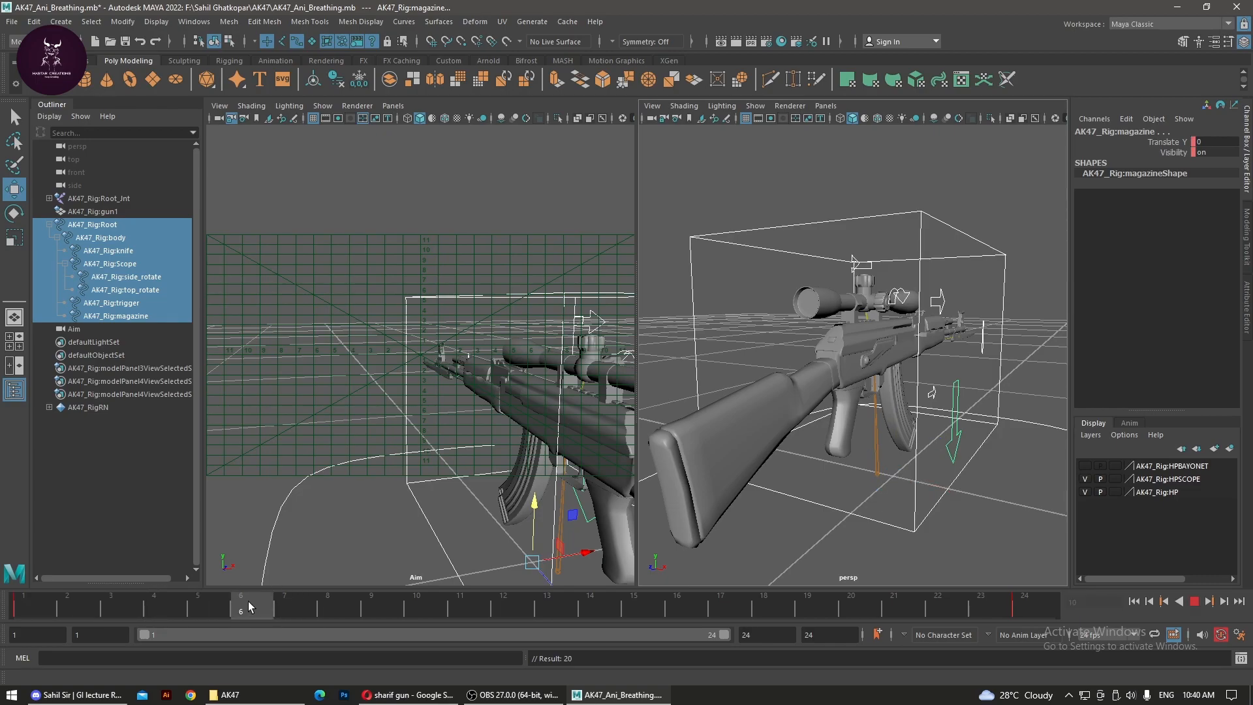
pyautogui.moveTo(248, 601); pyautogui.dragTo(252, 622)
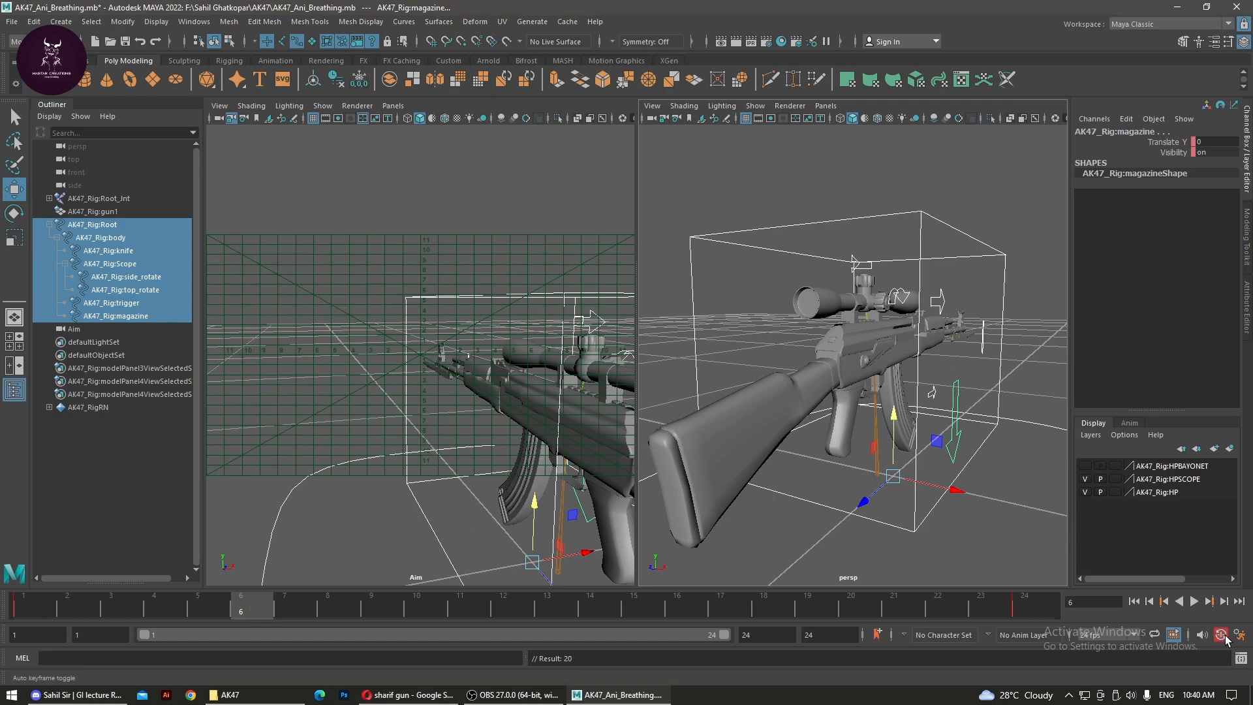
pyautogui.click(993, 502)
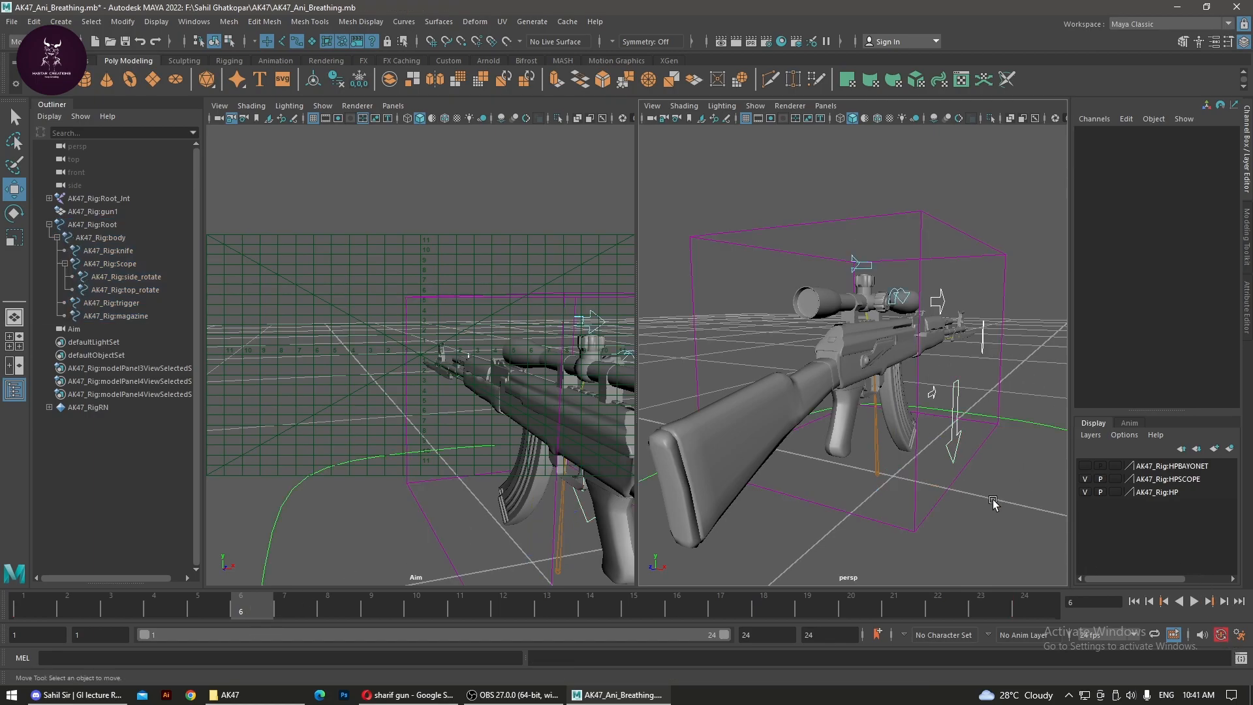
pyautogui.click(940, 491)
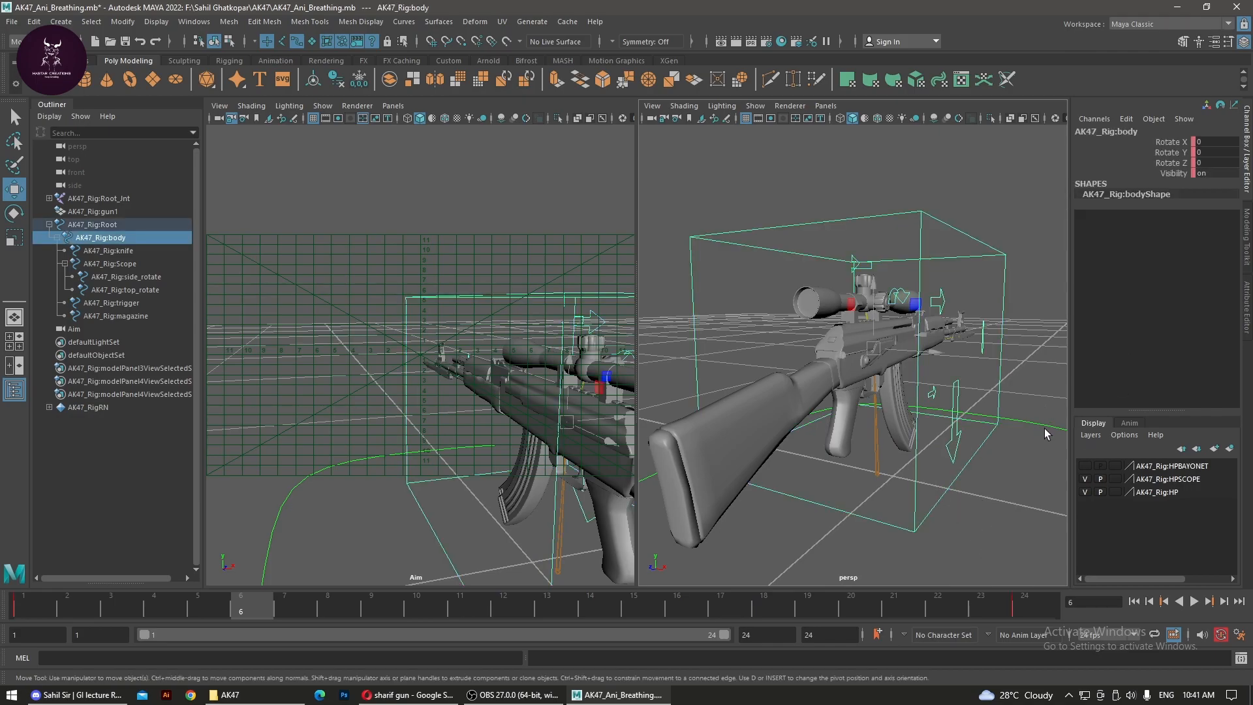
pyautogui.press('e')
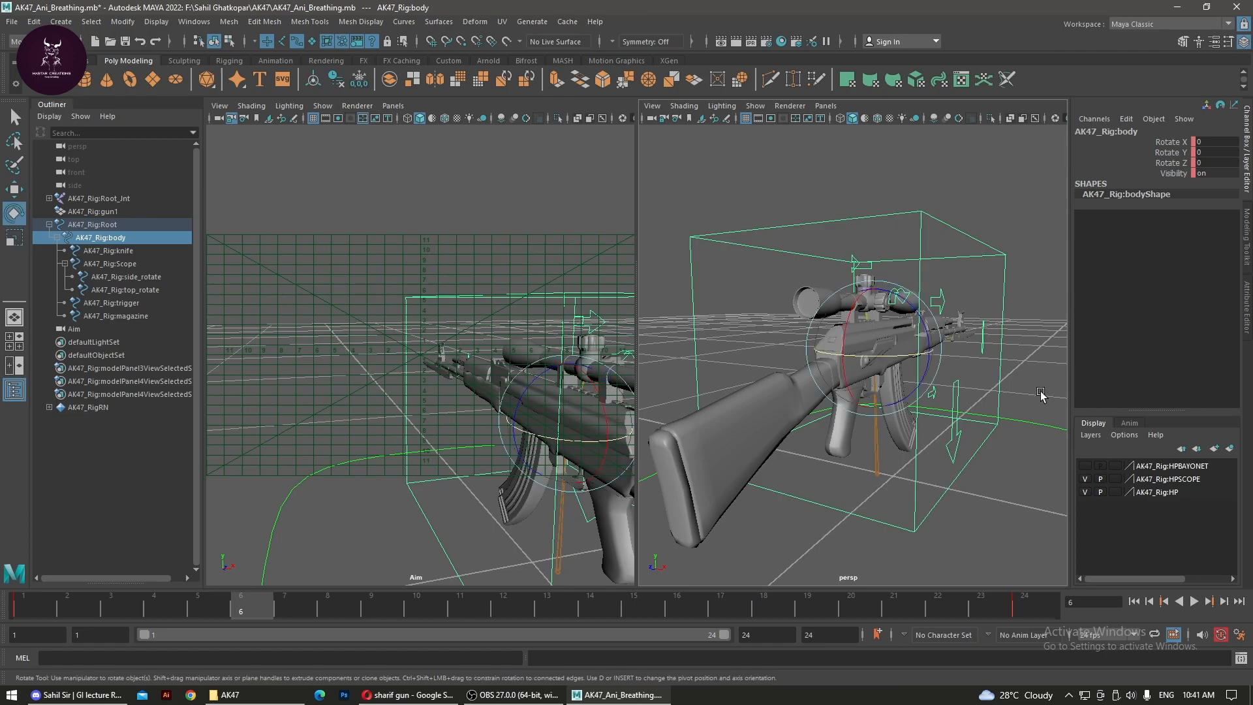
pyautogui.moveTo(926, 331); pyautogui.dragTo(985, 362)
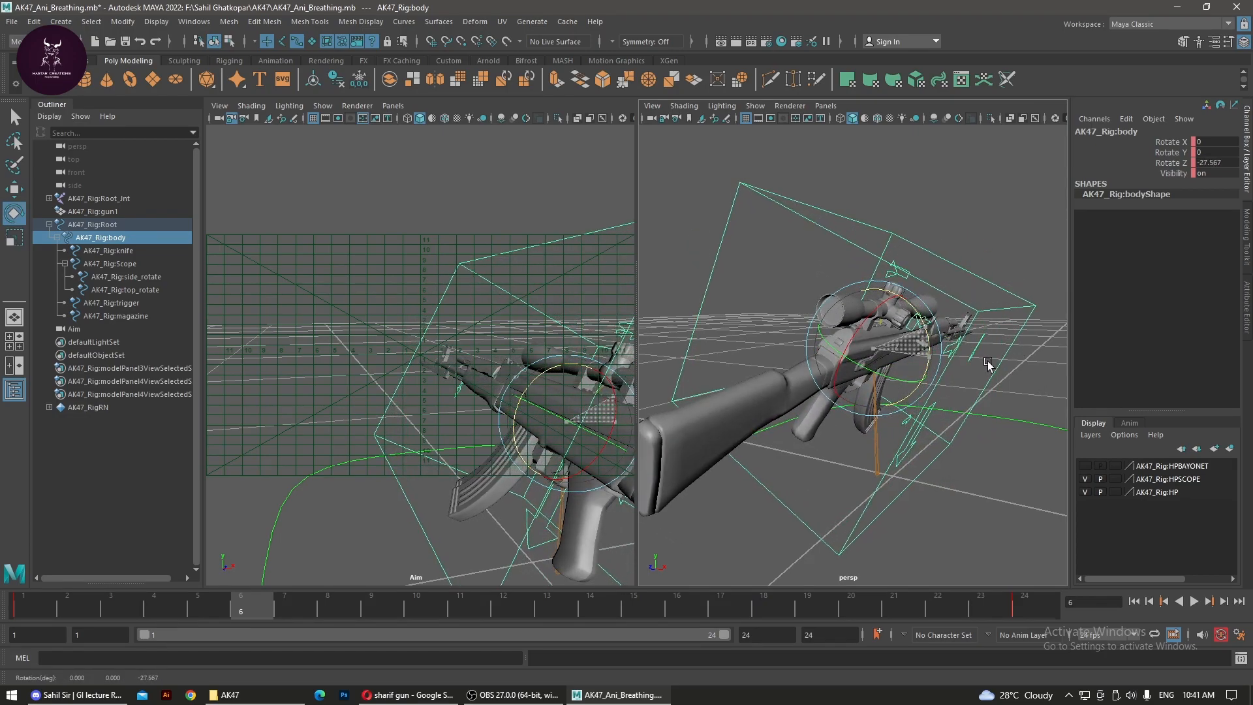
pyautogui.press('s')
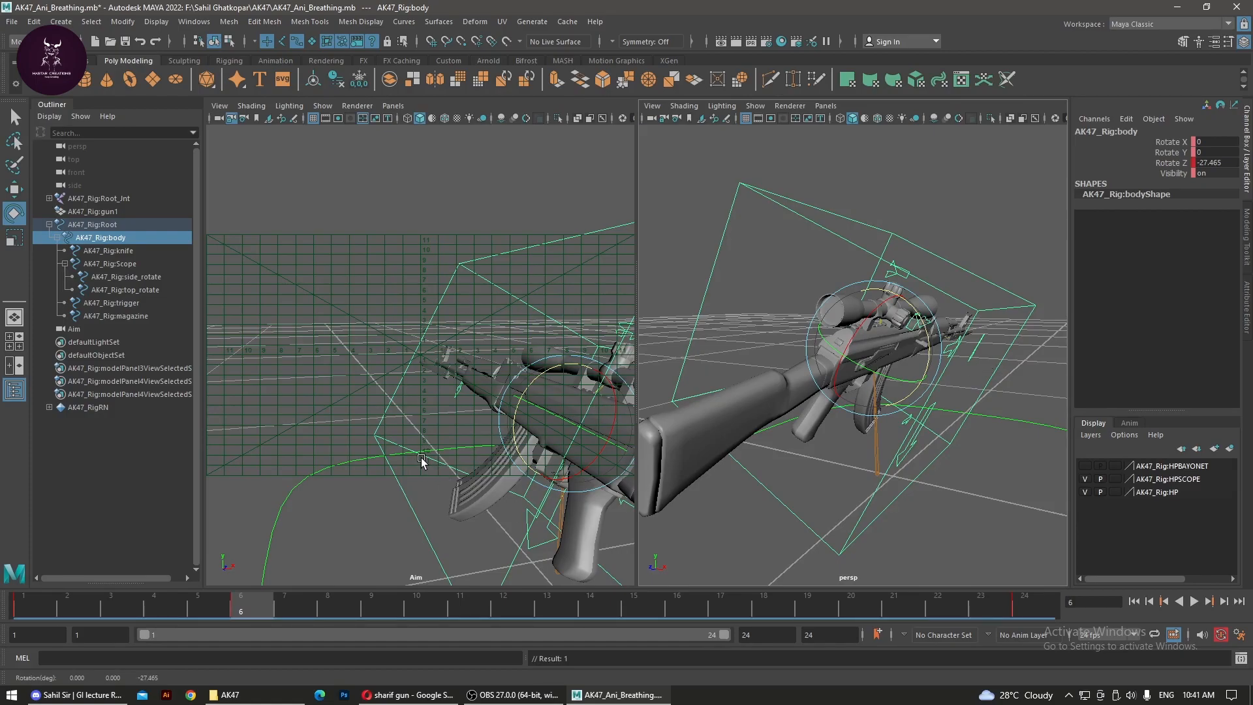
pyautogui.click(945, 345)
pyautogui.moveTo(945, 346); pyautogui.dragTo(929, 352)
pyautogui.hotkey('ctrl', 'z')
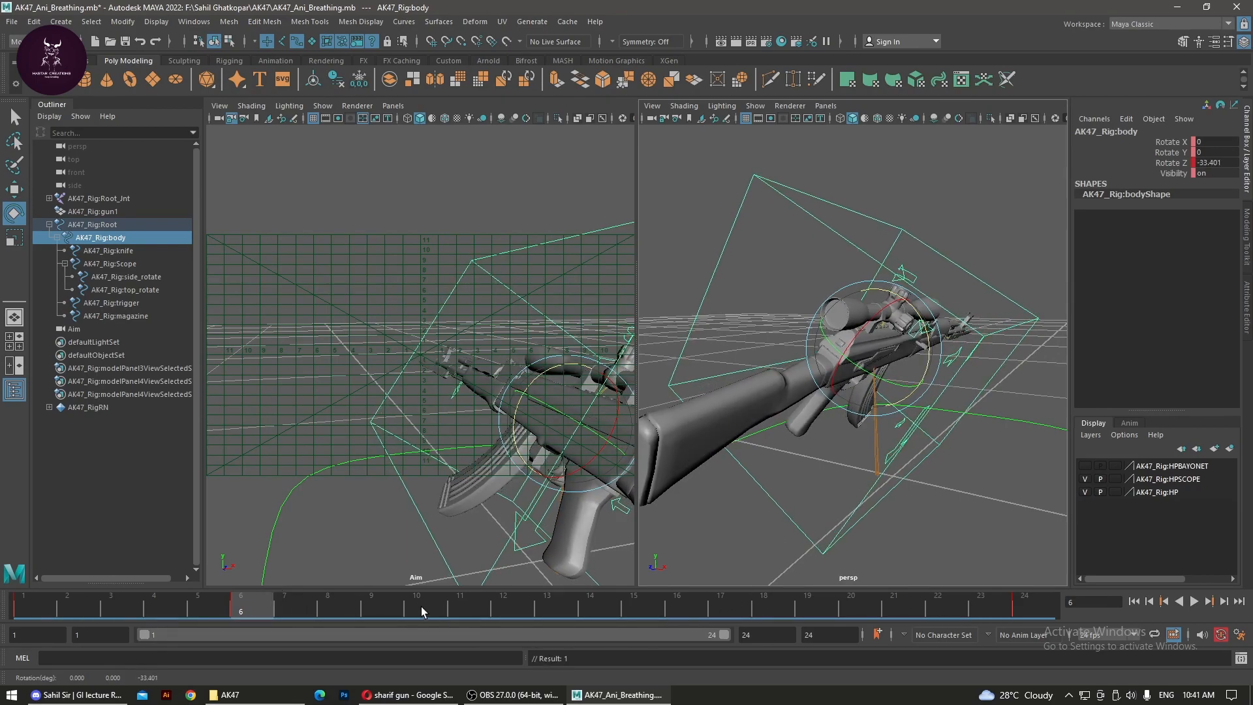
# At frame 8, pull the magazine control out of the rifle to a Translate Y of about -0.549 and key it.
pyautogui.click(351, 603)
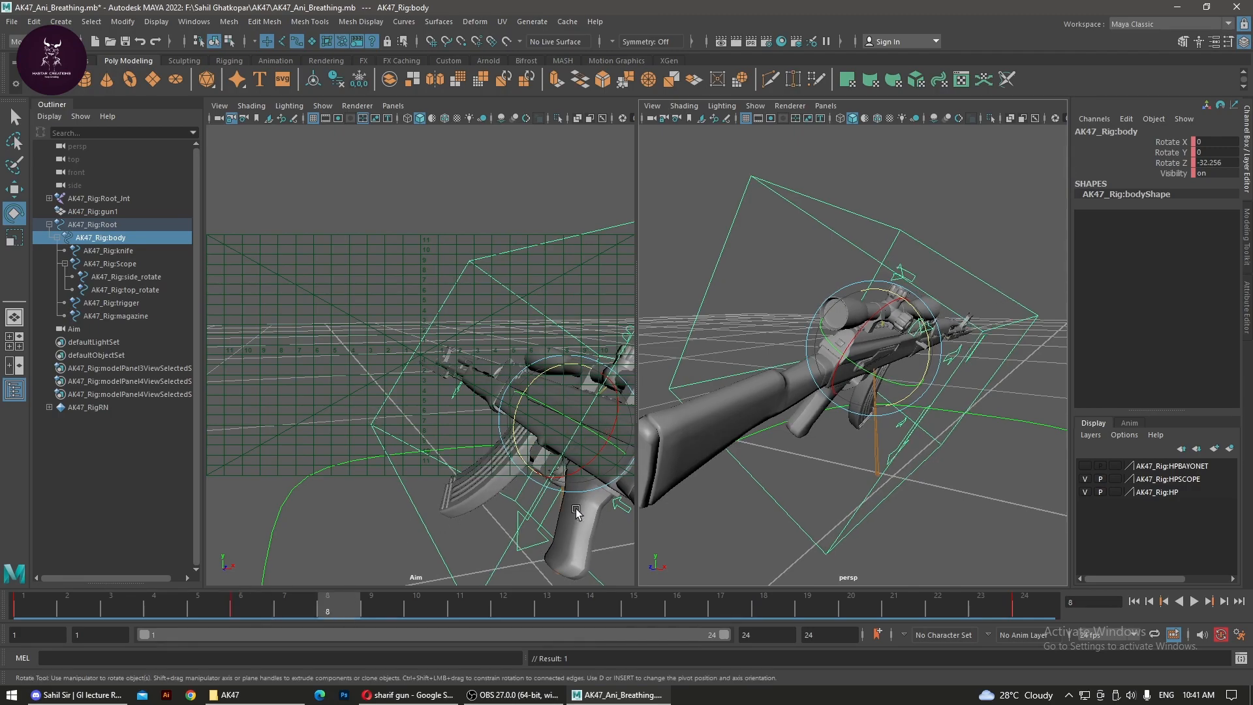
pyautogui.click(887, 486)
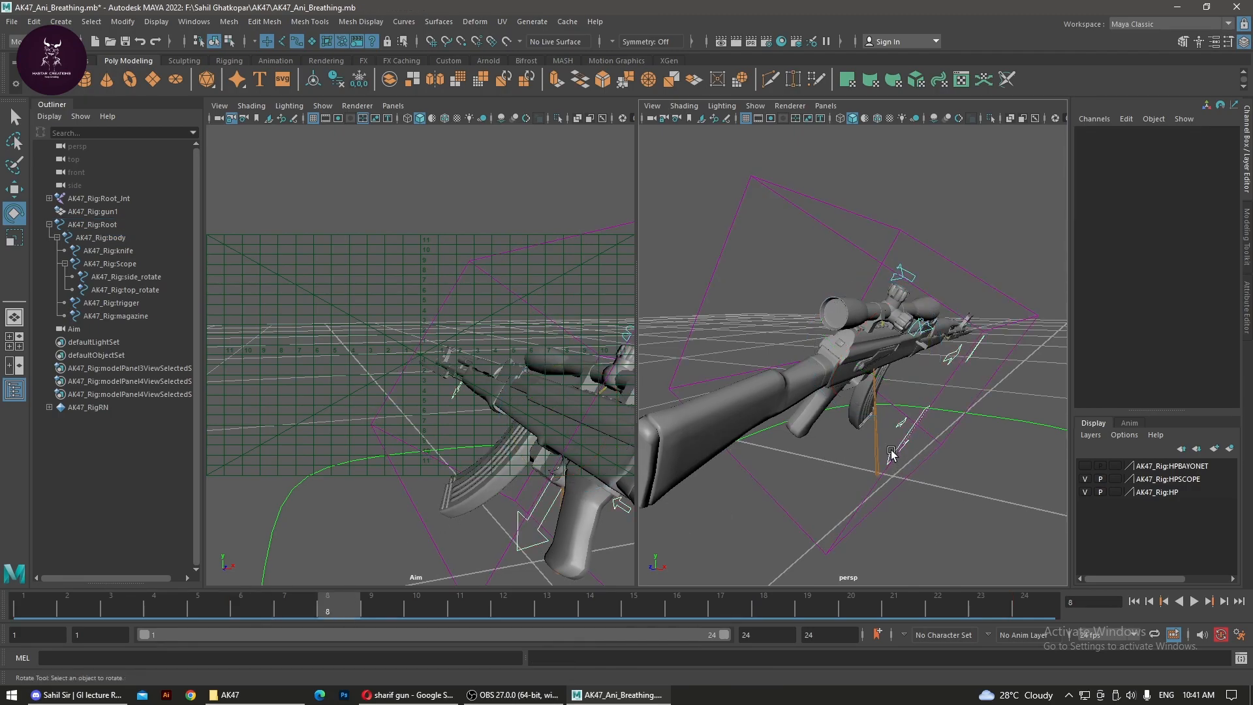
pyautogui.click(892, 451)
pyautogui.press('w')
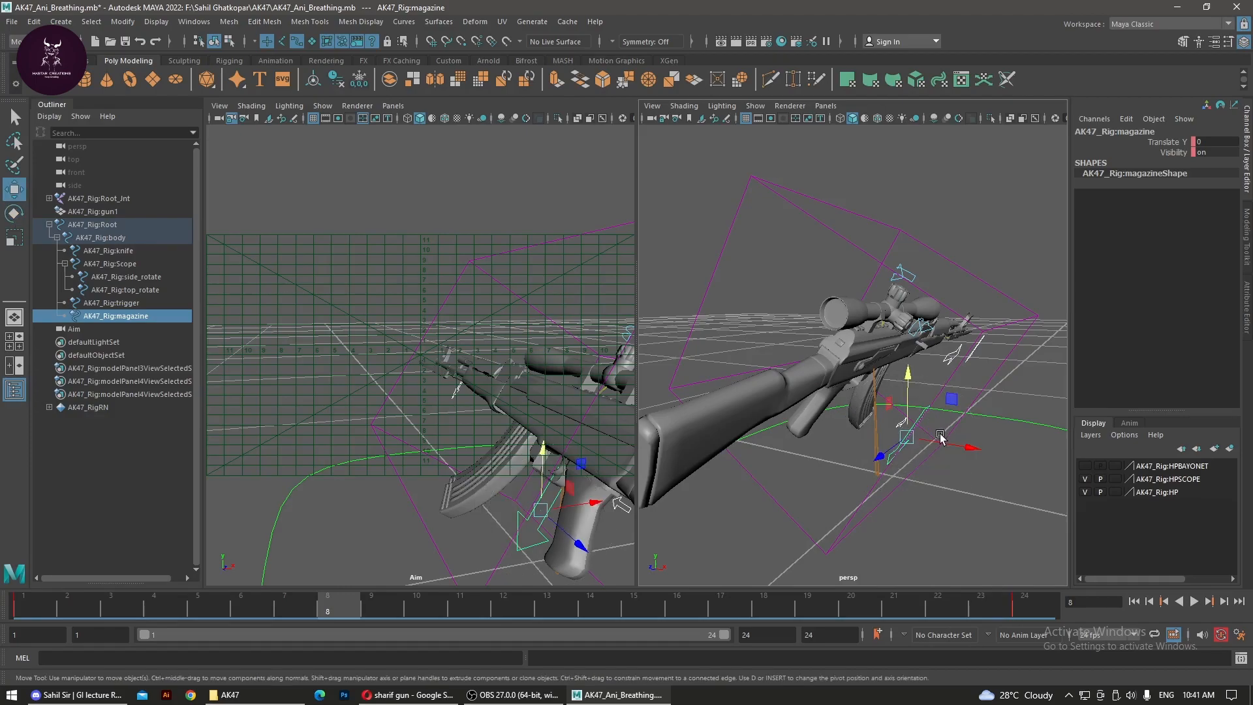
pyautogui.moveTo(907, 412); pyautogui.dragTo(819, 509)
pyautogui.press('s')
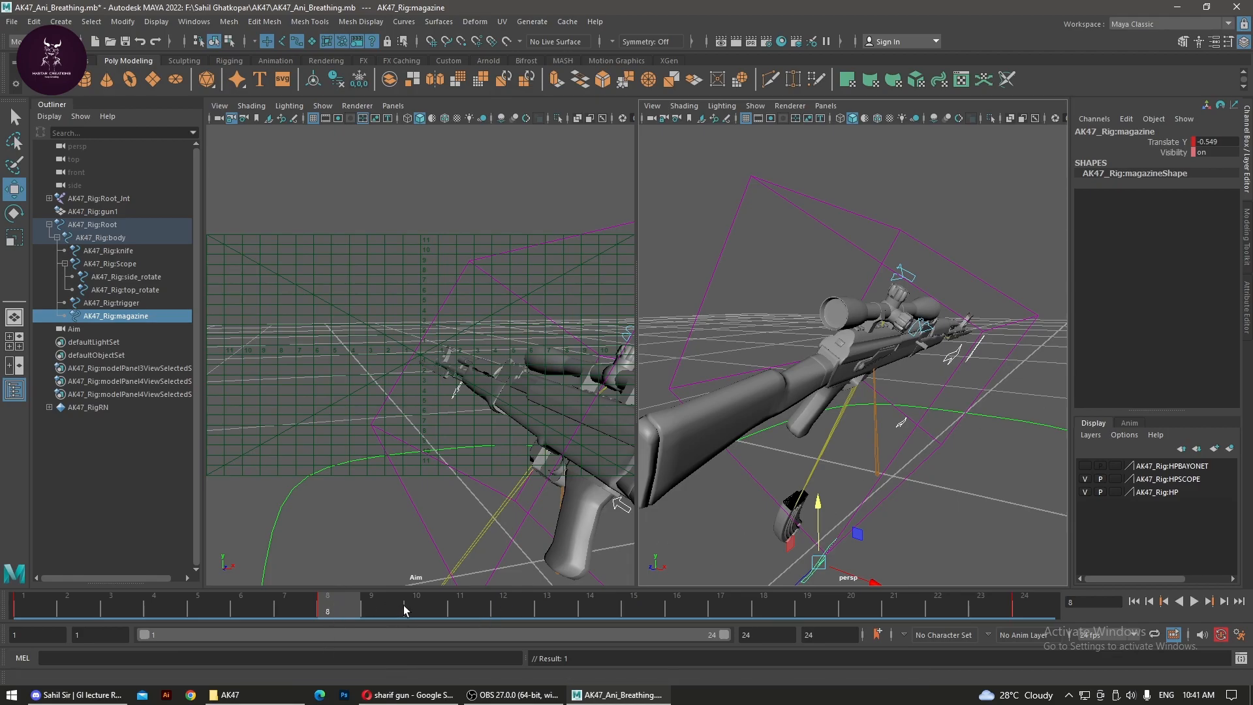
pyautogui.click(429, 611)
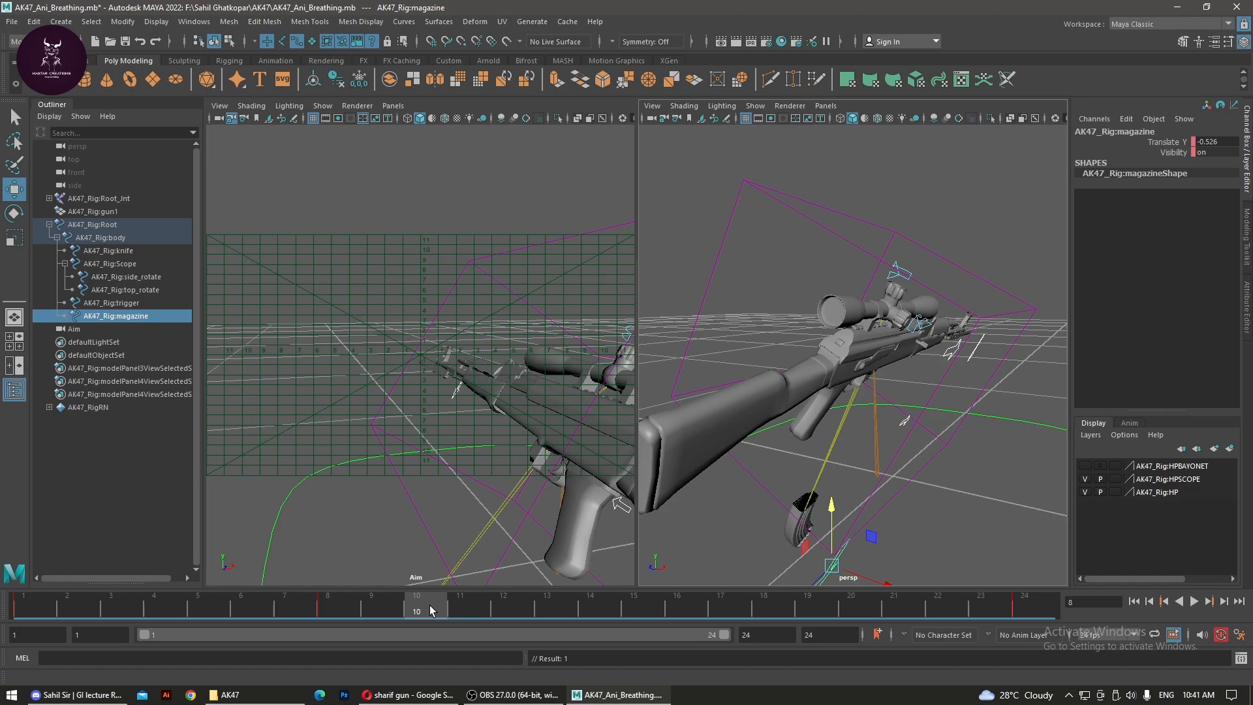
# Copy the magazine control's key at frame 8 and paste it at frame 10.
pyautogui.hotkey('alt', 'v')
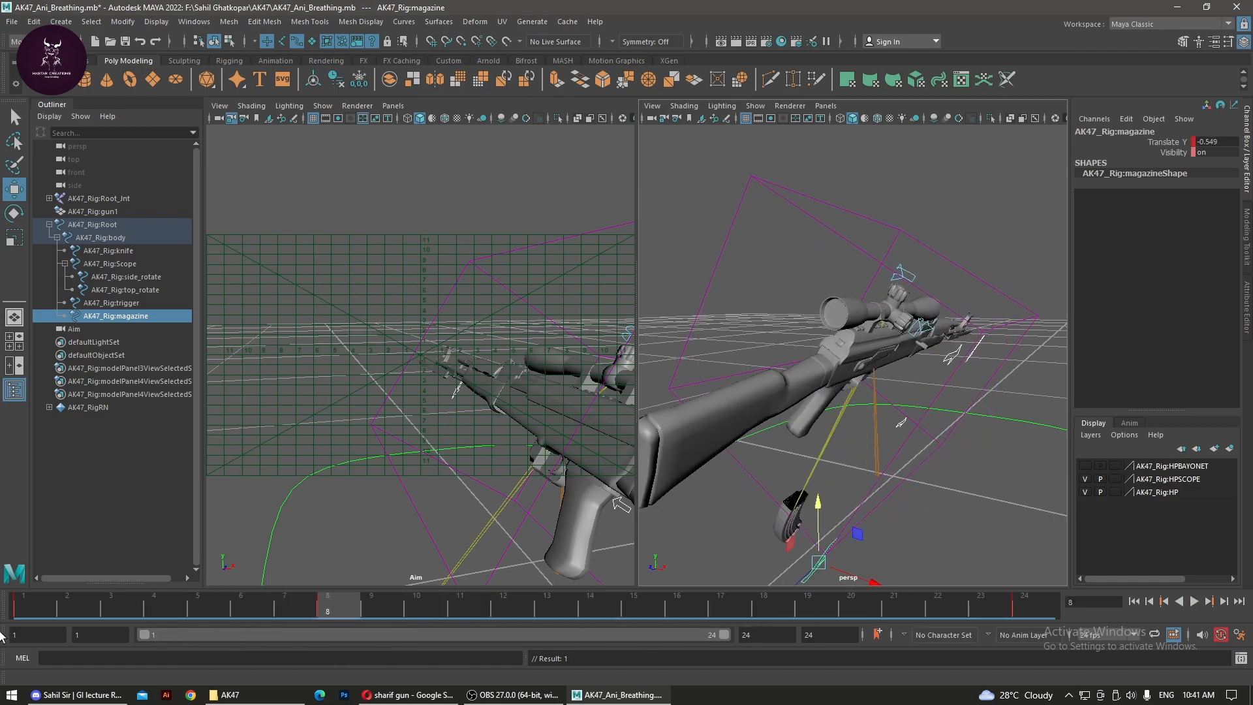
pyautogui.click(17, 608)
pyautogui.click(281, 611)
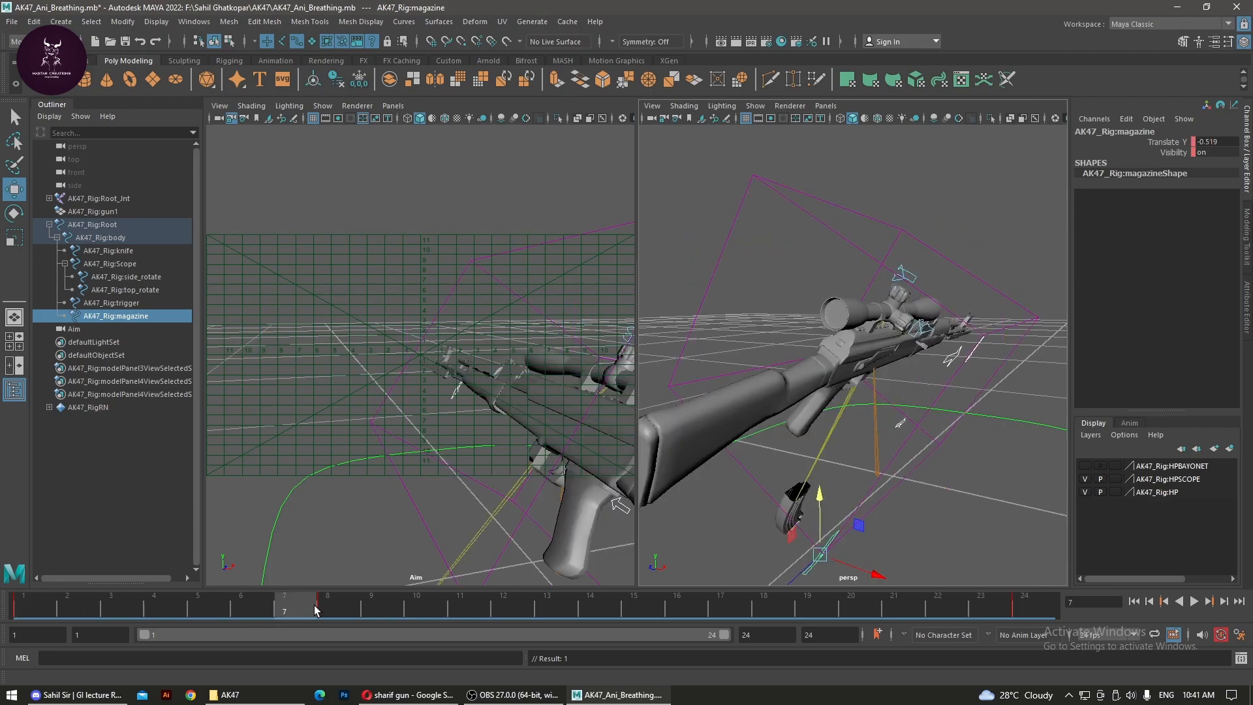
pyautogui.click(320, 610)
pyautogui.rightClick(319, 610)
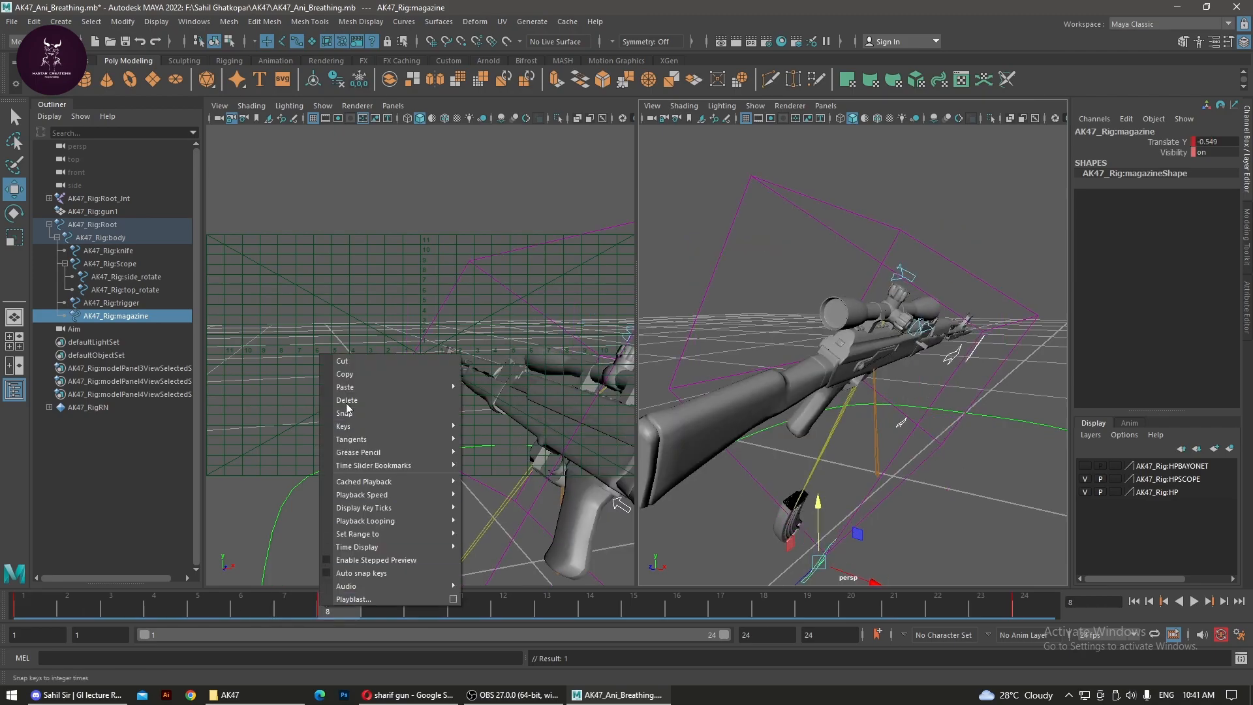
pyautogui.click(348, 377)
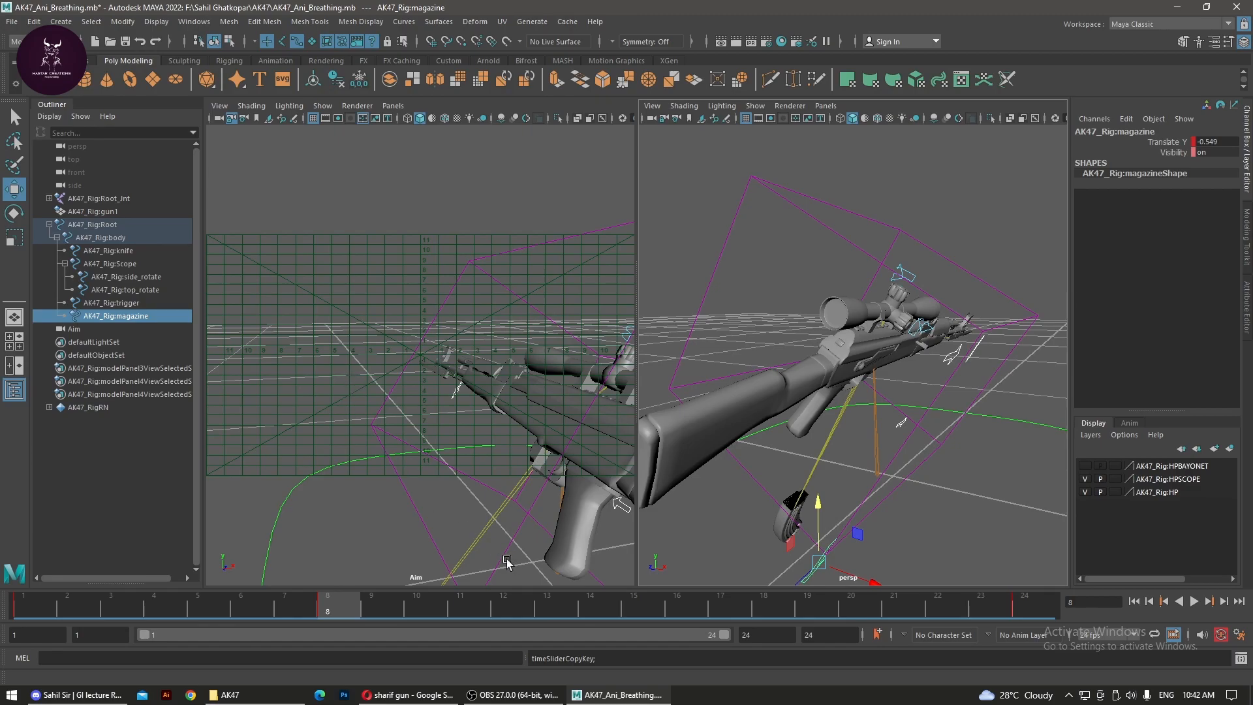
pyautogui.click(425, 613)
pyautogui.rightClick(425, 610)
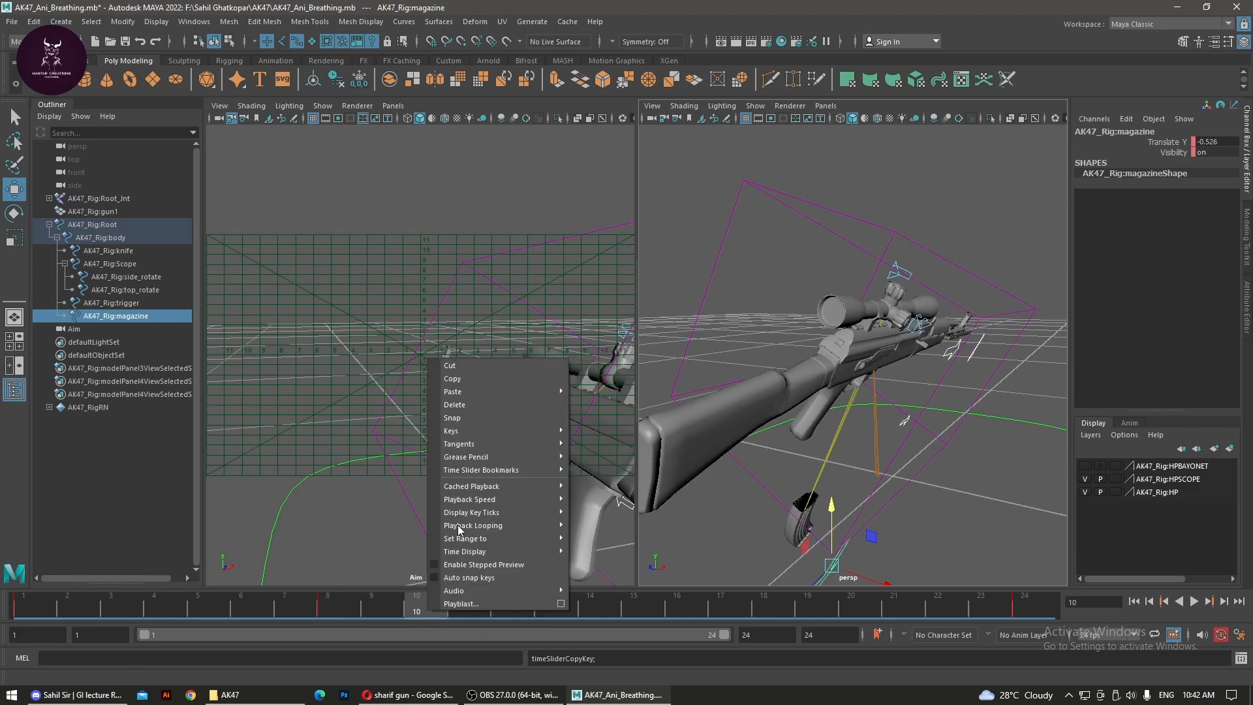
pyautogui.moveTo(484, 392)
pyautogui.click(622, 391)
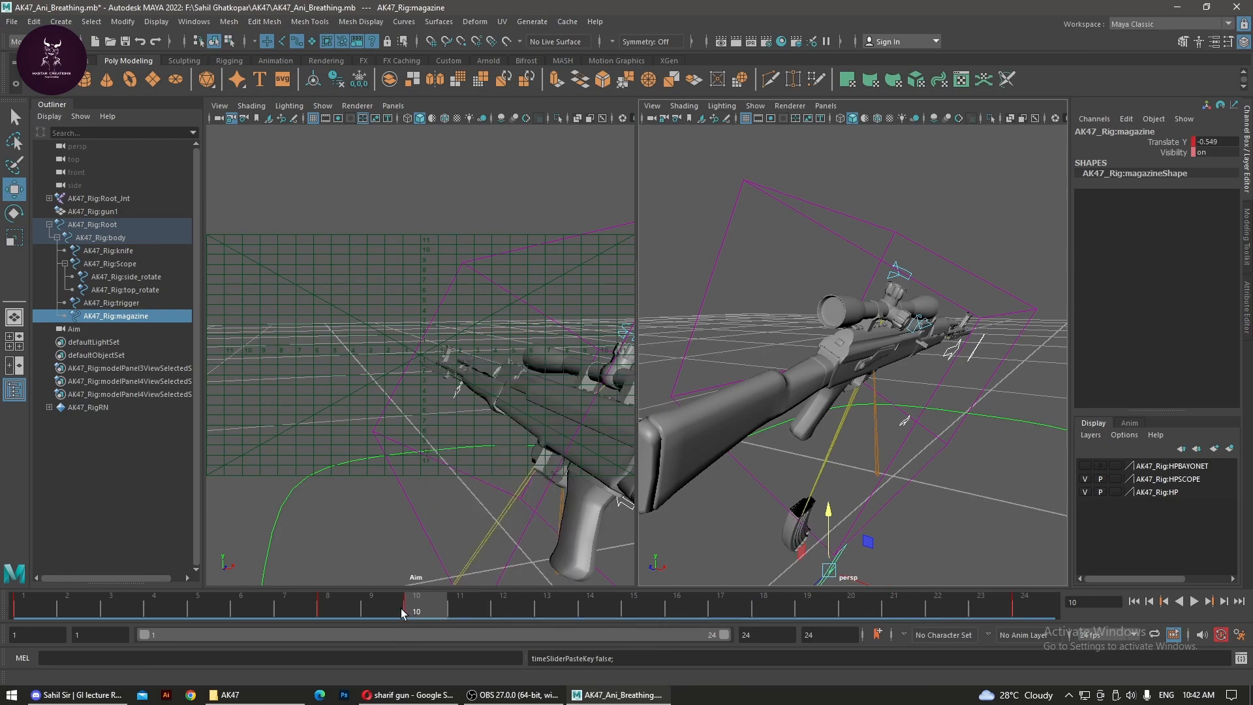
pyautogui.hotkey('alt', 'v')
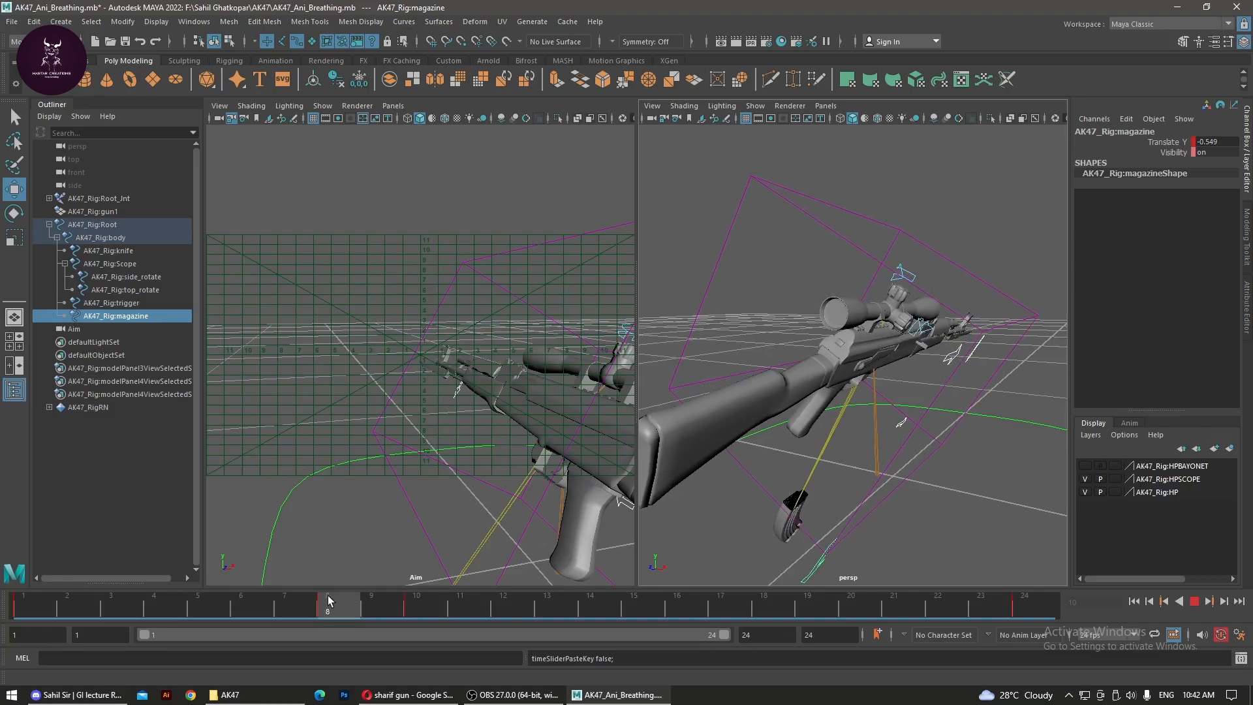
pyautogui.click(405, 595)
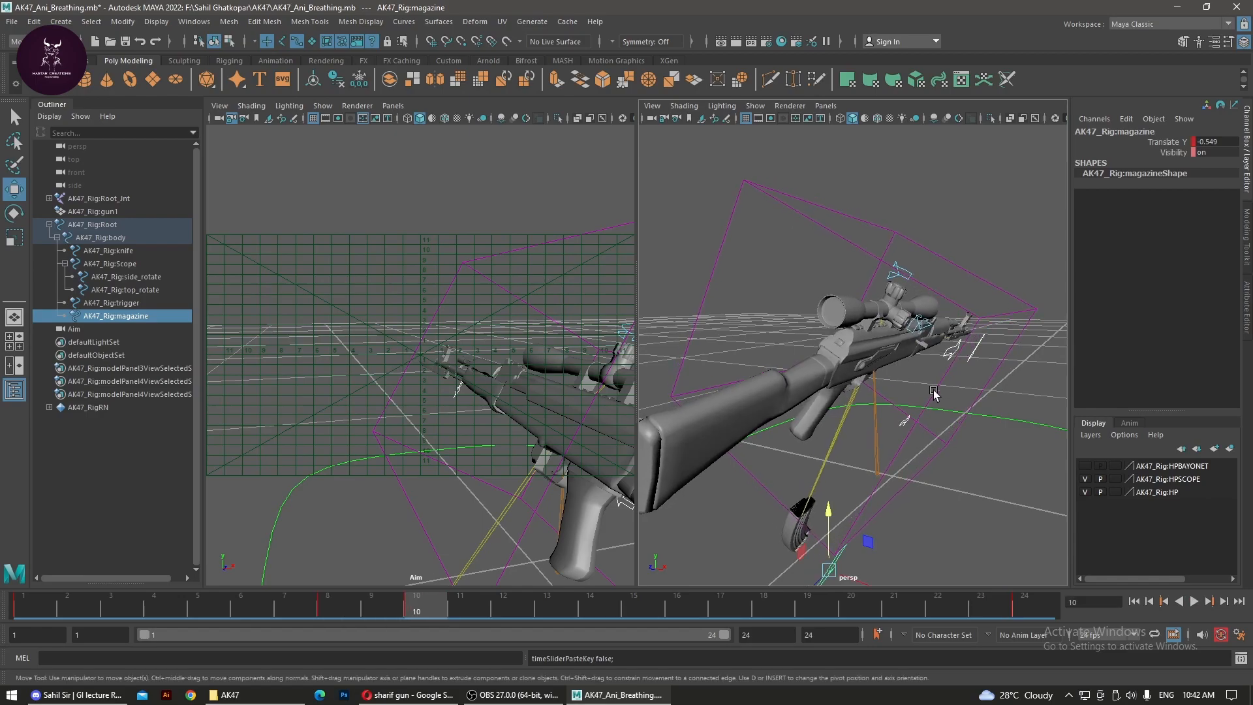
# Copy the body control's Rotate Z value of -33.401 from frame 6 and key it at frame 8.
pyautogui.click(944, 297)
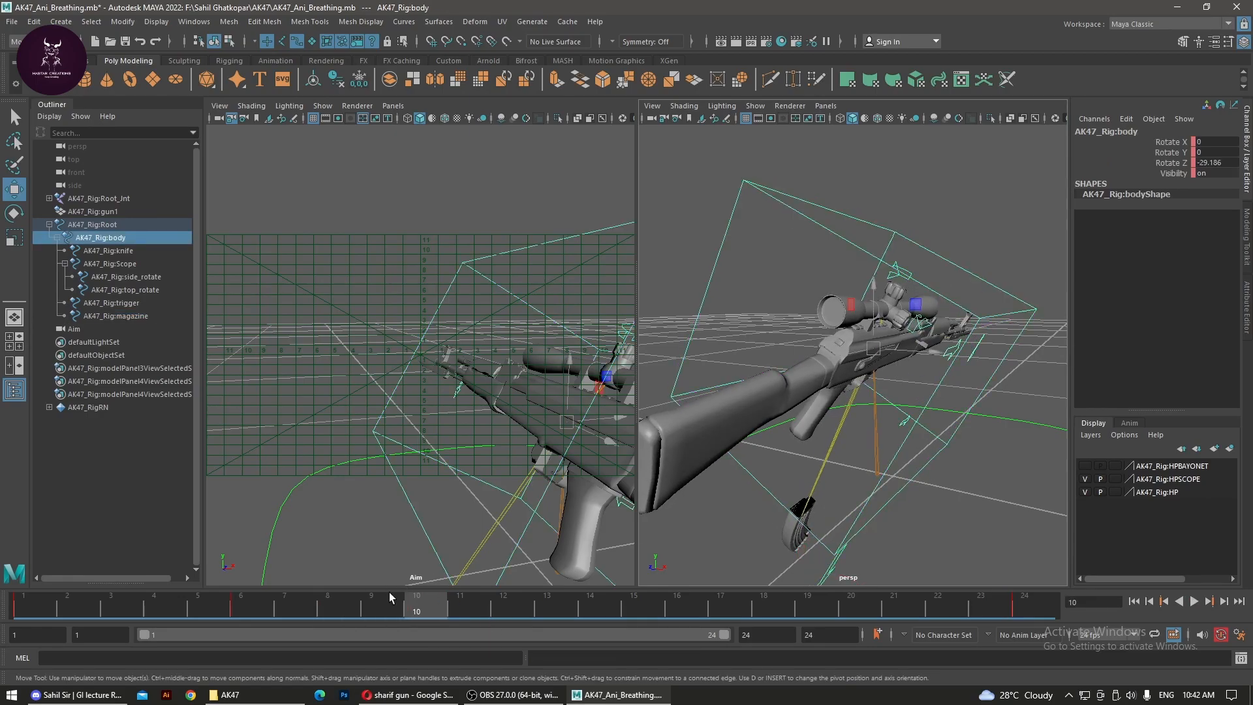
pyautogui.moveTo(396, 604)
pyautogui.mouseDown()
pyautogui.moveTo(245, 601)
pyautogui.moveTo(460, 601)
pyautogui.moveTo(401, 599)
pyautogui.mouseUp()
pyautogui.click(962, 496)
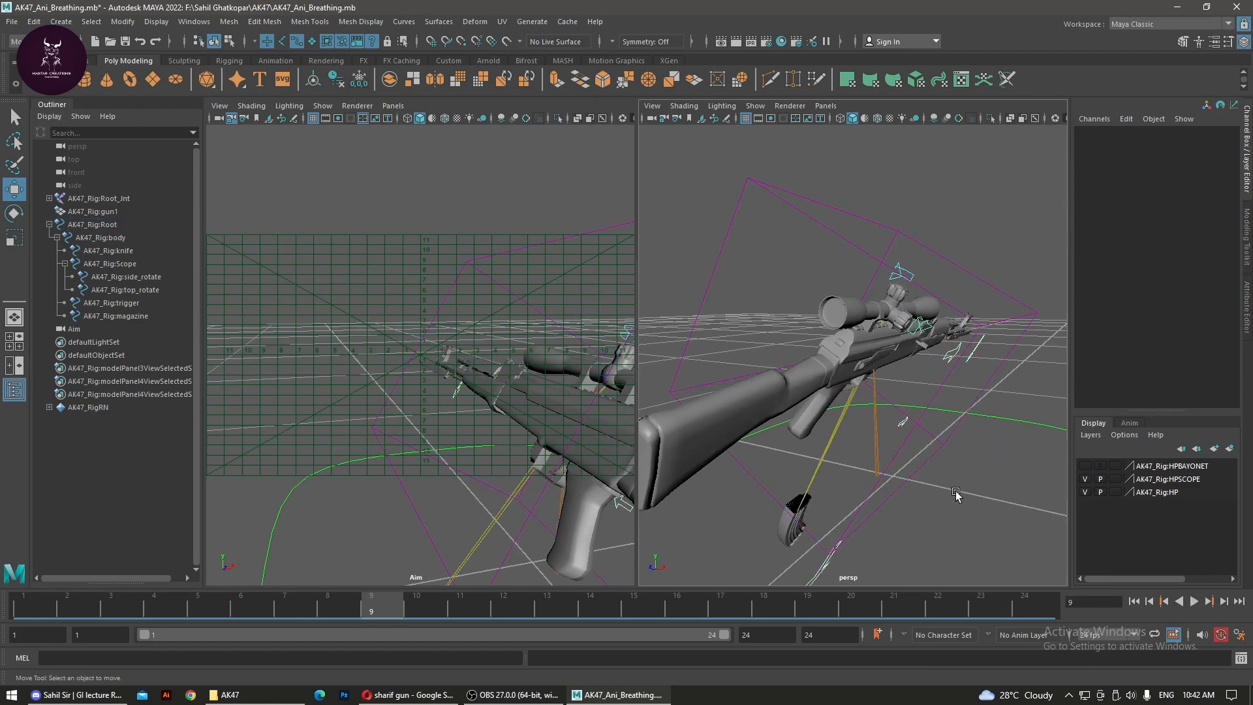
pyautogui.click(910, 482)
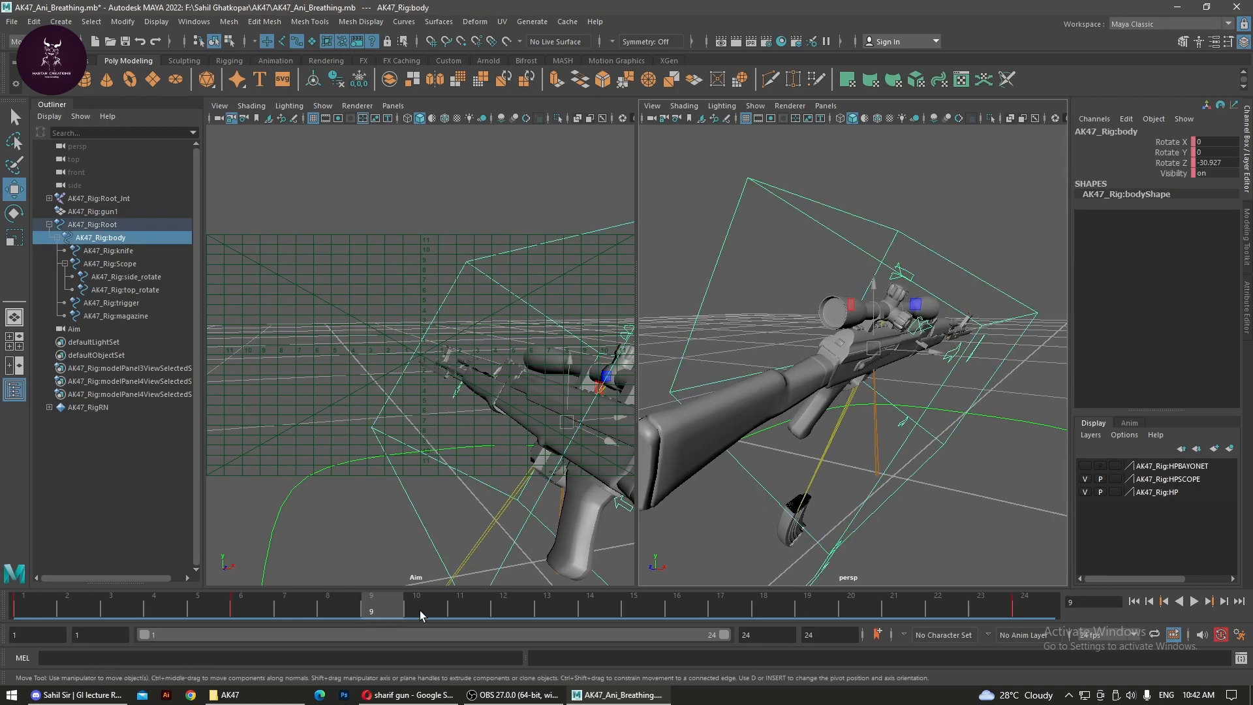
pyautogui.moveTo(374, 605)
pyautogui.mouseDown()
pyautogui.moveTo(516, 603)
pyautogui.moveTo(239, 606)
pyautogui.mouseUp()
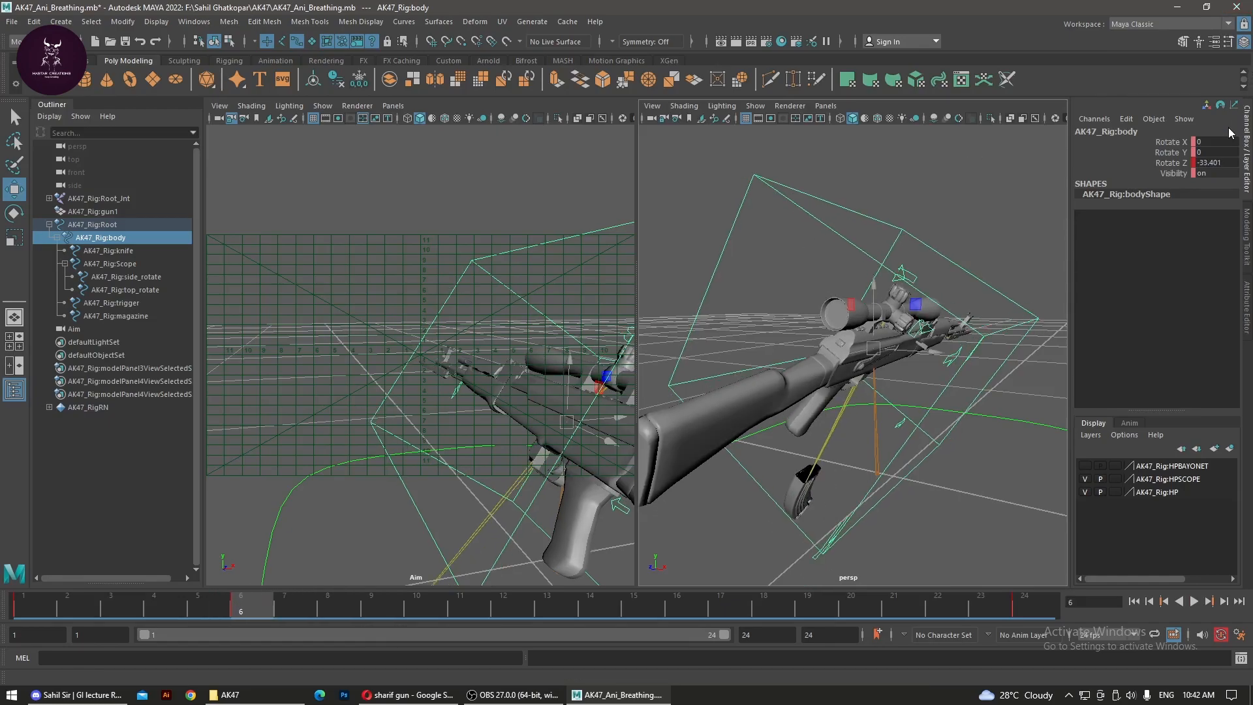
pyautogui.doubleClick(1212, 162)
pyautogui.hotkey('ctrl', 'c')
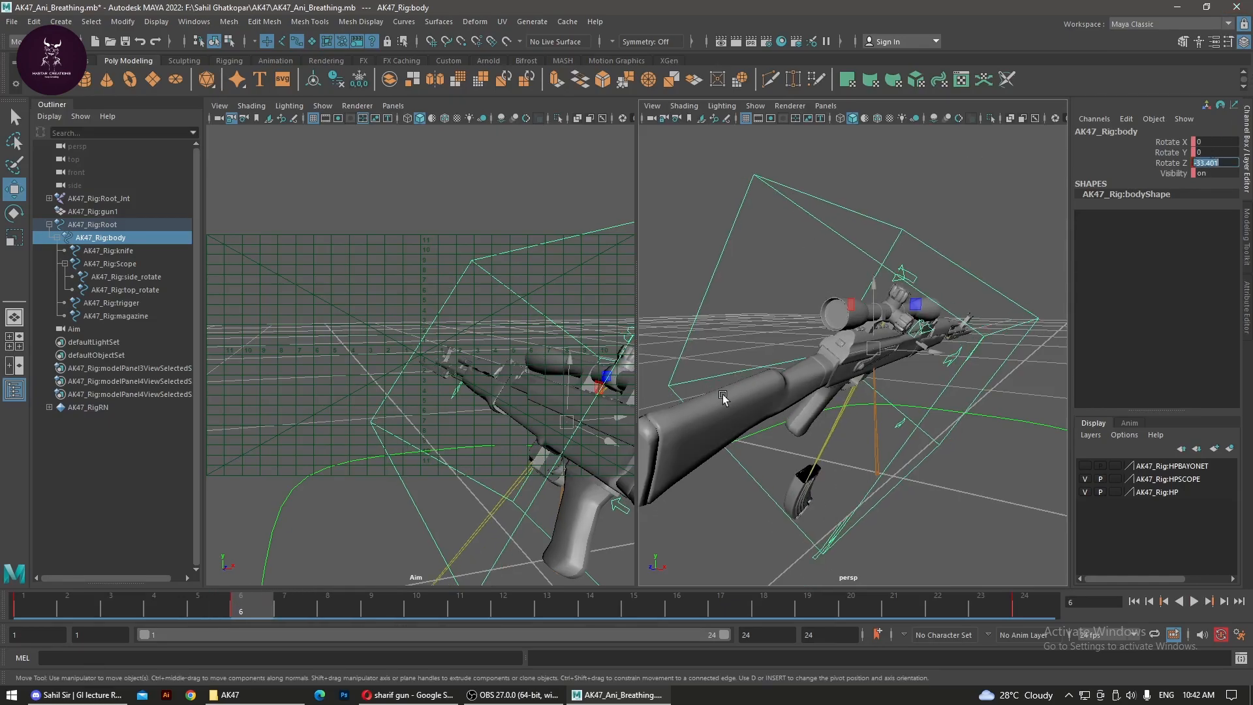
pyautogui.moveTo(292, 605); pyautogui.dragTo(327, 605)
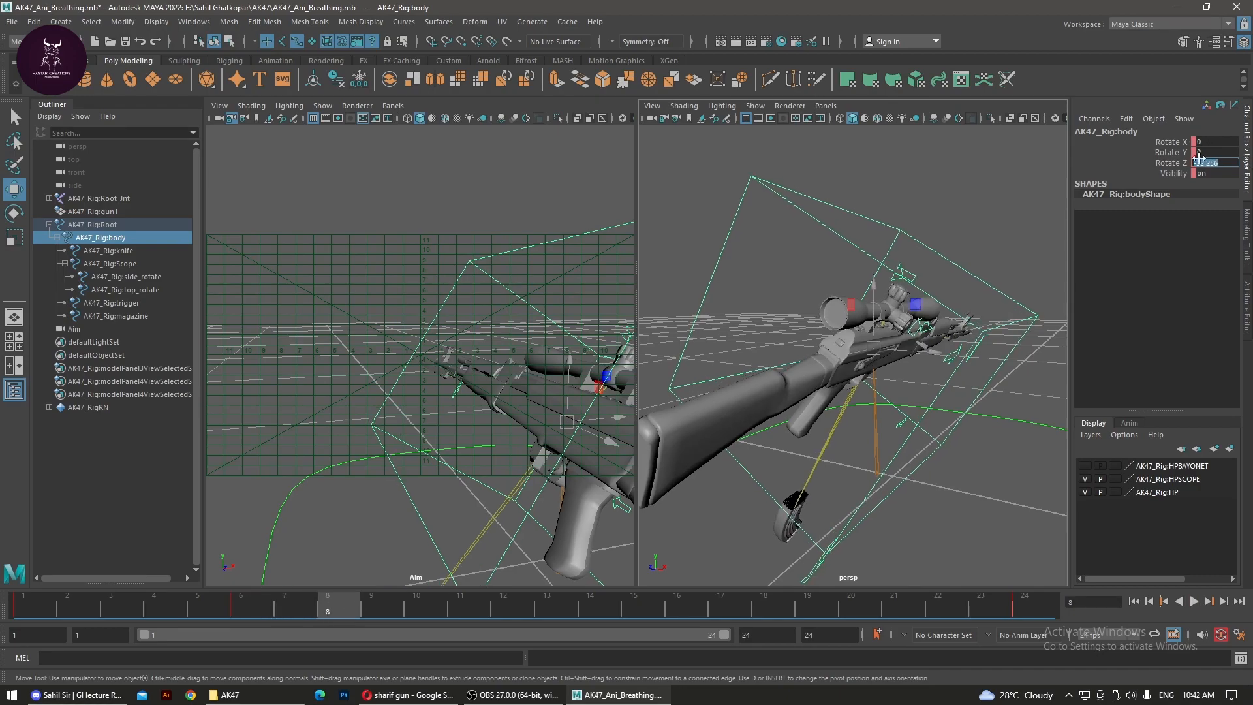
pyautogui.hotkey('ctrl', 'v')
pyautogui.click(1138, 164)
# At frame 11, set the body control's Rotate Z to -33.401 and key it.
pyautogui.moveTo(335, 608); pyautogui.dragTo(465, 629)
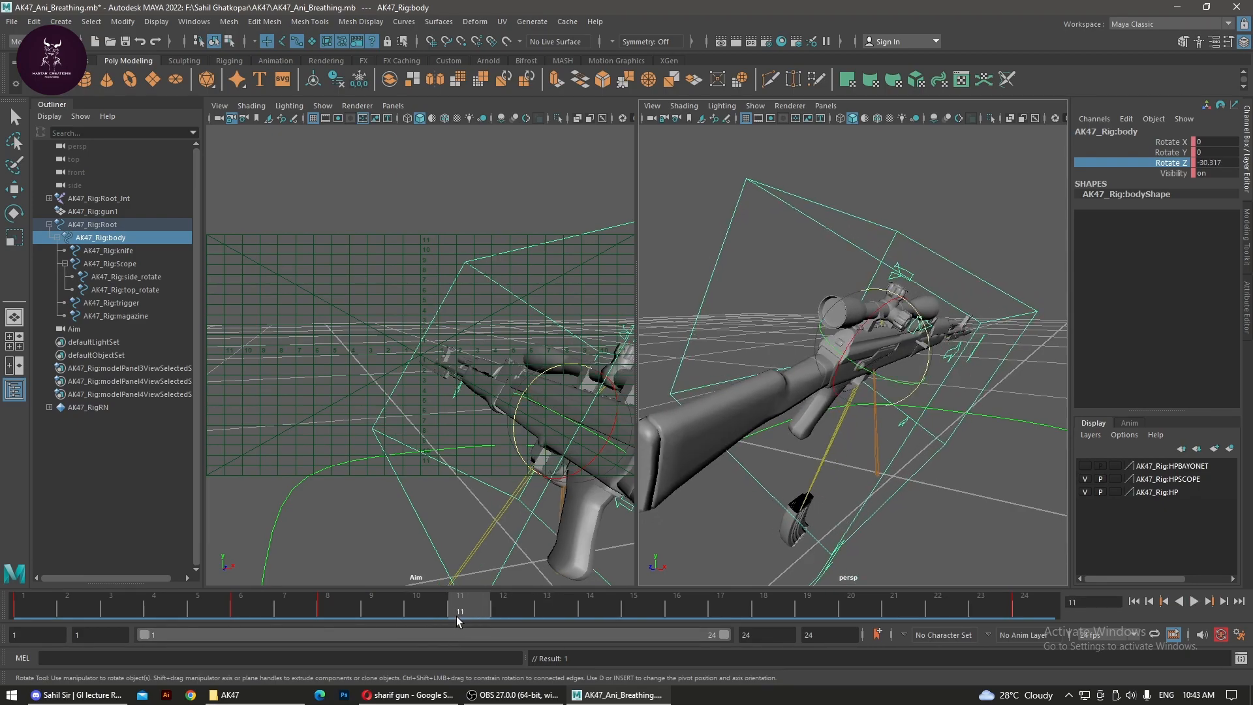
pyautogui.doubleClick(1225, 163)
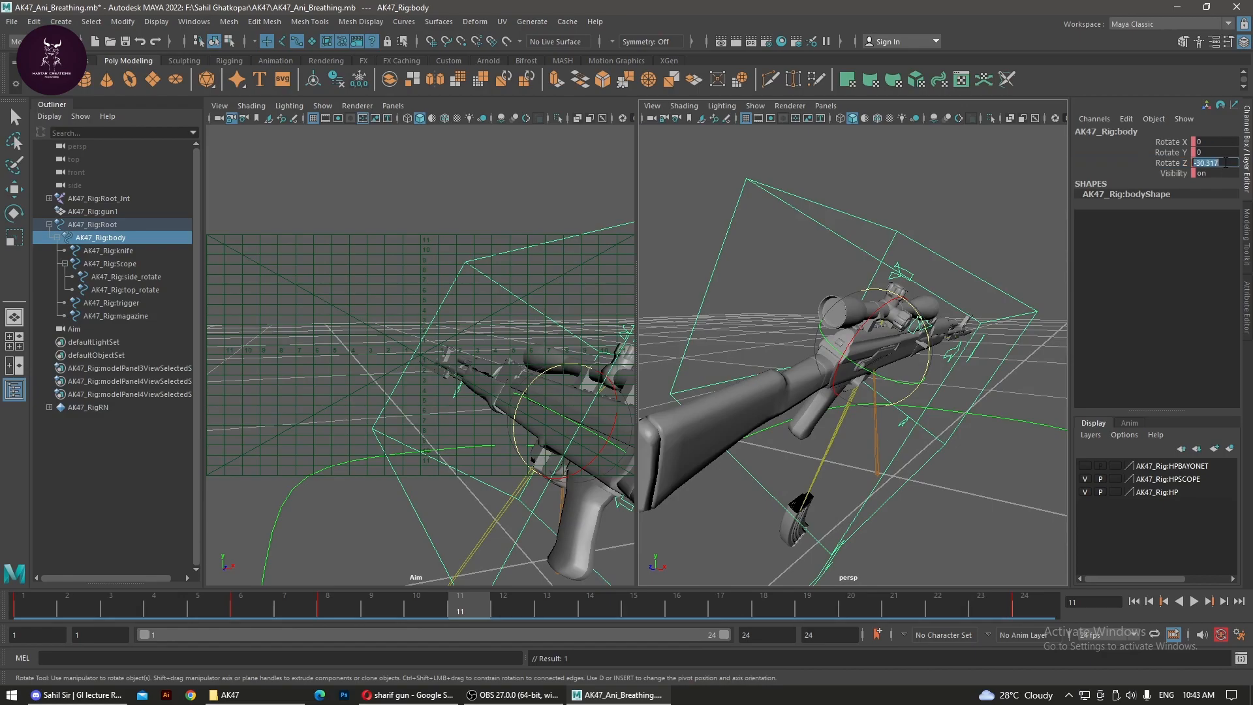
pyautogui.hotkey('ctrl', 'v')
pyautogui.press('Return')
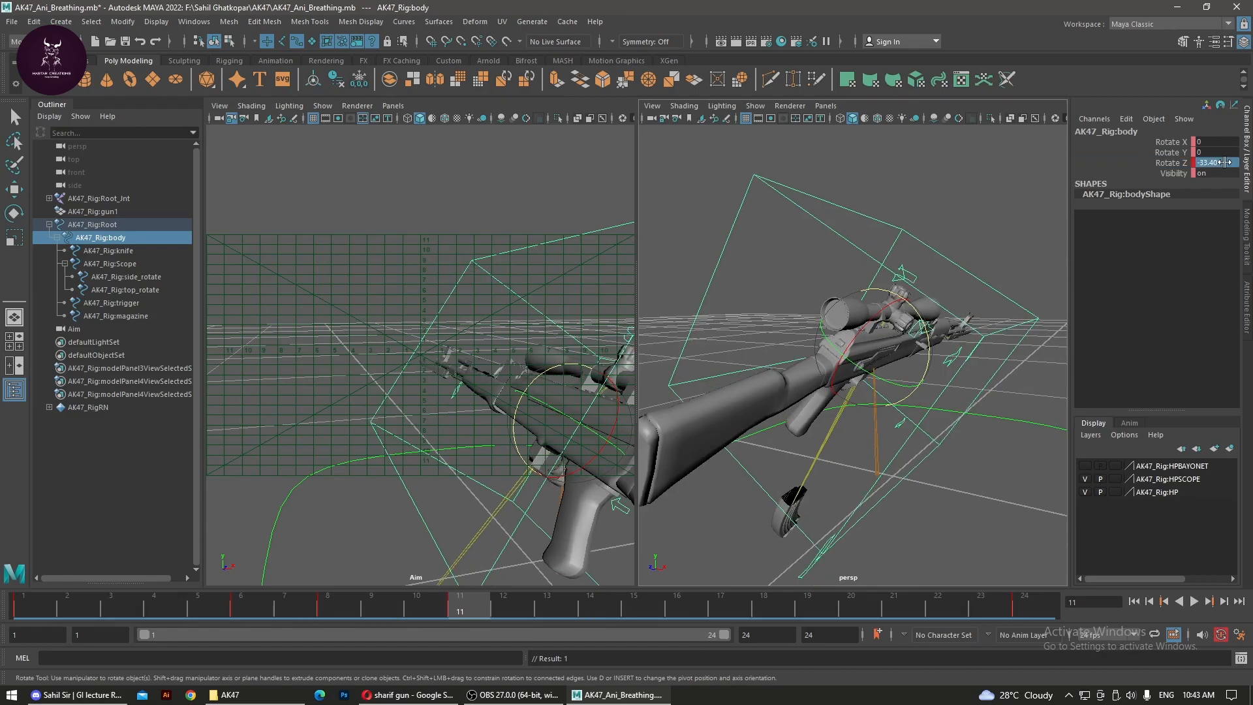
# At frame 11, move the magazine control back into the rifle to a Translate Y of 0 and key it.
pyautogui.click(979, 509)
pyautogui.press('w')
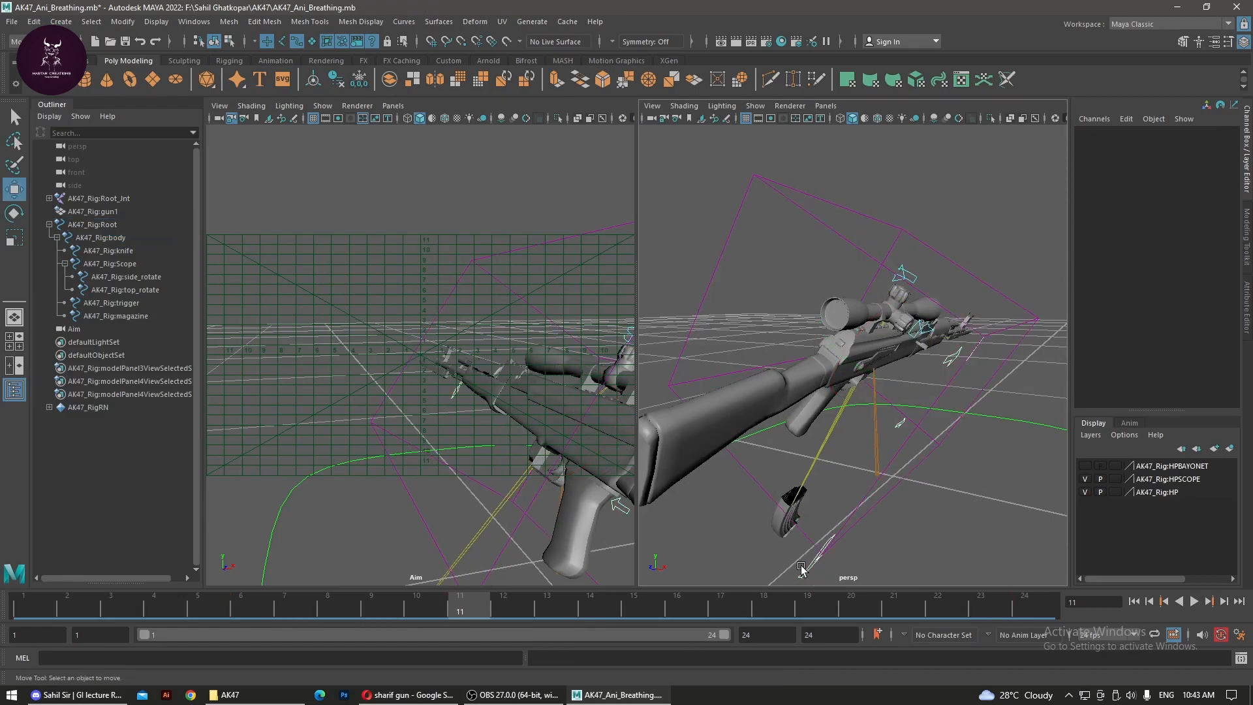
pyautogui.click(801, 566)
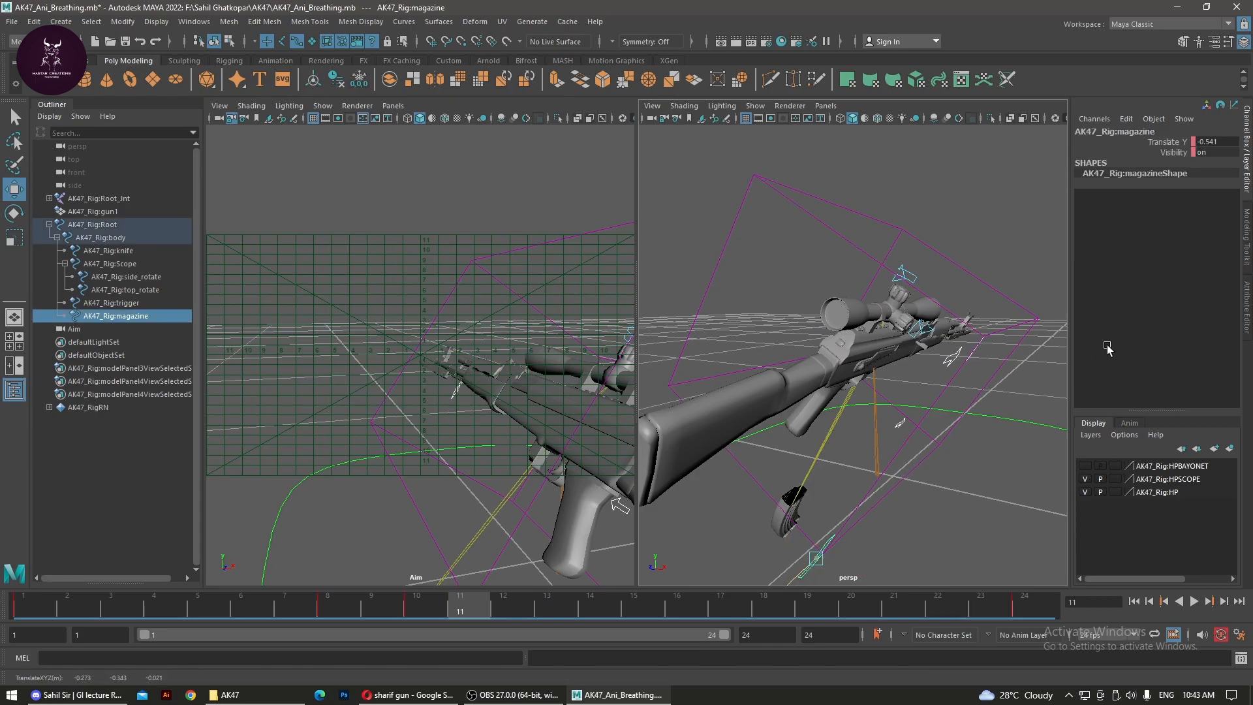
pyautogui.moveTo(817, 526); pyautogui.dragTo(1073, 135)
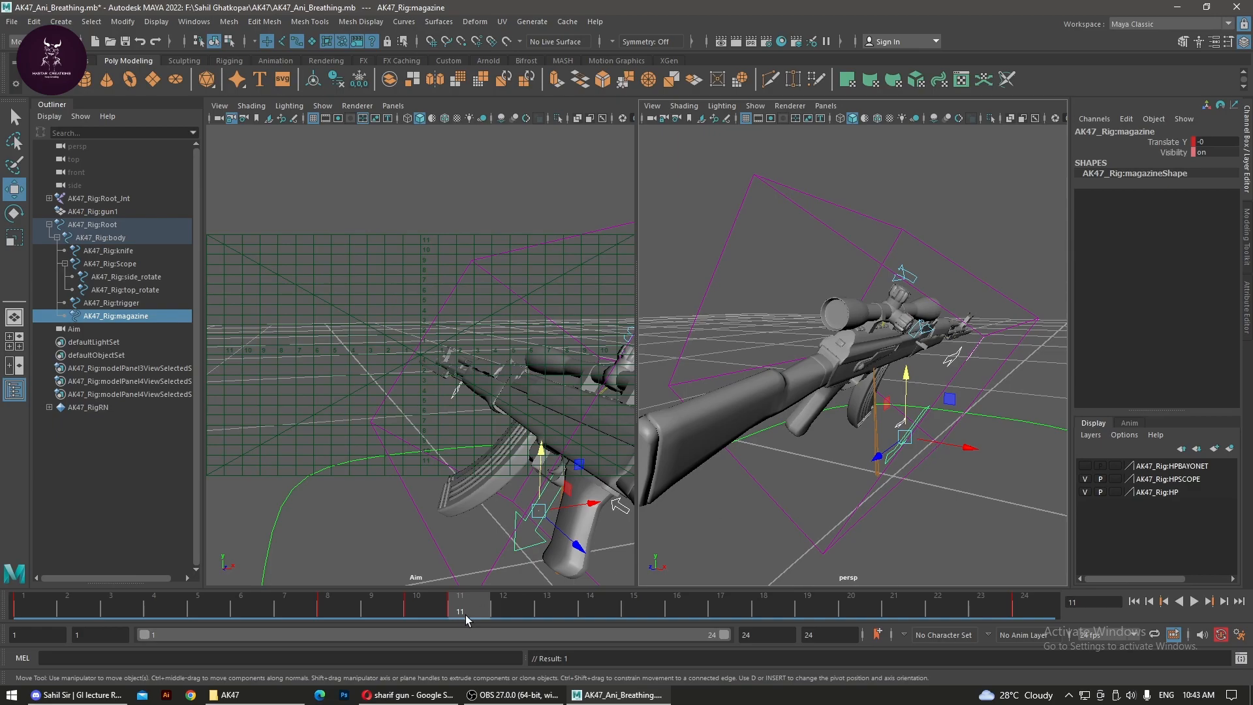
# At frame 13, set the body control's Rotate Z to -33.401 and key it.
pyautogui.moveTo(529, 614); pyautogui.dragTo(559, 610)
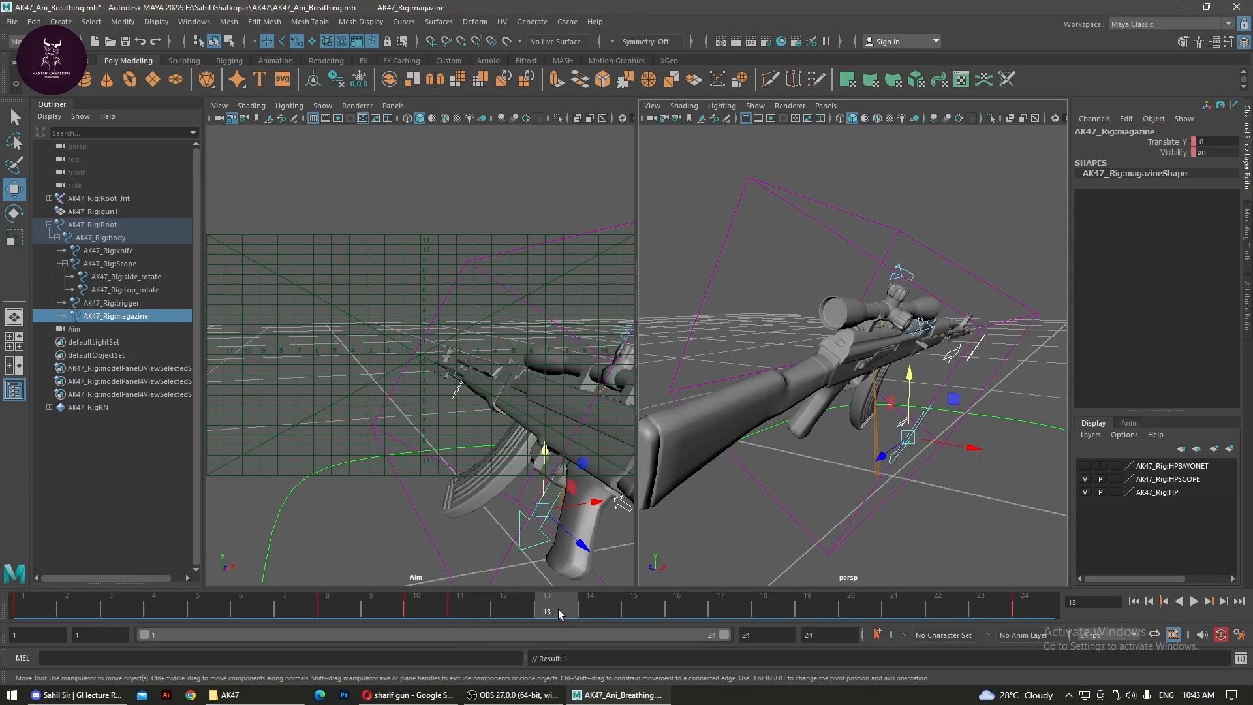
pyautogui.click(861, 519)
pyautogui.doubleClick(1214, 162)
pyautogui.write('-33.401')
pyautogui.press('Return')
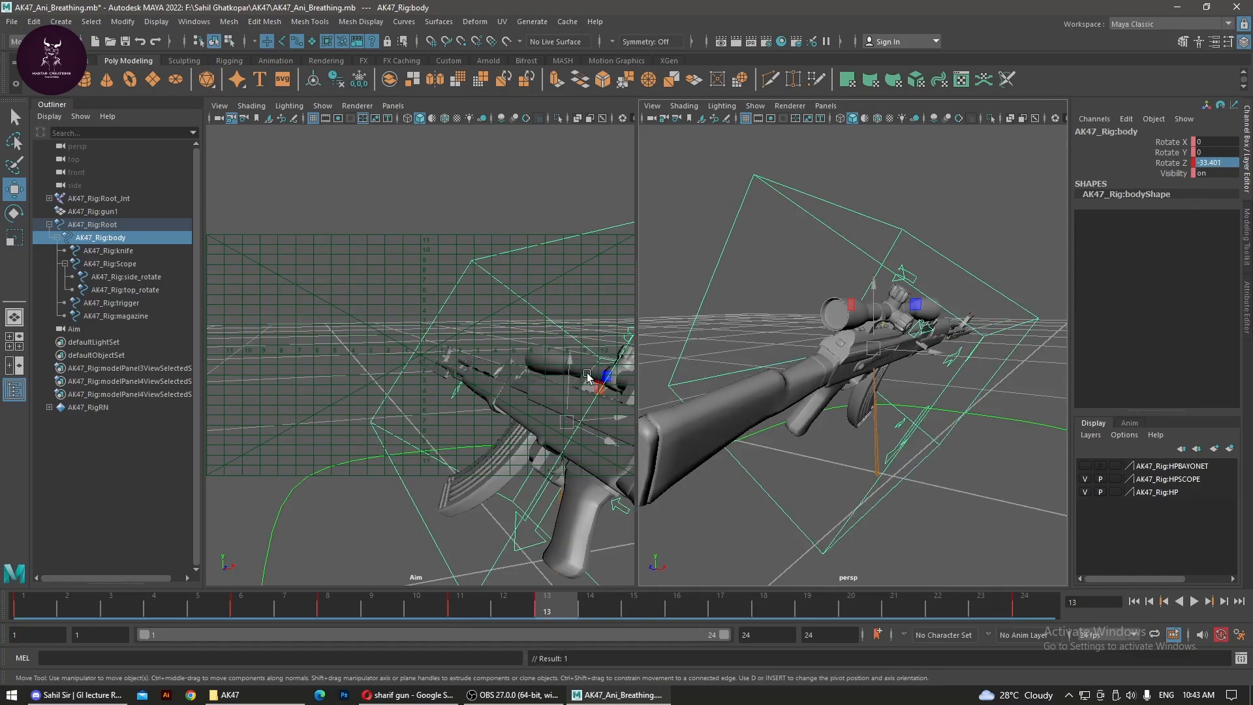
# Play and scrub through the animation to check the timing of the body rotation and the magazine movement.
pyautogui.moveTo(291, 614); pyautogui.dragTo(1024, 606)
pyautogui.click(1153, 601)
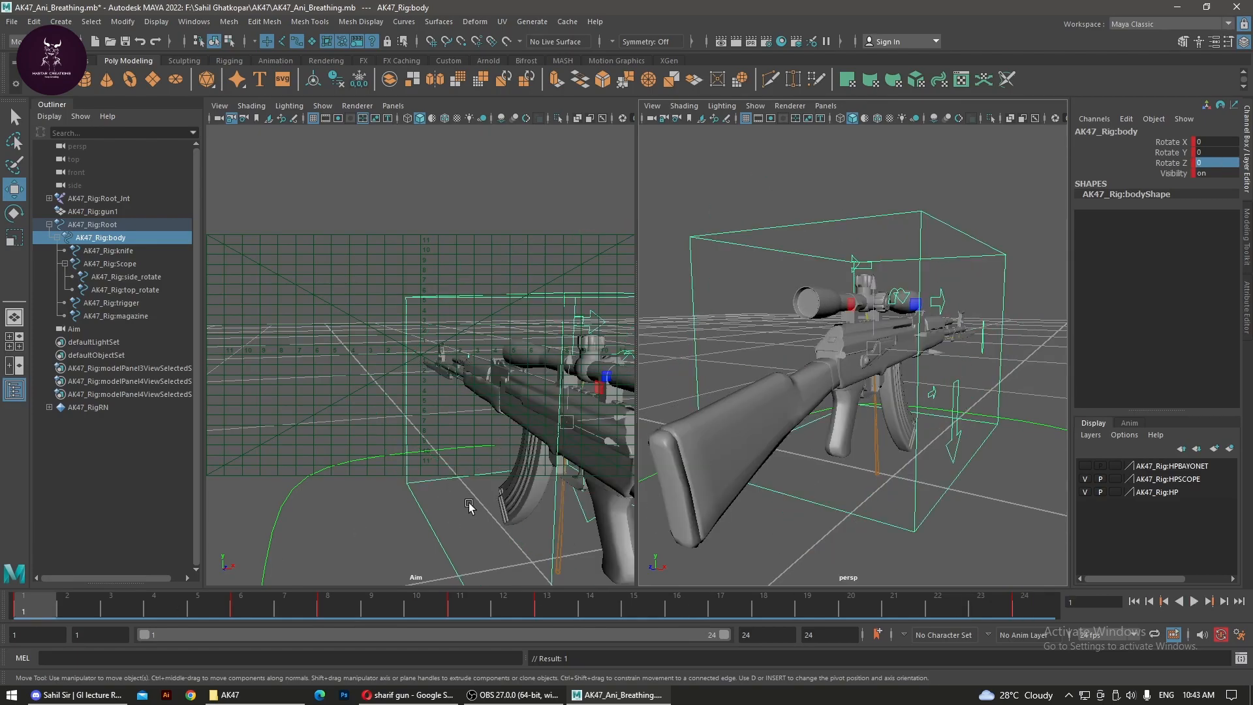
pyautogui.click(548, 560)
pyautogui.click(1194, 602)
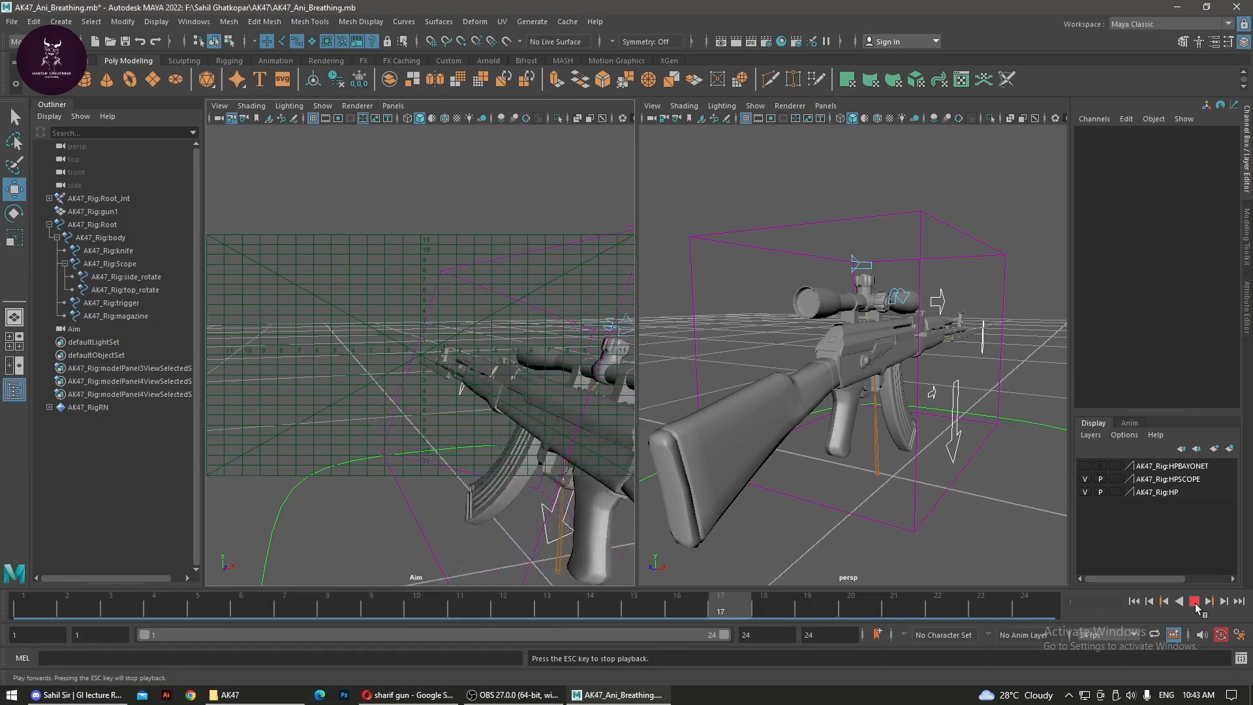
pyautogui.click(1195, 603)
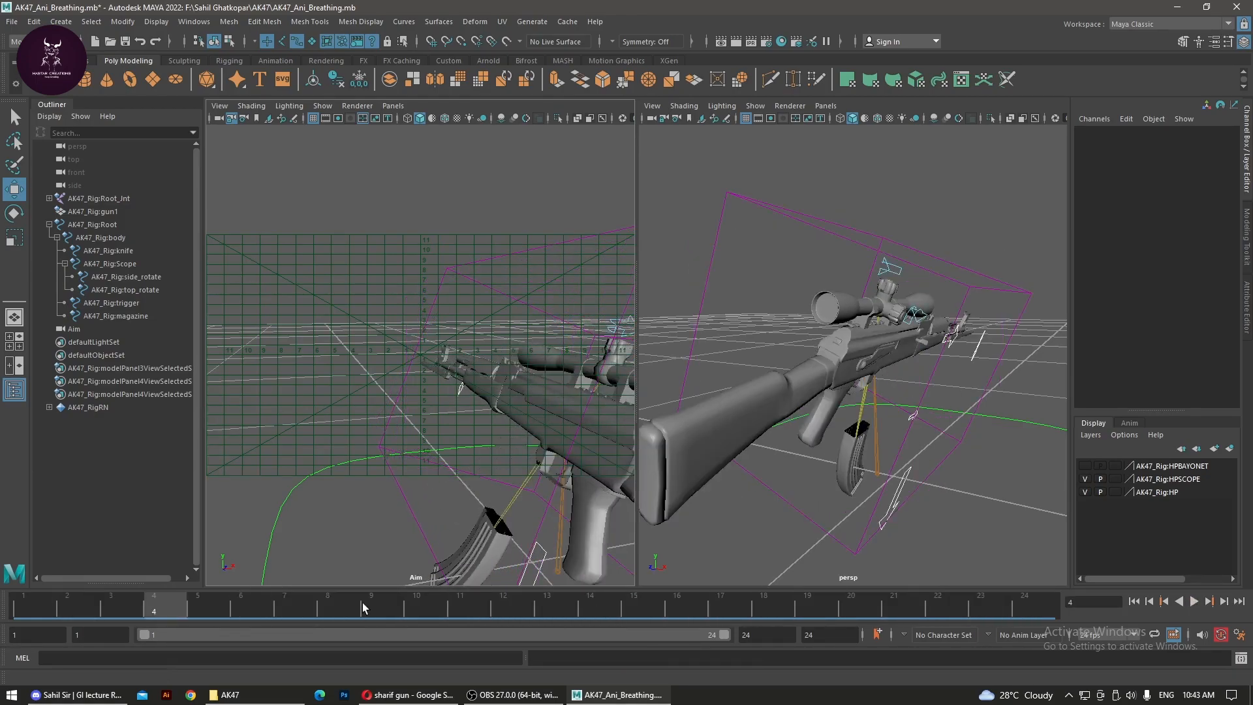
pyautogui.click(138, 608)
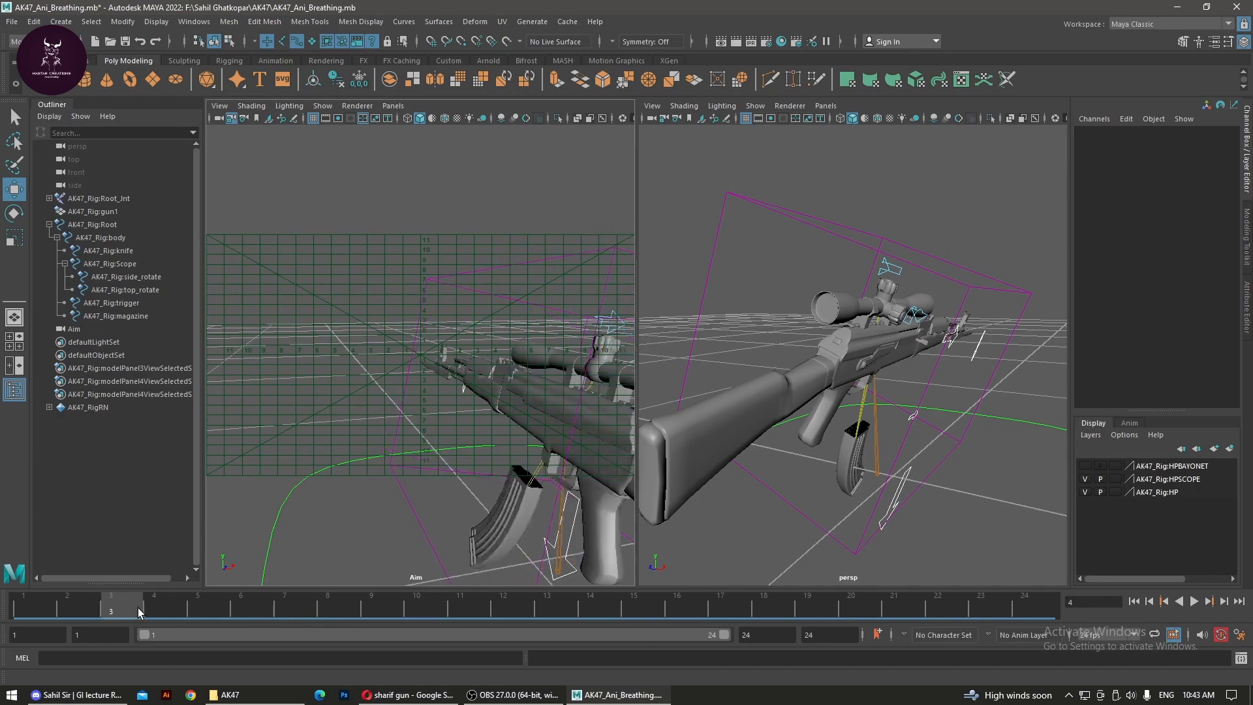
pyautogui.click(418, 339)
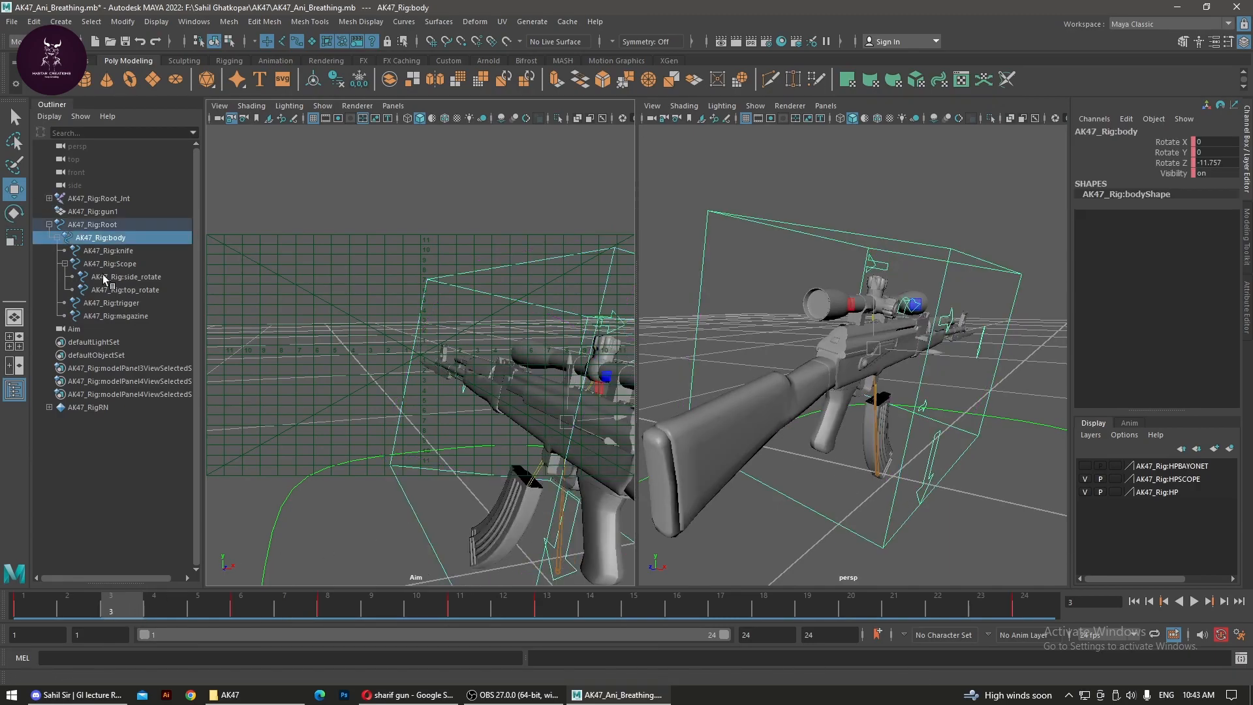
pyautogui.keyDown('shift'); pyautogui.click(100, 315); pyautogui.keyUp('shift')
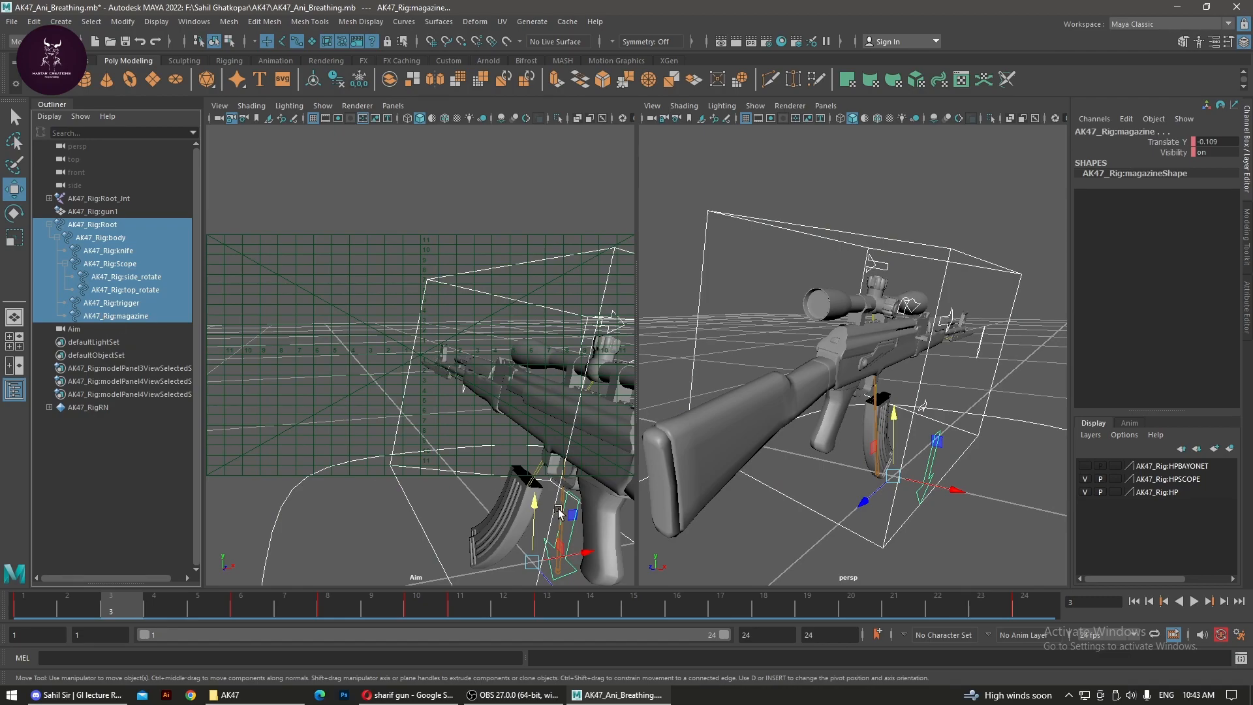
pyautogui.moveTo(108, 612)
pyautogui.mouseDown()
pyautogui.moveTo(4, 613)
pyautogui.moveTo(109, 615)
pyautogui.moveTo(37, 618)
pyautogui.moveTo(107, 605)
pyautogui.mouseUp()
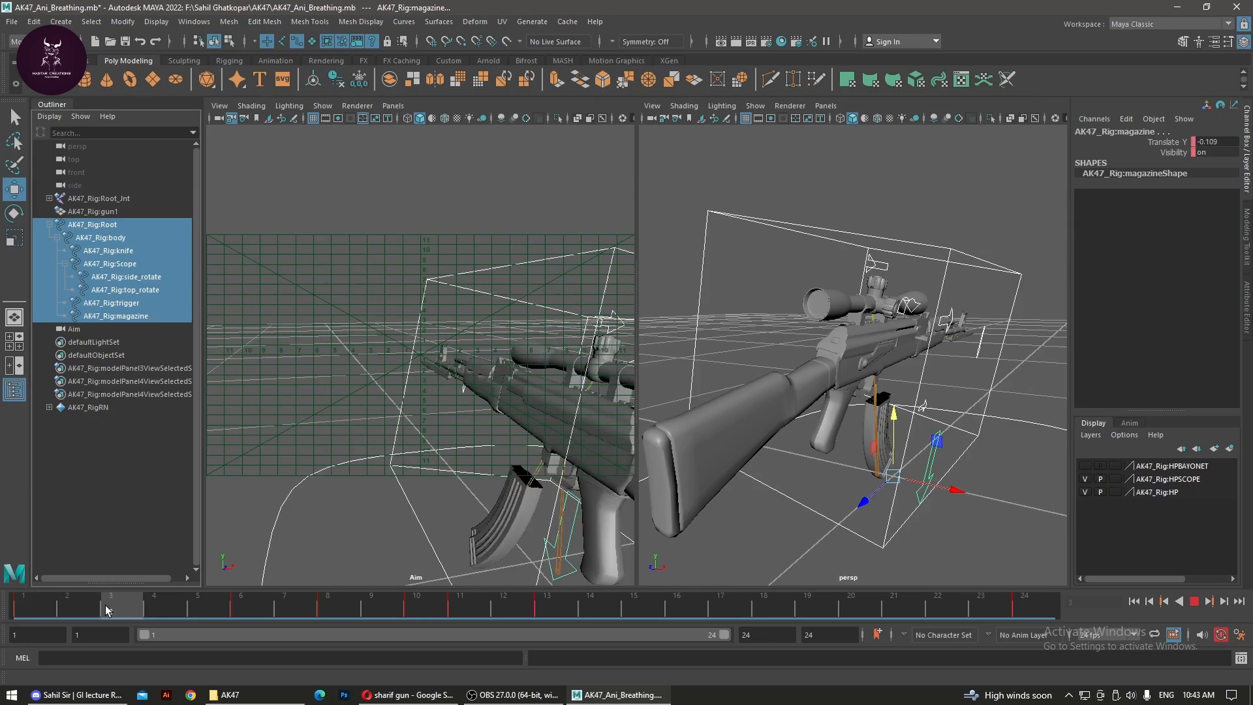
# At frame 6, return the magazine control to a Translate Y of 0 and key it.
pyautogui.moveTo(104, 604); pyautogui.dragTo(236, 610)
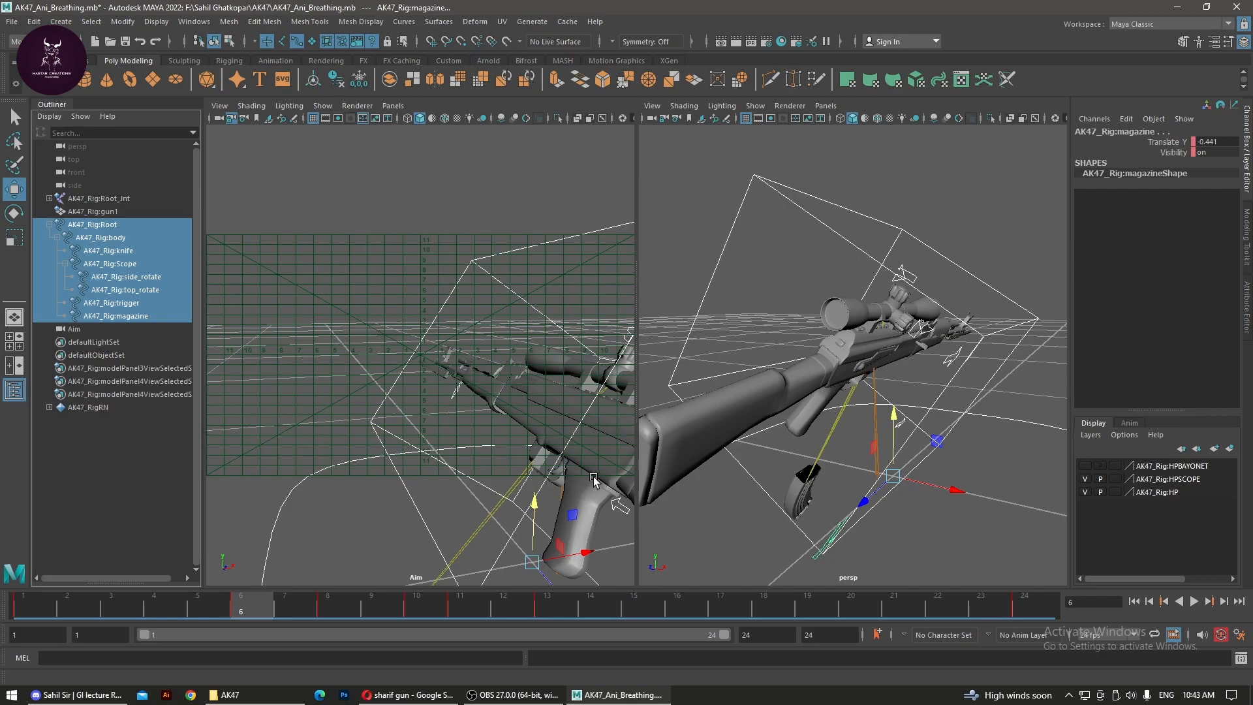
pyautogui.click(902, 527)
pyautogui.click(902, 527)
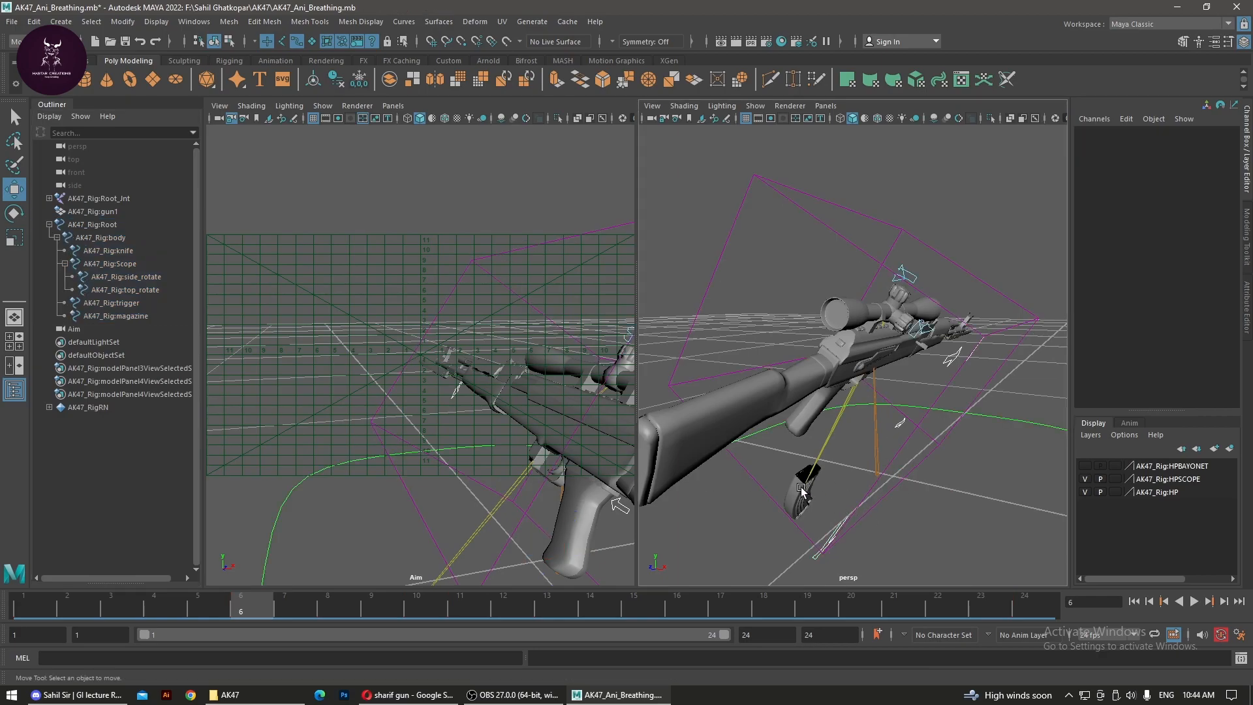
pyautogui.click(826, 553)
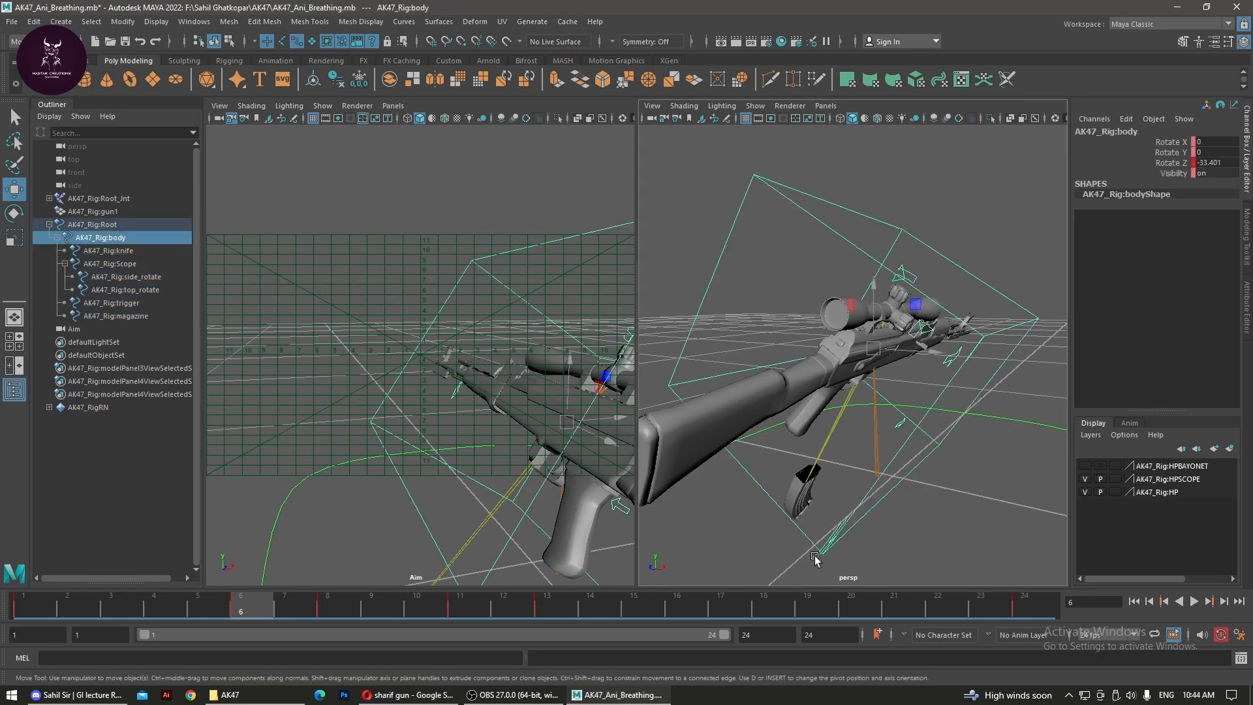
pyautogui.moveTo(830, 477); pyautogui.dragTo(1005, 333)
pyautogui.press('s')
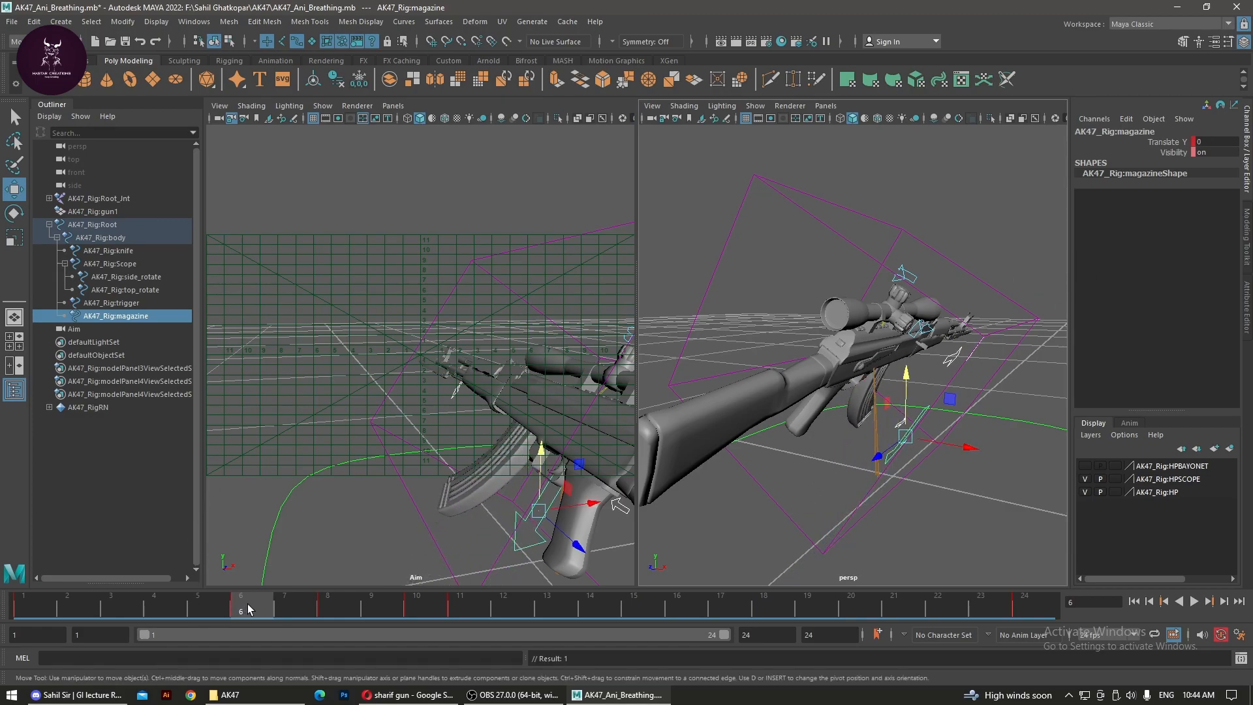
# At frame 8, move the magazine control back into the rifle to a Translate Y of 0 and key it.
pyautogui.hotkey('alt', 'v')
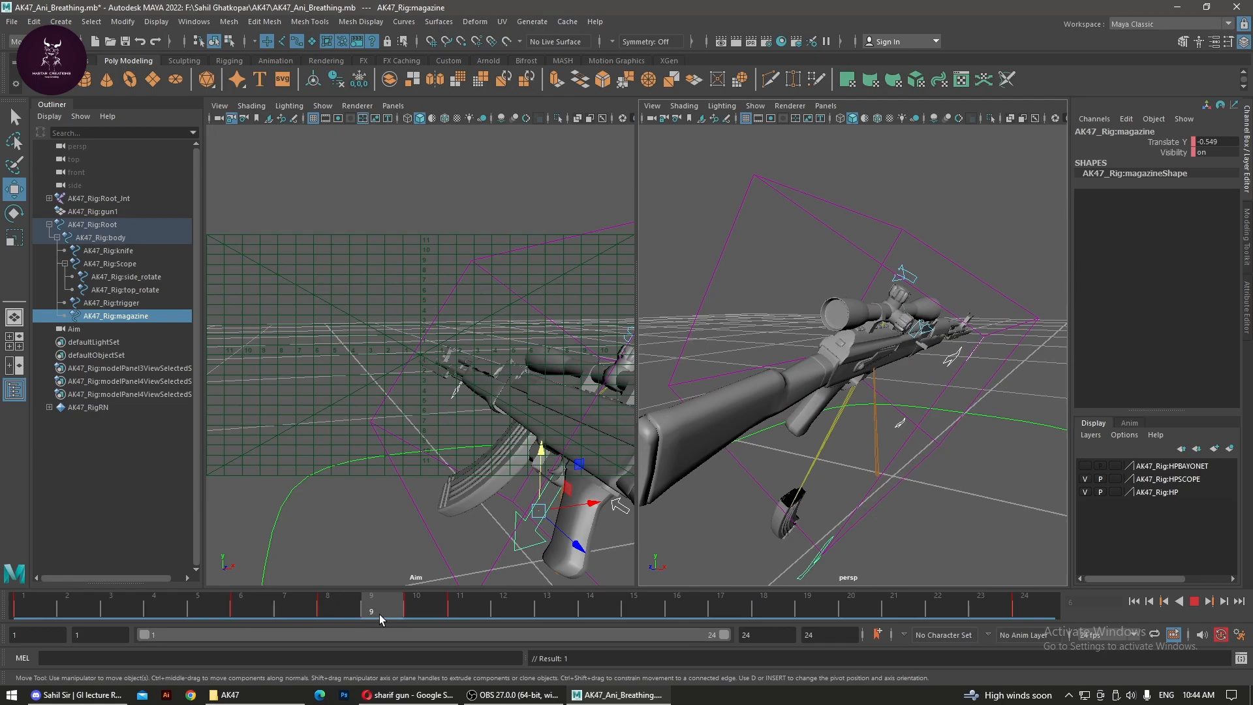
pyautogui.moveTo(116, 615); pyautogui.dragTo(327, 618)
pyautogui.moveTo(823, 511); pyautogui.dragTo(834, 246)
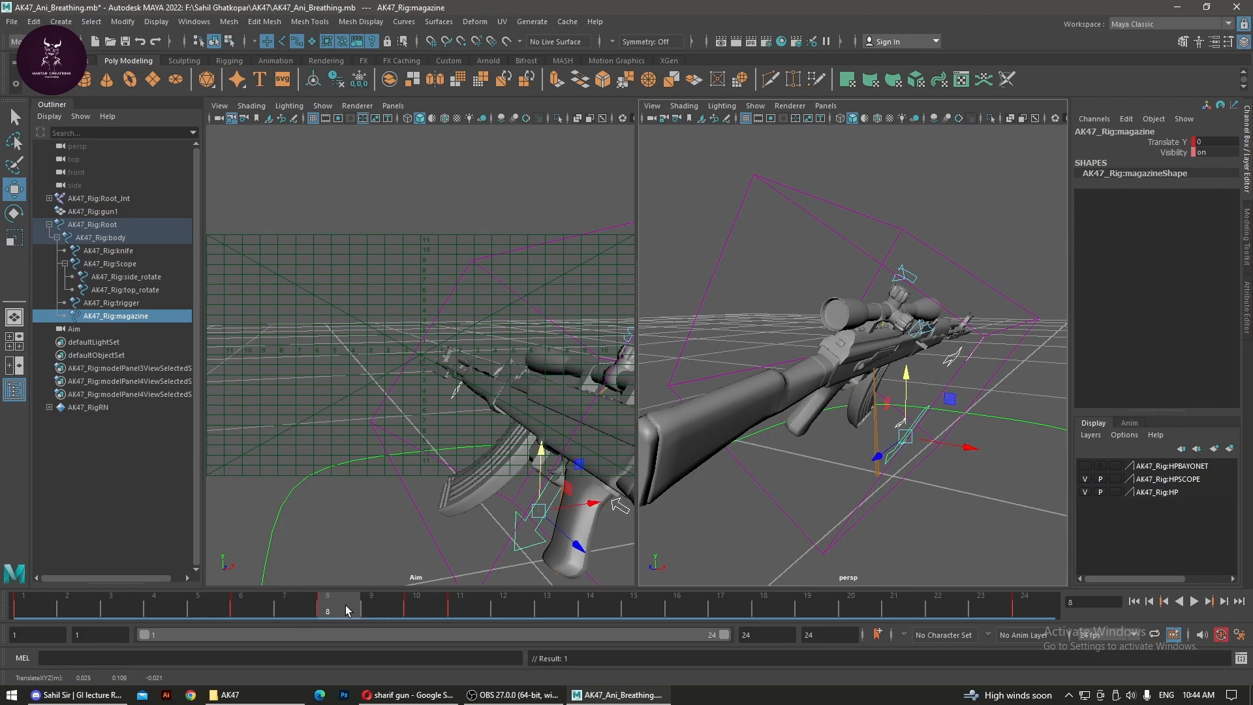
# Scrub through the magazine movement and delete the magazine control's key at frame 11.
pyautogui.hotkey('alt', 'v')
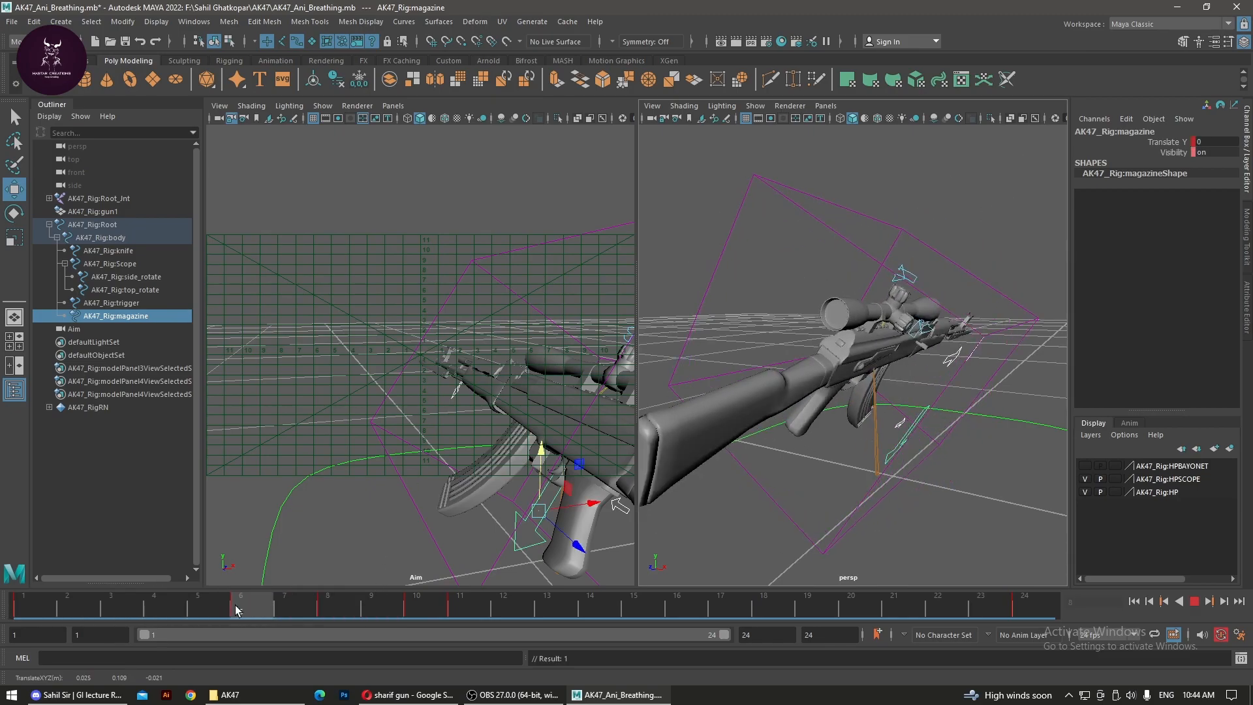
pyautogui.moveTo(236, 610); pyautogui.dragTo(421, 604)
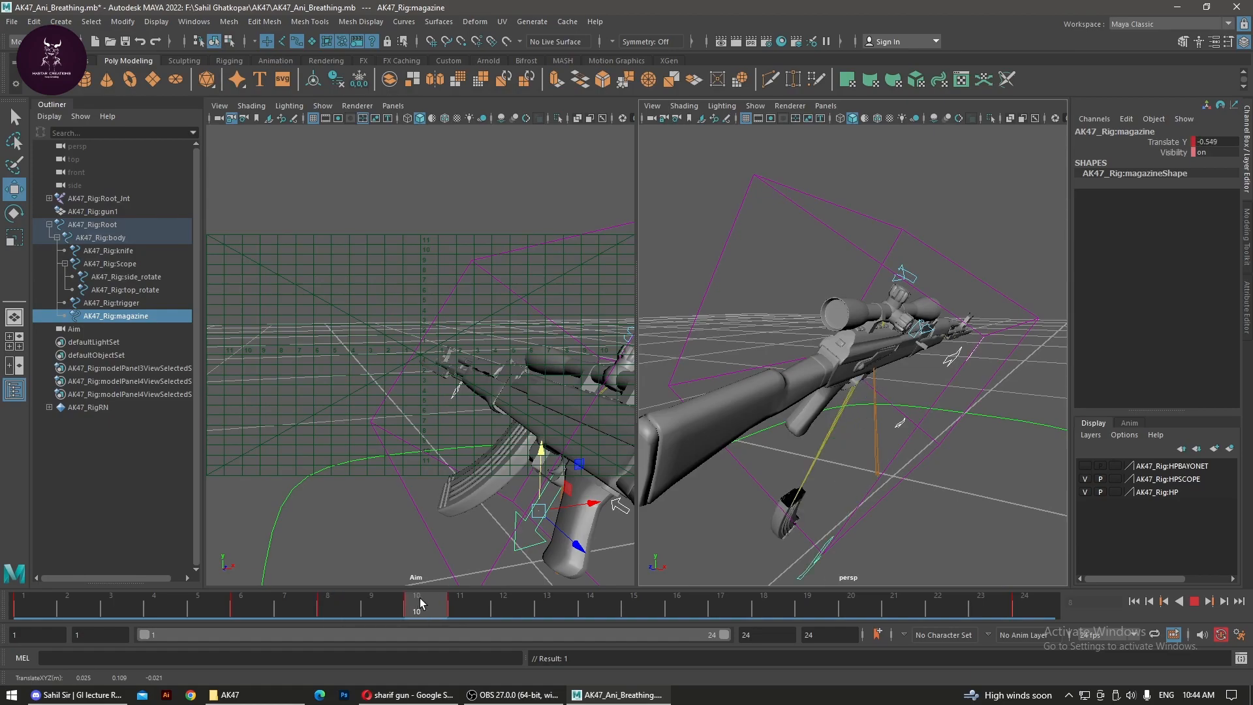
pyautogui.click(466, 609)
pyautogui.rightClick(466, 608)
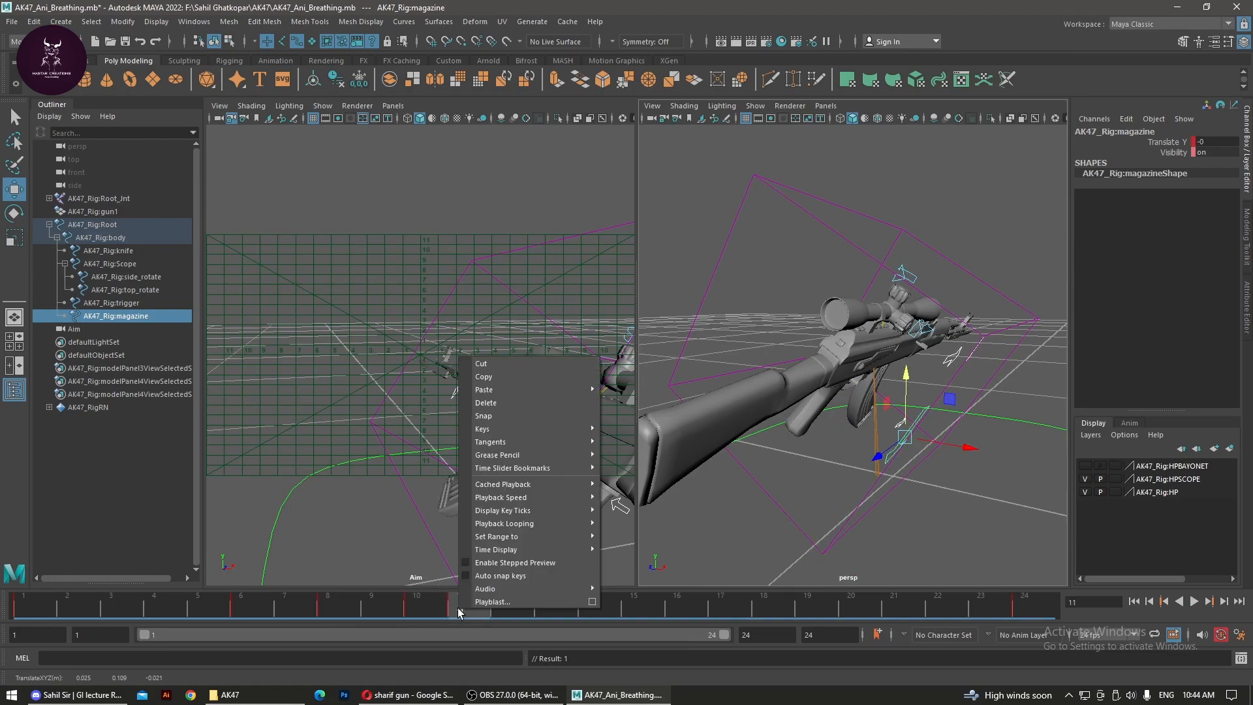
pyautogui.click(492, 400)
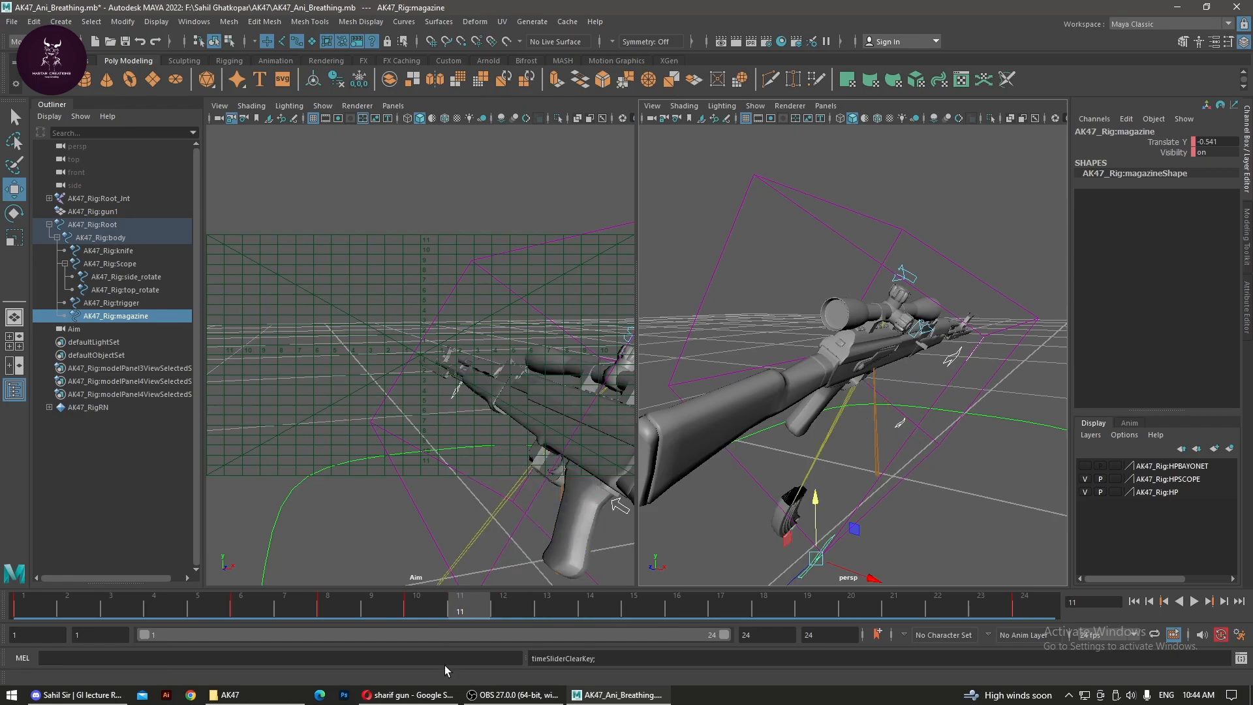
# Move the magazine control's key from frame 10 to frame 12.
pyautogui.click(408, 615)
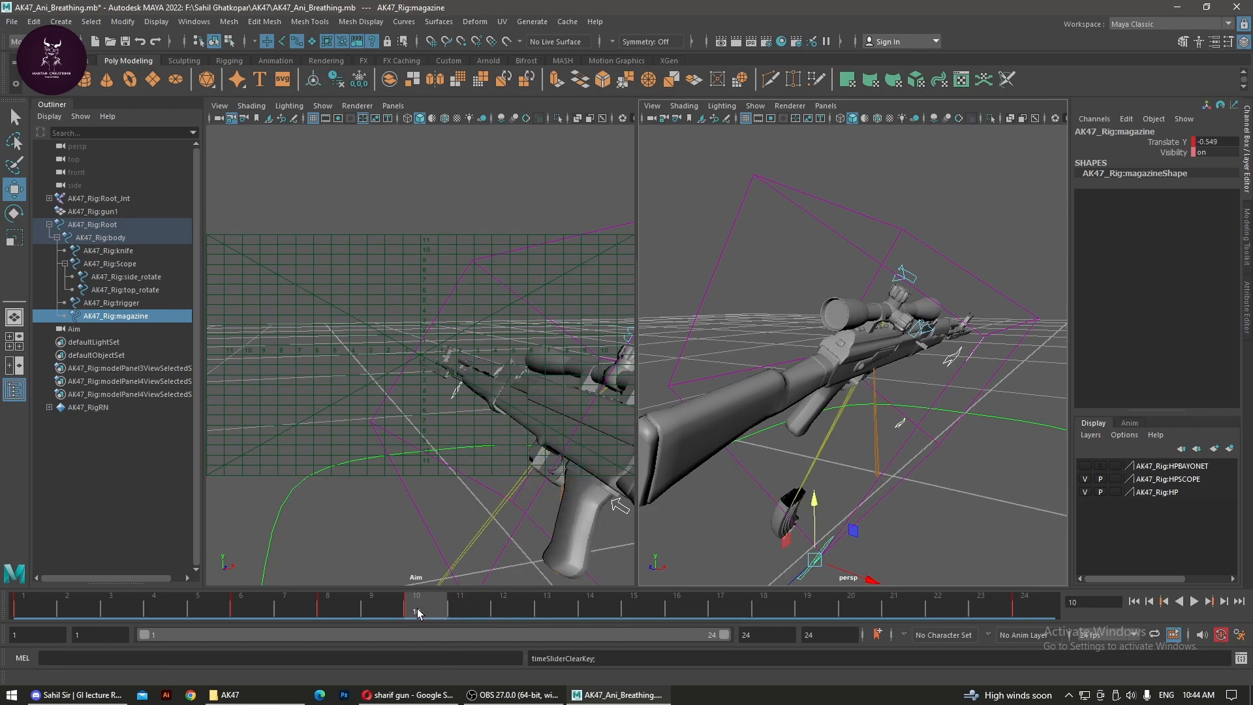
pyautogui.keyDown('shift'); pyautogui.click(418, 612); pyautogui.keyUp('shift')
pyautogui.moveTo(430, 614); pyautogui.dragTo(513, 614)
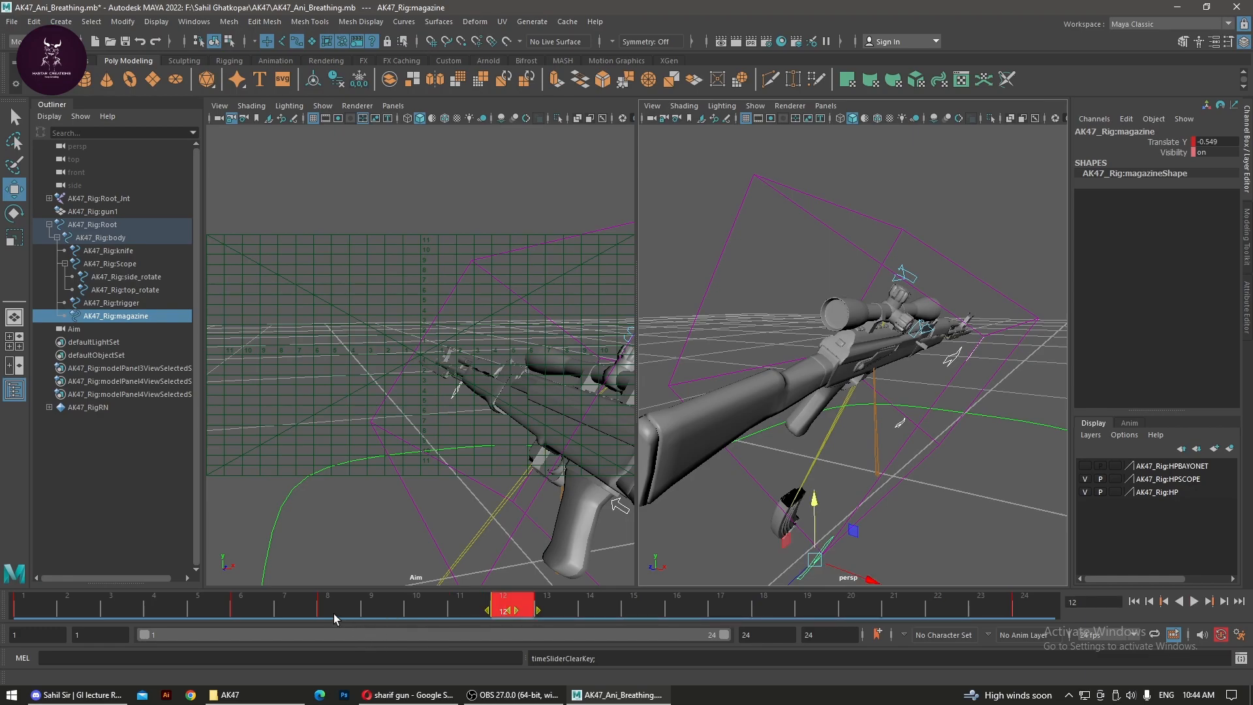
# At frame 14, key the lowered magazine at a Translate Y of about -0.55 and set the body control's Rotate Z to -33.401.
pyautogui.moveTo(412, 605); pyautogui.dragTo(593, 609)
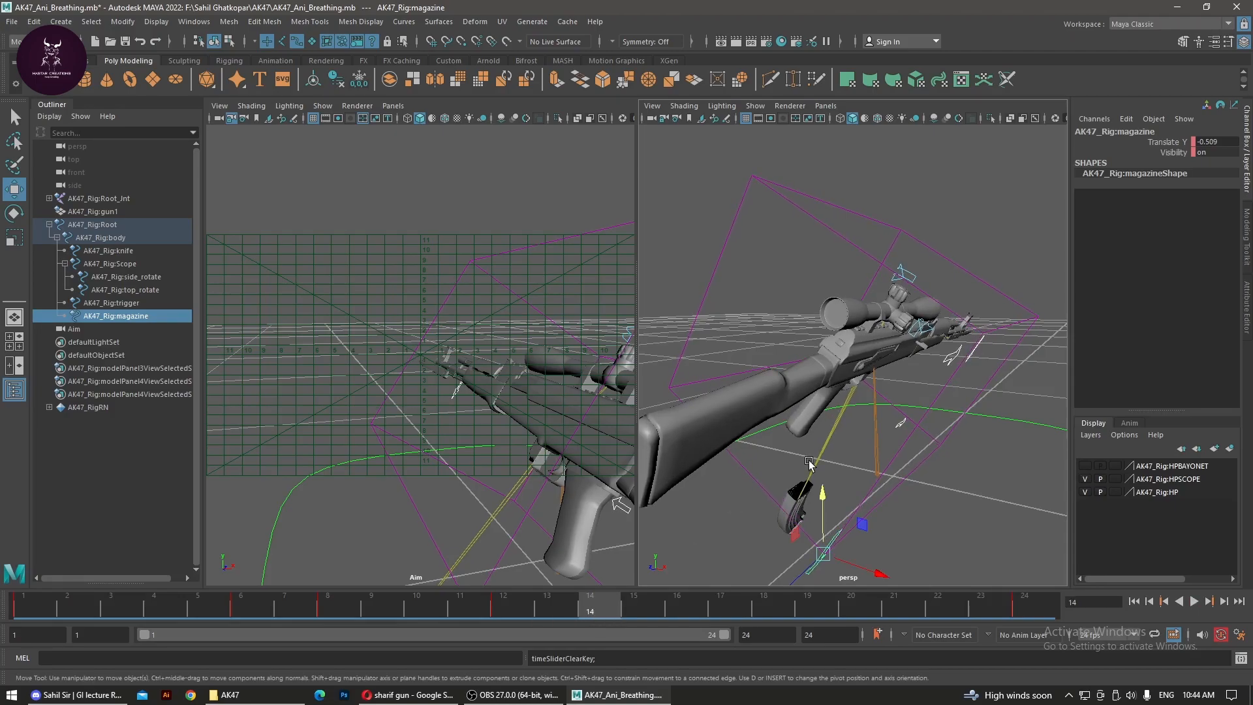
pyautogui.moveTo(822, 526); pyautogui.dragTo(818, 540)
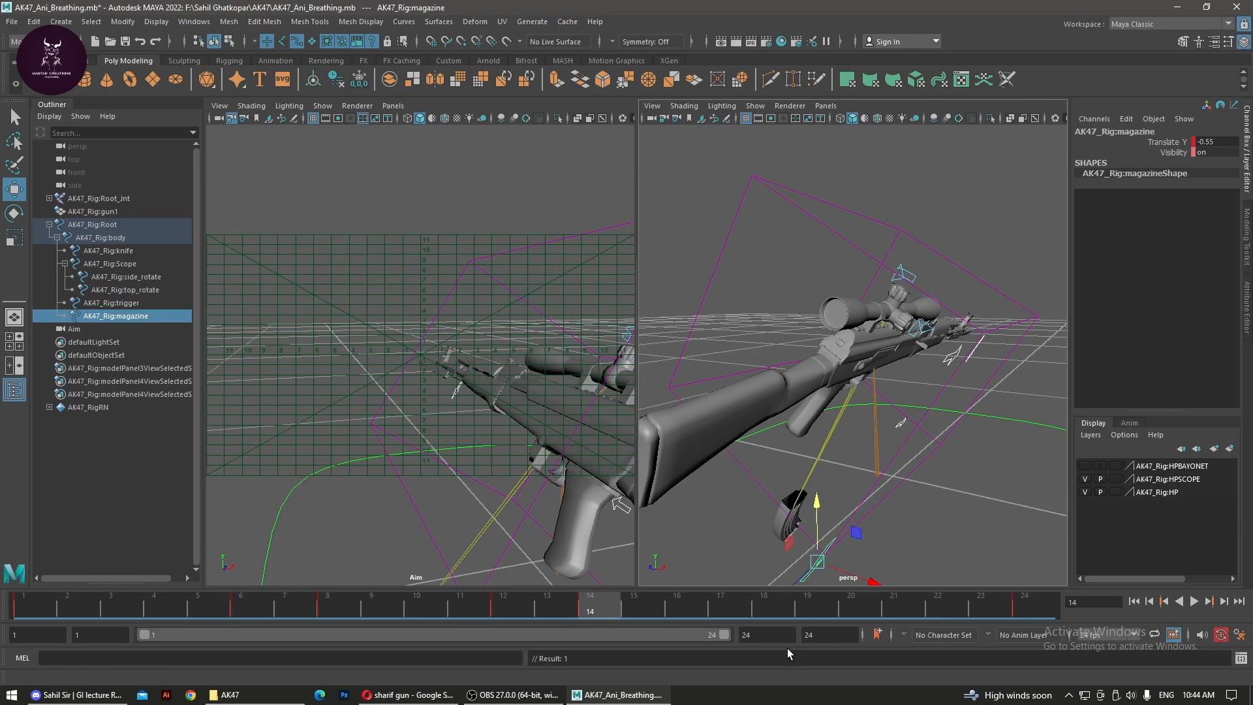
pyautogui.click(855, 448)
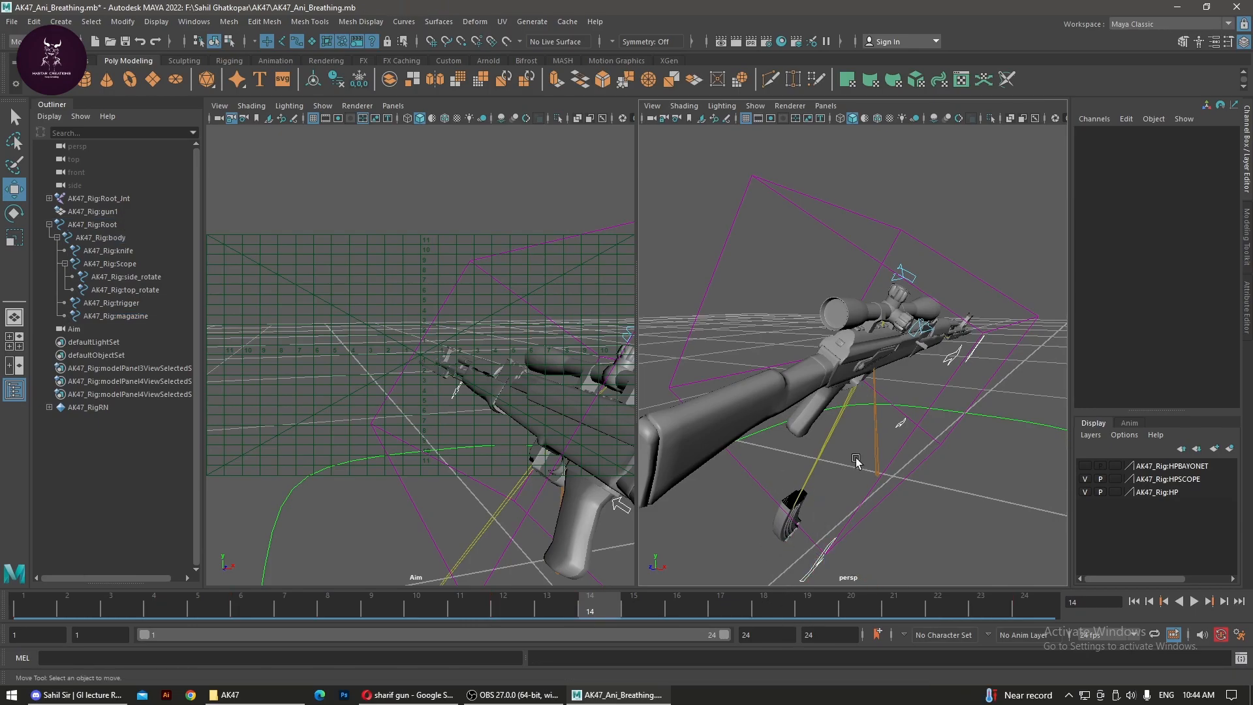
pyautogui.click(902, 481)
pyautogui.doubleClick(1218, 163)
pyautogui.write('-33.401')
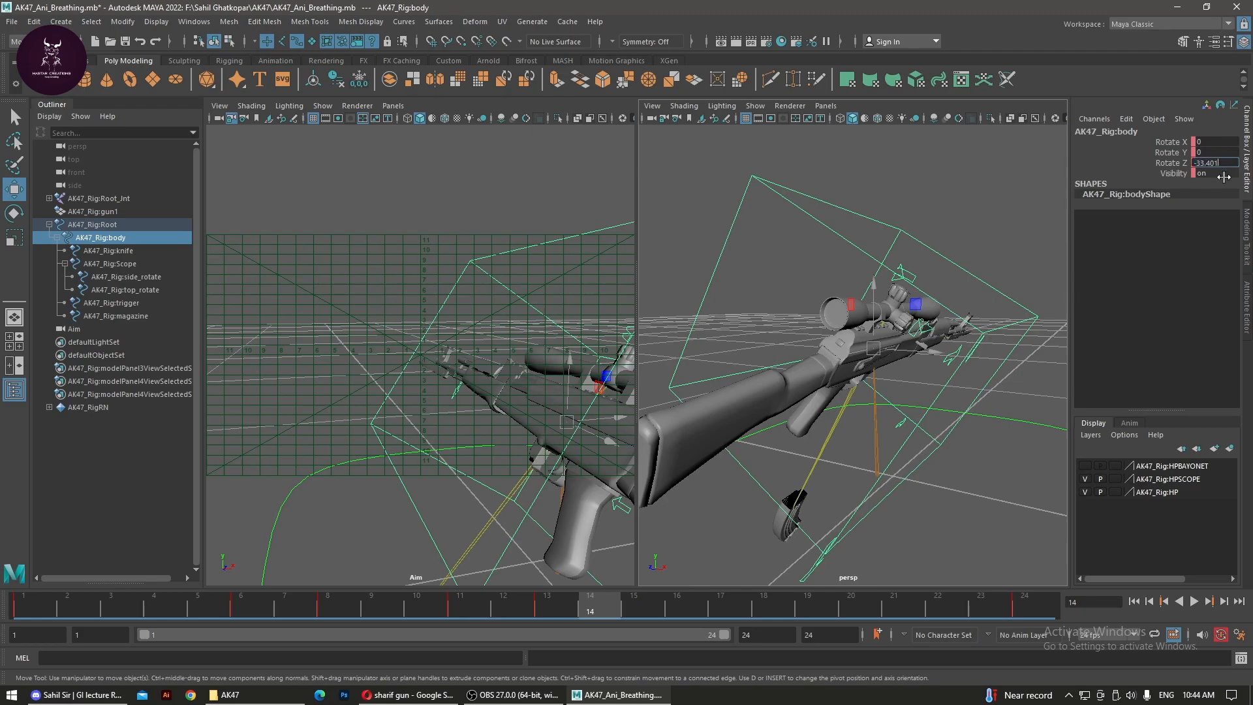
pyautogui.press('Return')
# At frame 17, set the body control's Rotate Z to -33.401 and key it.
pyautogui.hotkey('alt', 'v')
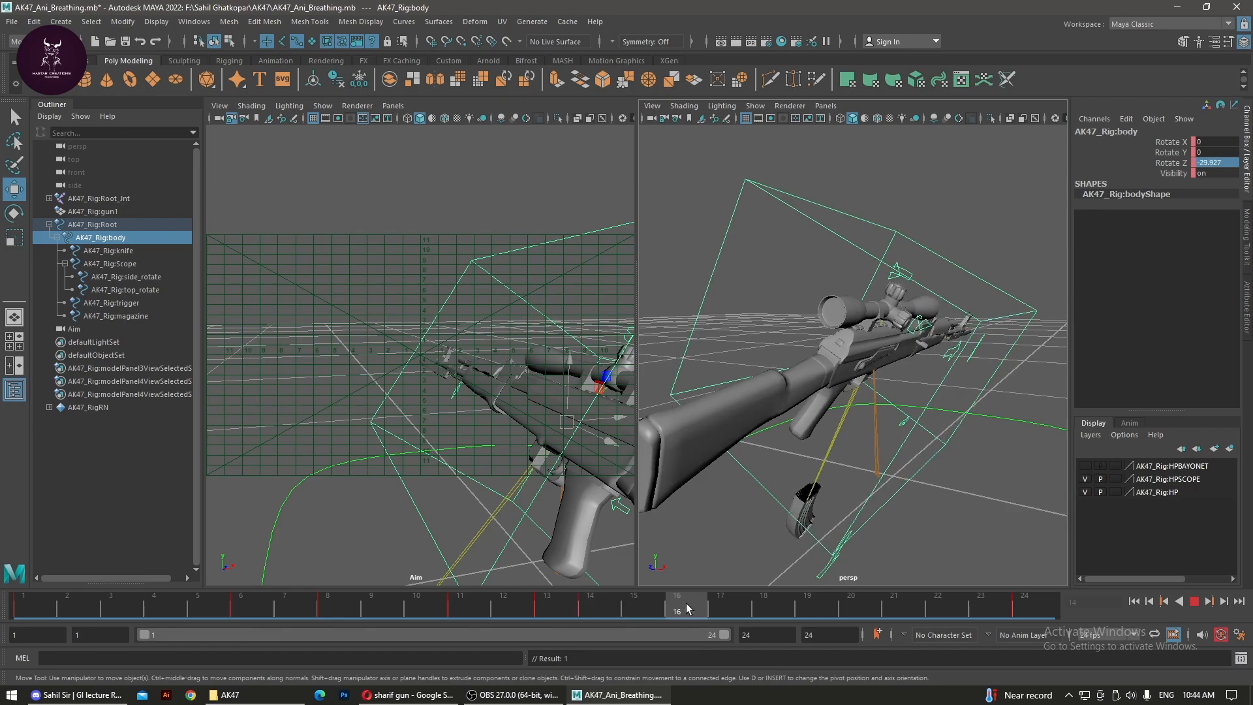
pyautogui.hotkey('alt', 'v')
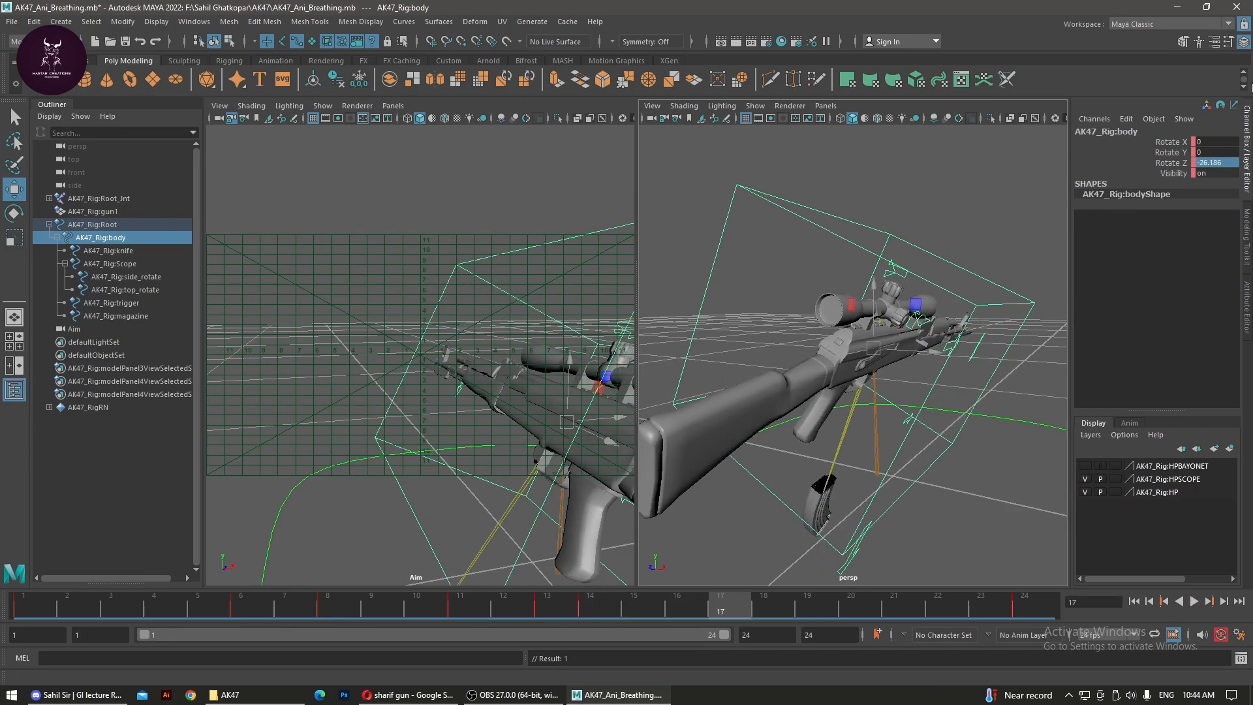
pyautogui.click(1223, 161)
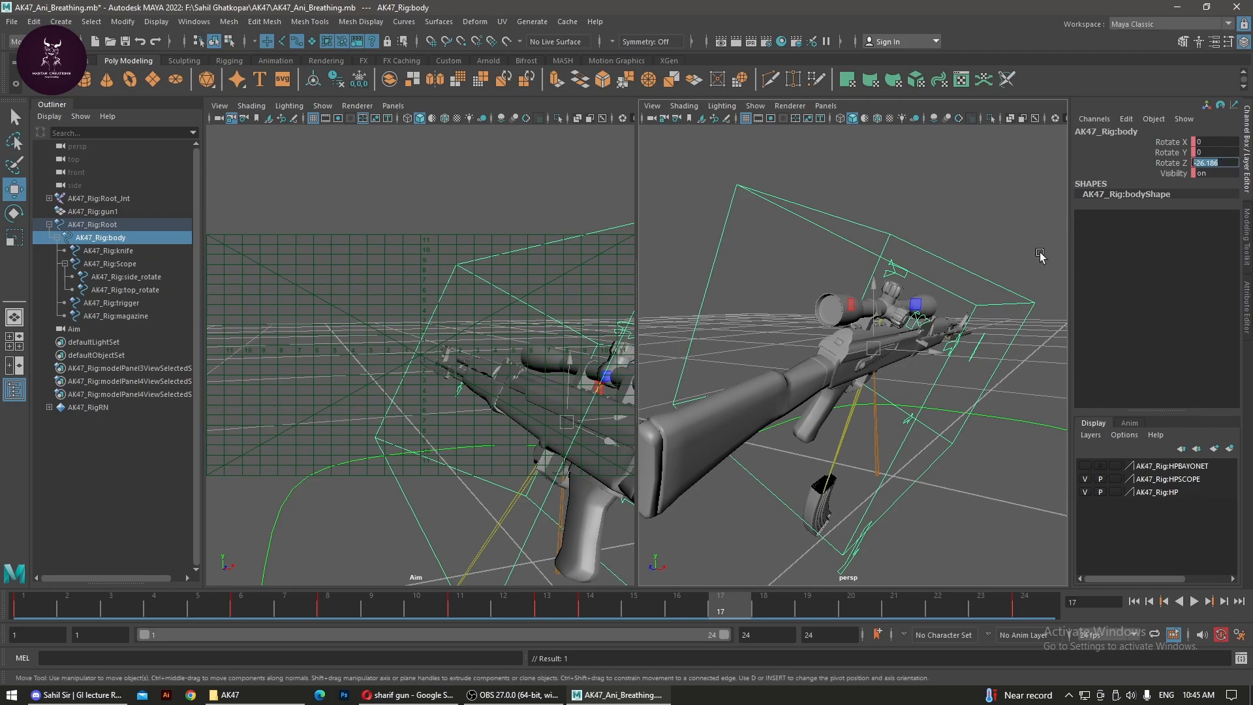
pyautogui.write('-33.401')
pyautogui.press('Return')
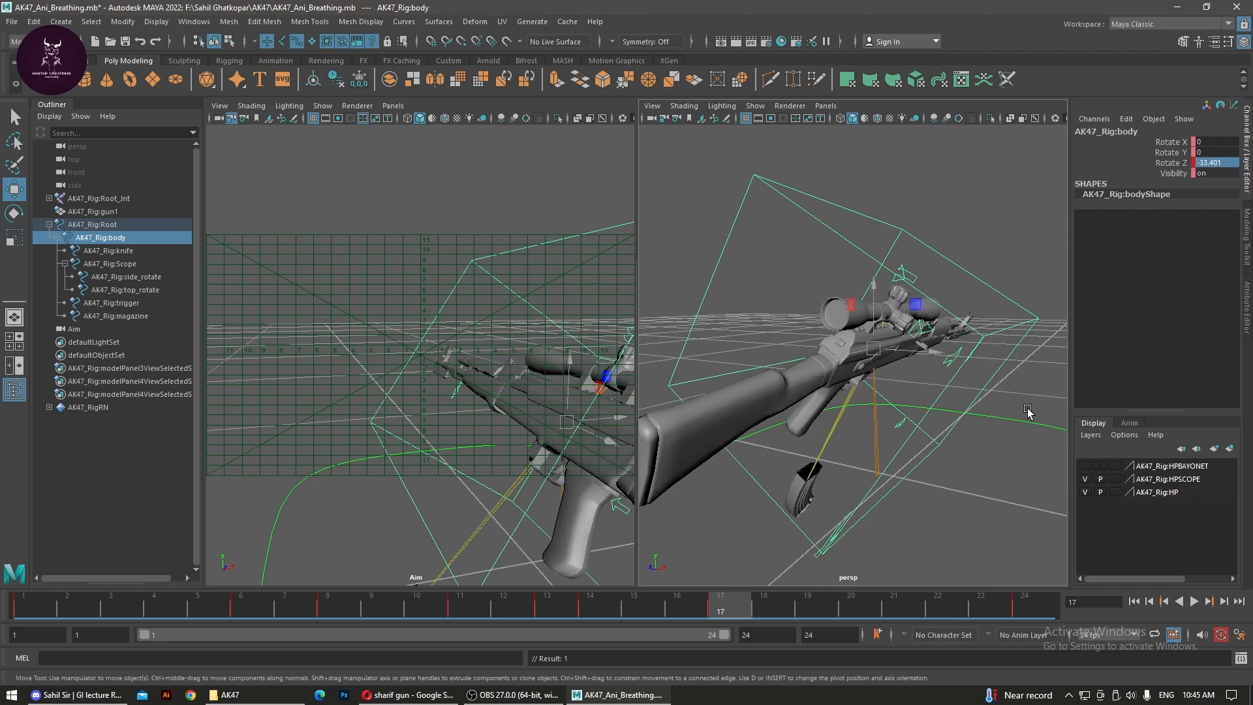
# At frame 17, move the magazine control back into the rifle to a Translate Y of 0 and key it.
pyautogui.click(799, 496)
pyautogui.click(813, 557)
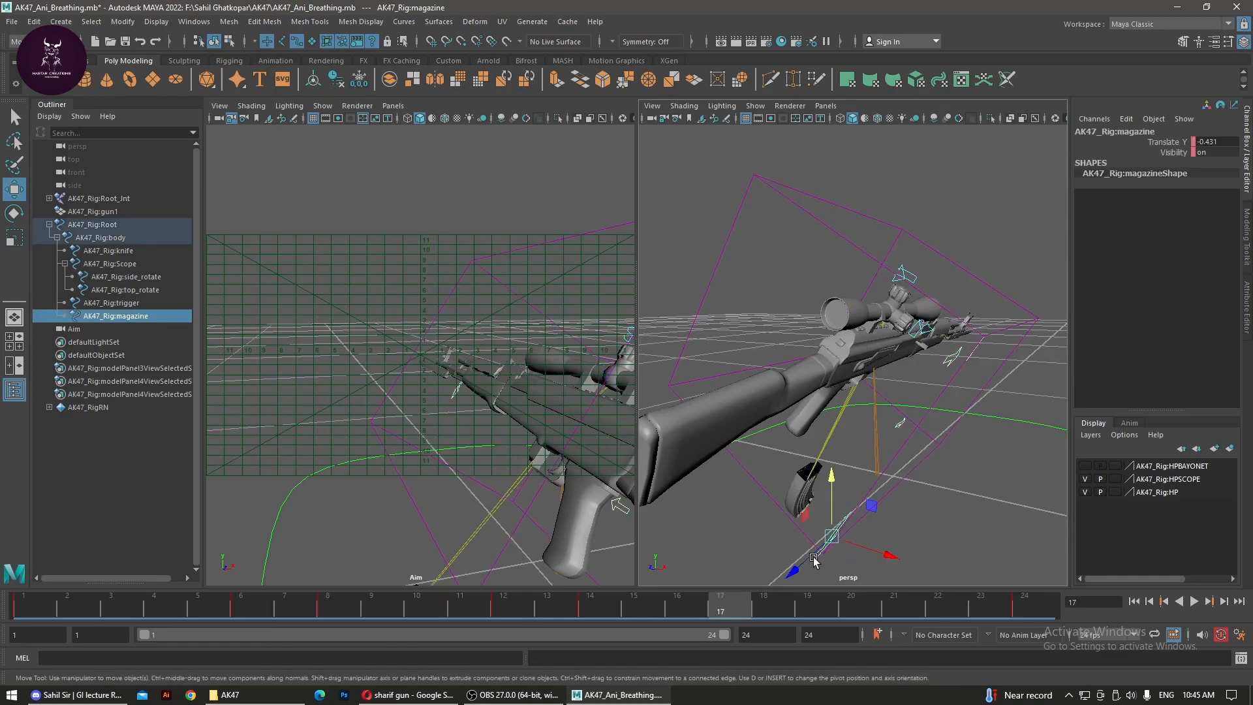
pyautogui.moveTo(831, 500); pyautogui.dragTo(1031, 153)
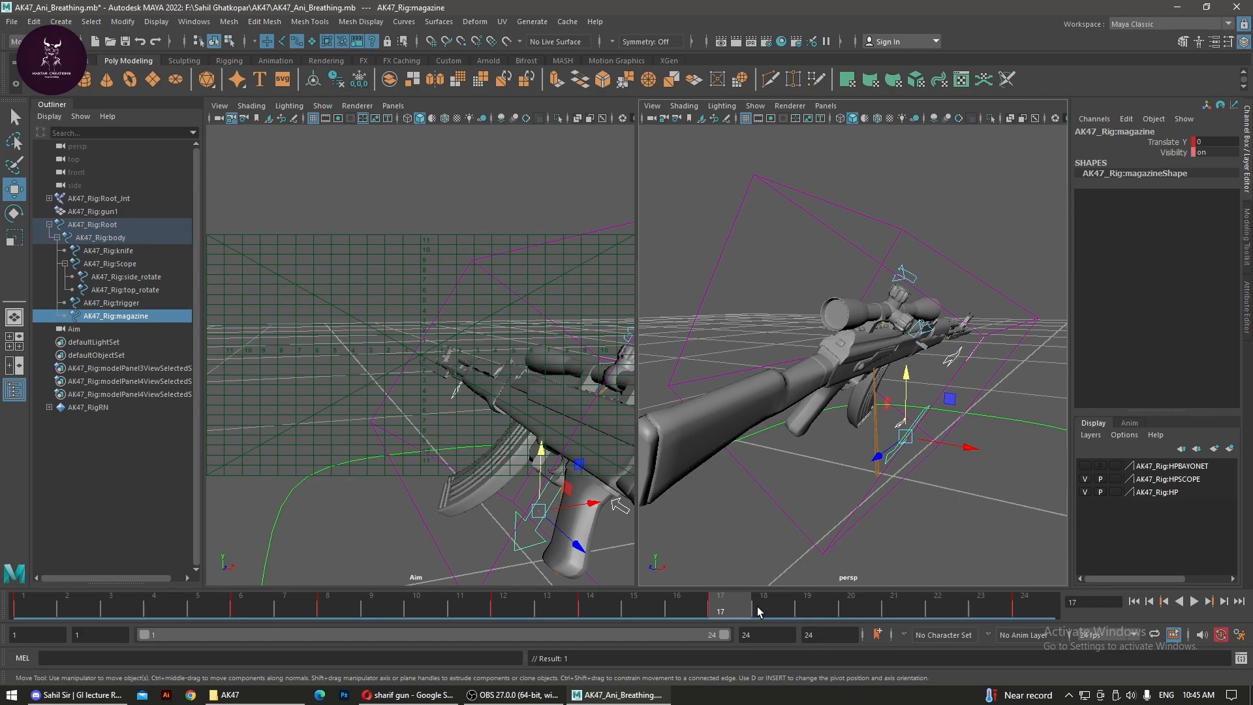
# At frame 19, set the body control's Rotate Z to -33.401 and key it.
pyautogui.moveTo(764, 610); pyautogui.dragTo(807, 609)
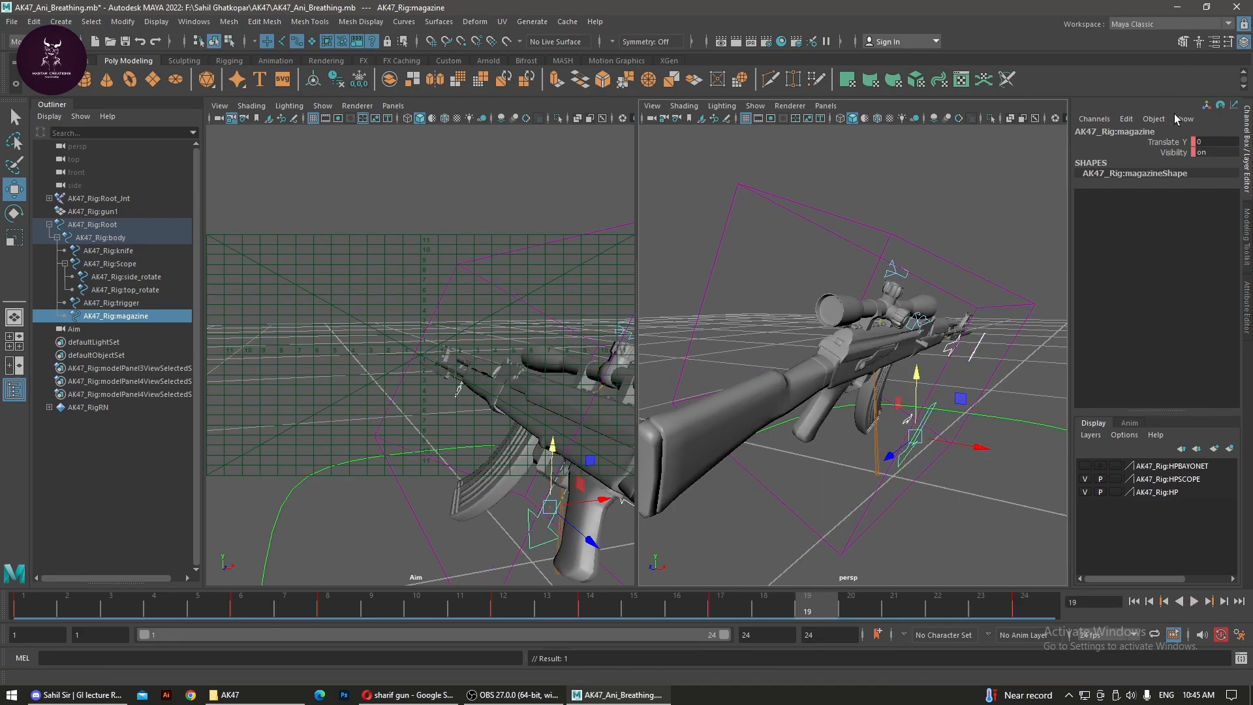
pyautogui.click(918, 453)
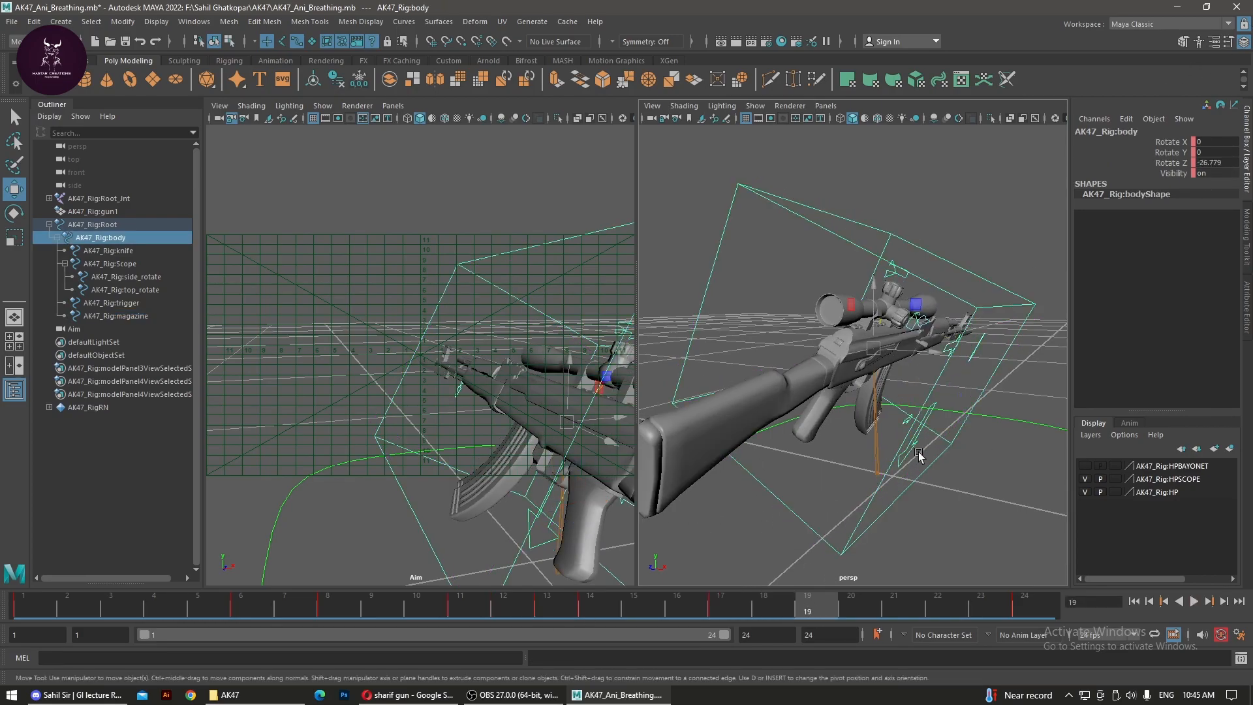
pyautogui.doubleClick(1214, 162)
pyautogui.write('-33.401')
pyautogui.press('Return')
# Play the full reload animation from frame 1, with nothing selected, to check its timing.
pyautogui.moveTo(832, 597); pyautogui.dragTo(1, 610)
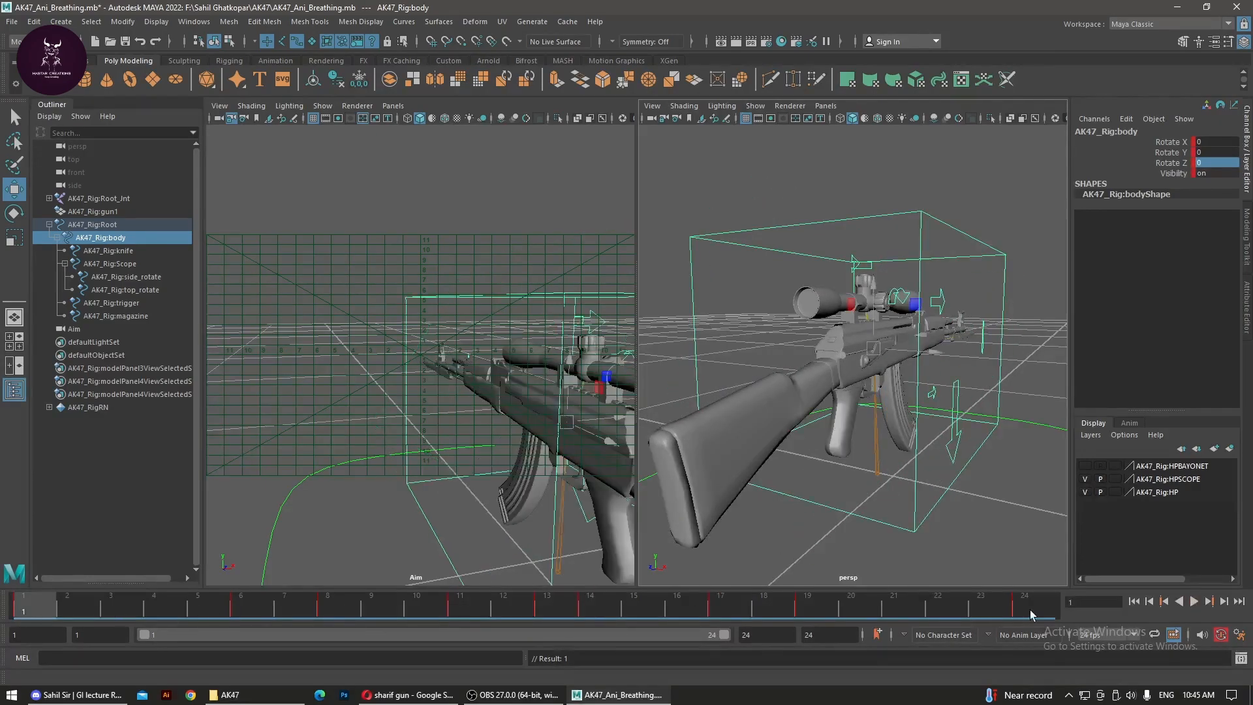
pyautogui.click(1194, 601)
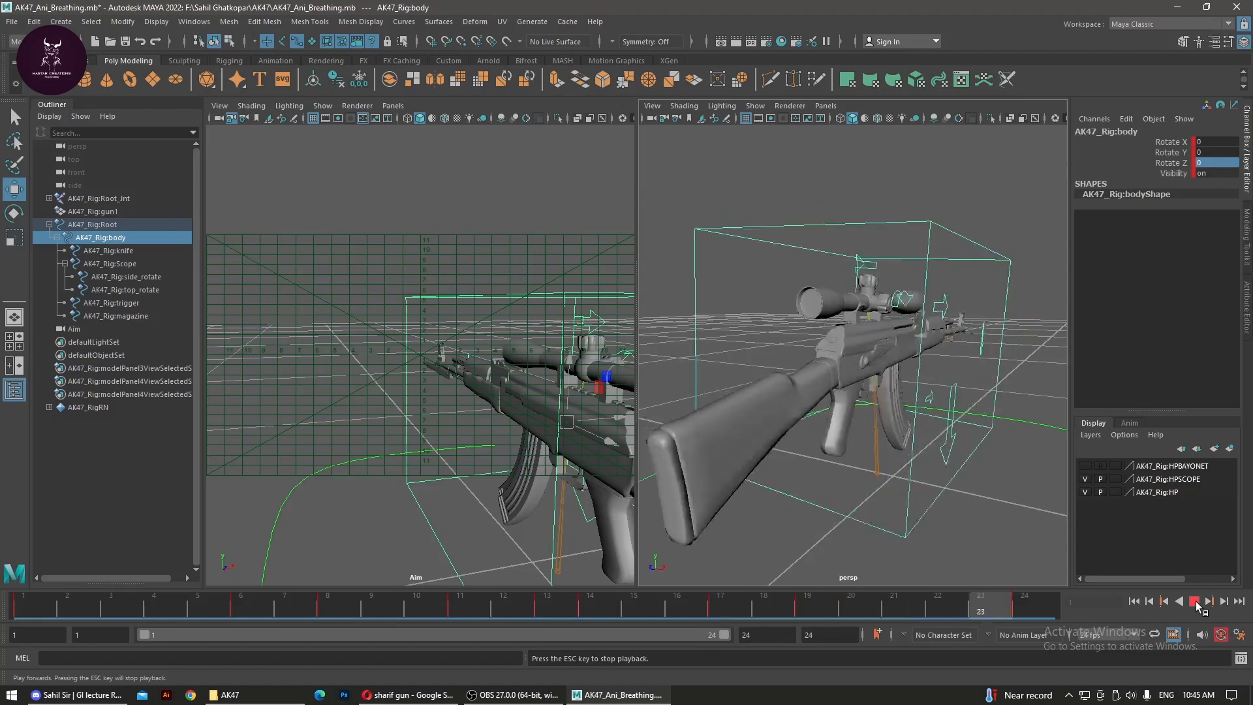
pyautogui.click(1195, 601)
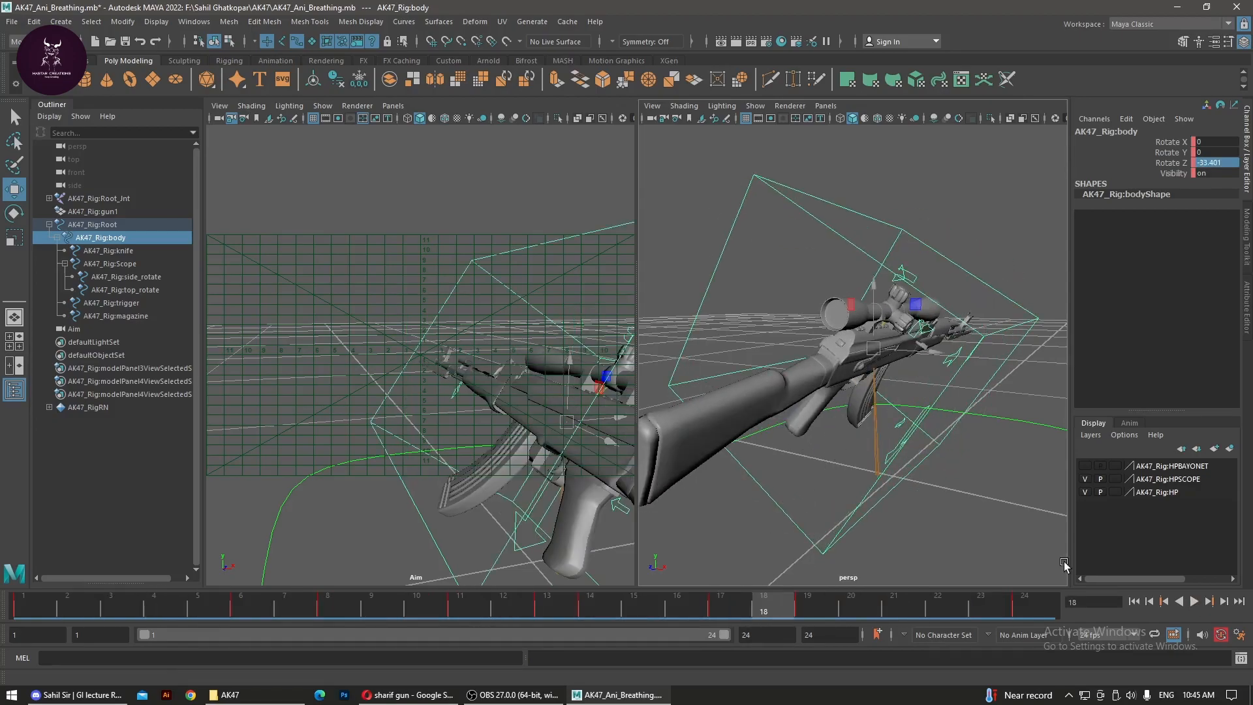
pyautogui.click(324, 532)
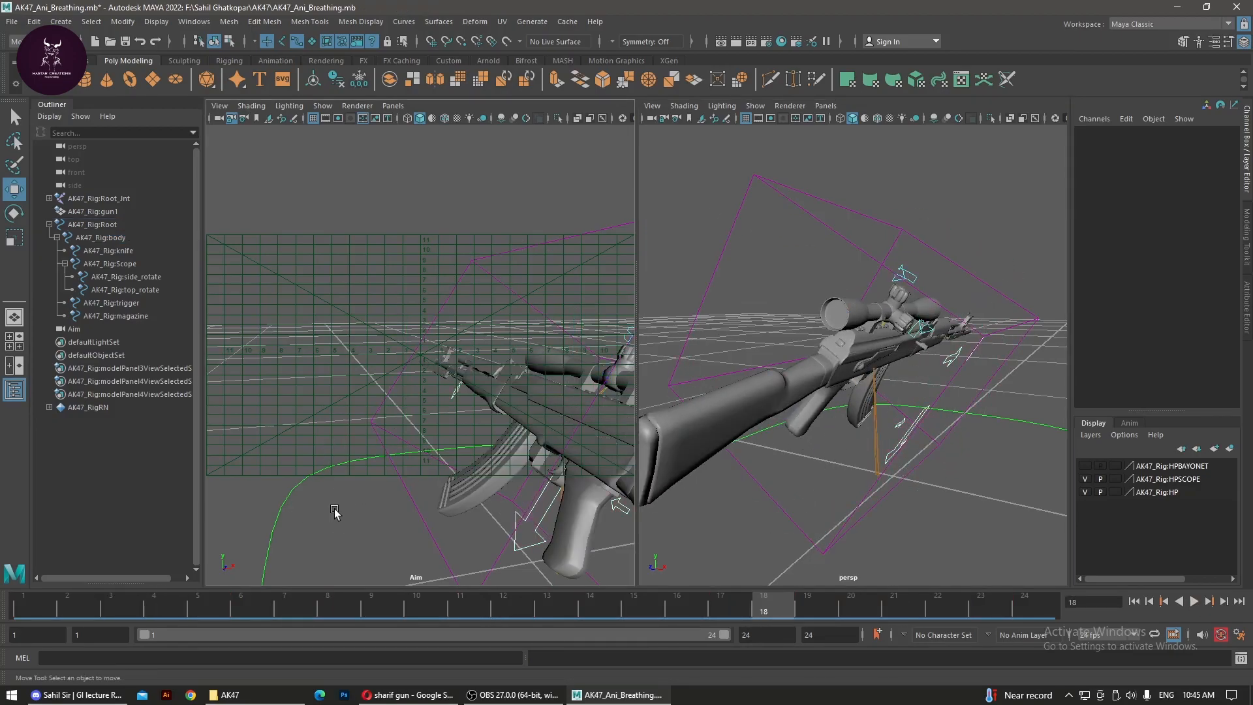
pyautogui.click(1195, 601)
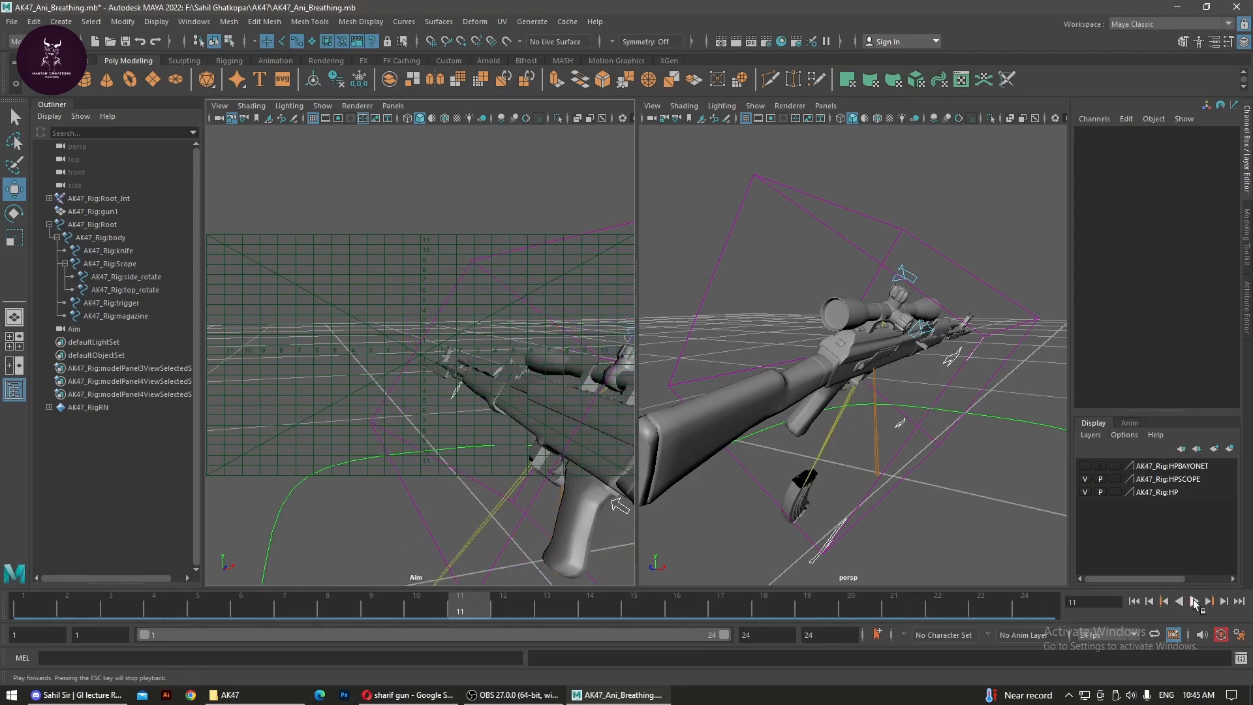
pyautogui.click(1194, 601)
pyautogui.moveTo(218, 595); pyautogui.dragTo(0, 599)
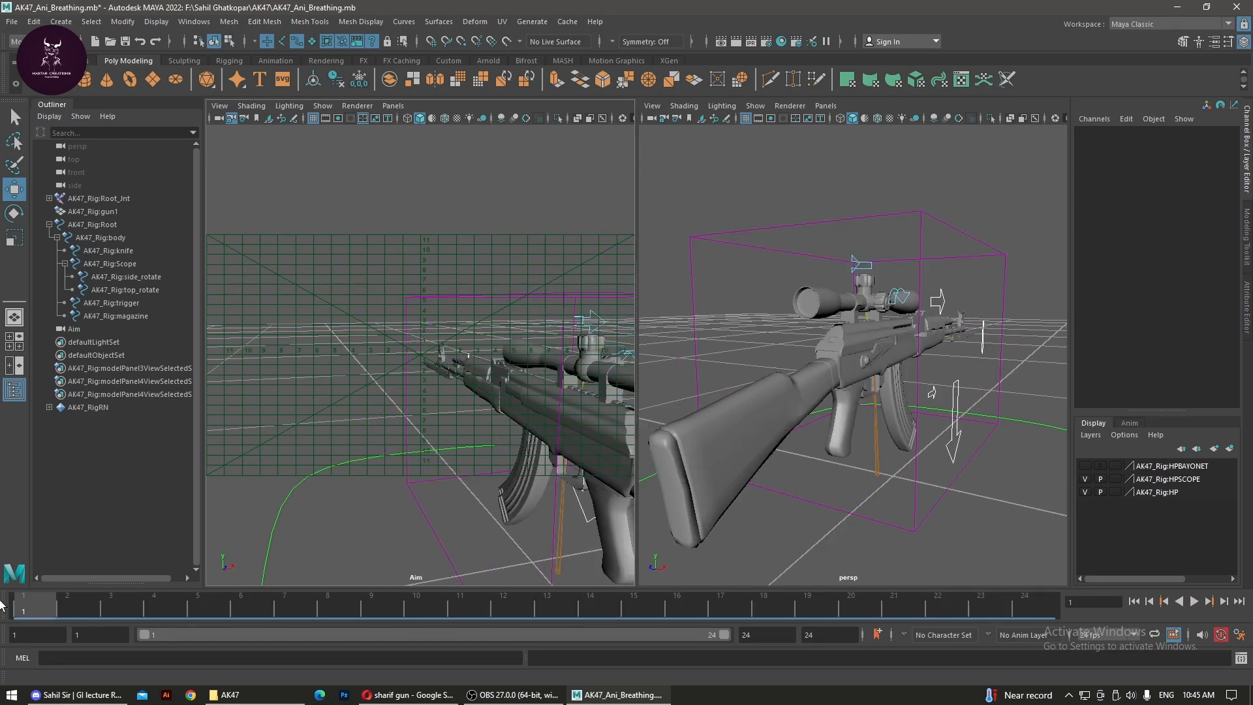
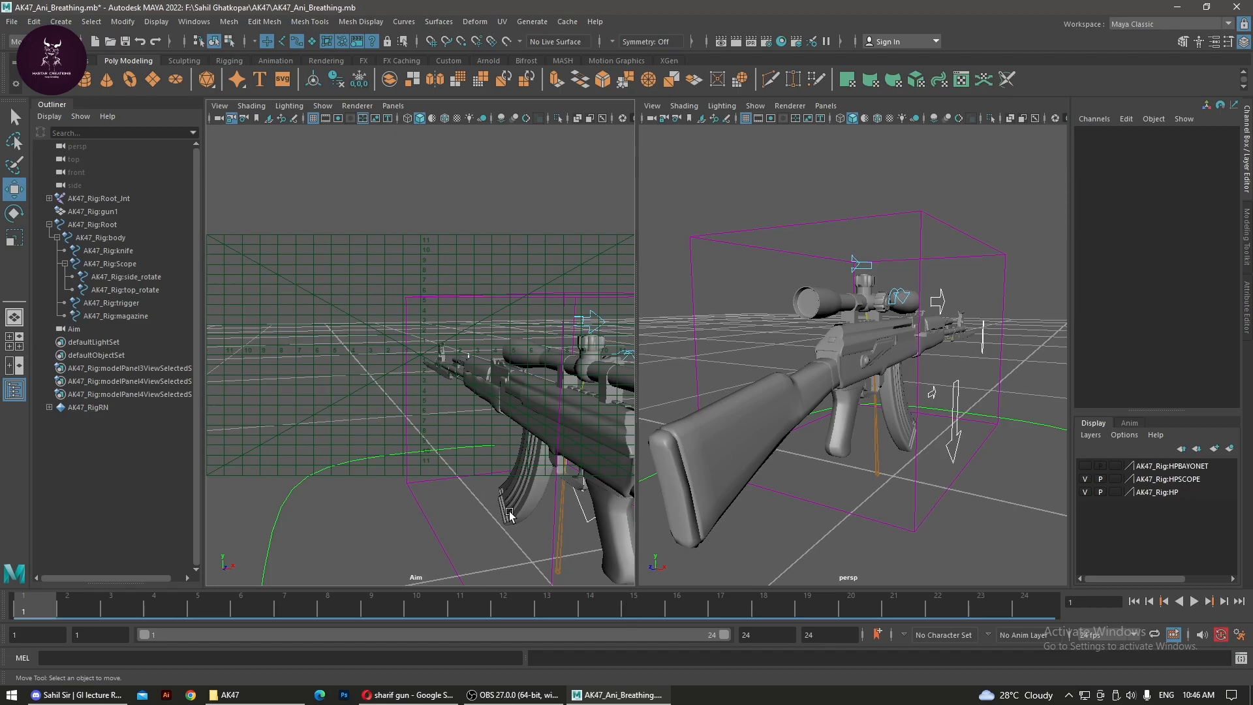
pyautogui.click(1193, 603)
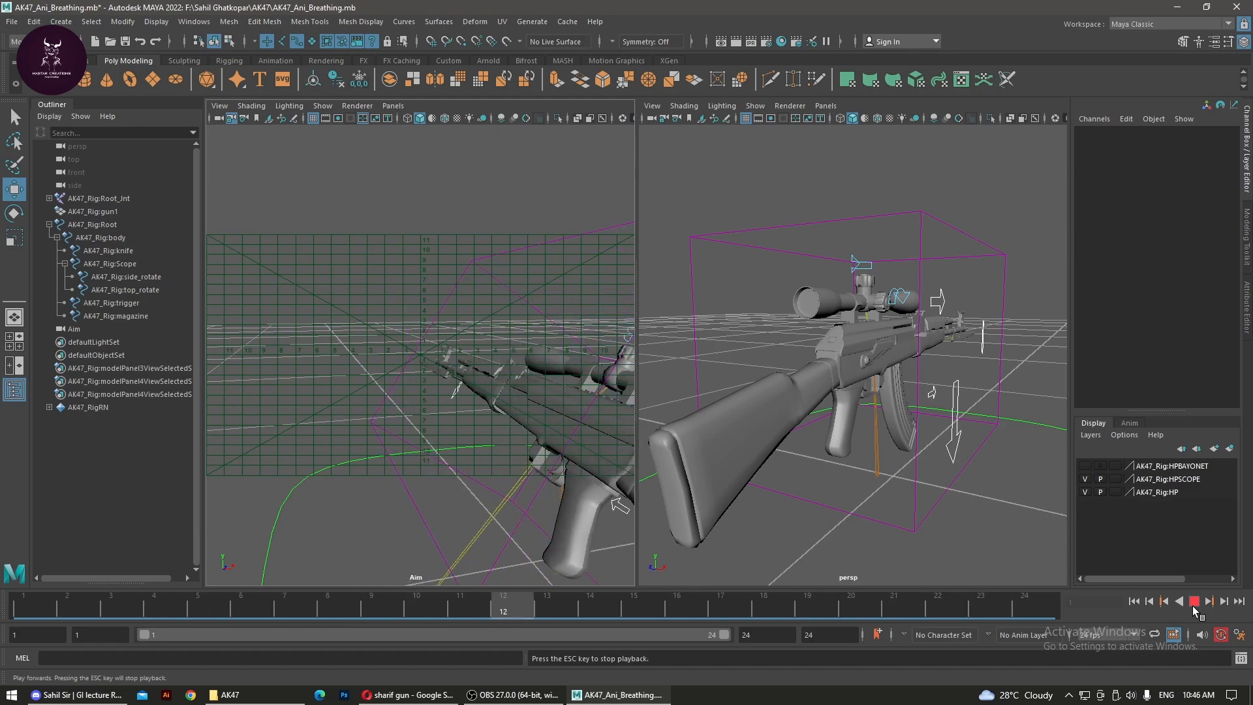
pyautogui.click(1193, 606)
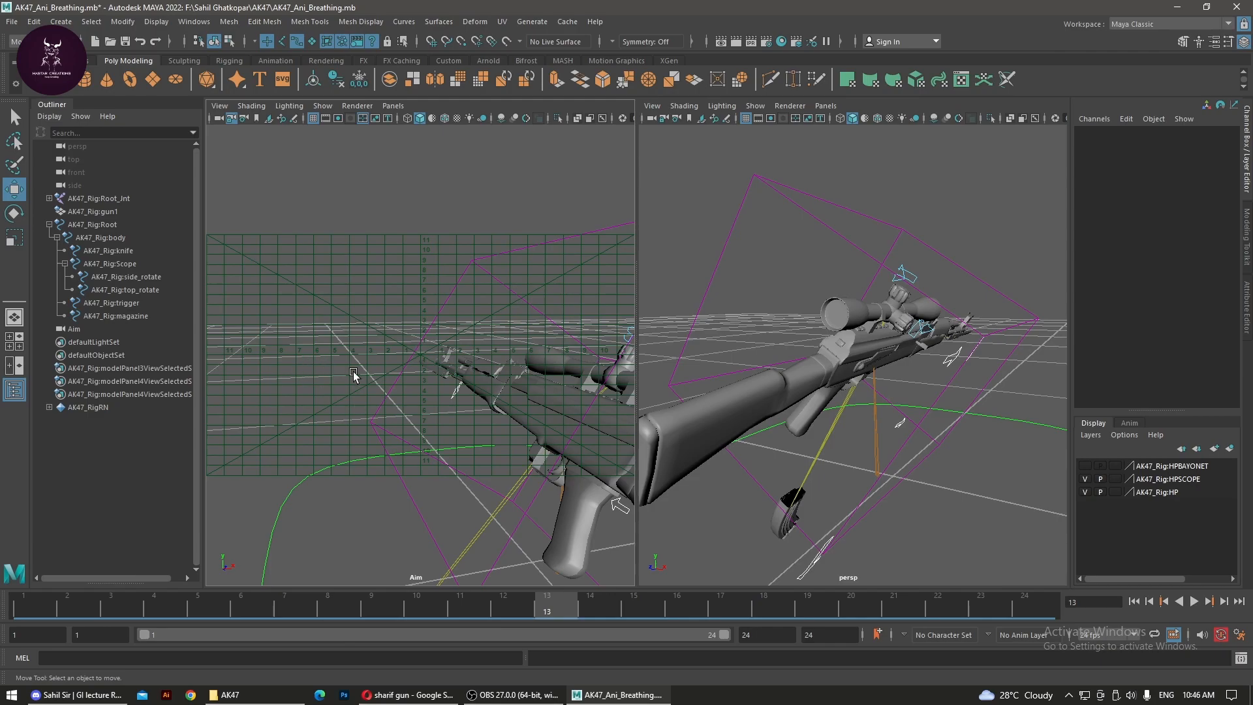
# Select all rig controls from Root down to magazine and delete their keys at frame 6.
pyautogui.click(93, 197)
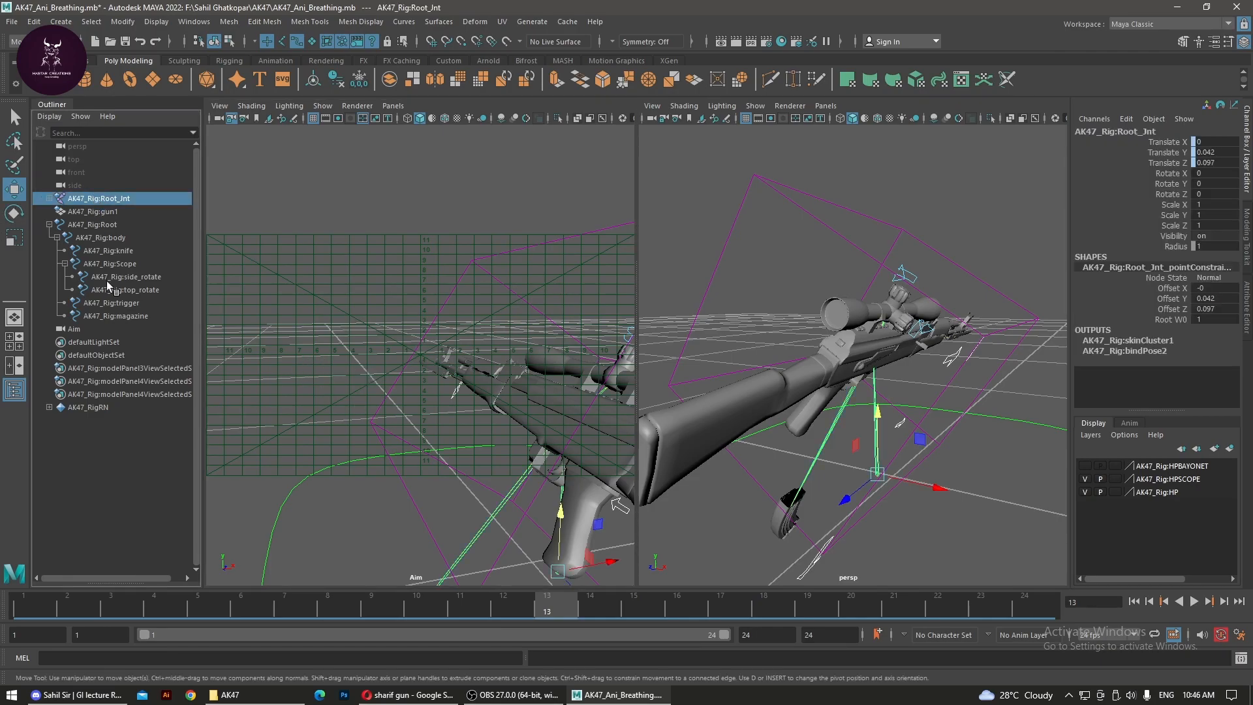
pyautogui.click(96, 223)
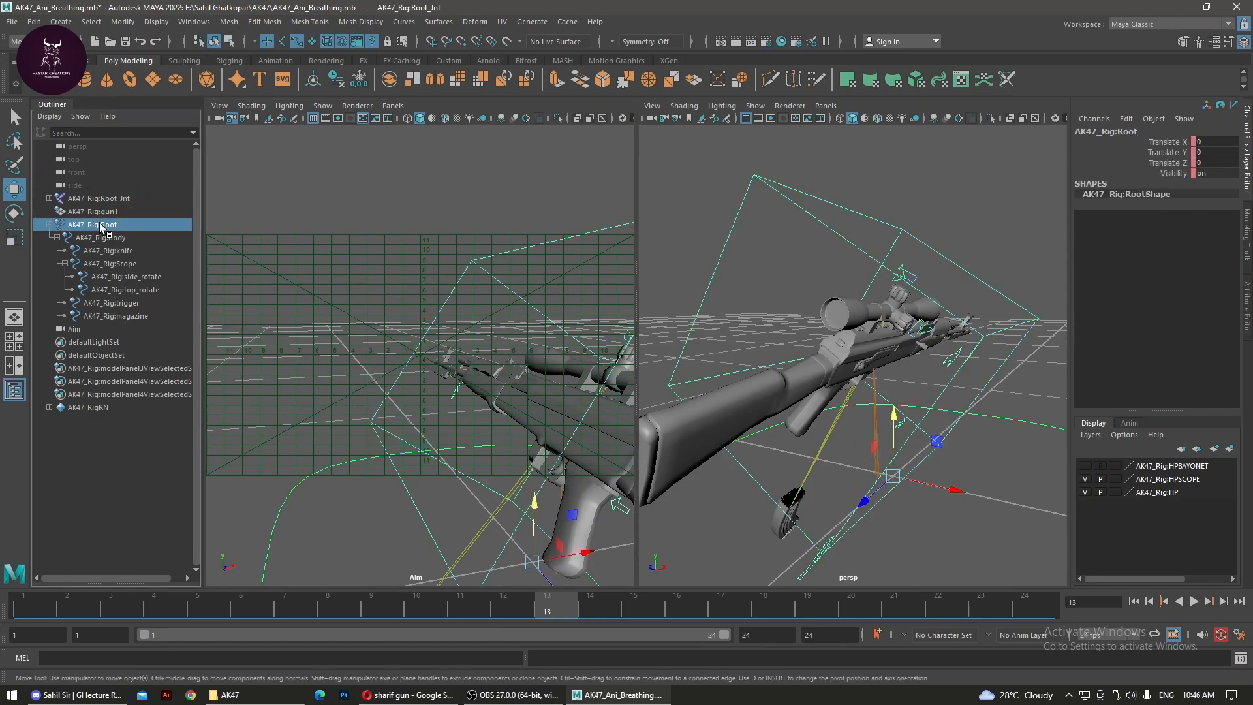
pyautogui.keyDown('shift'); pyautogui.click(104, 316); pyautogui.keyUp('shift')
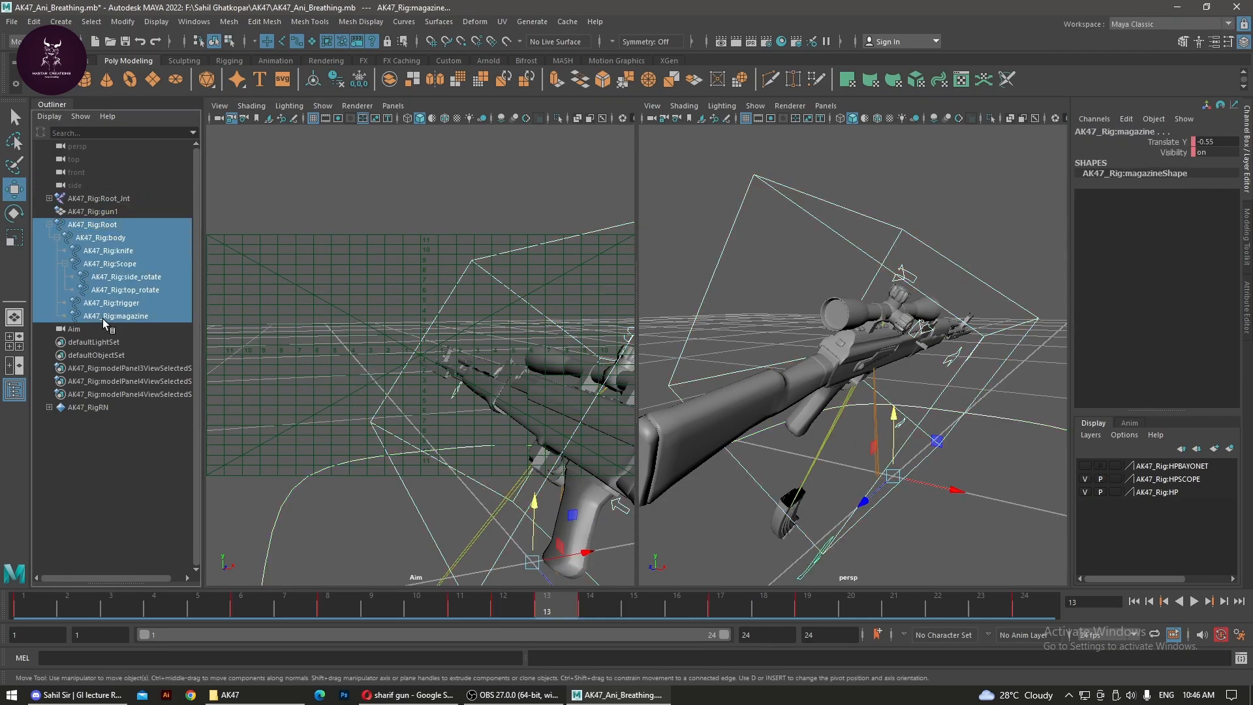
pyautogui.click(19, 605)
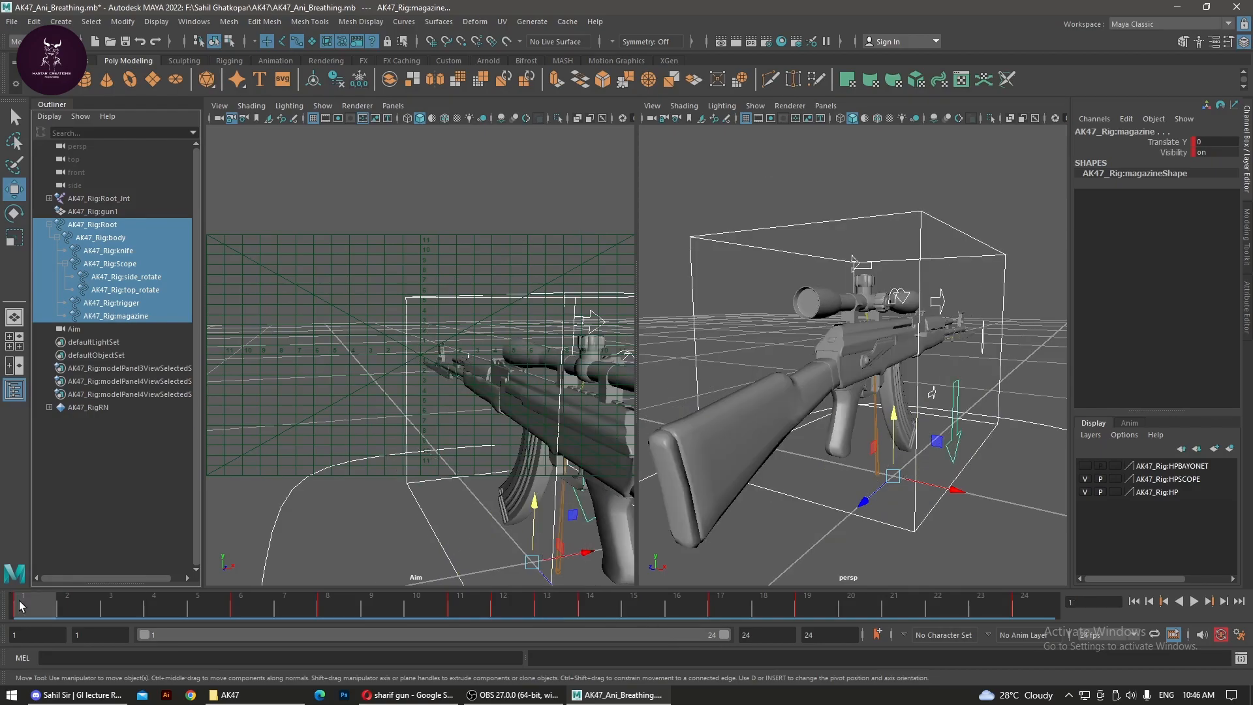
pyautogui.rightClick(250, 603)
pyautogui.click(241, 603)
pyautogui.rightClick(250, 603)
pyautogui.moveTo(289, 386)
pyautogui.click(289, 407)
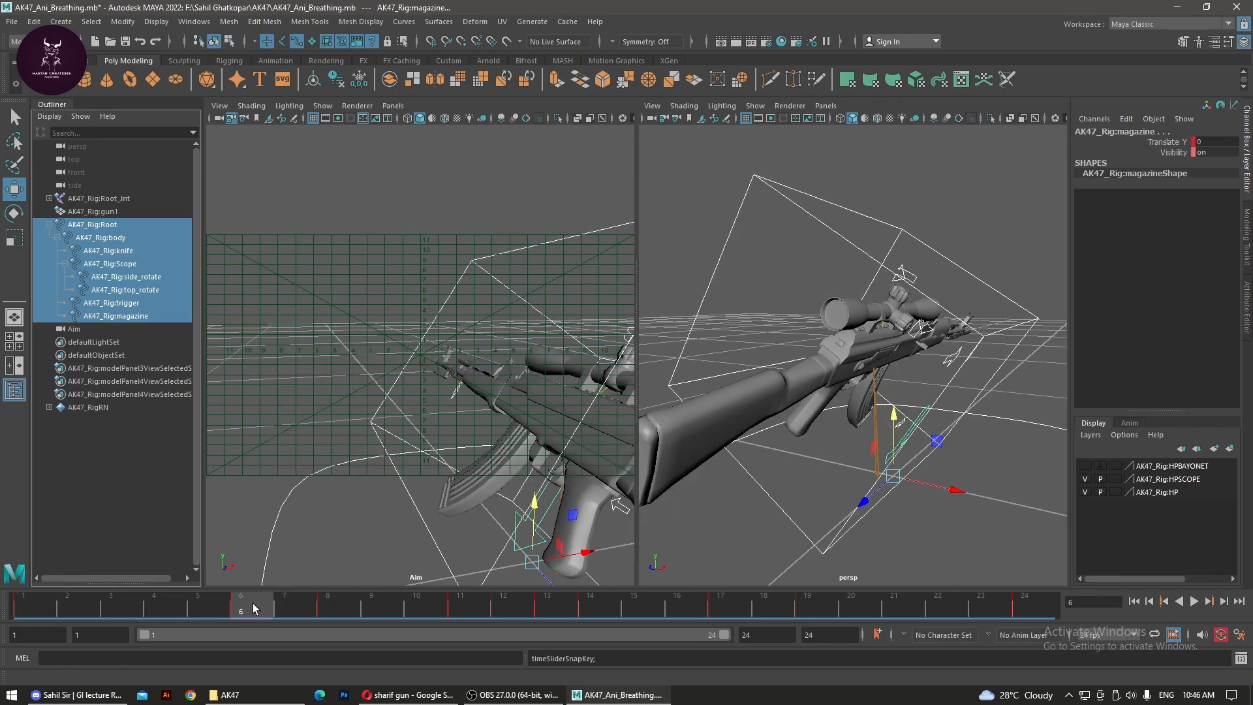
pyautogui.rightClick(257, 608)
pyautogui.click(281, 397)
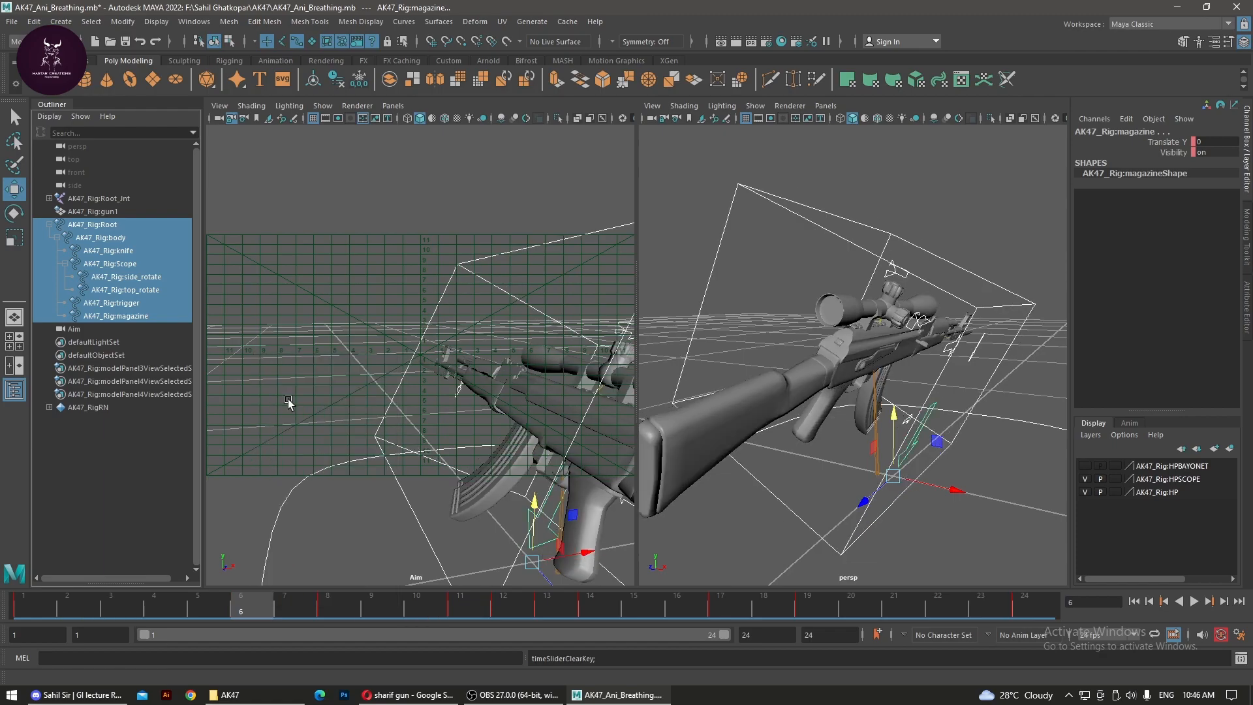
# Delete the selected rig controls' keys at frame 8.
pyautogui.click(323, 608)
pyautogui.rightClick(324, 608)
pyautogui.moveTo(373, 392)
pyautogui.click(496, 386)
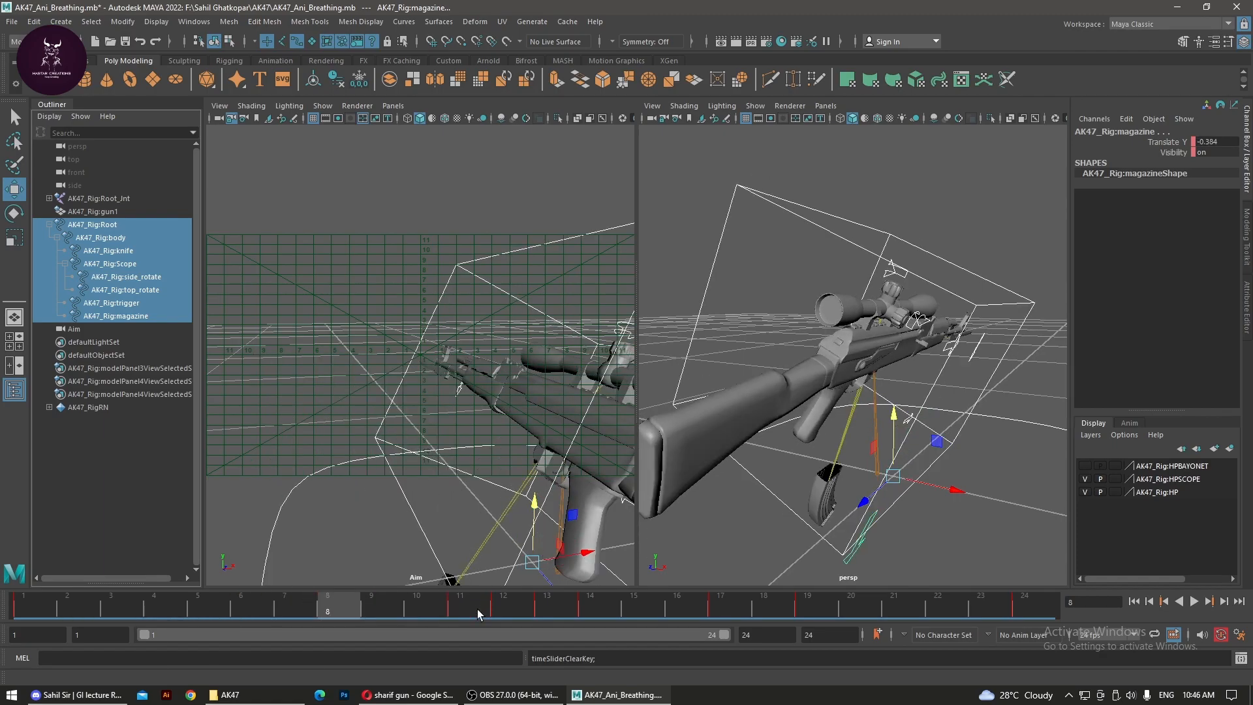
# Delete the selected rig controls' keys at frames 11 and 12.
pyautogui.click(450, 611)
pyautogui.rightClick(451, 612)
pyautogui.click(484, 401)
pyautogui.click(503, 611)
pyautogui.rightClick(502, 611)
pyautogui.click(530, 402)
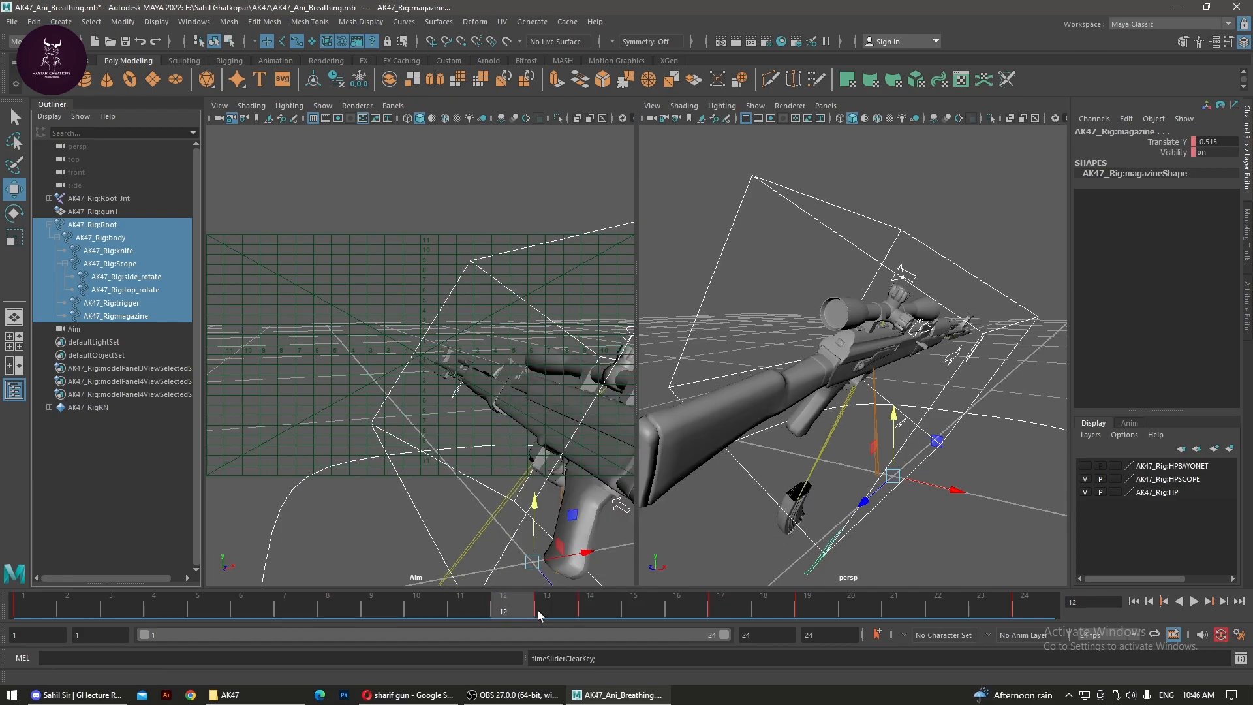
# Delete the selected rig controls' keys at frames 13 and 14.
pyautogui.click(540, 612)
pyautogui.rightClick(540, 612)
pyautogui.click(567, 405)
pyautogui.click(589, 610)
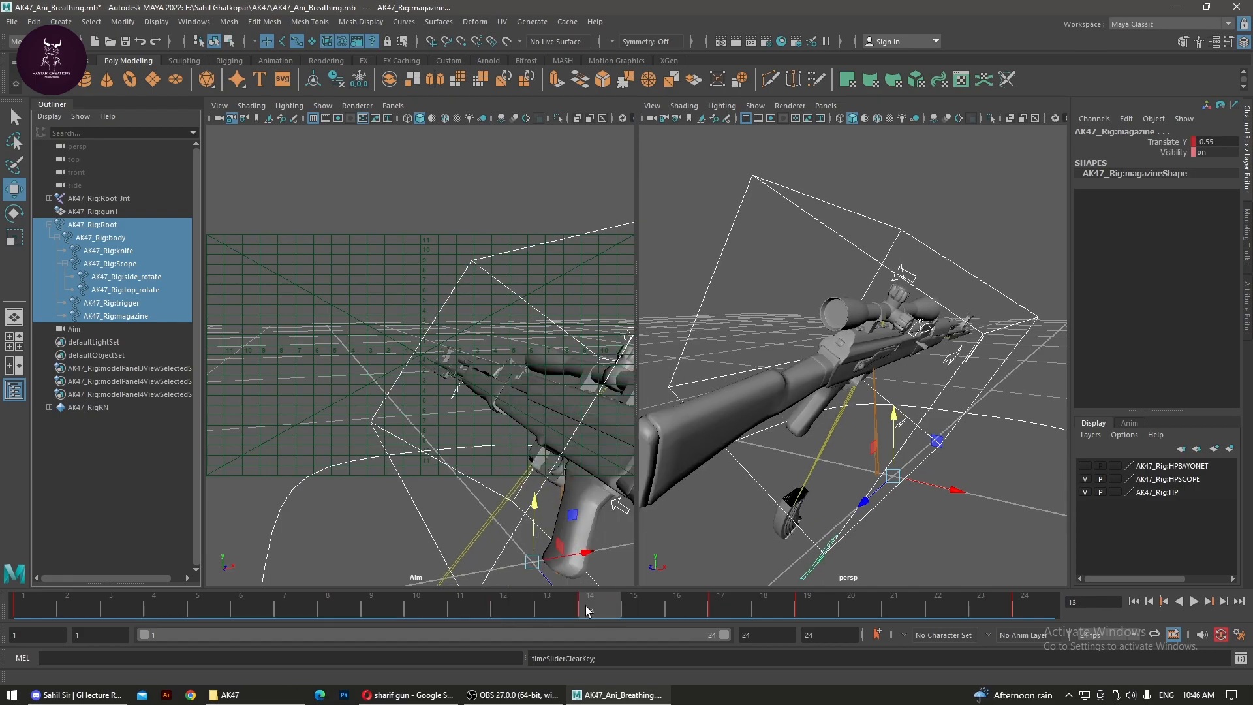
pyautogui.rightClick(589, 610)
pyautogui.click(615, 400)
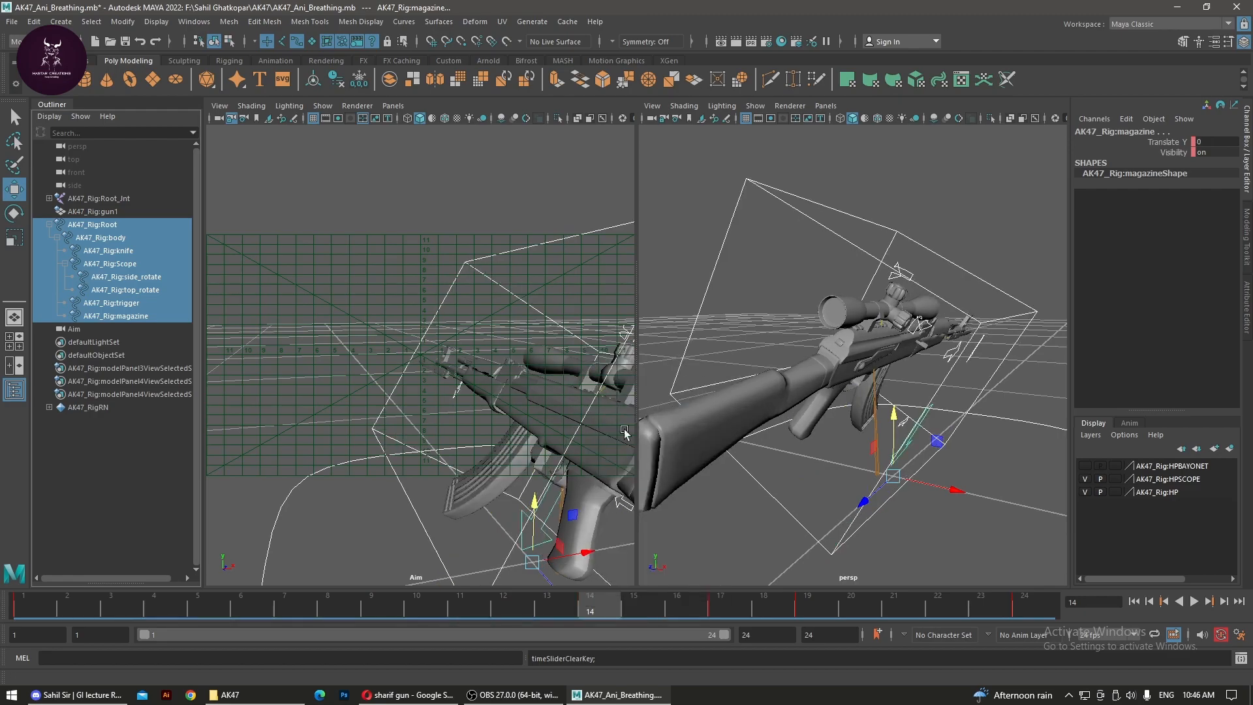
# Delete the selected rig controls' keys at frames 17 and 19.
pyautogui.click(710, 610)
pyautogui.rightClick(709, 610)
pyautogui.click(736, 398)
pyautogui.click(803, 612)
pyautogui.rightClick(803, 612)
pyautogui.click(842, 402)
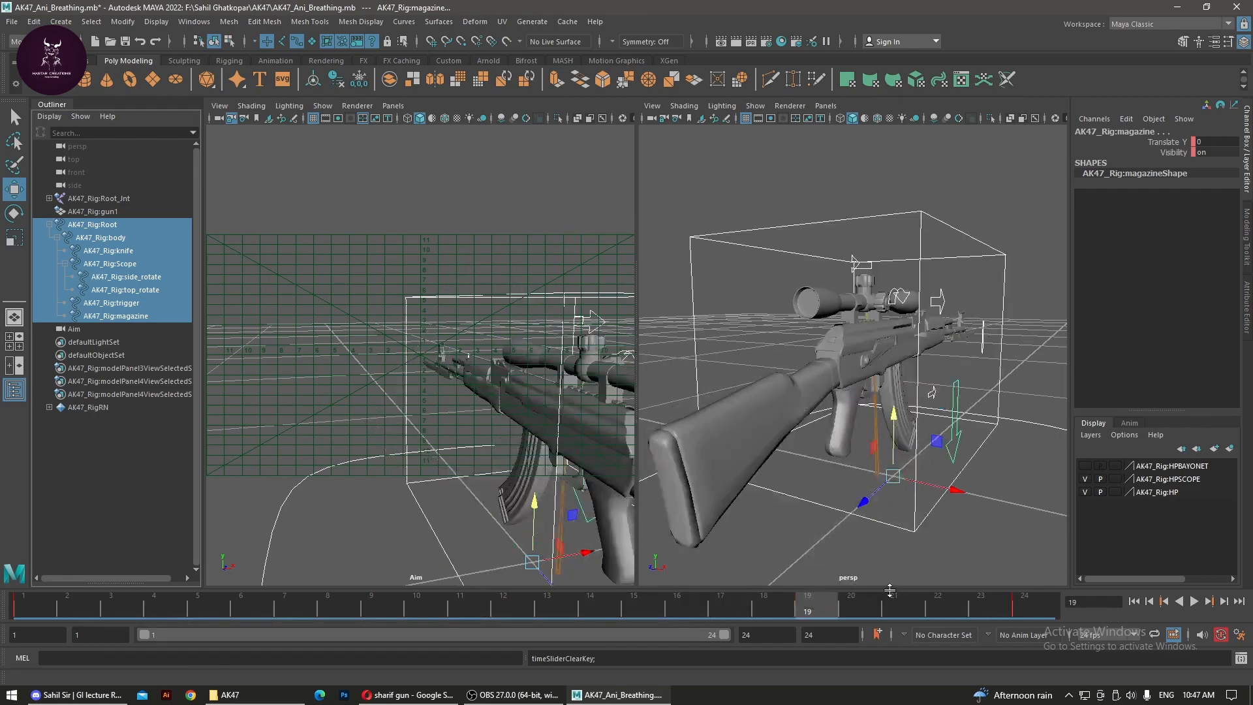
# Play the animation to check the motion without the intermediate keys, and clear the selection.
pyautogui.hotkey('alt', 'v')
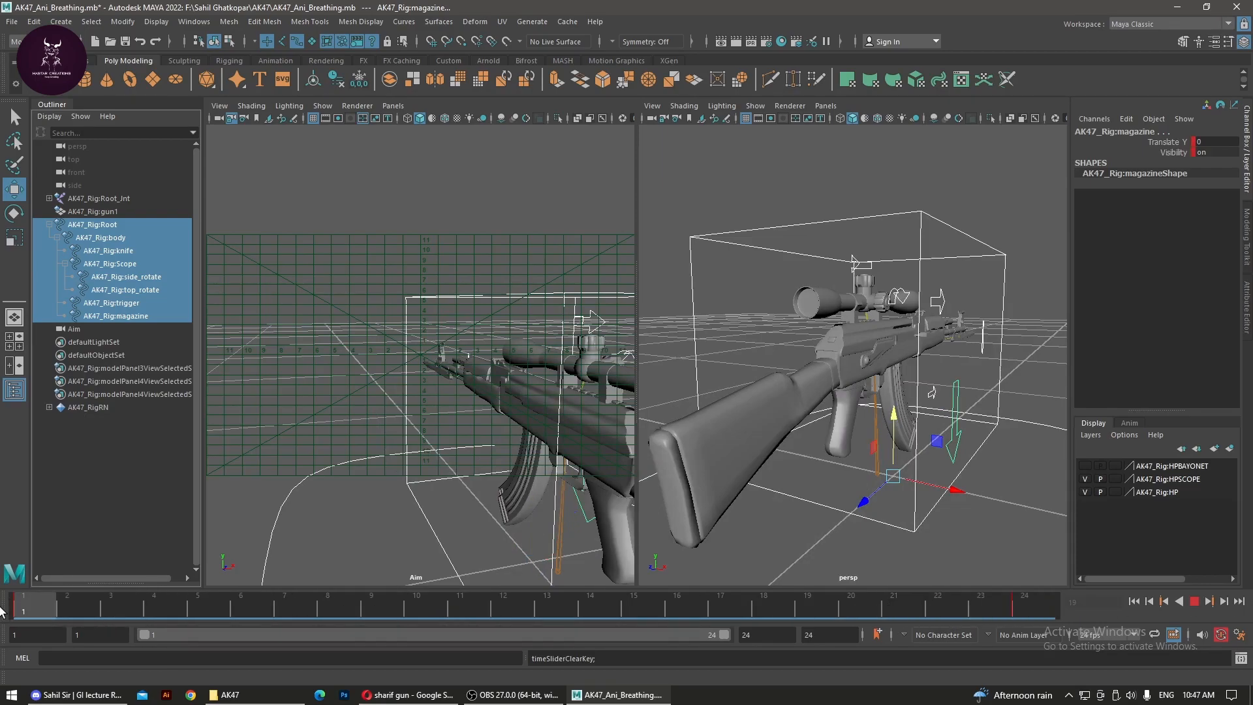
pyautogui.hotkey('alt', 'v')
pyautogui.click(339, 491)
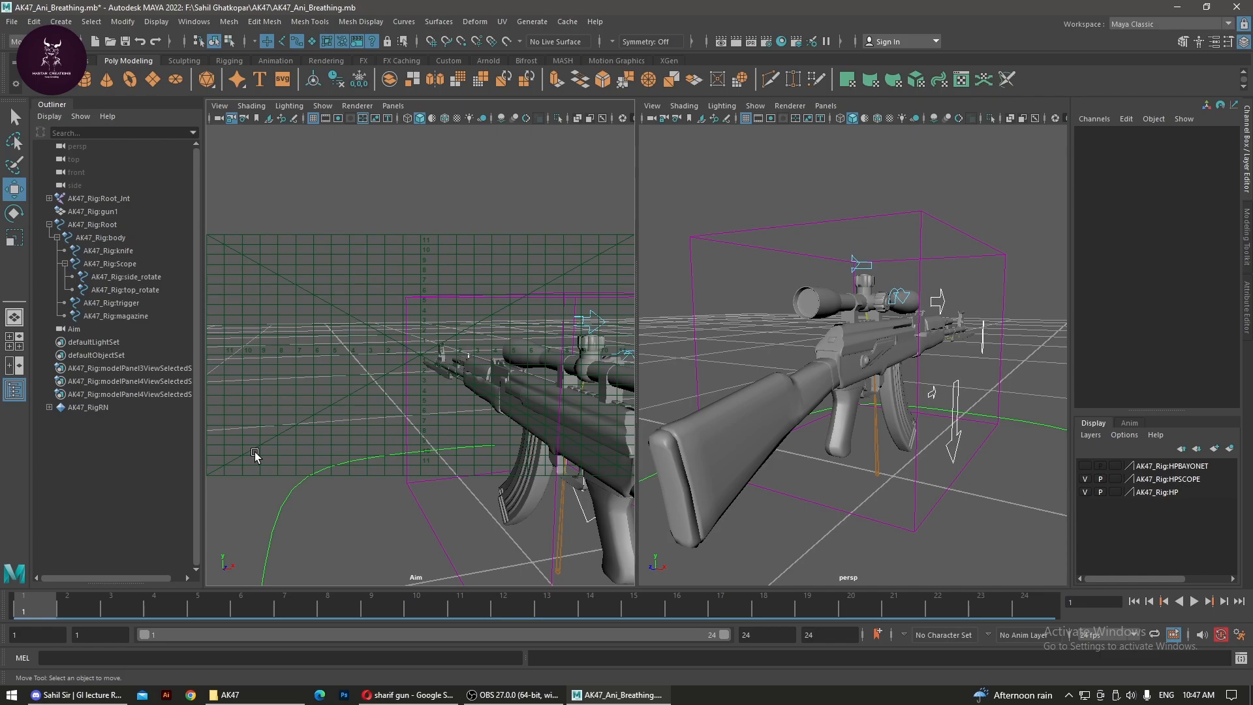
# Pull the trigger control to Translate Z 0.009 and key it at frame 3.
pyautogui.scroll(5, 900, 382)
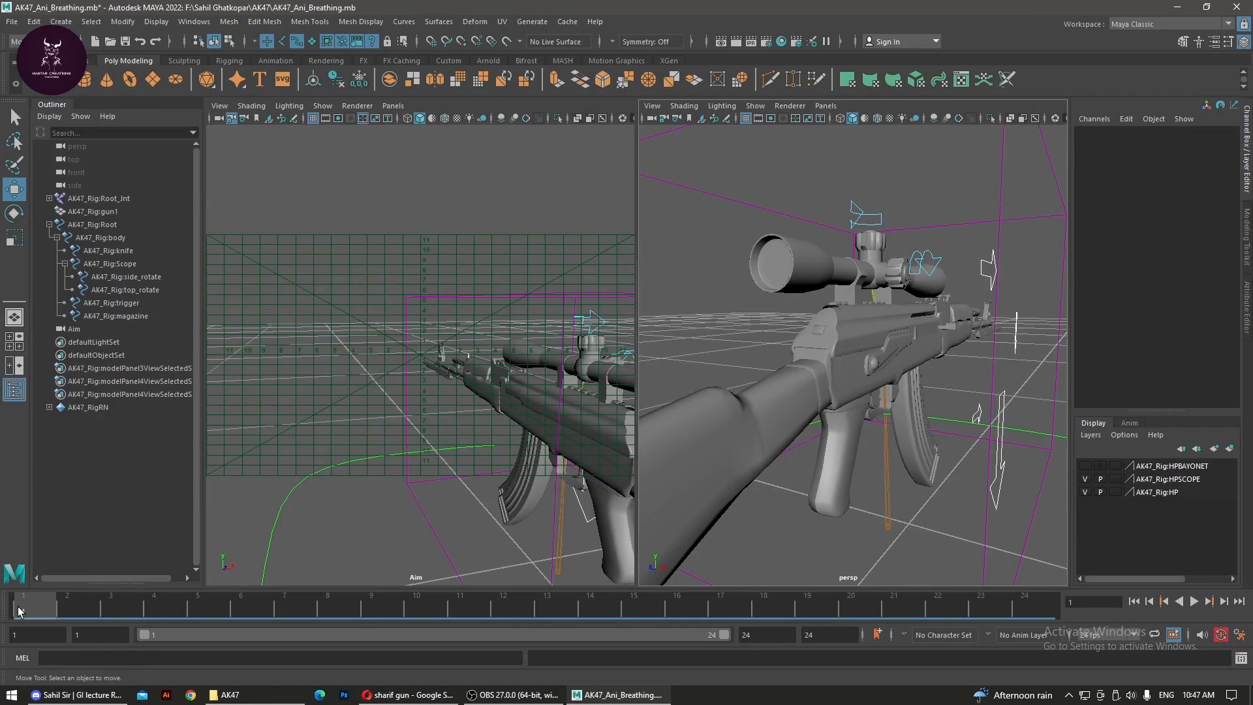
pyautogui.click(67, 610)
pyautogui.scroll(-5, 788, 412)
pyautogui.keyDown('alt'); pyautogui.moveTo(788, 412); pyautogui.dragTo(858, 370, button='right'); pyautogui.keyUp('alt')
pyautogui.moveTo(720, 240); pyautogui.dragTo(1029, 631)
pyautogui.keyDown('alt'); pyautogui.moveTo(719, 305); pyautogui.dragTo(841, 418, button='right'); pyautogui.keyUp('alt')
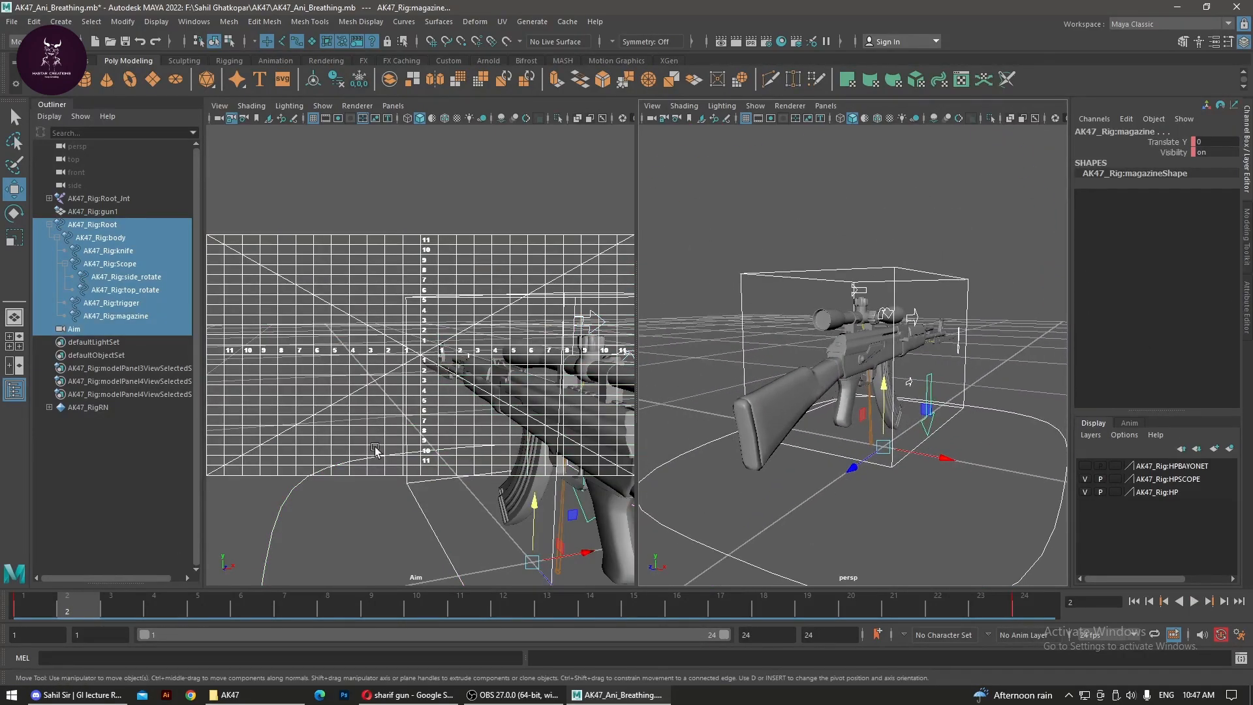
pyautogui.click(107, 610)
pyautogui.click(1046, 549)
pyautogui.keyDown('alt'); pyautogui.moveTo(896, 432); pyautogui.dragTo(956, 452, button='right'); pyautogui.keyUp('alt')
pyautogui.keyDown('alt'); pyautogui.moveTo(929, 482); pyautogui.dragTo(846, 441); pyautogui.keyUp('alt')
pyautogui.click(889, 424)
pyautogui.press('s')
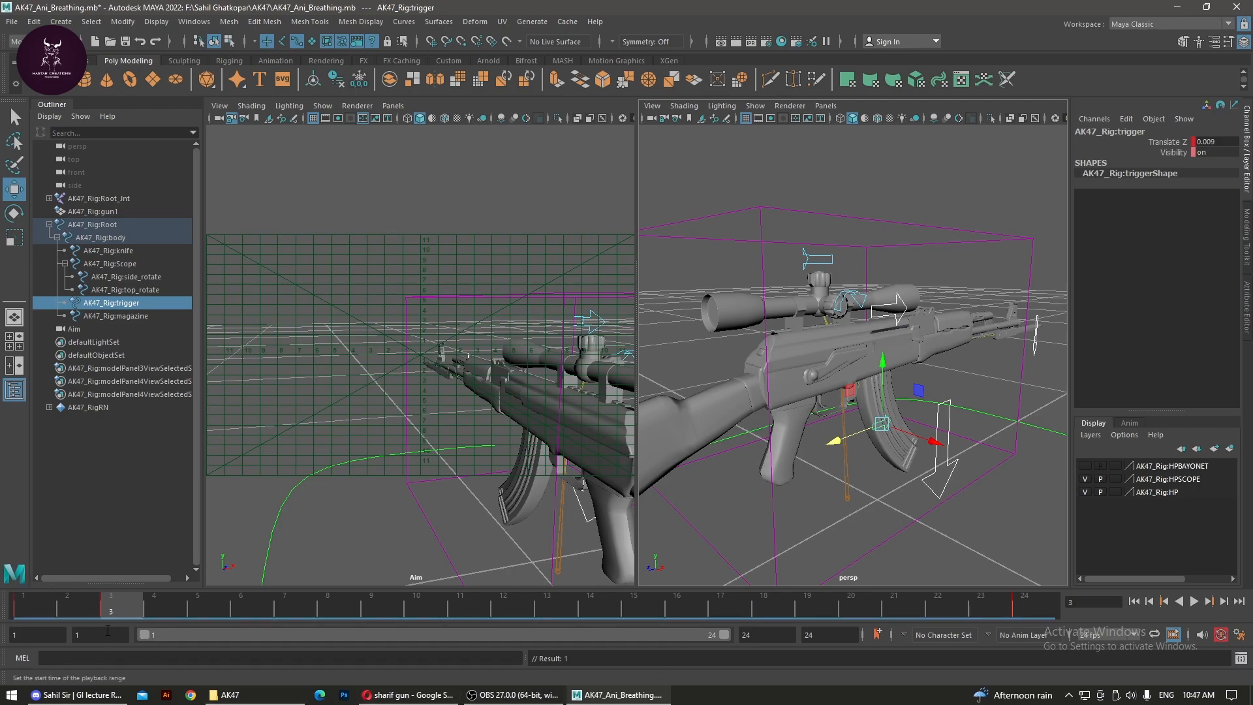
# Move the Root control backwards to Translate Z 0.082 and key it at frame 4.
pyautogui.click(170, 605)
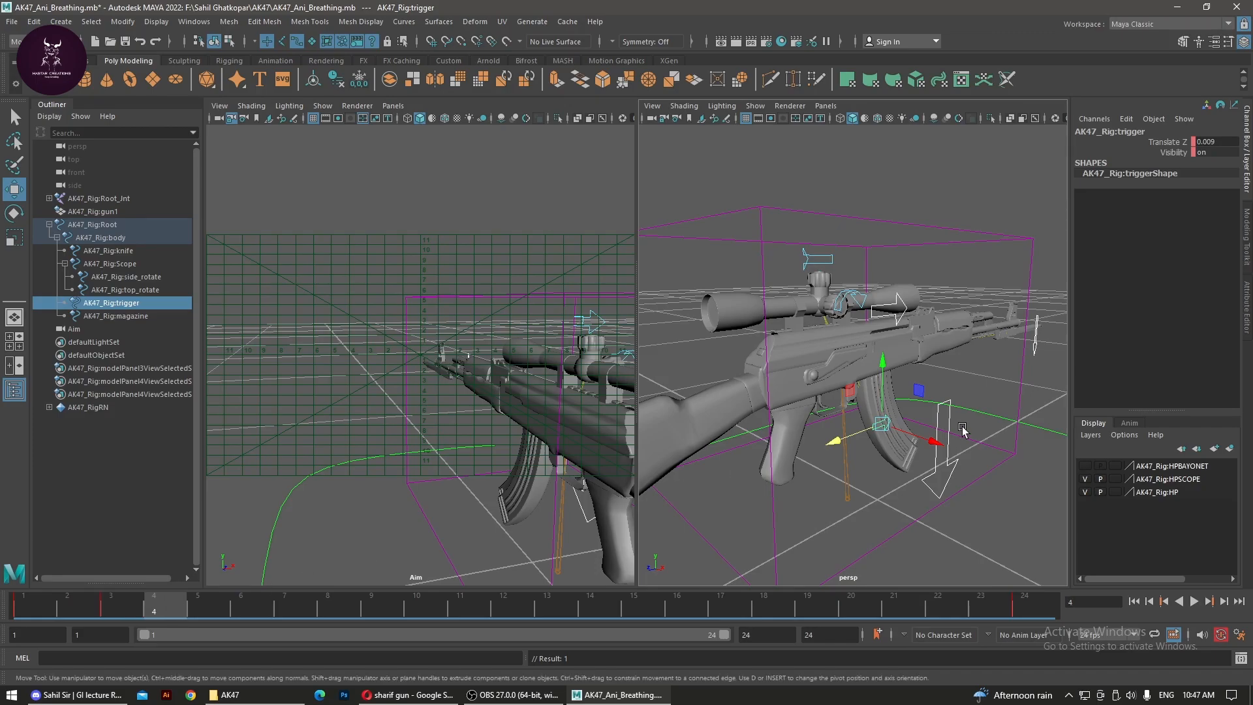
pyautogui.keyDown('alt'); pyautogui.moveTo(989, 501); pyautogui.dragTo(948, 492, button='right'); pyautogui.keyUp('alt')
pyautogui.keyDown('alt'); pyautogui.moveTo(942, 488); pyautogui.dragTo(946, 489); pyautogui.keyUp('alt')
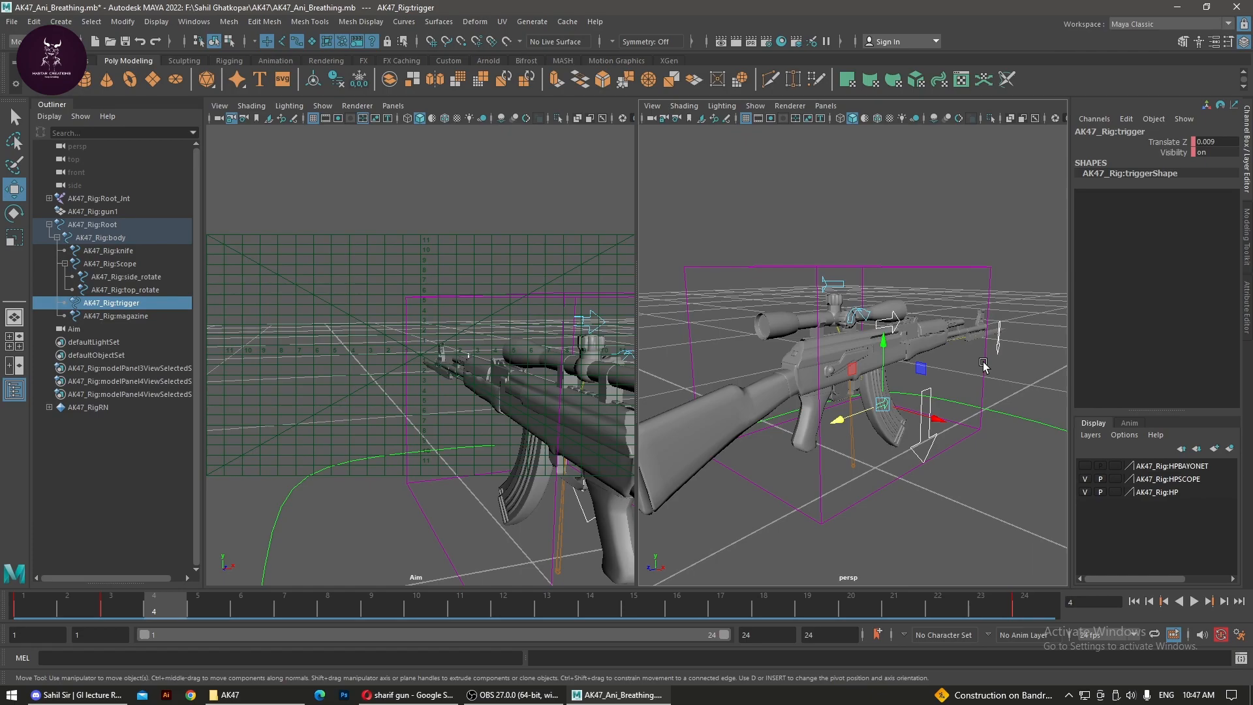
pyautogui.moveTo(1024, 413); pyautogui.dragTo(1032, 449)
pyautogui.moveTo(829, 494); pyautogui.dragTo(804, 500)
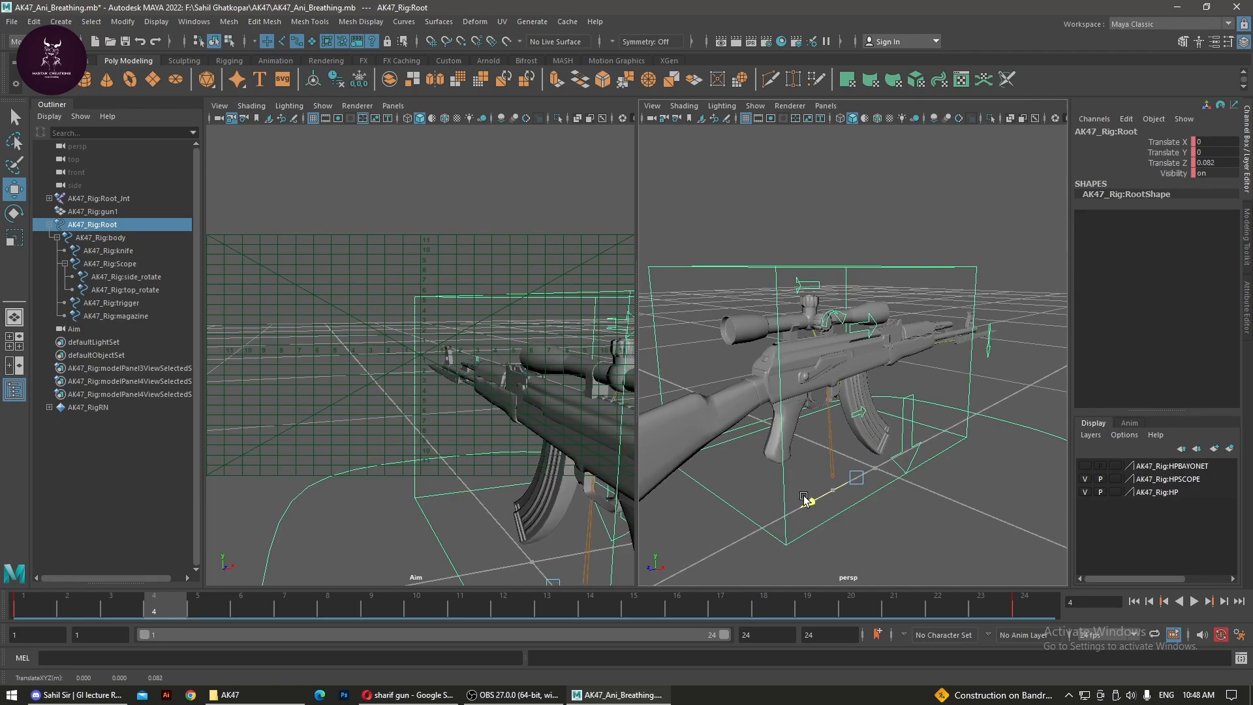
pyautogui.press('s')
# Try tilting the body control to Rotate X 3.383 and Rotate Y 1.018 with a key at frame 6.
pyautogui.moveTo(185, 601); pyautogui.dragTo(233, 610)
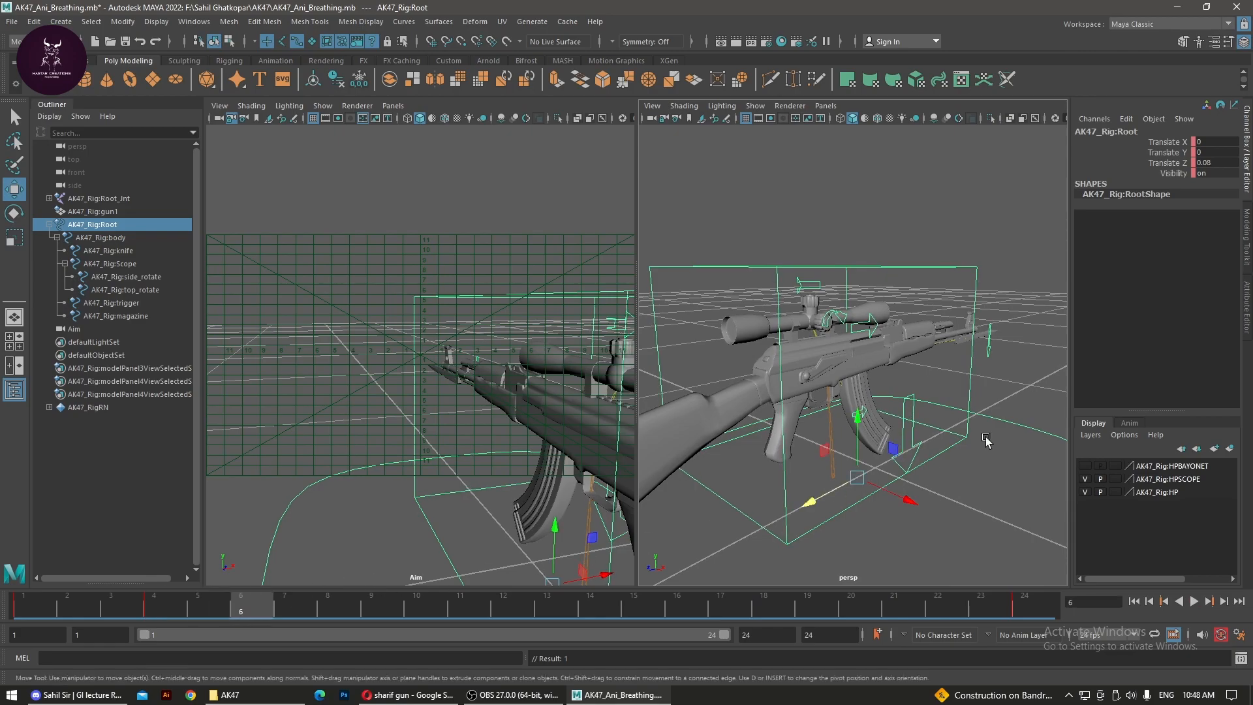
pyautogui.click(962, 431)
pyautogui.moveTo(963, 432); pyautogui.dragTo(974, 448)
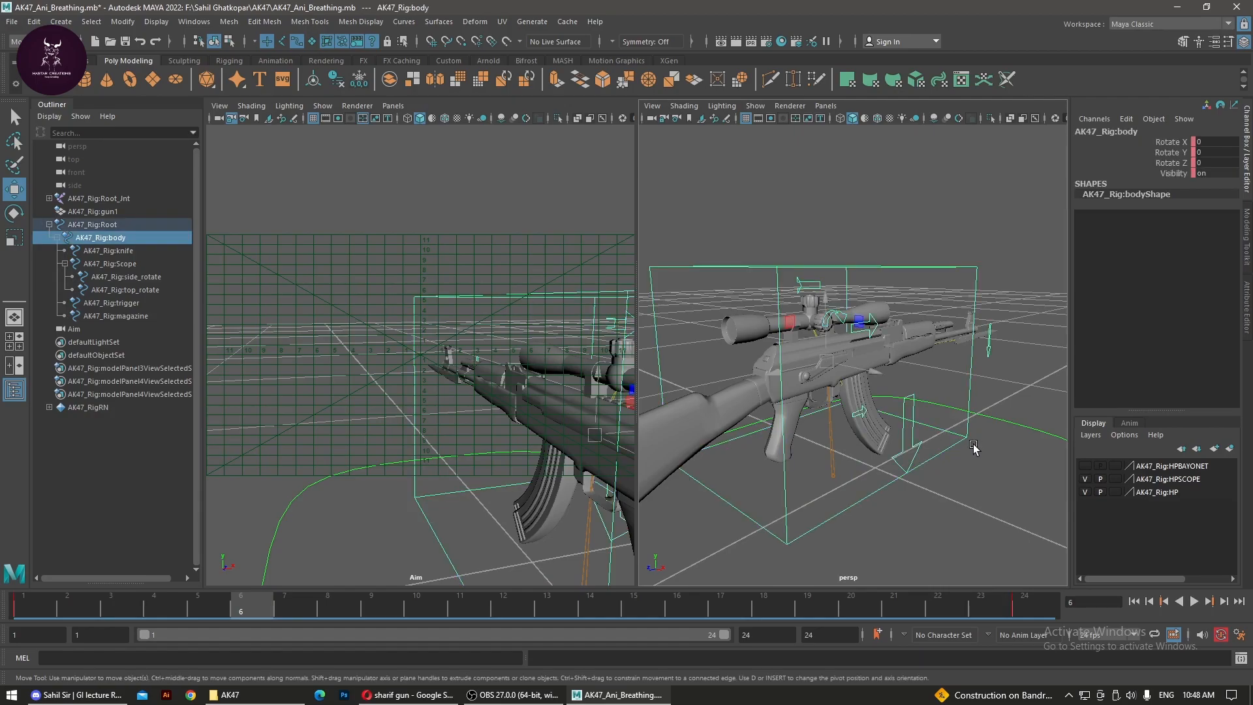
pyautogui.press('e')
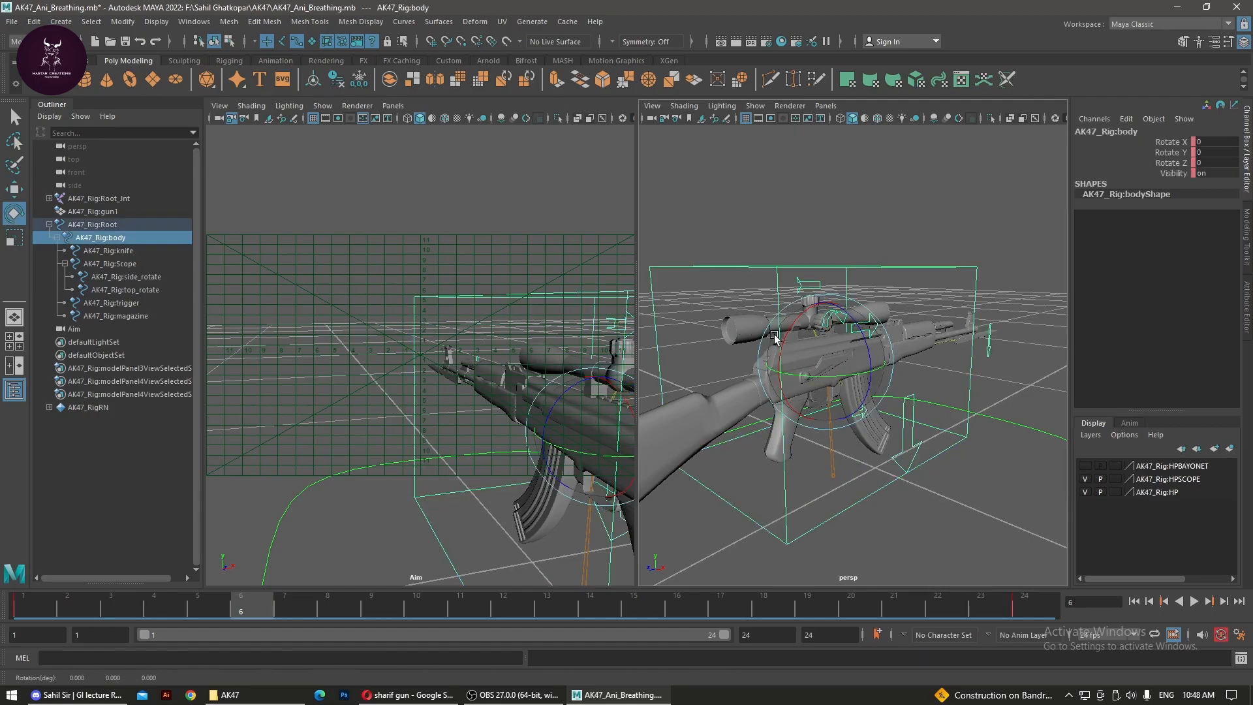
pyautogui.moveTo(775, 337); pyautogui.dragTo(772, 344)
pyautogui.hotkey('ctrl', 'z')
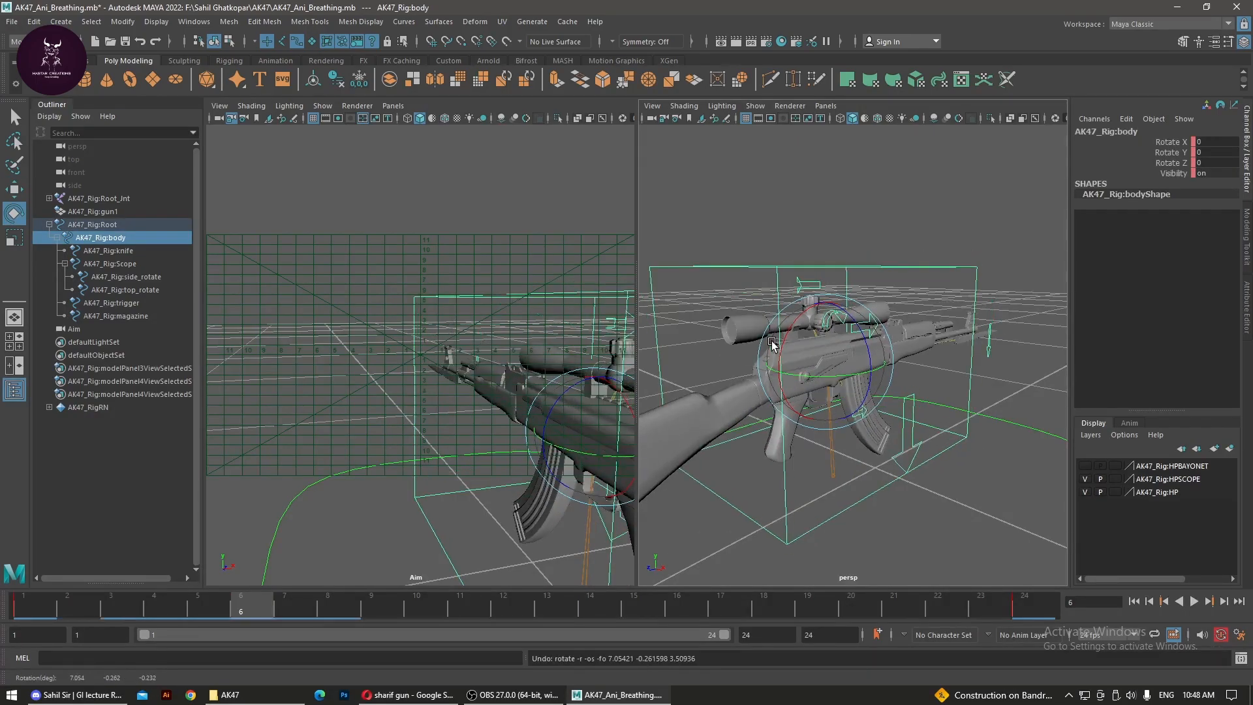
pyautogui.moveTo(769, 320); pyautogui.dragTo(767, 327)
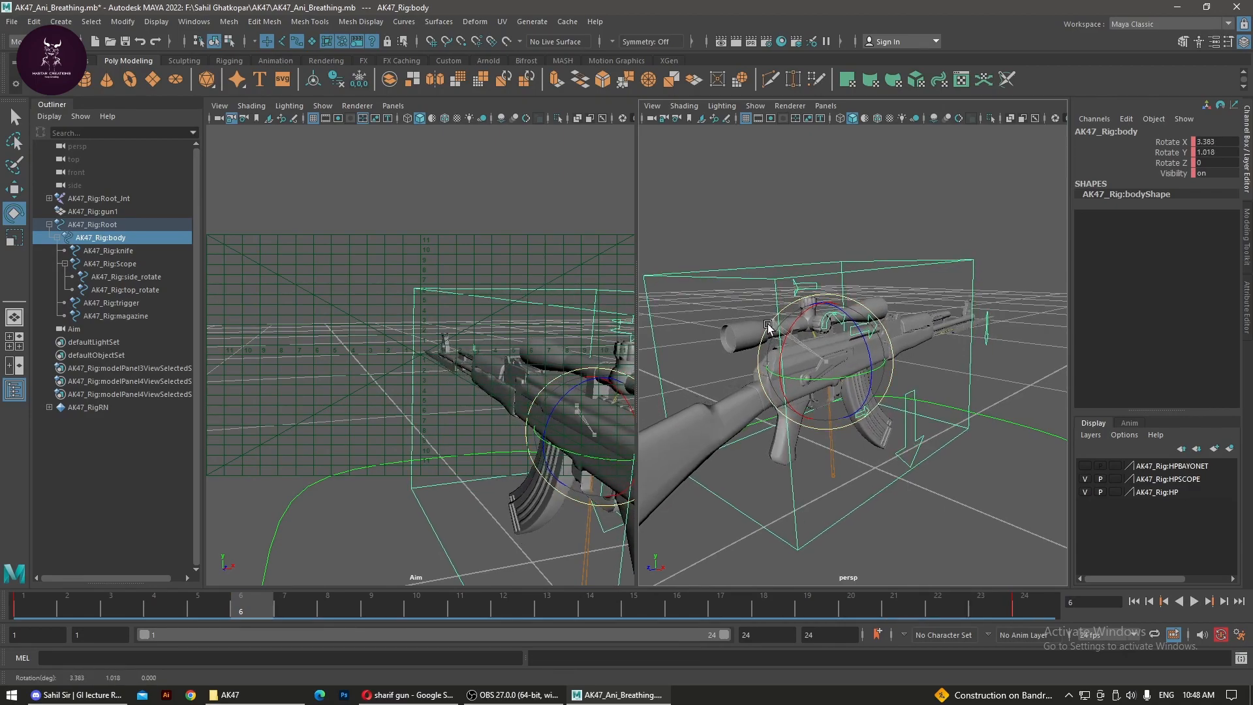
pyautogui.press('s')
# Try counter-rotating the body control at frame 8, including Rotate X -1.763, and undo these rotations.
pyautogui.moveTo(279, 617); pyautogui.dragTo(335, 606)
pyautogui.moveTo(765, 348); pyautogui.dragTo(766, 330)
pyautogui.hotkey('ctrl', 'z')
pyautogui.hotkey('ctrl', 'z')
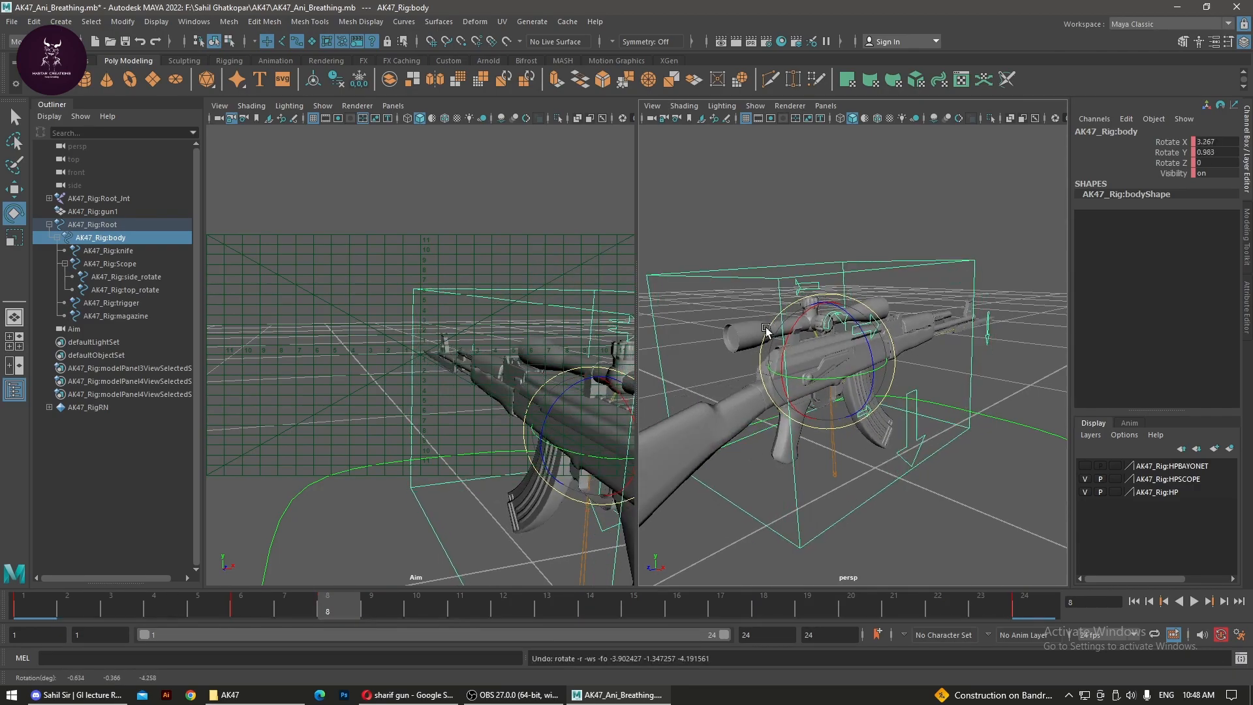
pyautogui.moveTo(774, 346); pyautogui.dragTo(789, 346)
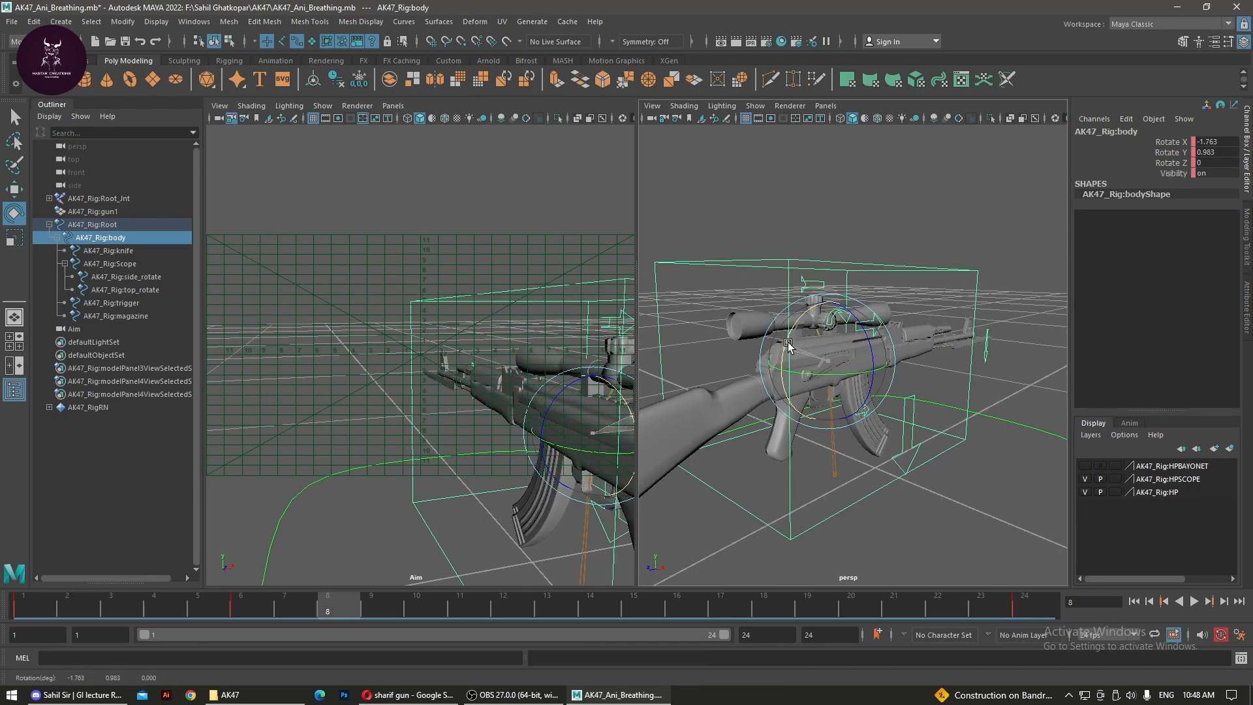
pyautogui.hotkey('ctrl', 'z')
pyautogui.hotkey('ctrl', 'z')
pyautogui.hotkey('ctrl', 'z')
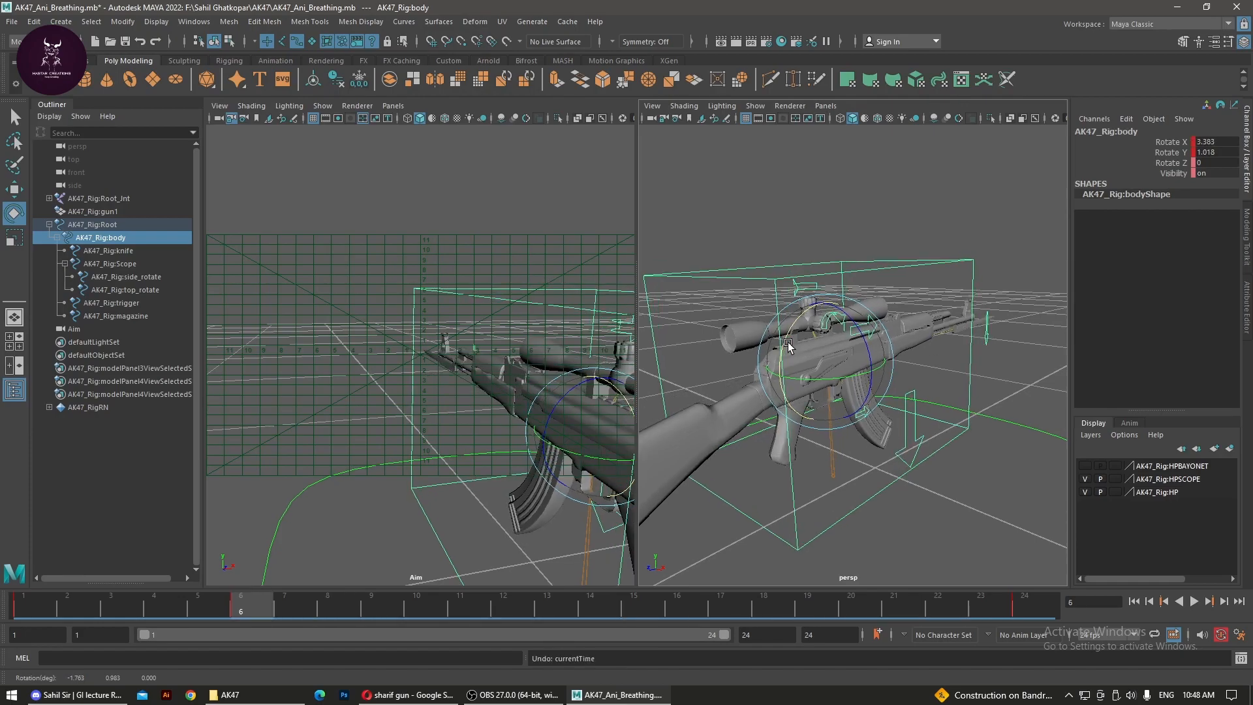
# Play the animation from frame 1 and examine the recoil movement in the Aim and persp views.
pyautogui.moveTo(92, 607); pyautogui.dragTo(2, 610)
pyautogui.press('space')
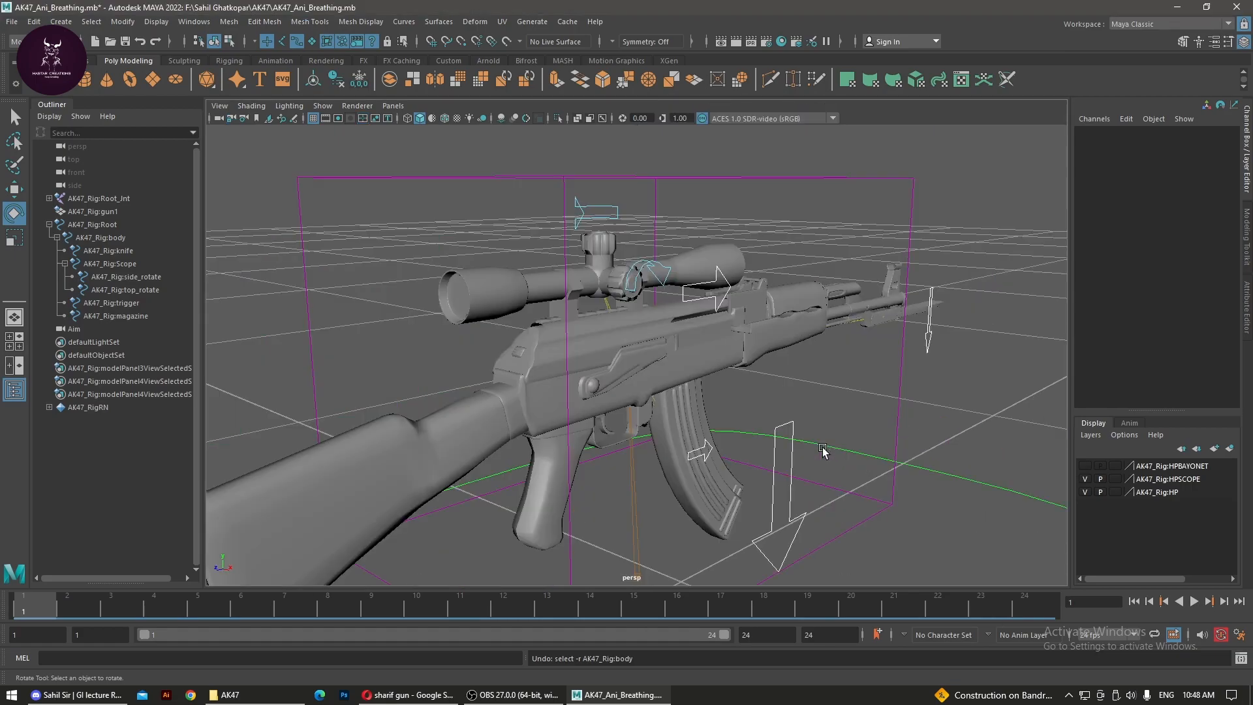
pyautogui.press('space')
pyautogui.click(1194, 601)
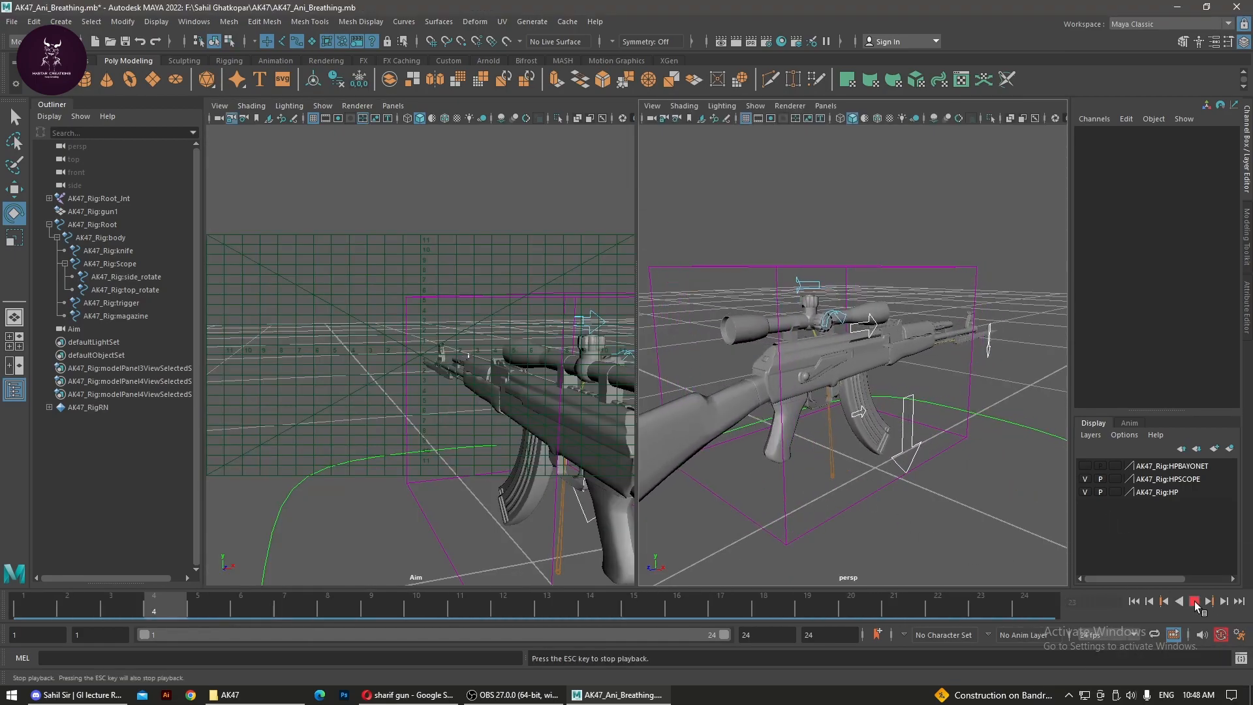
pyautogui.press('space')
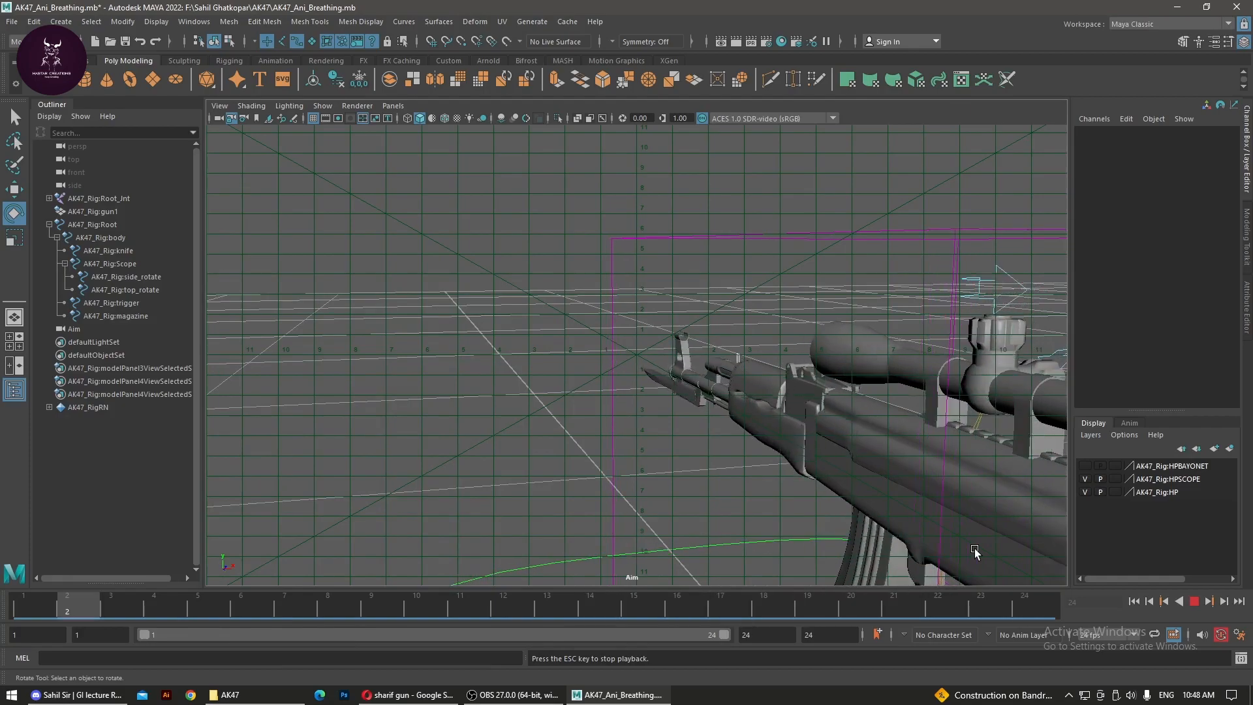
pyautogui.press('space')
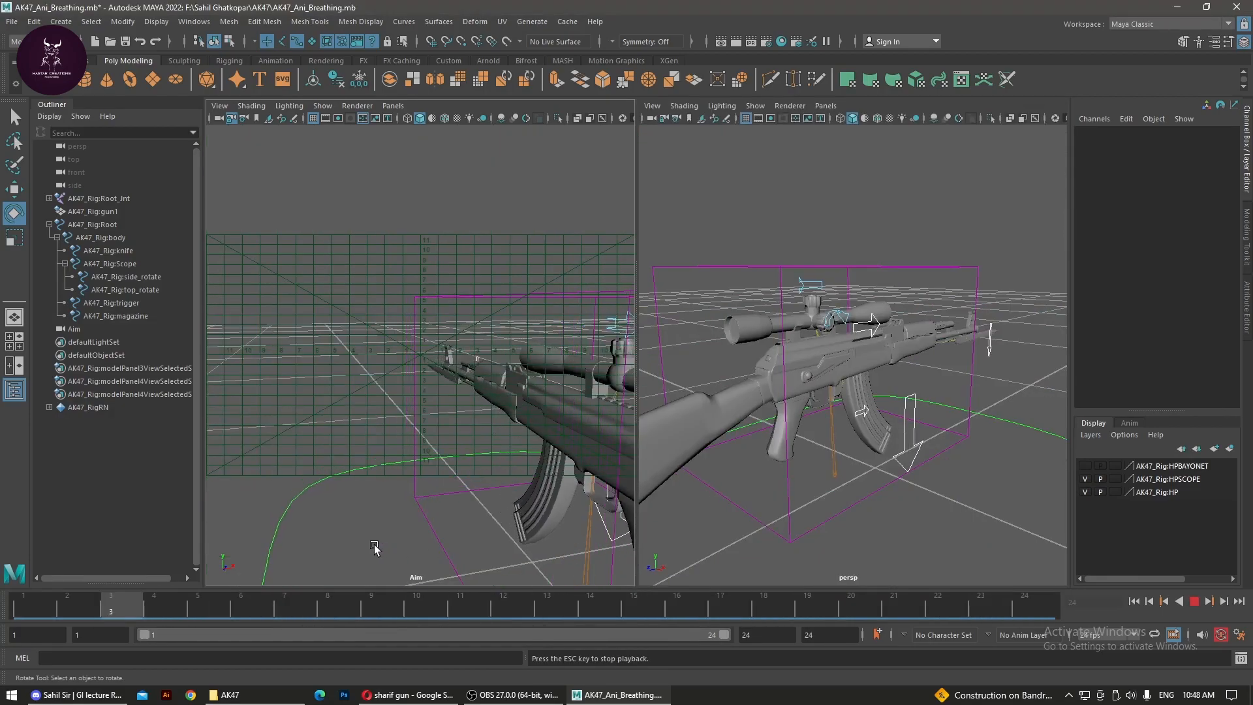
pyautogui.press('space')
pyautogui.press('space')
pyautogui.moveTo(389, 605); pyautogui.dragTo(103, 598)
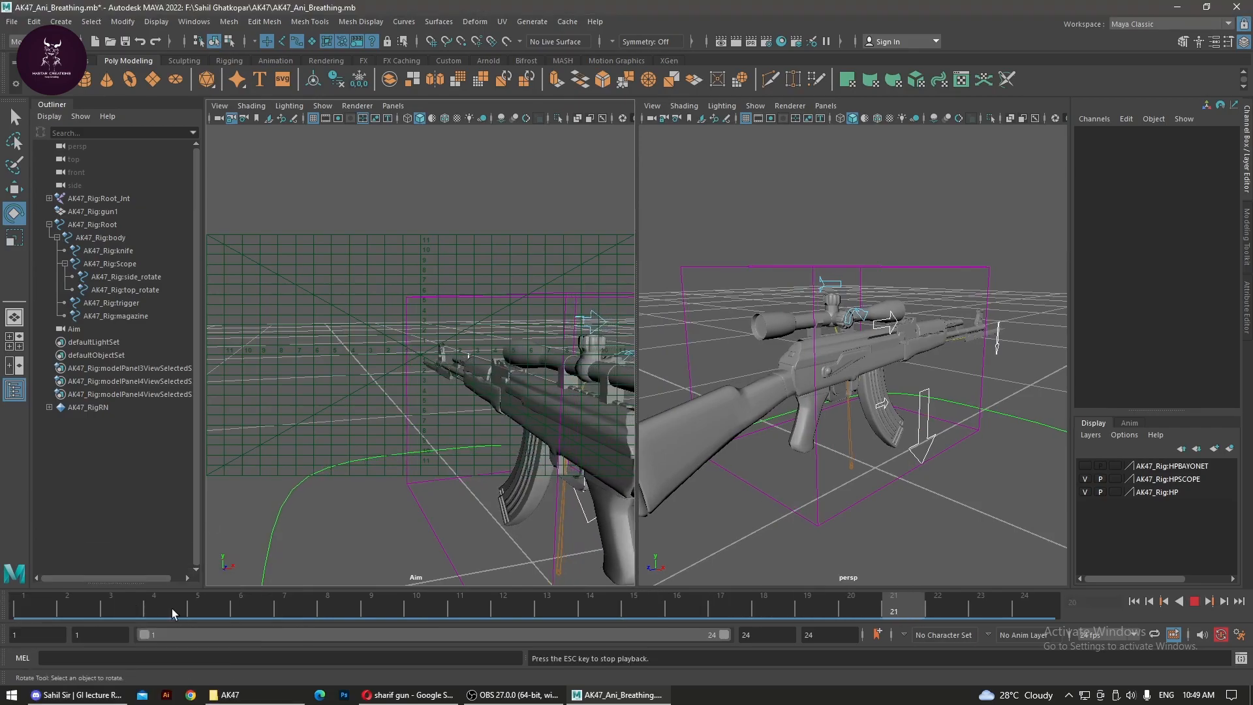
pyautogui.click(1193, 601)
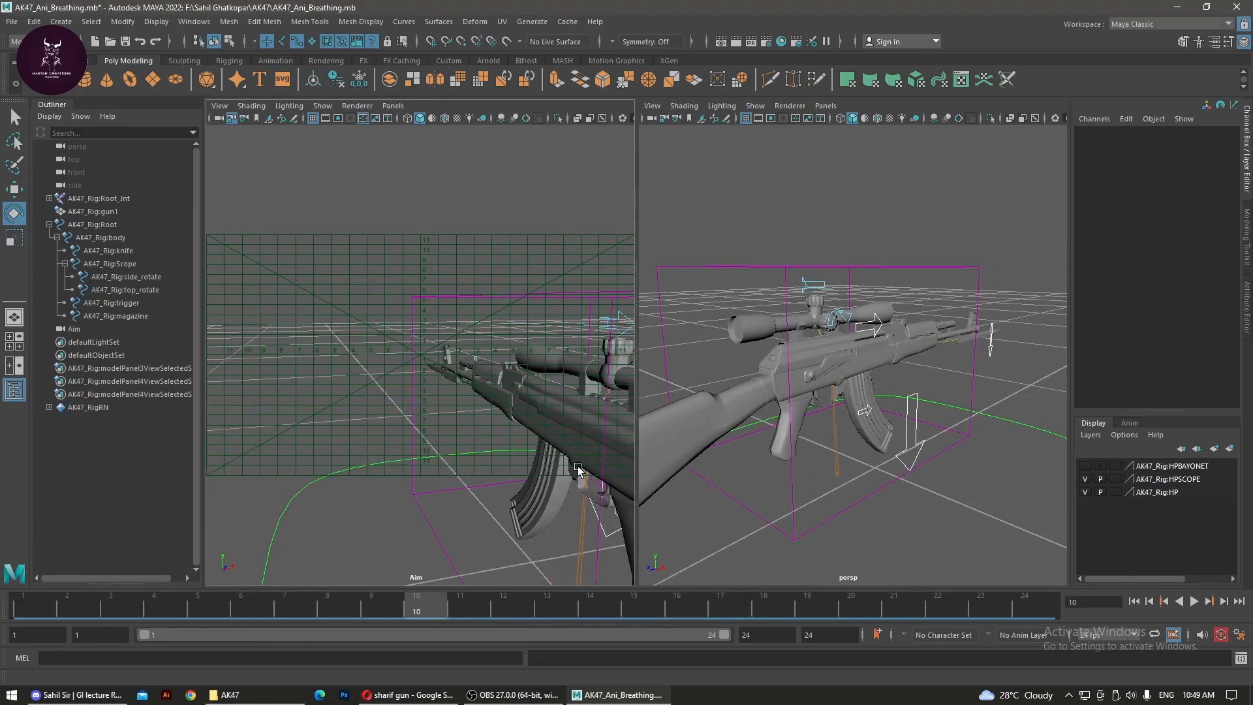
# Select all rig controls at frame 1 to review their keys on the timeline, and clear the selection.
pyautogui.moveTo(140, 610); pyautogui.dragTo(5, 606)
pyautogui.scroll(-8, 945, 380)
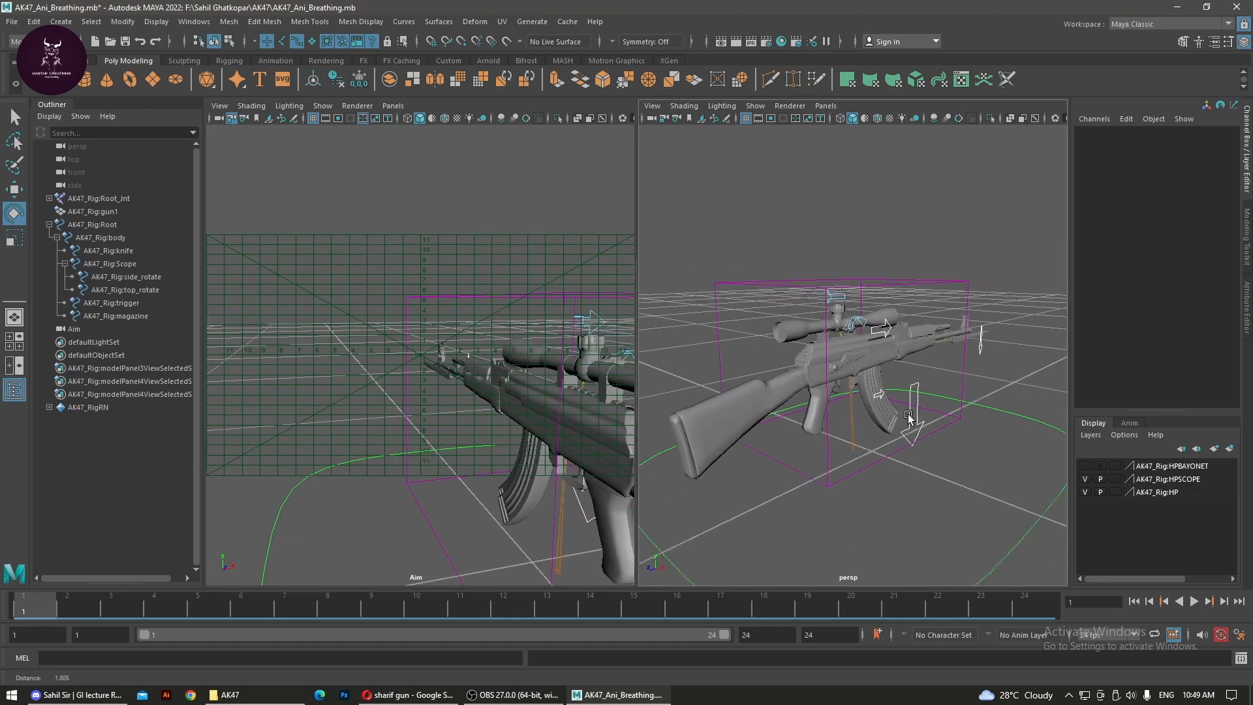
pyautogui.moveTo(749, 262); pyautogui.dragTo(955, 519)
pyautogui.scroll(8, 973, 378)
pyautogui.scroll(4, 972, 378)
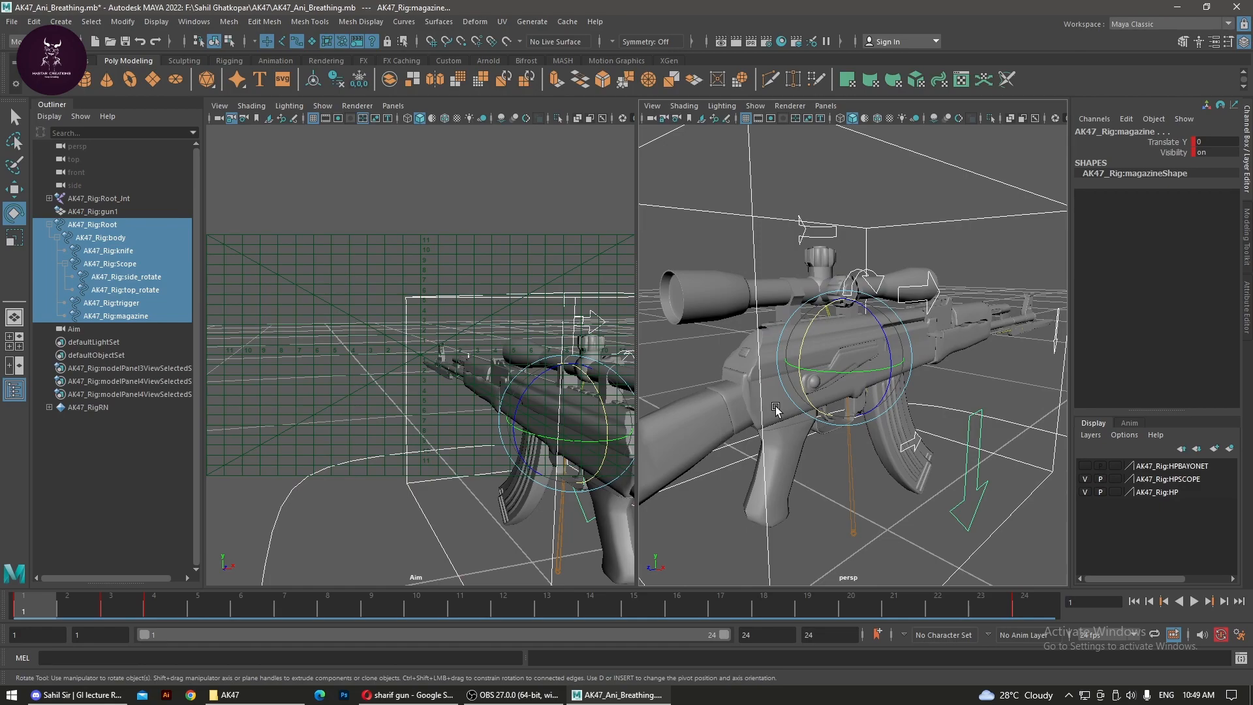
pyautogui.click(425, 573)
# Tilt the body control to Rotate X 3.991 at frame 4 and key it.
pyautogui.moveTo(32, 607); pyautogui.dragTo(196, 612)
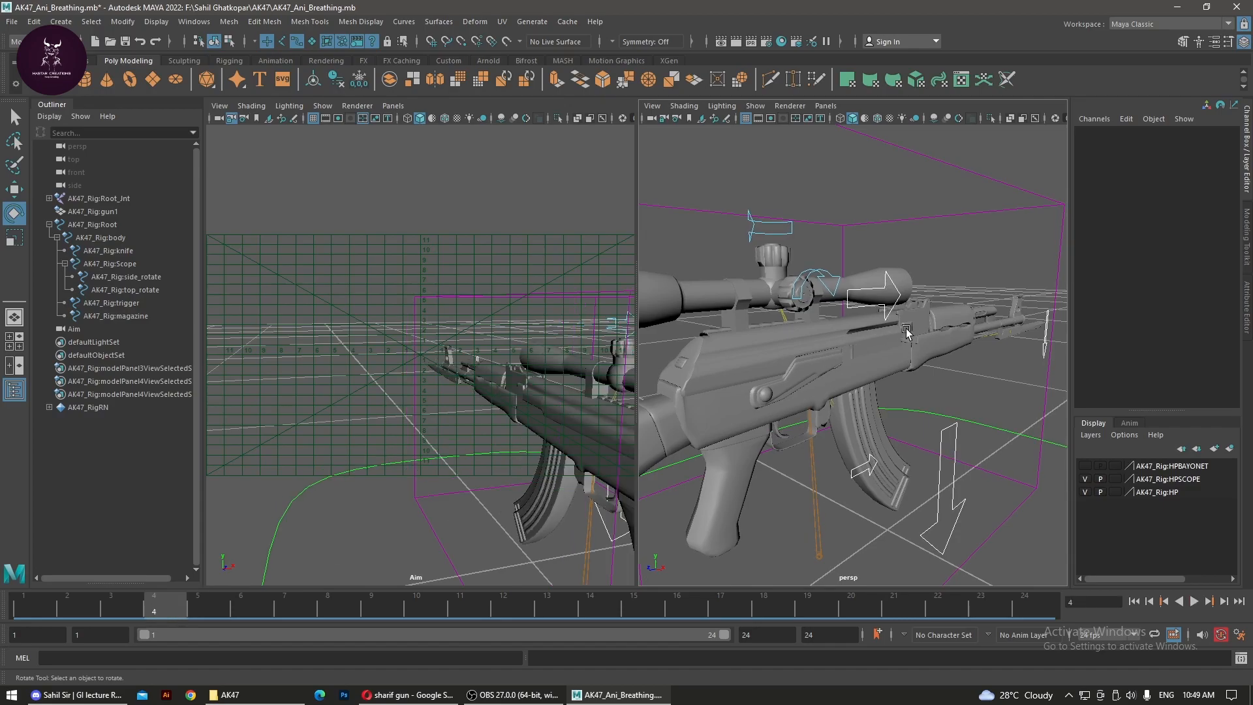
pyautogui.scroll(-5, 927, 392)
pyautogui.click(930, 393)
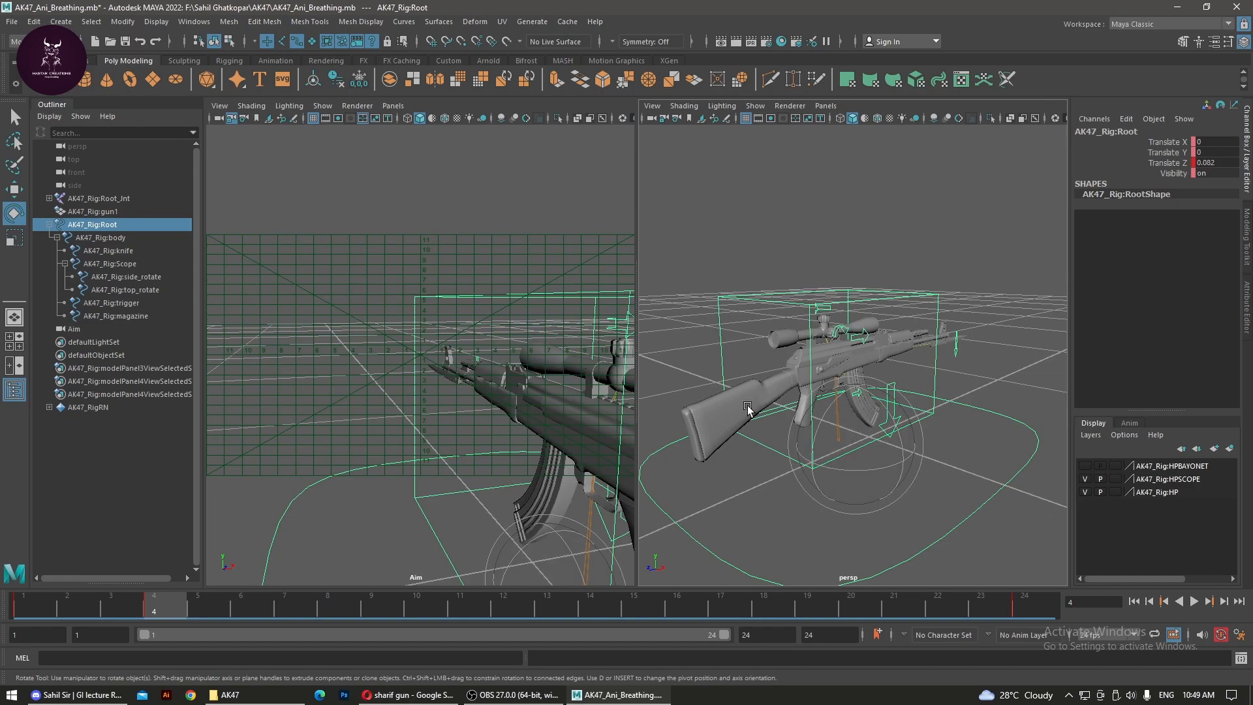
pyautogui.click(923, 480)
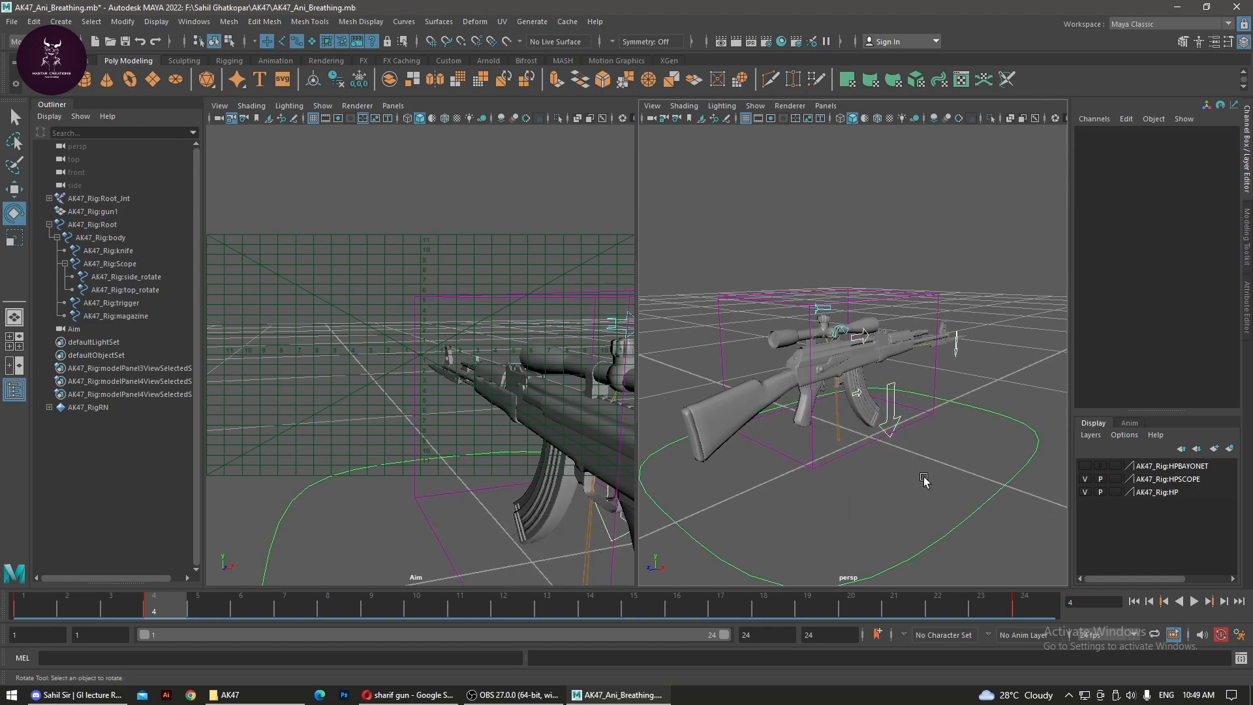
pyautogui.click(928, 413)
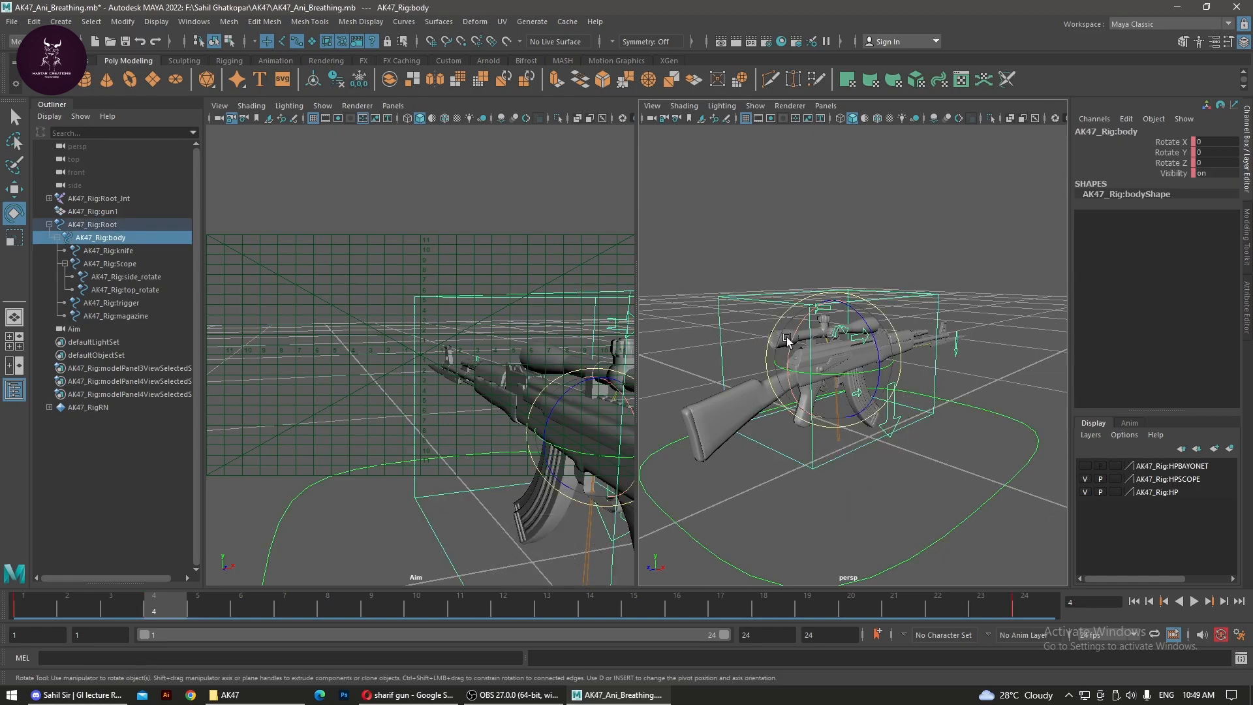
pyautogui.moveTo(792, 344); pyautogui.dragTo(790, 346)
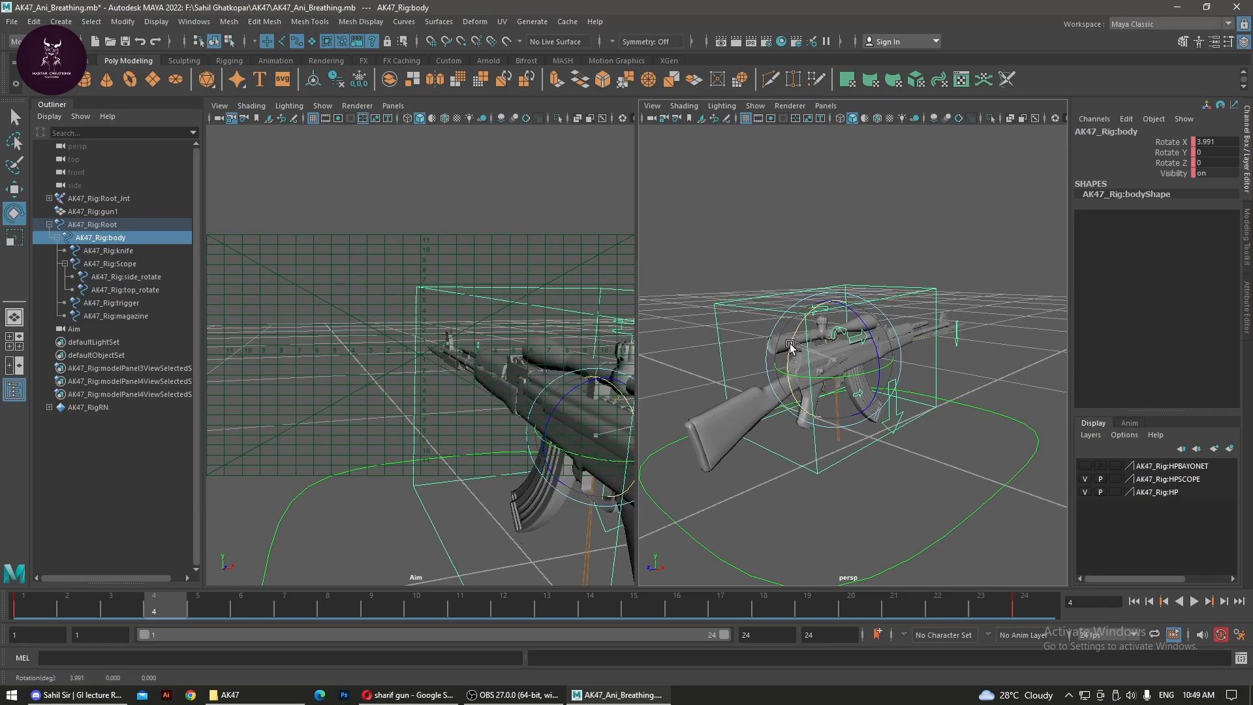
# Tilt the body control the opposite way to Rotate X -1.563, key it at frame 6, and return to frame 1 with nothing selected.
pyautogui.moveTo(223, 608); pyautogui.dragTo(238, 608)
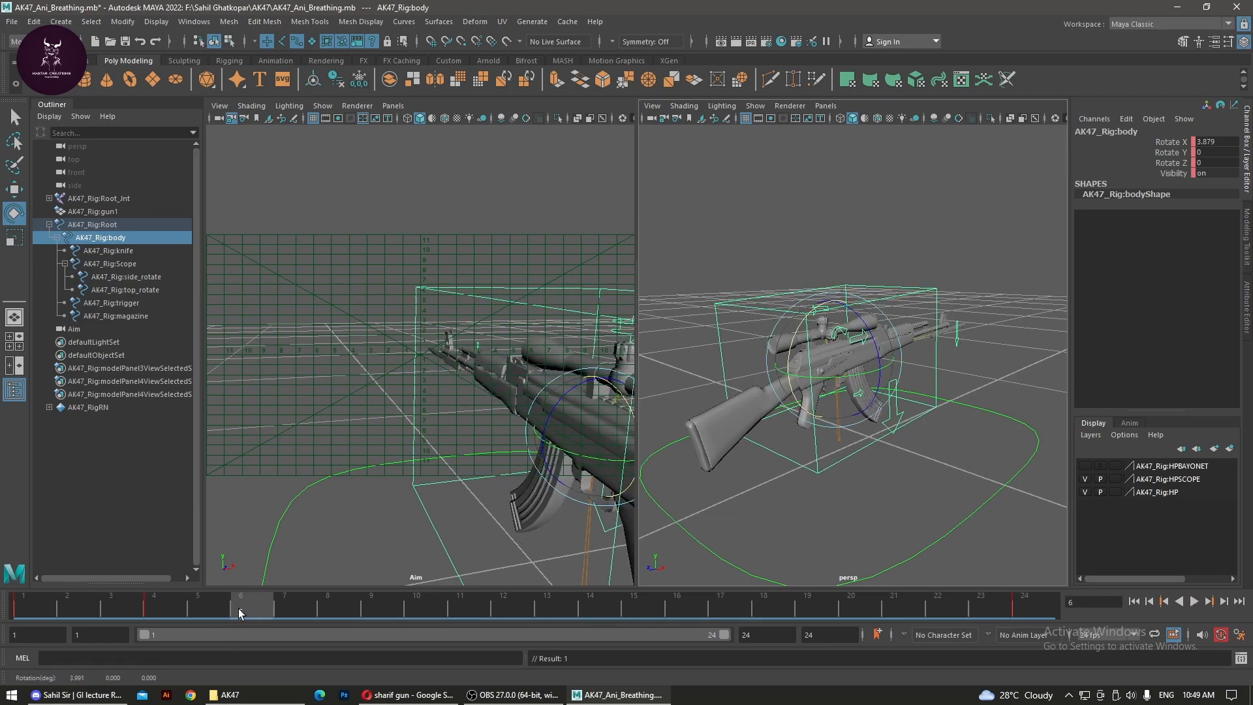
pyautogui.moveTo(792, 338); pyautogui.dragTo(792, 334)
pyautogui.press('s')
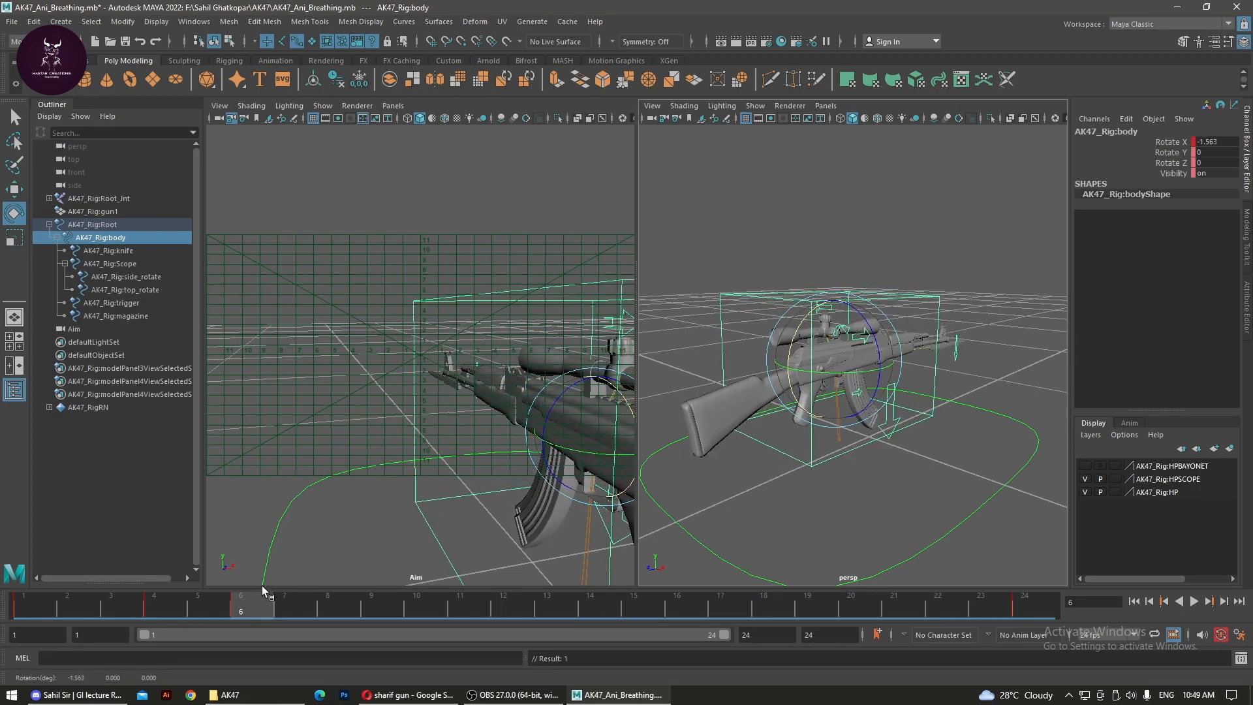
pyautogui.moveTo(270, 613); pyautogui.dragTo(23, 614)
pyautogui.click(385, 518)
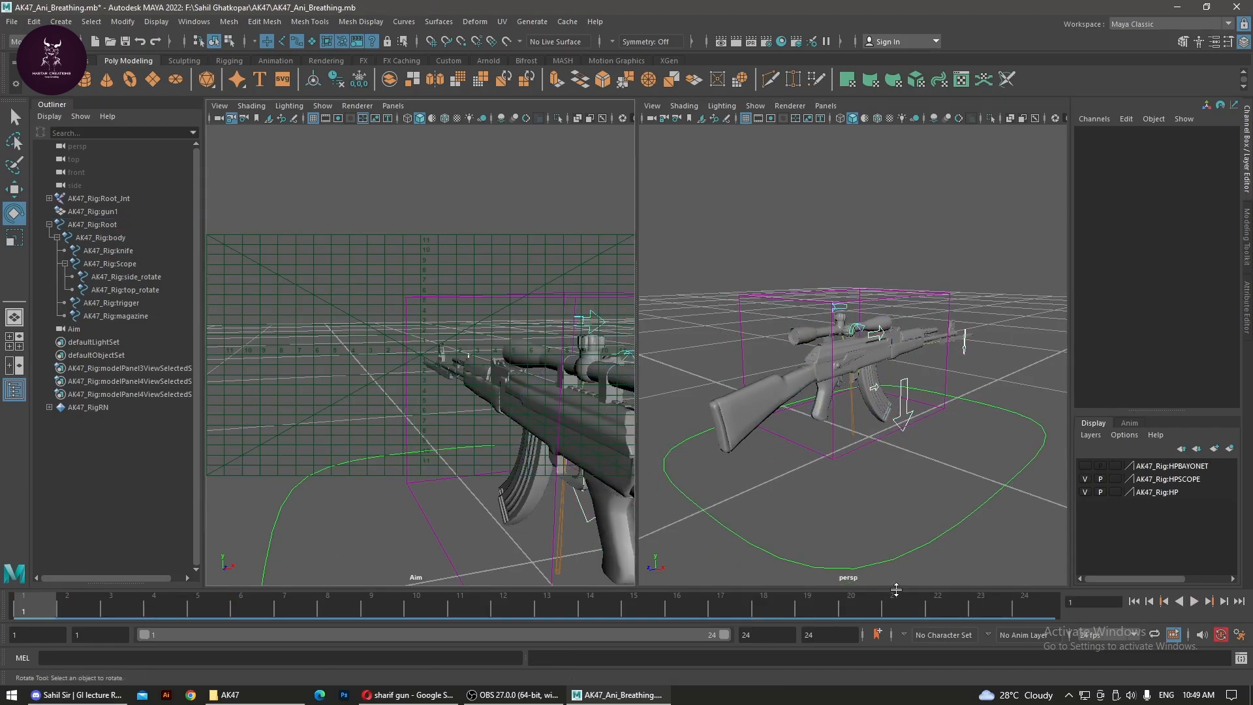
# Play the animation from frame 1 in the Aim and persp views to check the revised body tilt, and stop it.
pyautogui.click(1192, 602)
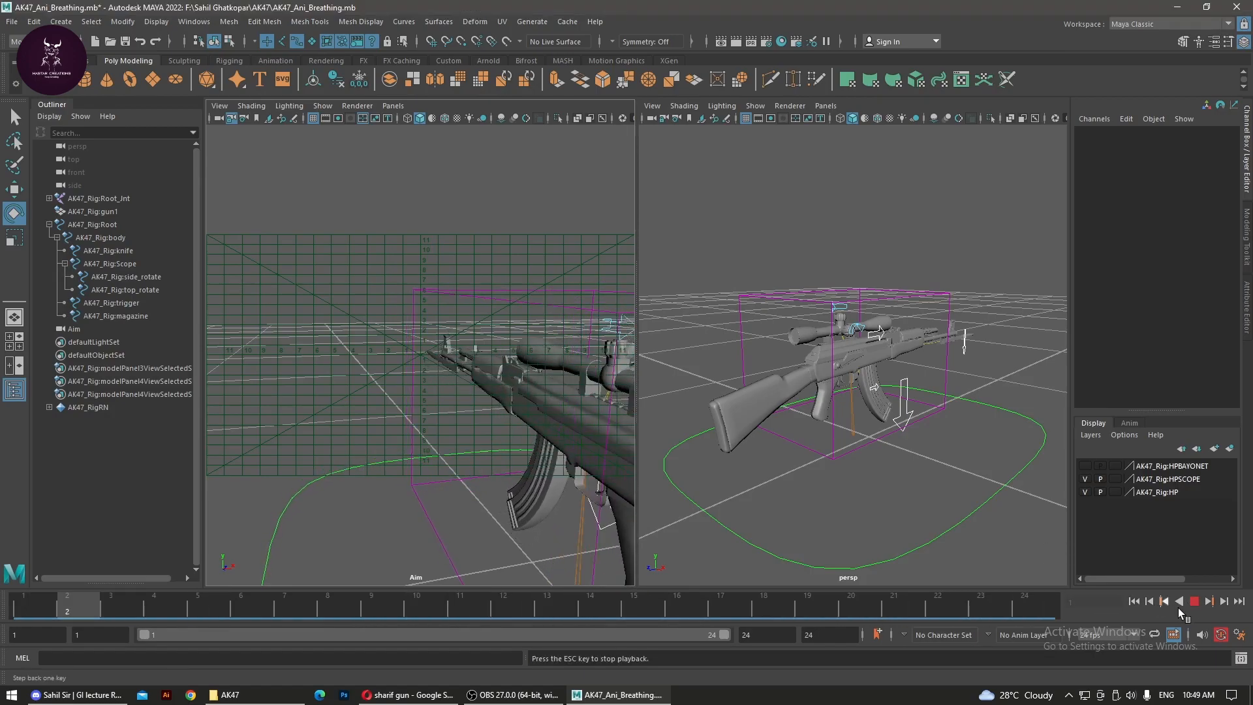
pyautogui.click(1195, 601)
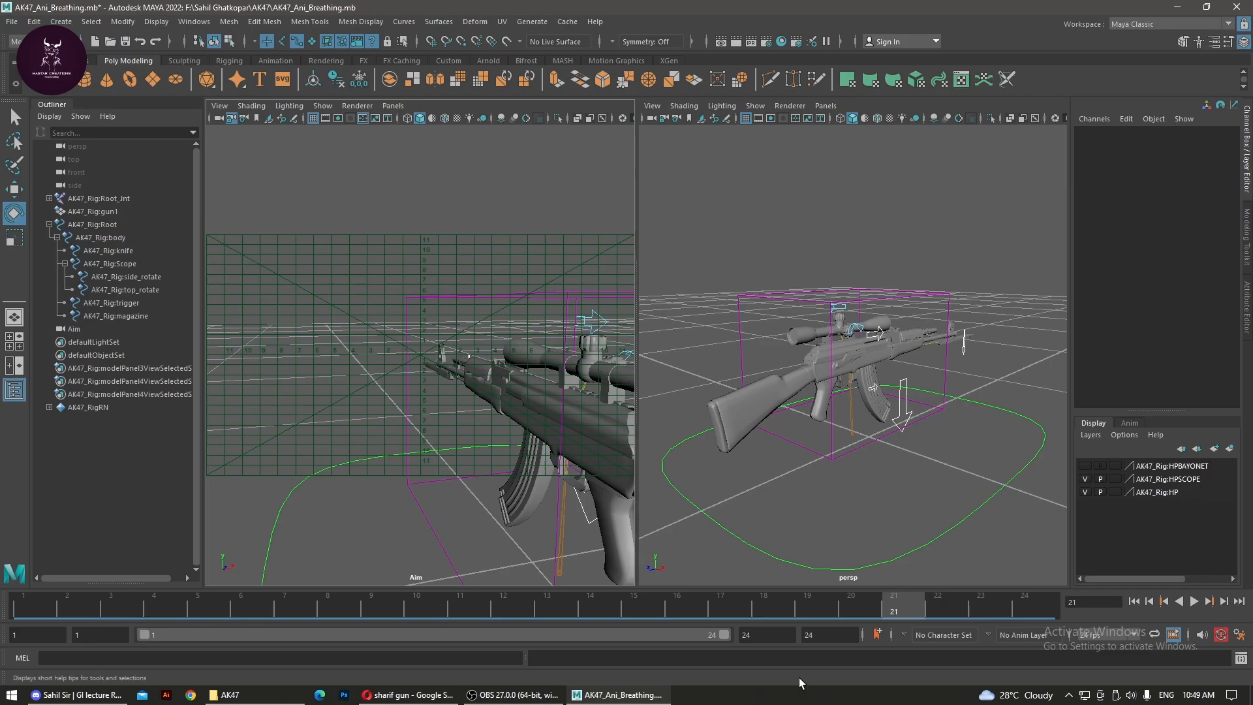
# Switch to Opera and search the web in a new tab for "gun firing", showing only video results.
pyautogui.click(408, 695)
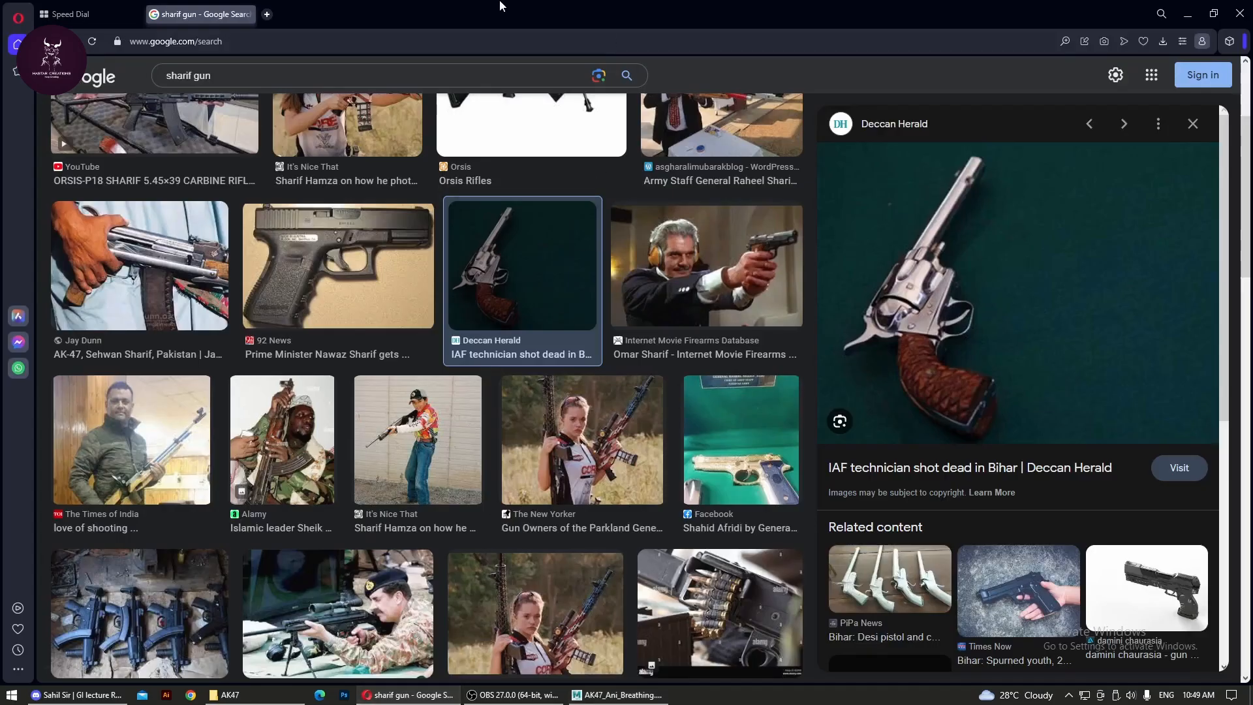
pyautogui.click(267, 14)
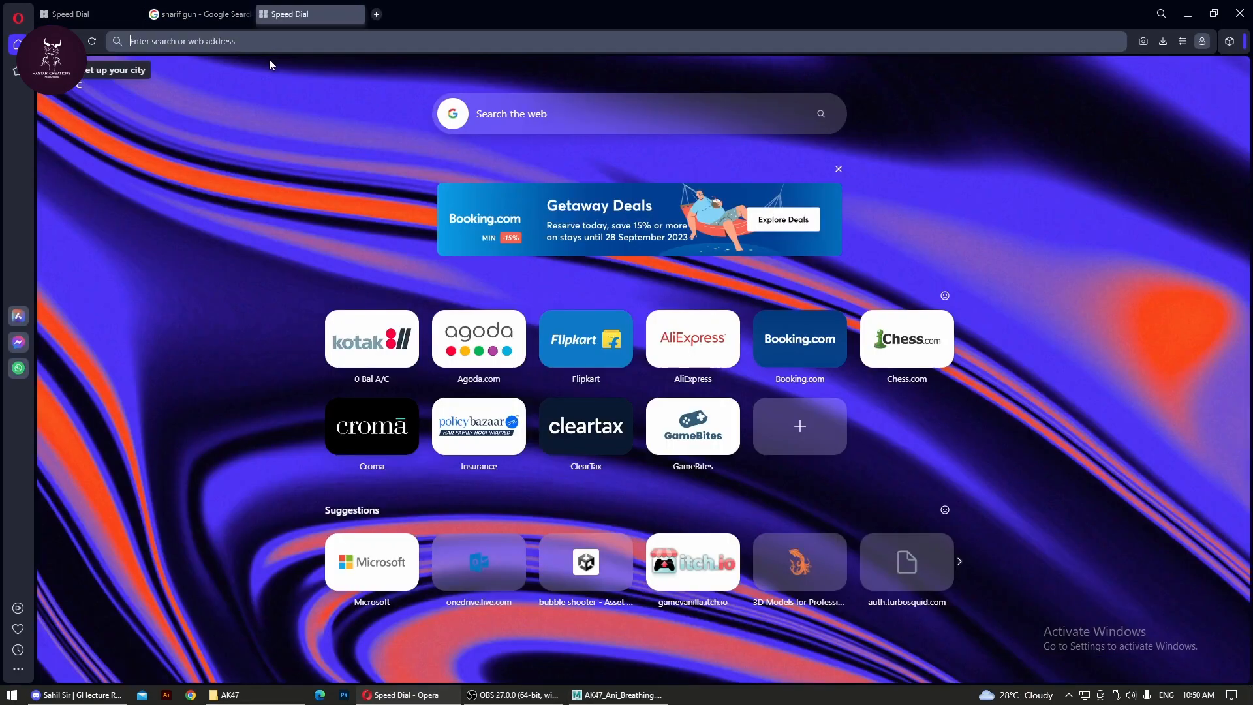
pyautogui.click(674, 124)
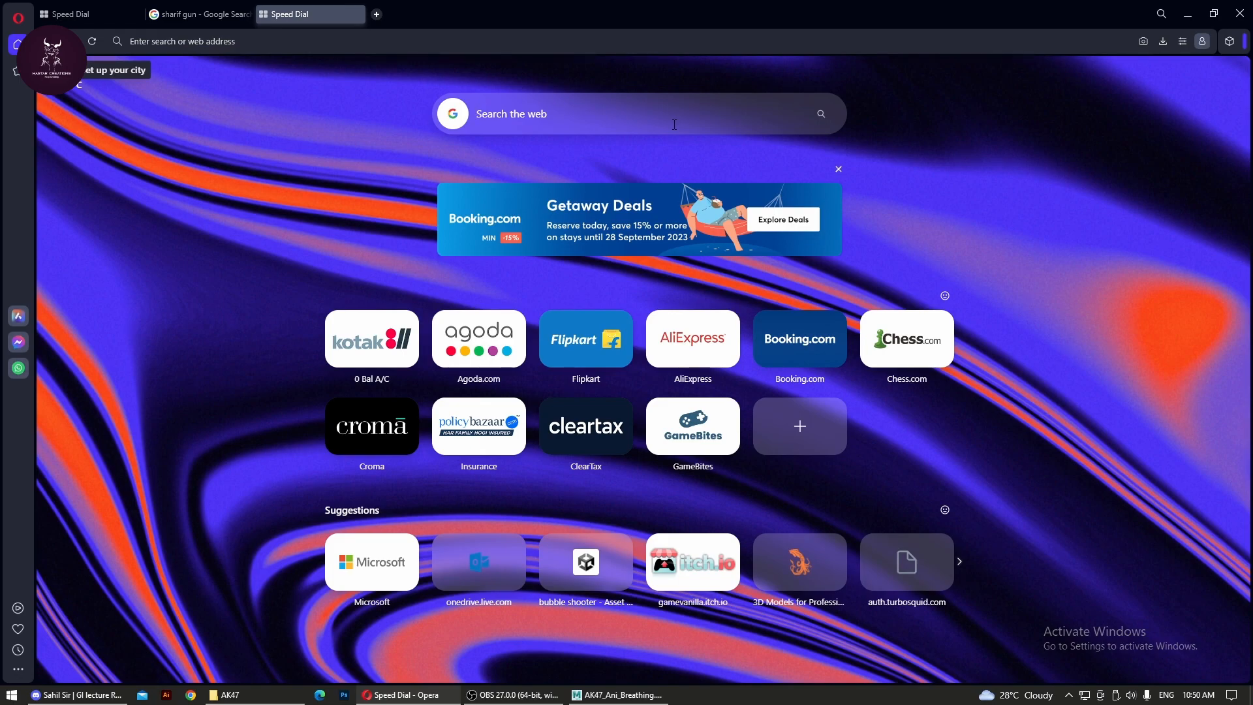
pyautogui.write('gun ')
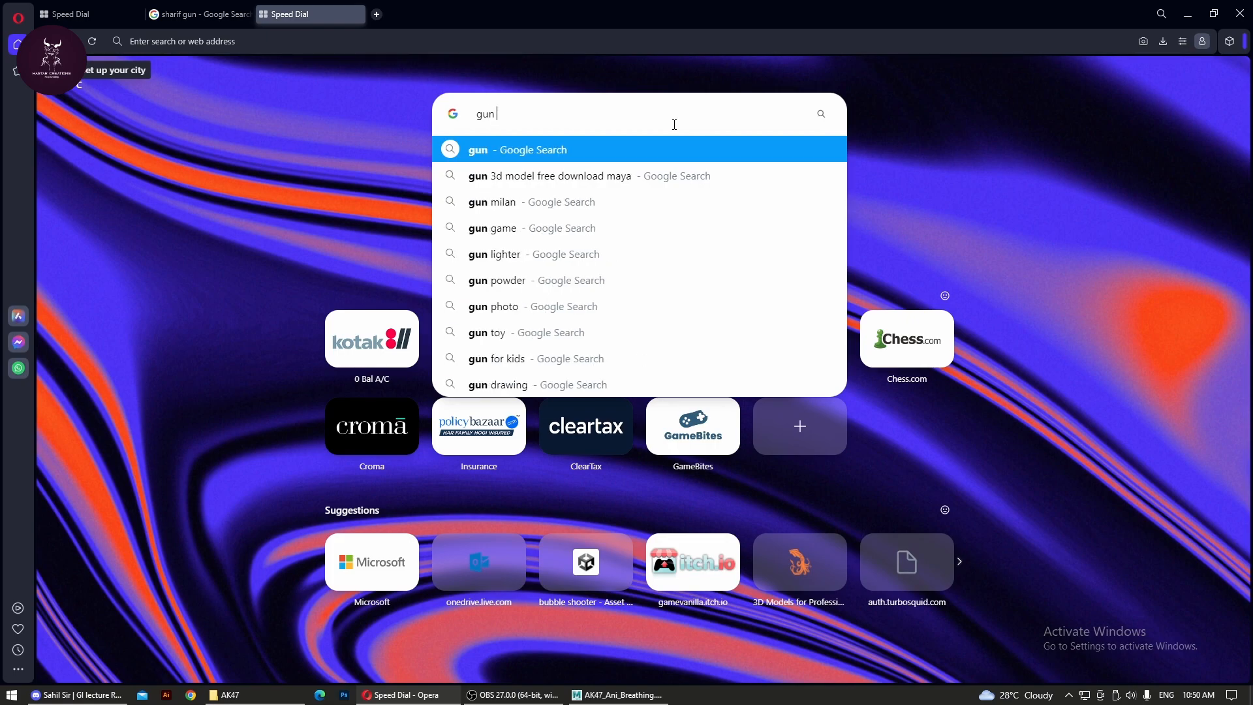
pyautogui.write('firin')
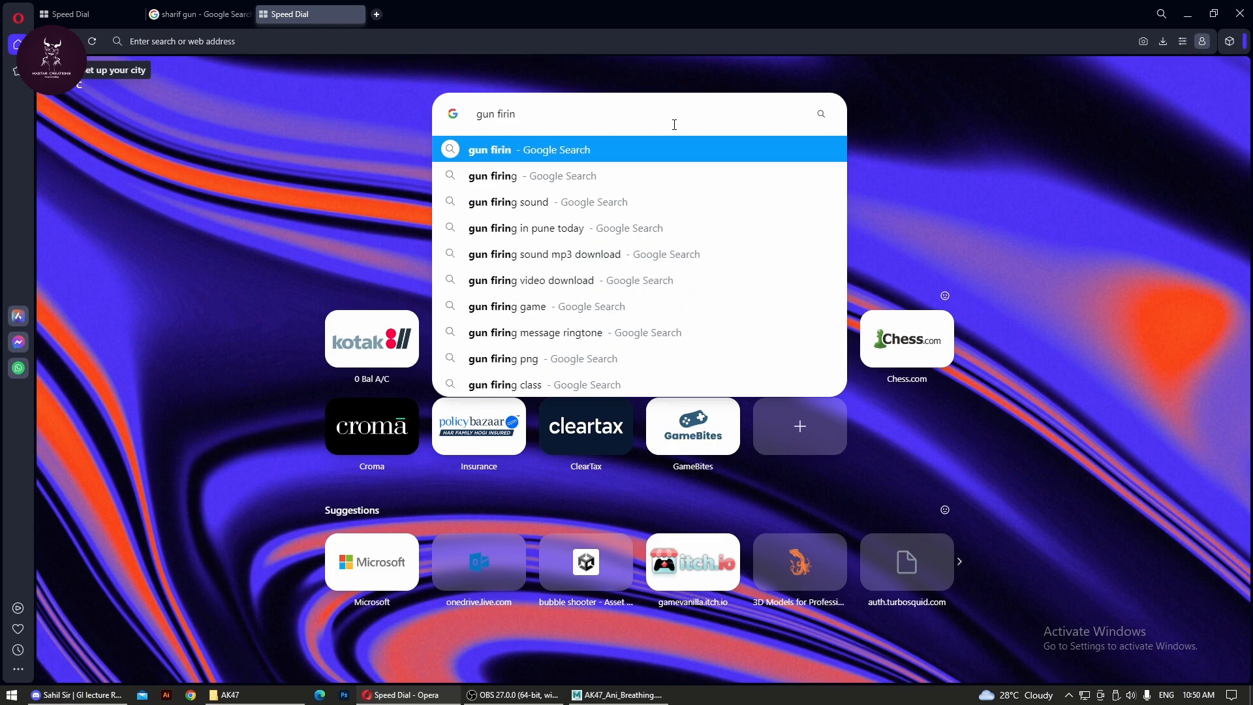
pyautogui.write('g')
pyautogui.press('Return')
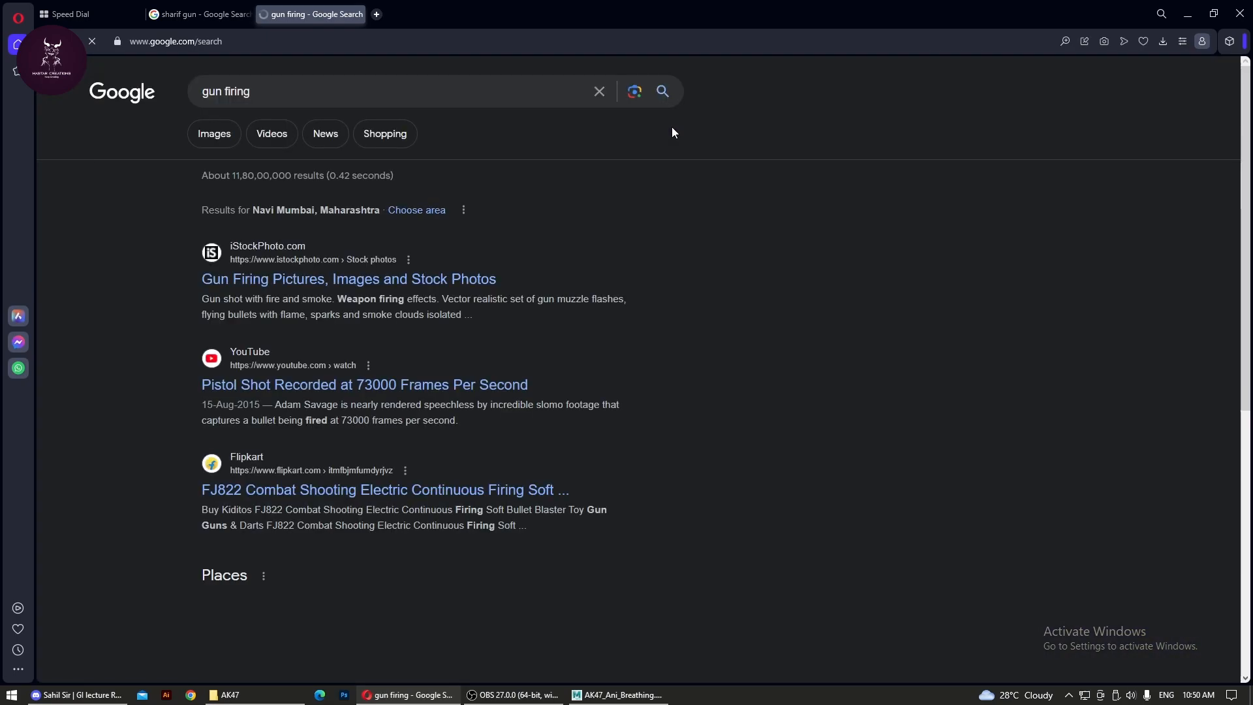
pyautogui.click(278, 144)
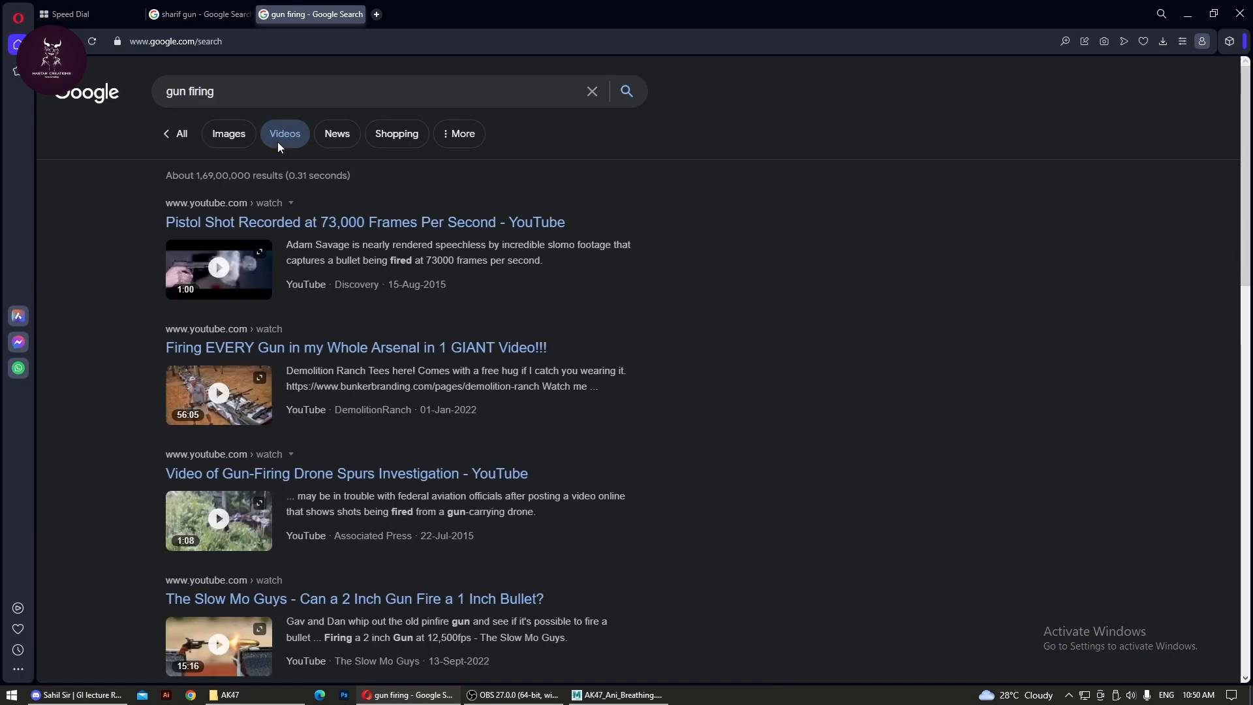
# Refine the video search to "gun firing valo" and open the ESPN Esports video on all guns, recoil and fire rates.
pyautogui.click(292, 89)
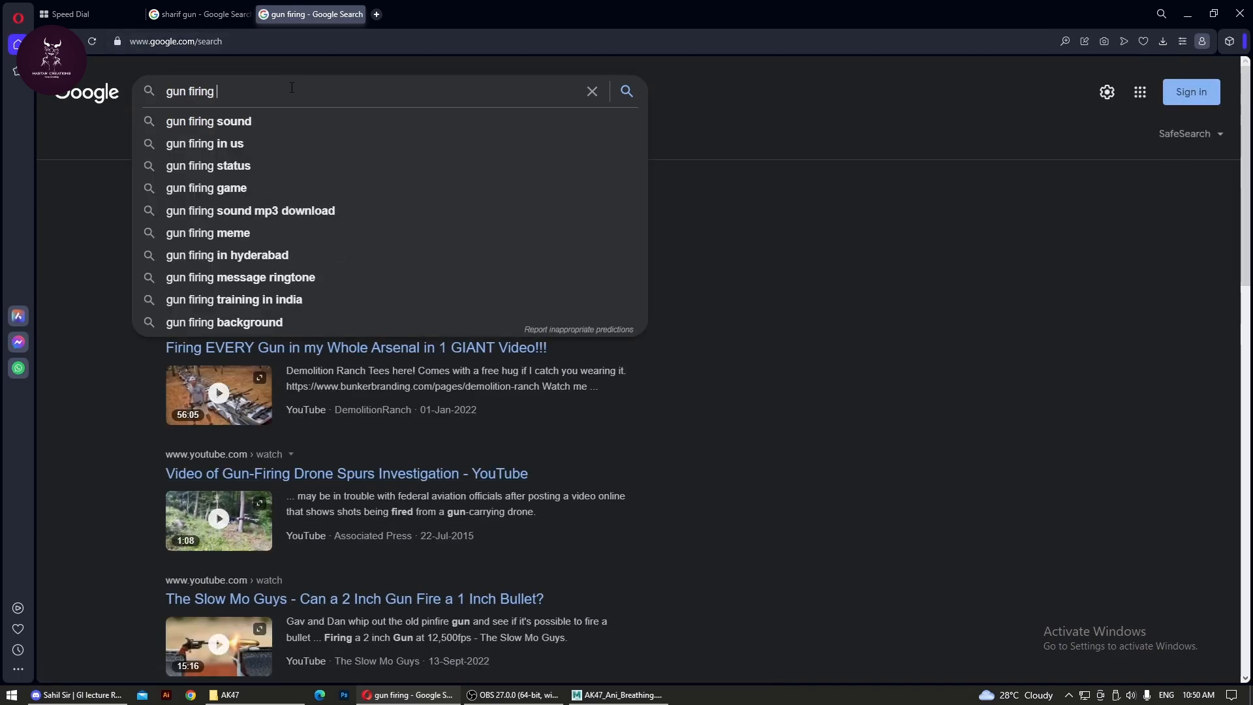
pyautogui.write('valo')
pyautogui.press('Return')
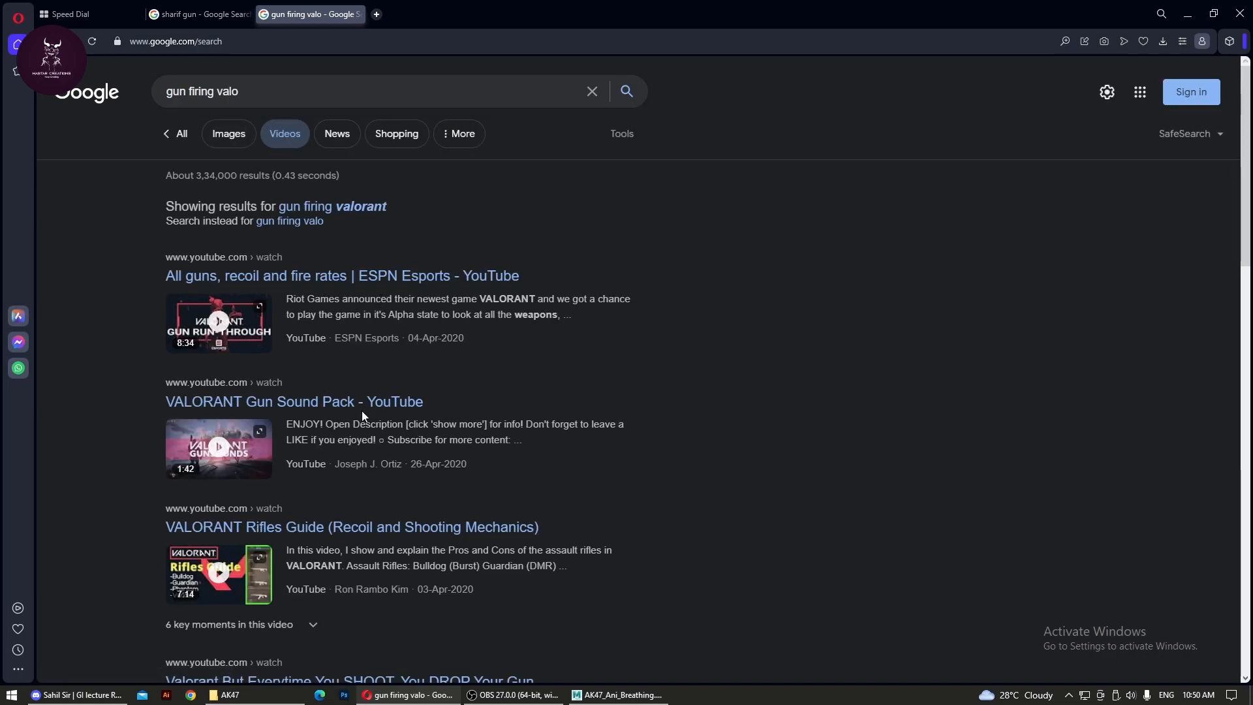
pyautogui.click(297, 92)
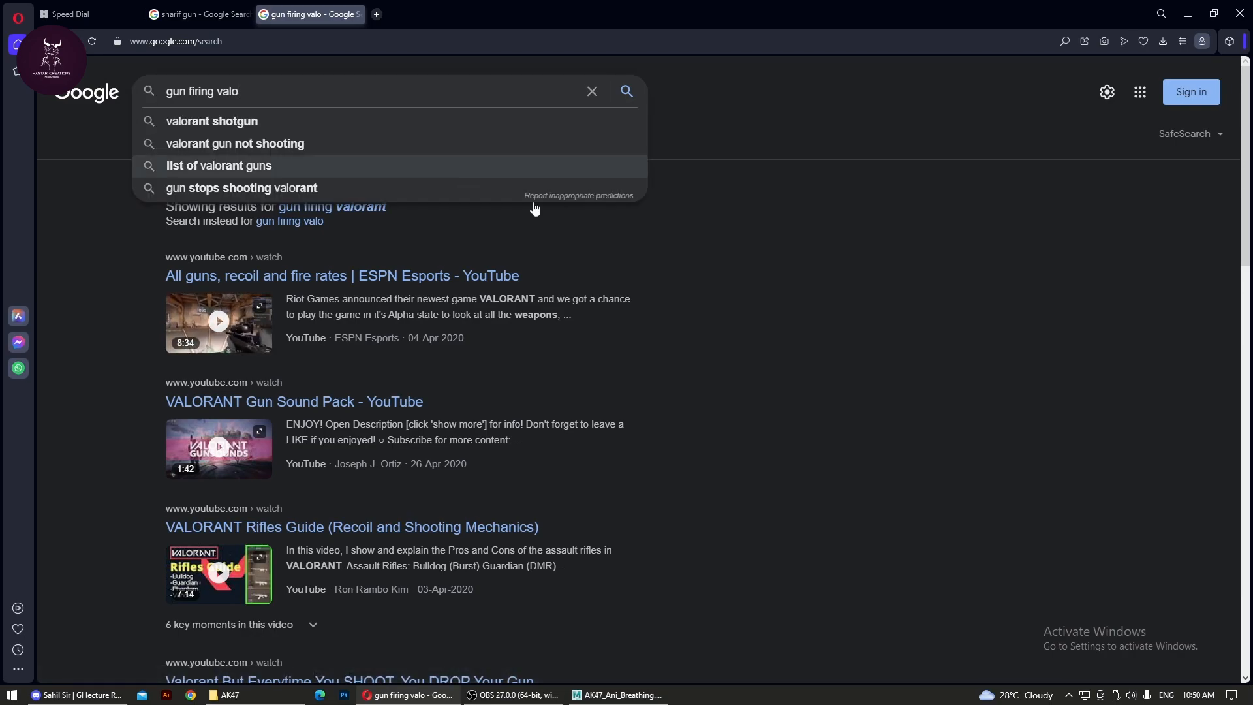
pyautogui.click(345, 277)
pyautogui.click(345, 277)
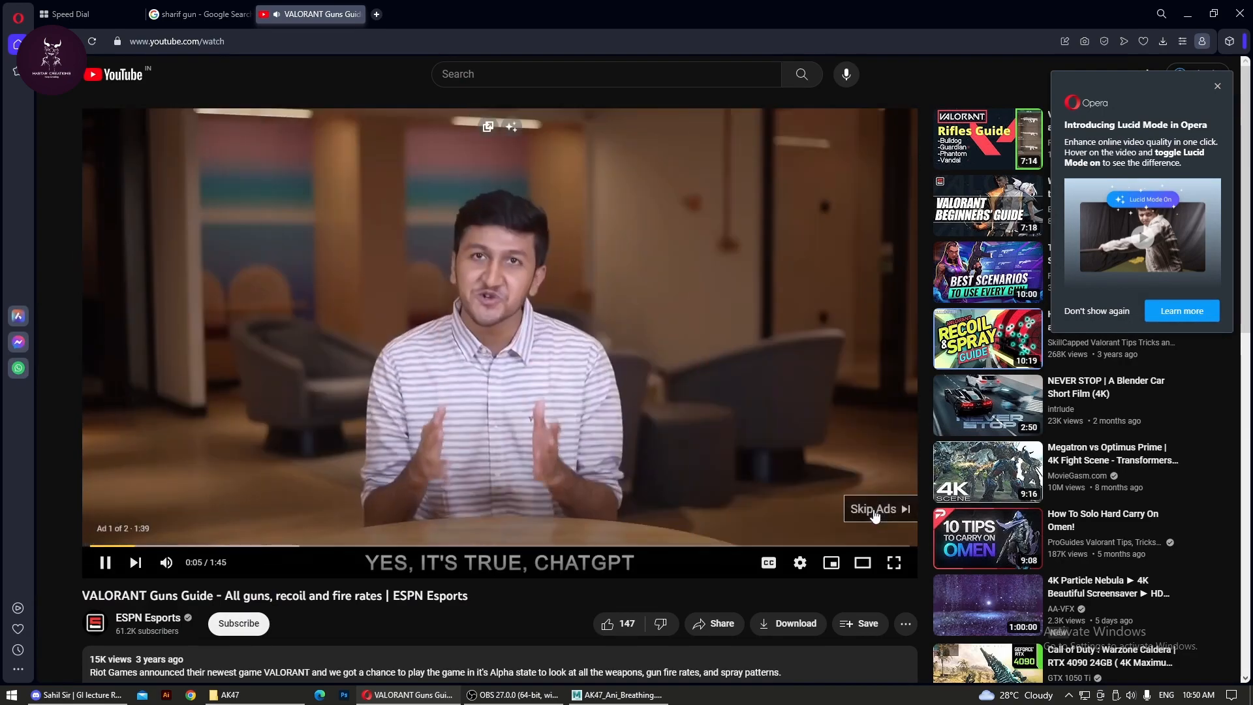
# Mute the video after skipping its advertisement and seek to the first-person firing footage near 0:21.
pyautogui.click(874, 508)
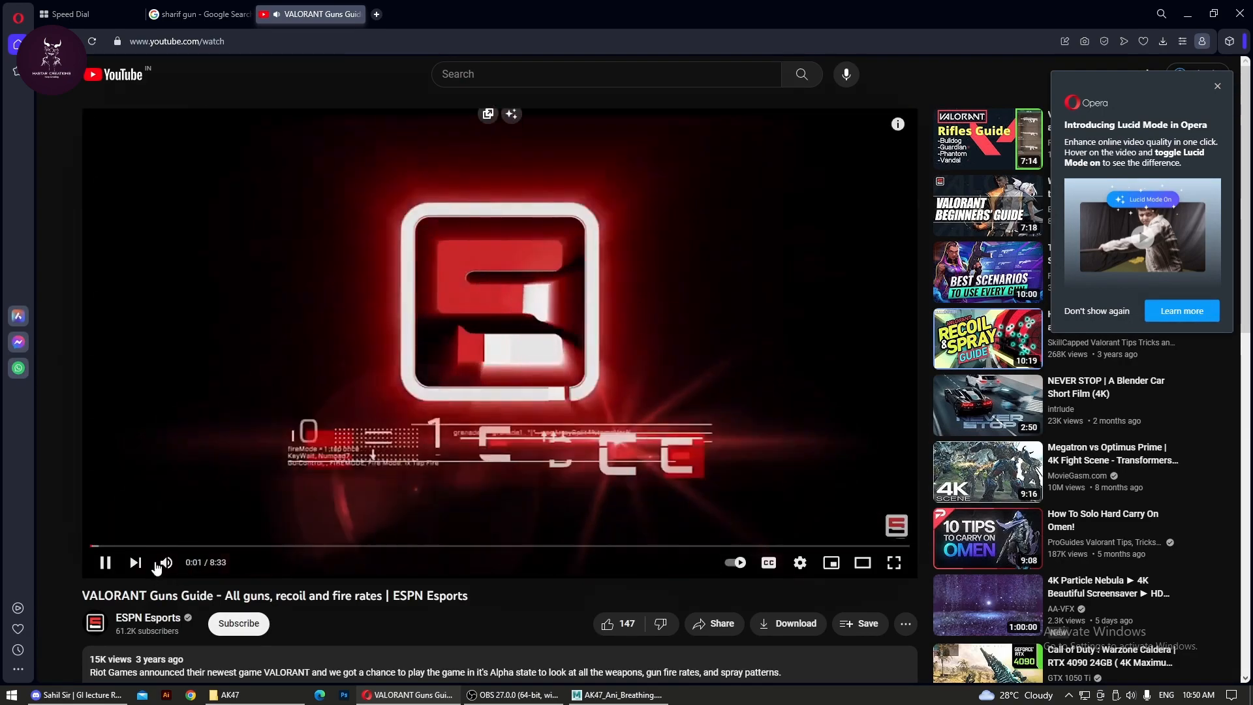
pyautogui.click(166, 562)
pyautogui.moveTo(111, 545); pyautogui.dragTo(155, 546)
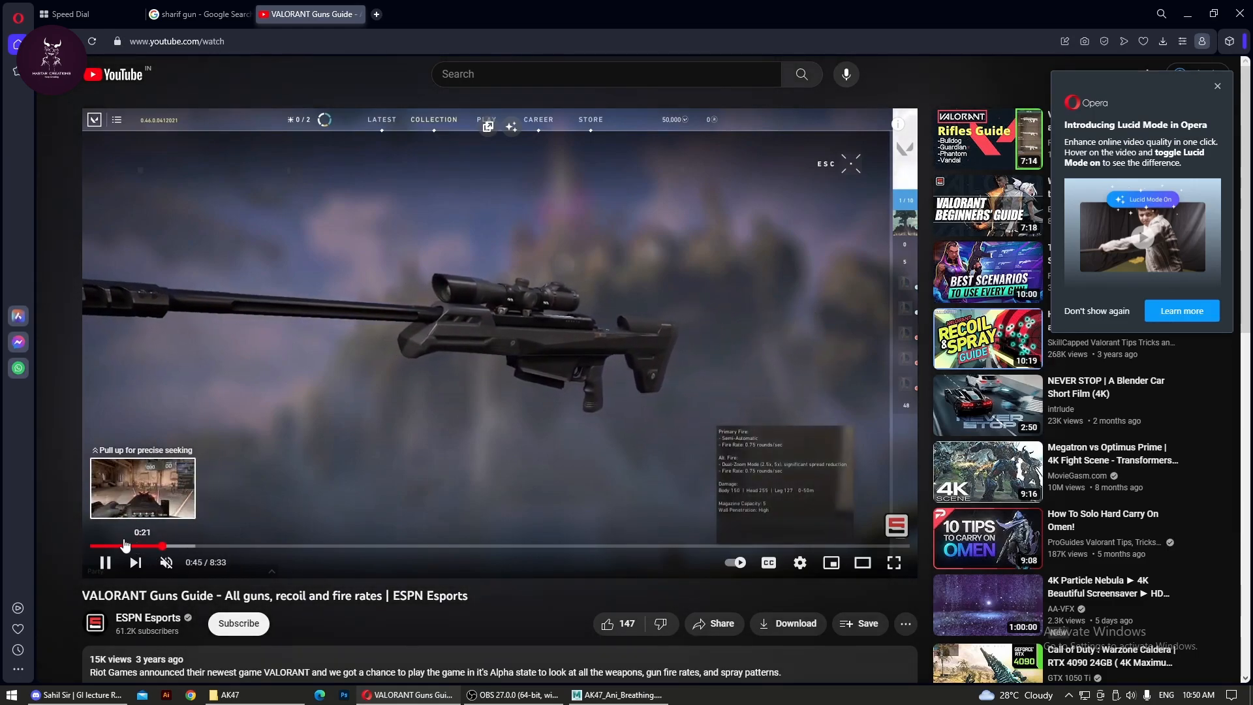
pyautogui.click(125, 545)
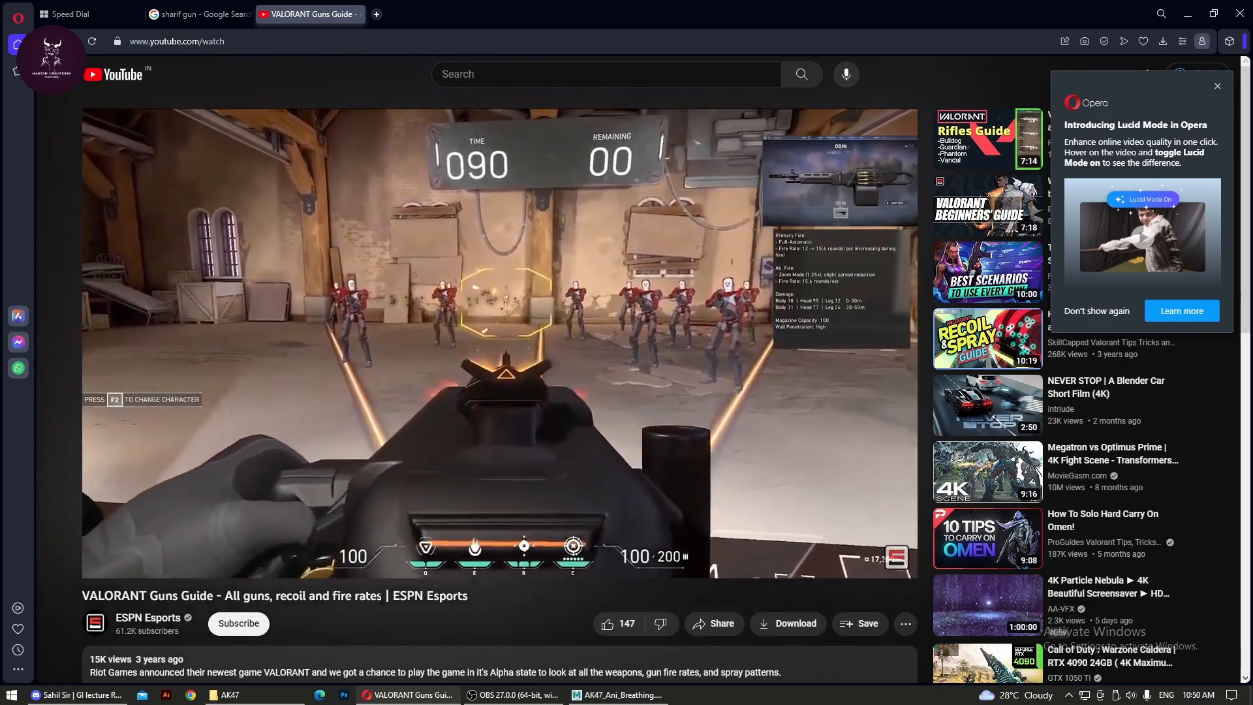
# Play the firing footage from the Odin to the Operator at 1:13, pausing to examine each gun's recoil.
pyautogui.press('space')
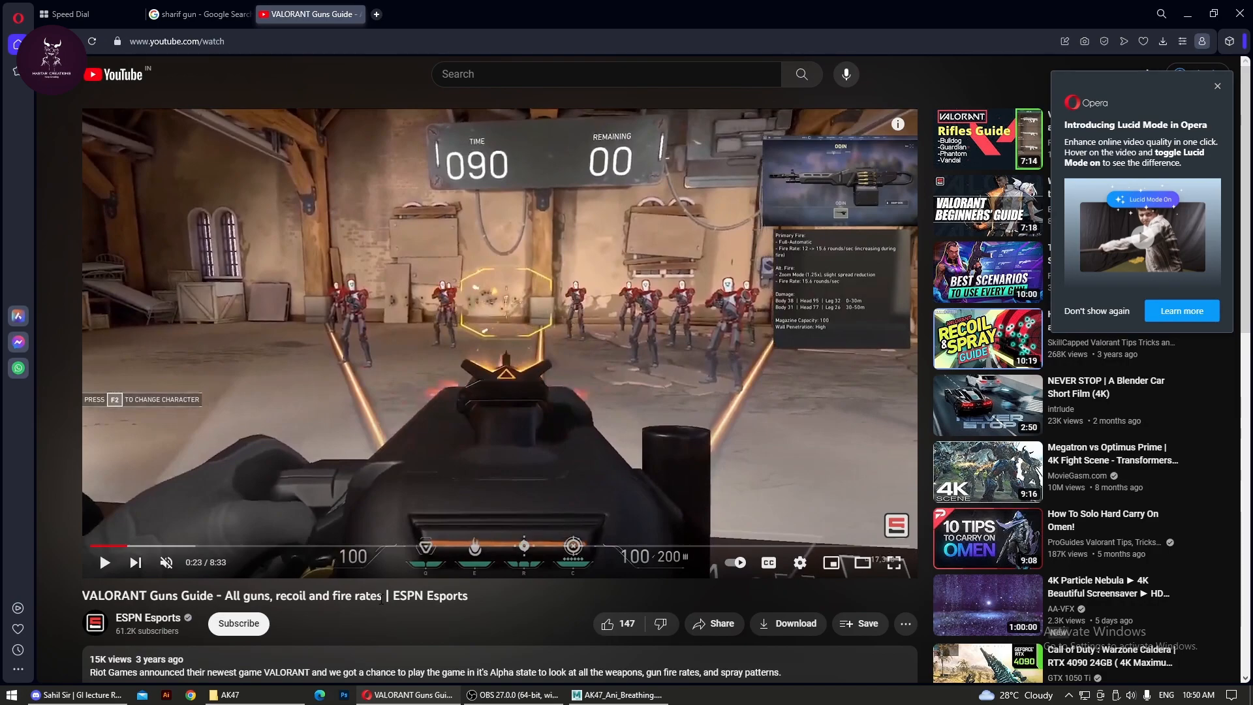
pyautogui.press('space')
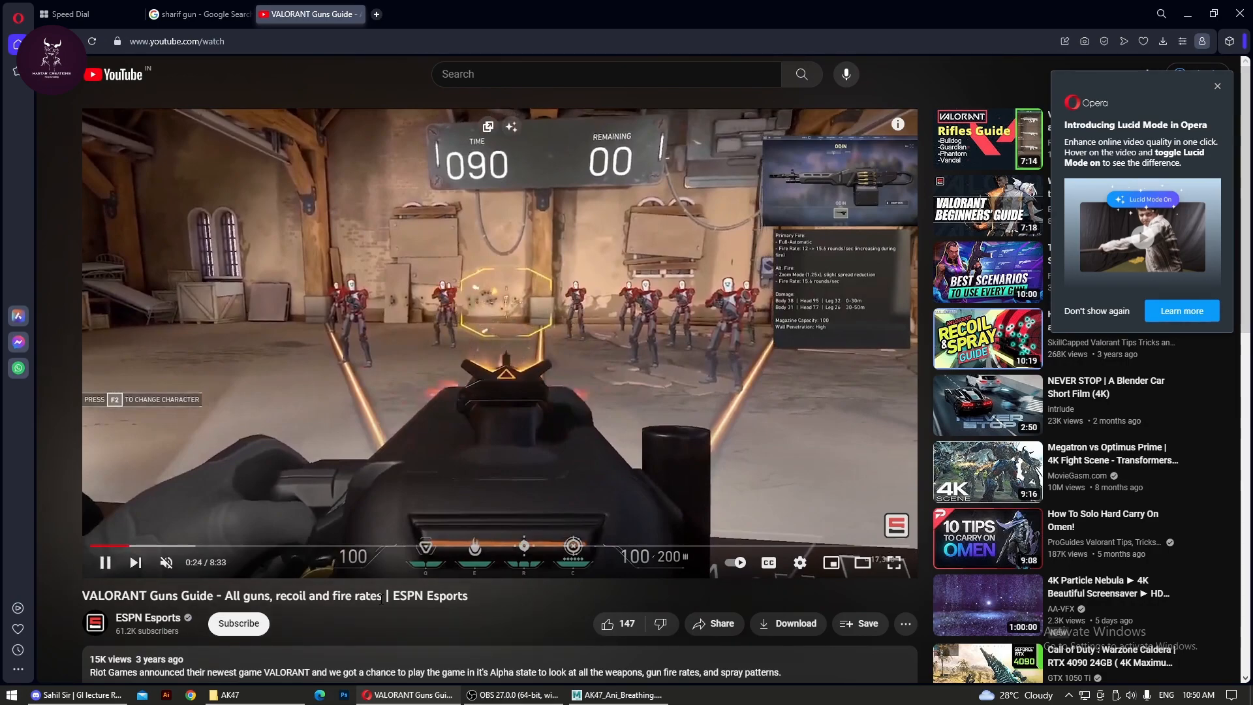
pyautogui.click(102, 563)
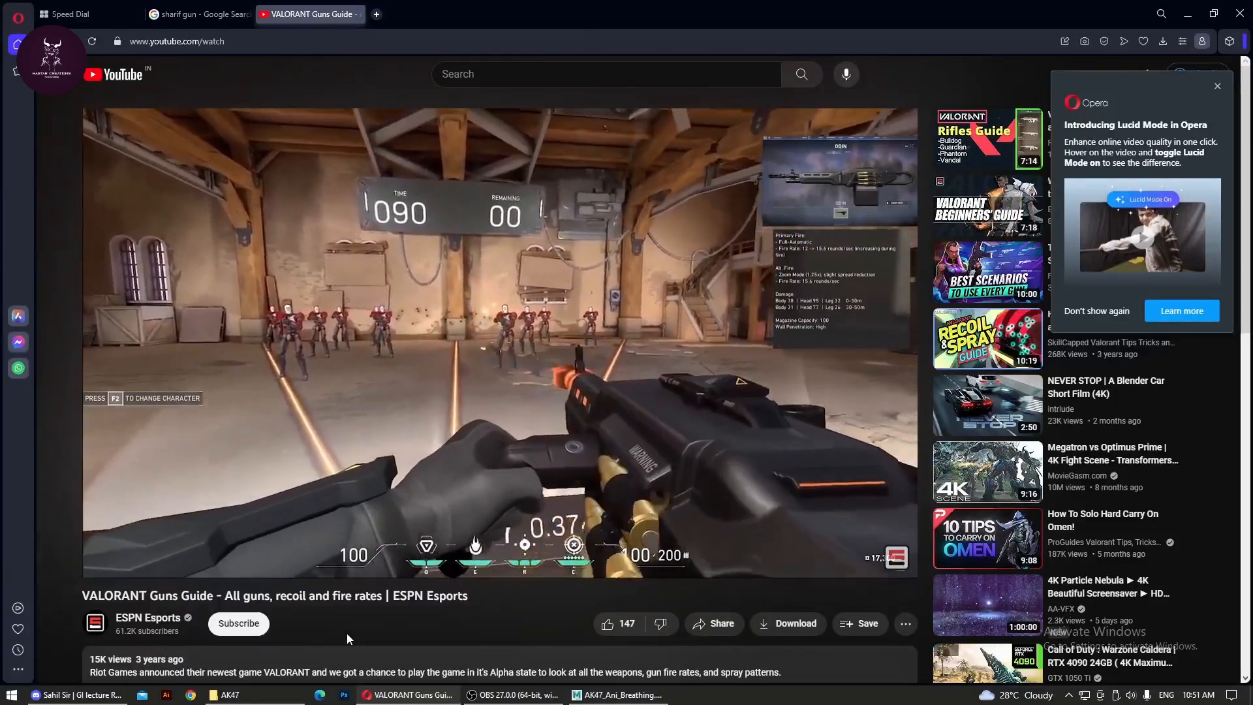
pyautogui.press('space')
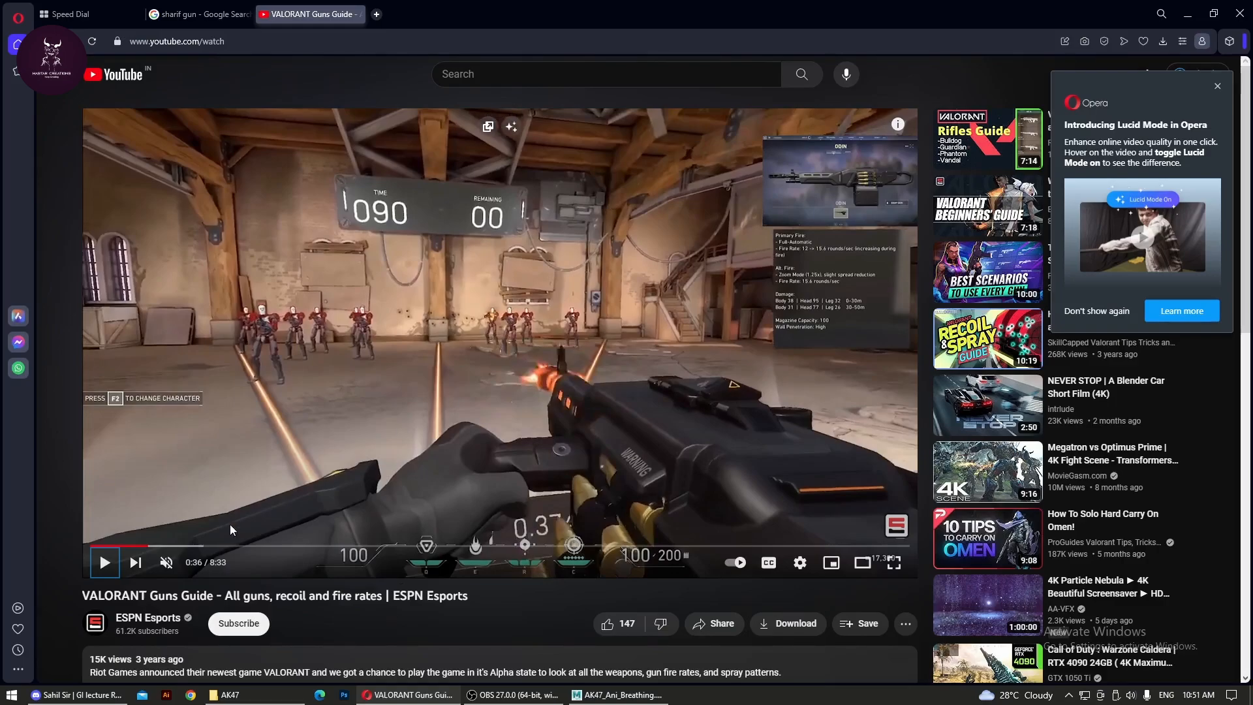
pyautogui.click(108, 564)
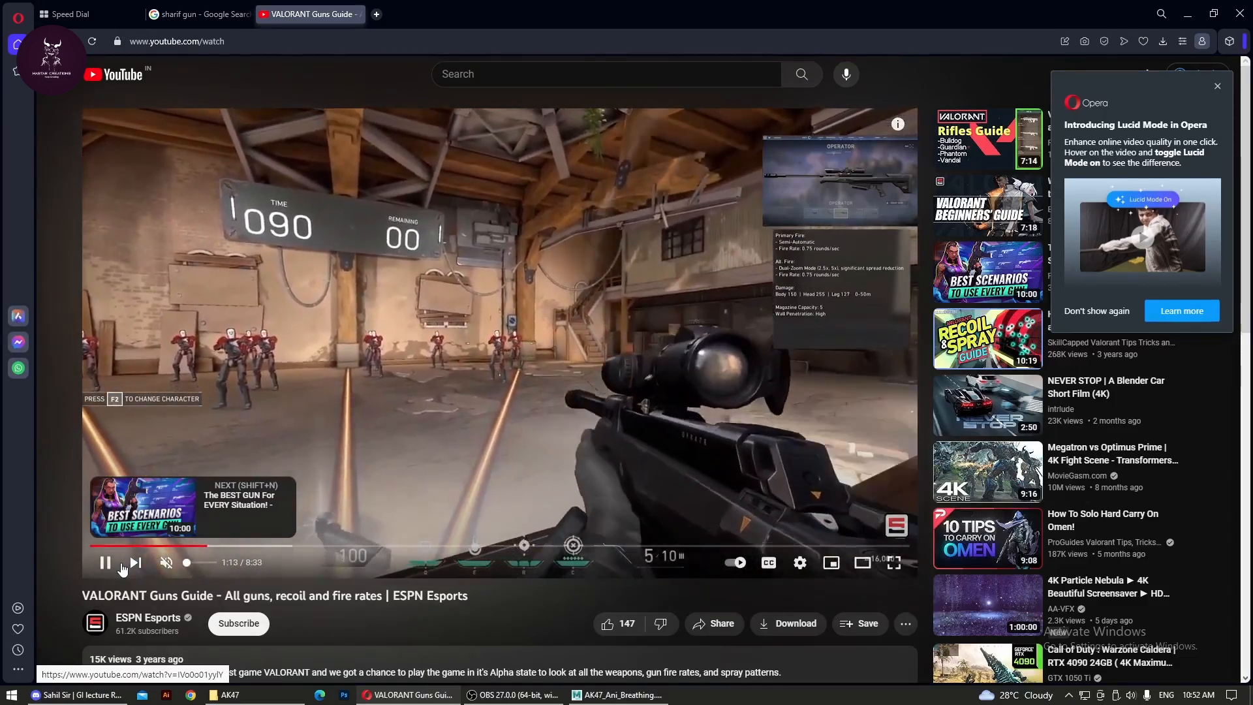
pyautogui.click(121, 565)
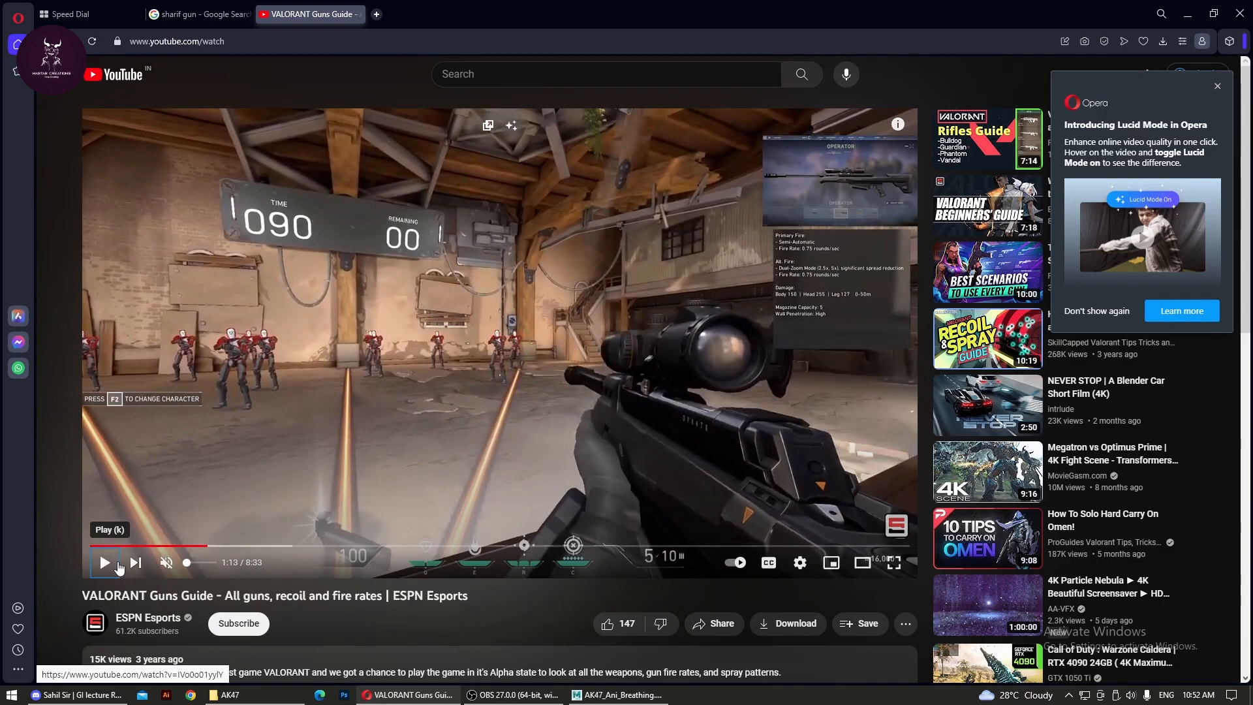
# Continue the Operator footage with short pauses to study its recoil, and pause the video on the Stinger at 1:23.
pyautogui.click(525, 72)
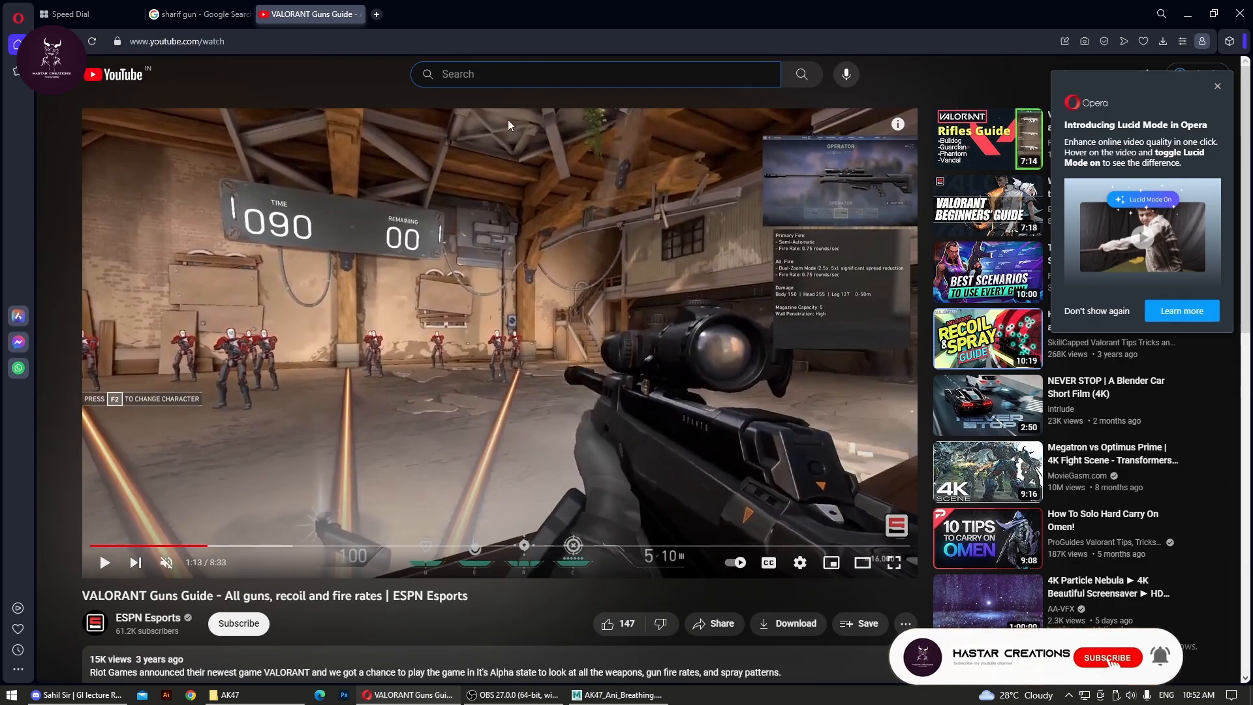
pyautogui.click(104, 562)
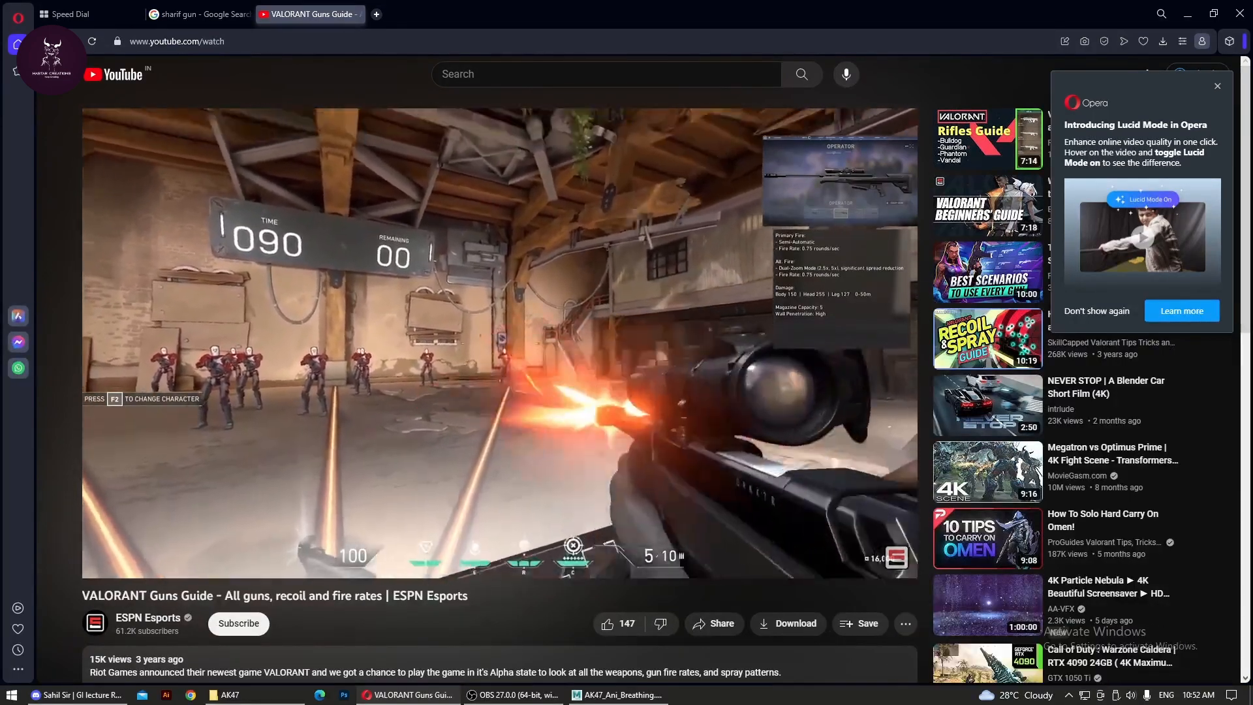
pyautogui.press('space')
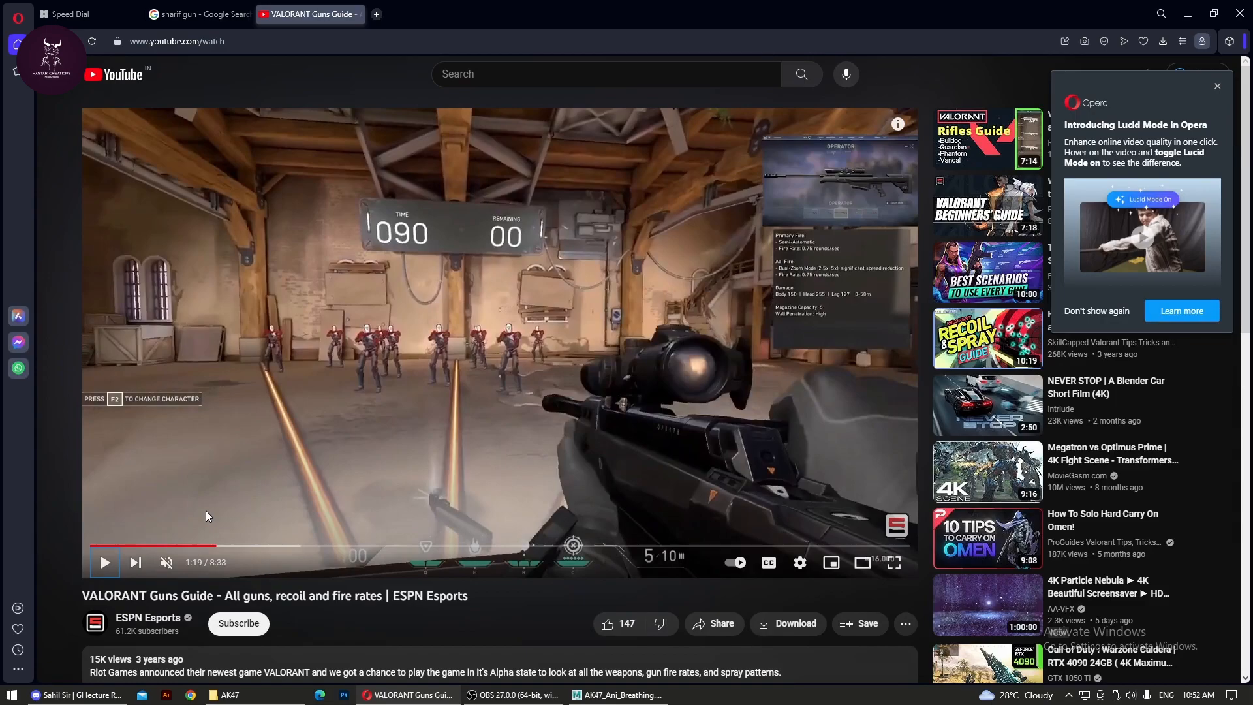
pyautogui.press('space')
pyautogui.press('space')
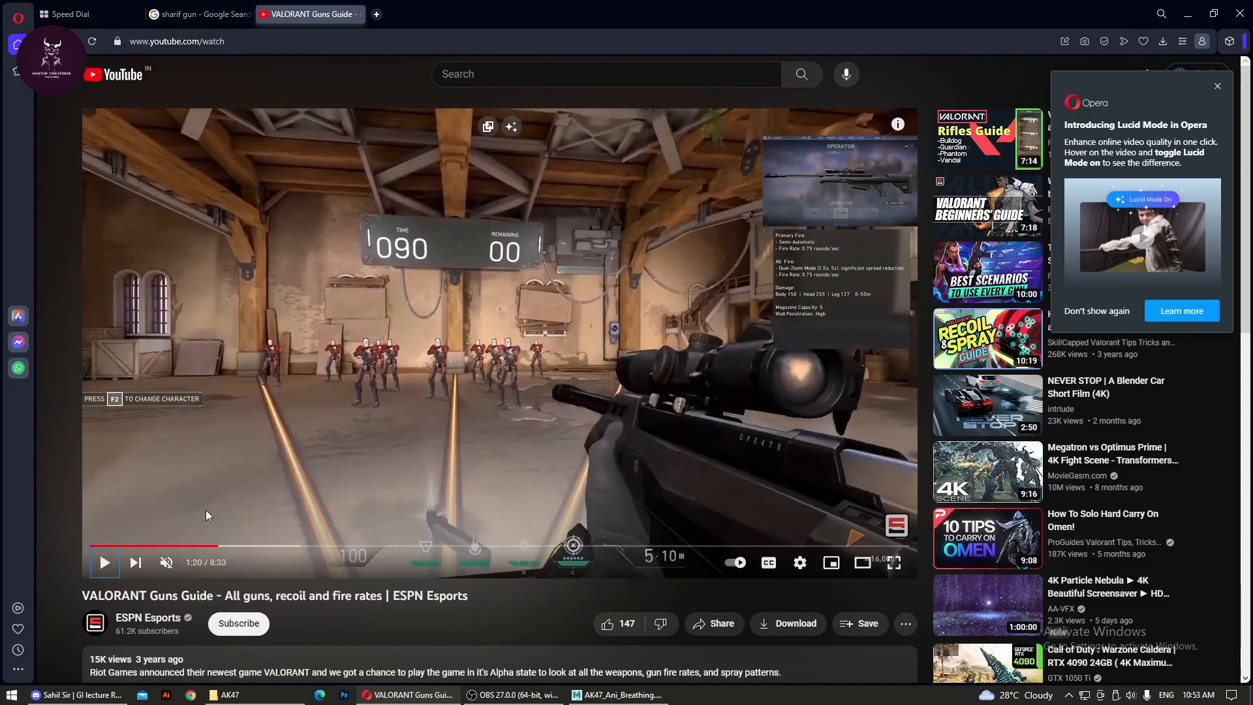
pyautogui.click(453, 503)
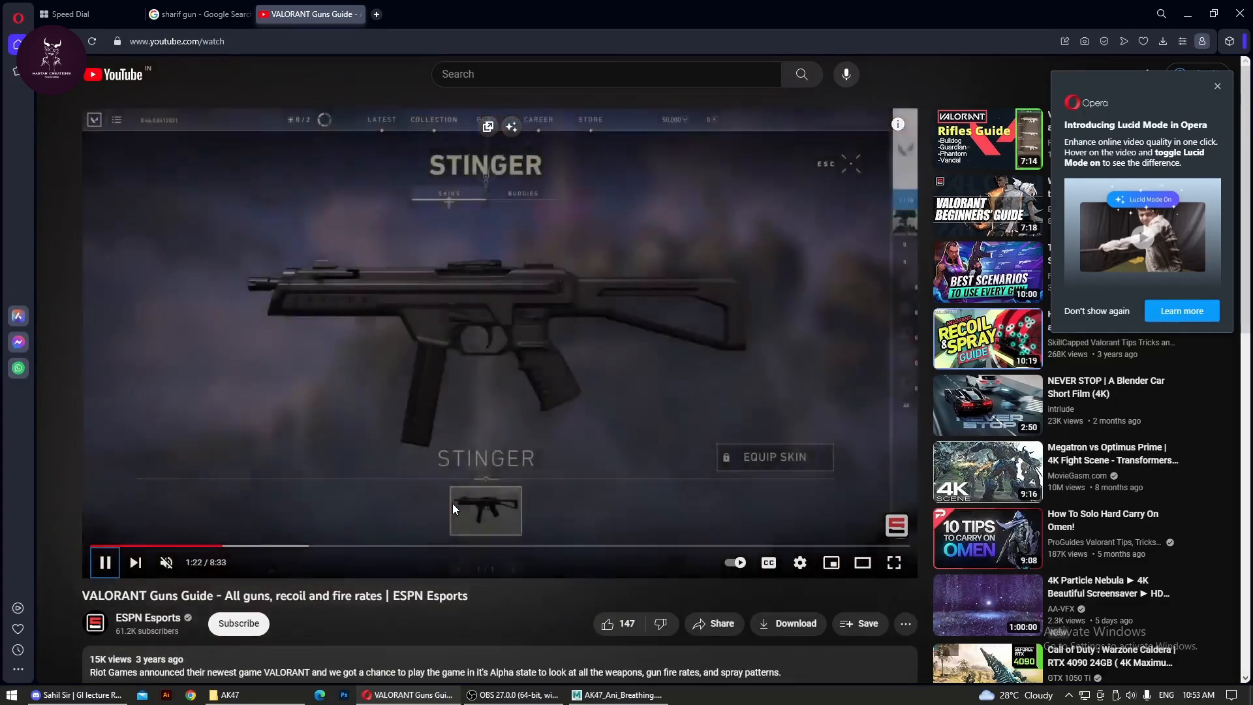
pyautogui.click(469, 447)
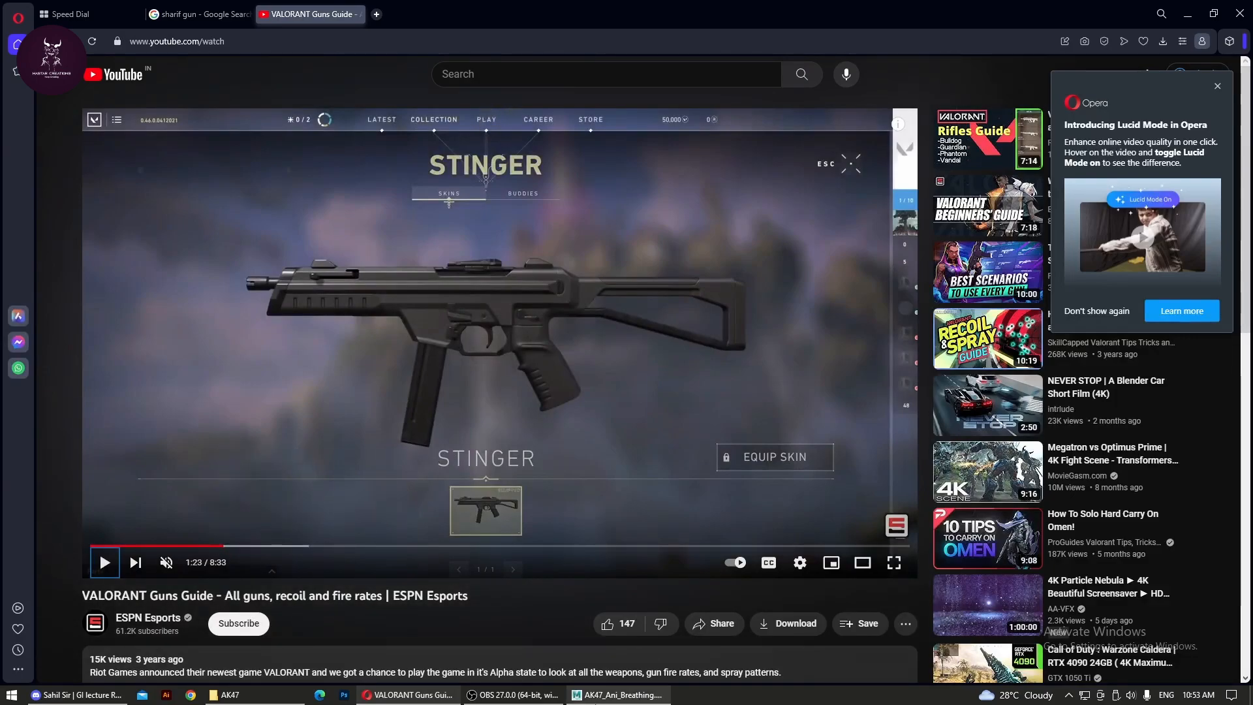
# Switch to Maya and maximize the Aim view to compare the AK47's framing with the reference.
pyautogui.click(617, 694)
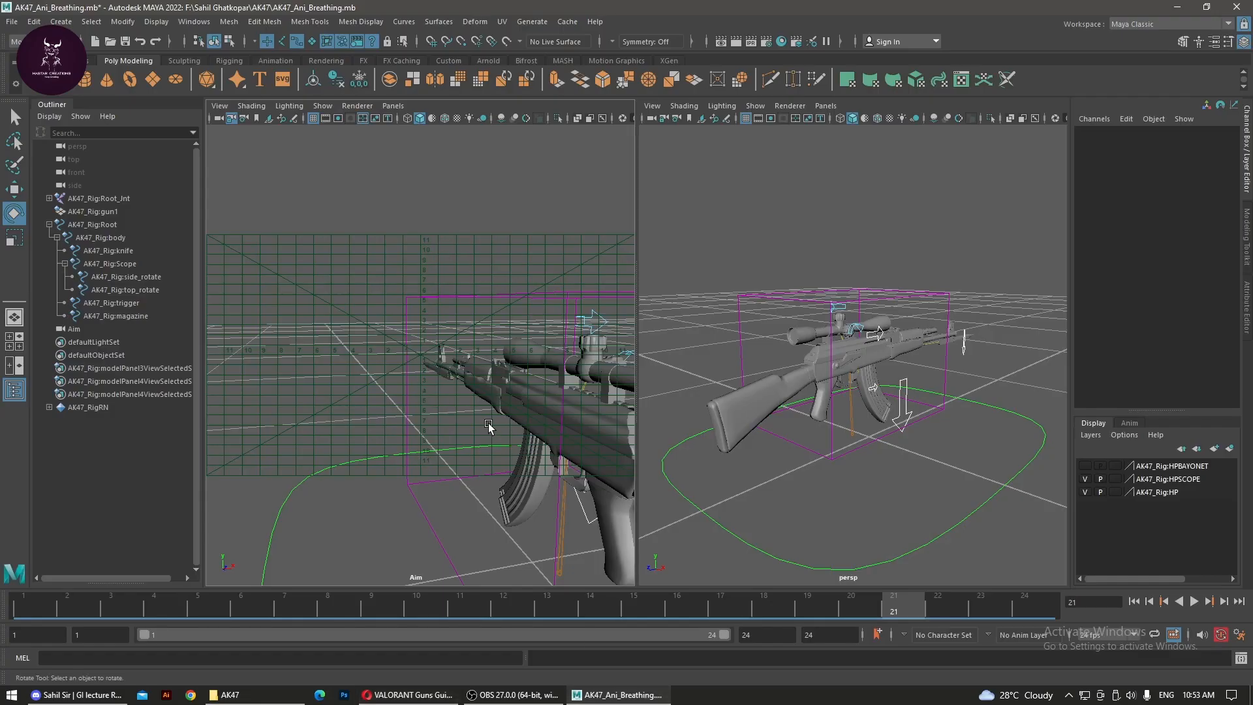
pyautogui.press('space')
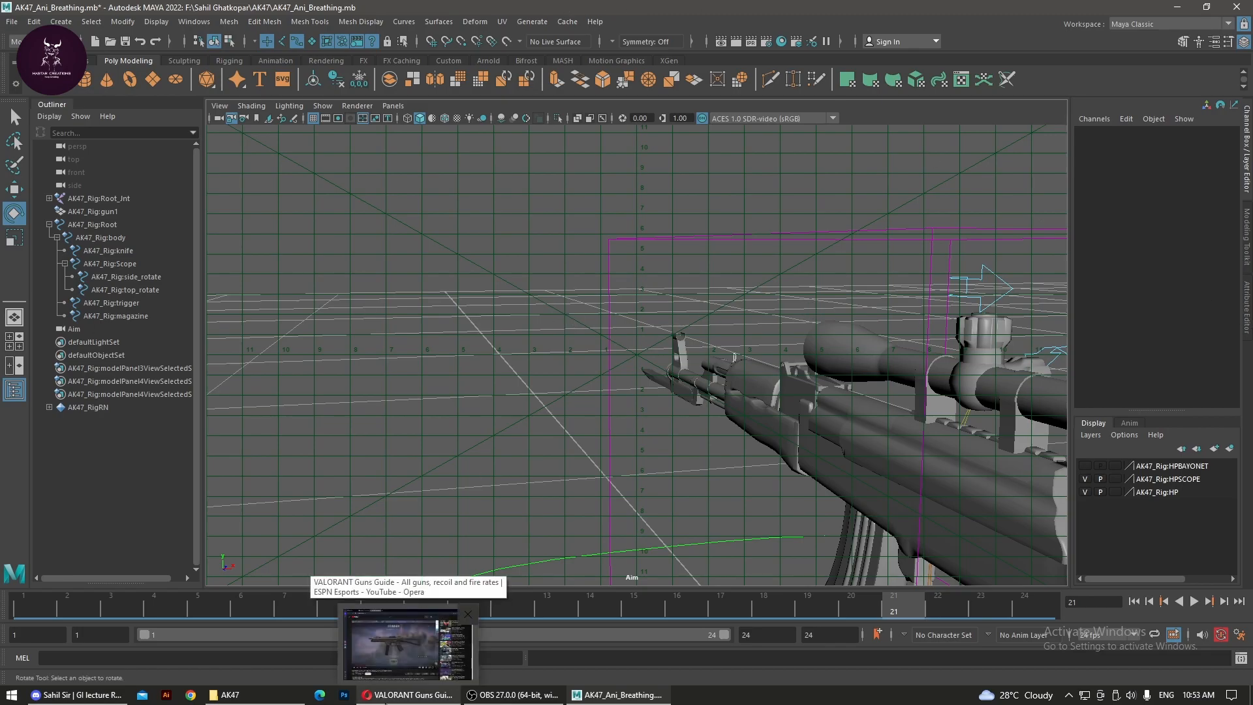
# Switch back to the reference video in Opera, skip ahead through it, and pause on the Guardian at 1:50.
pyautogui.click(406, 695)
pyautogui.click(454, 338)
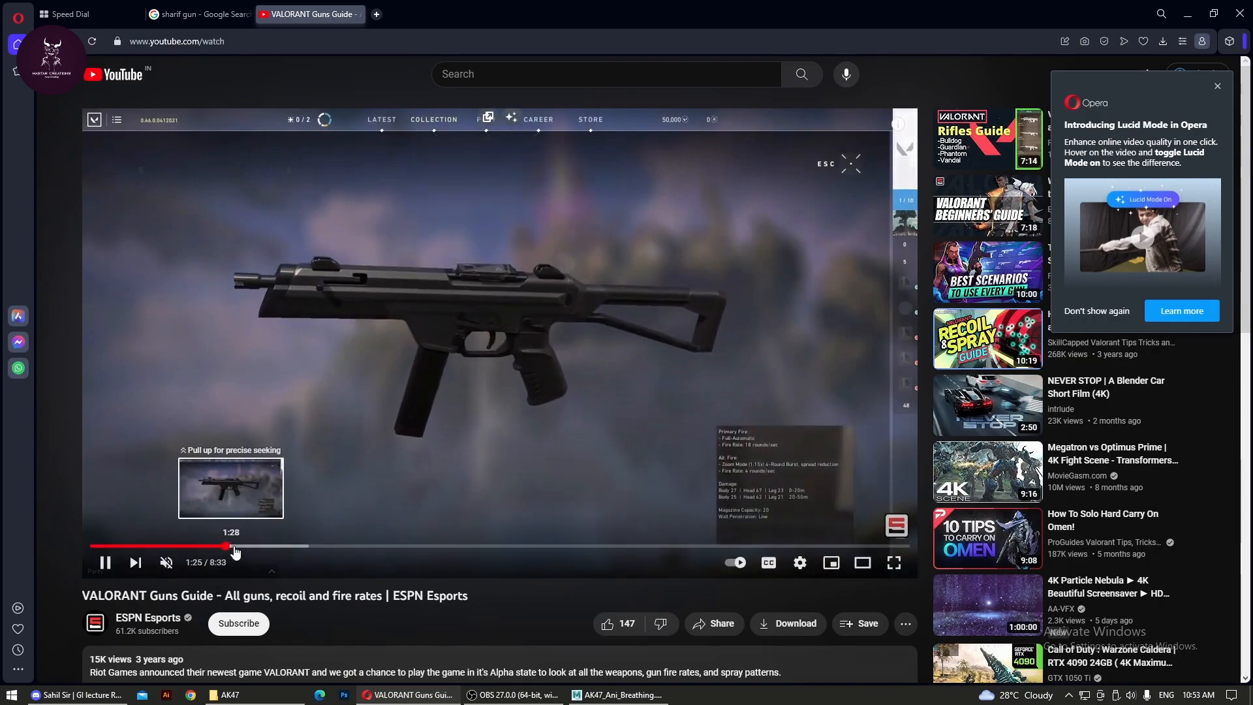
pyautogui.click(246, 546)
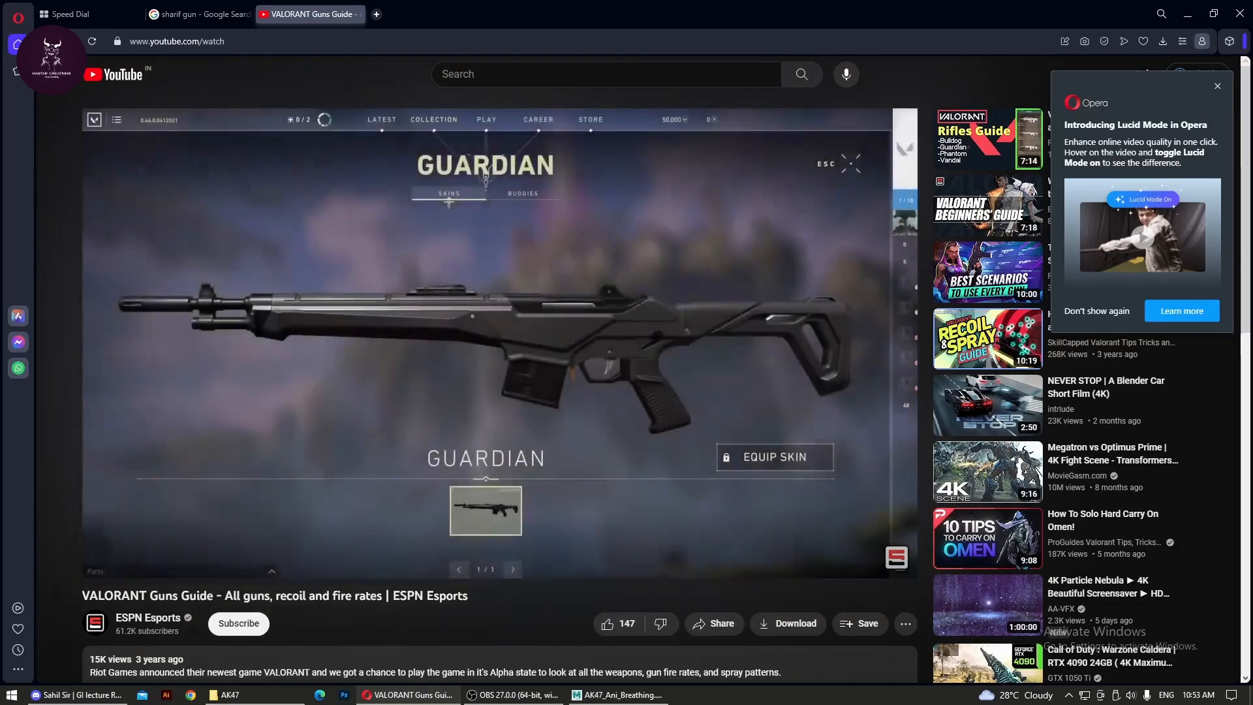
pyautogui.press('space')
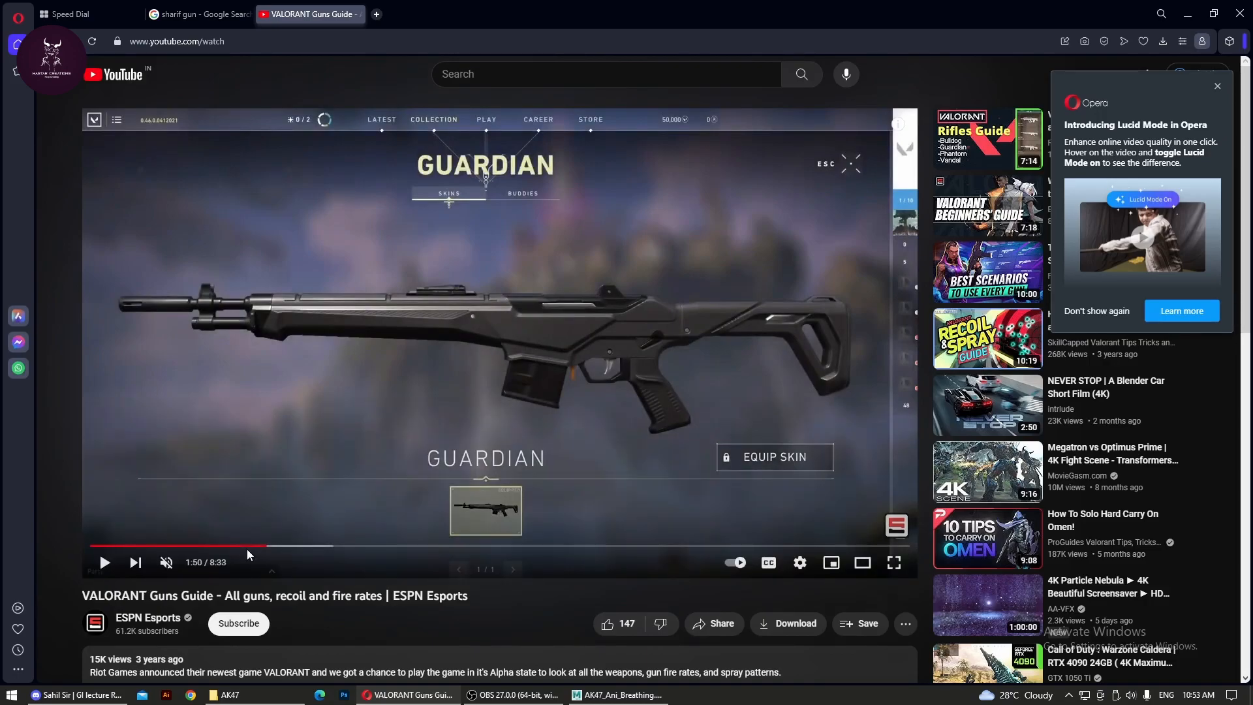